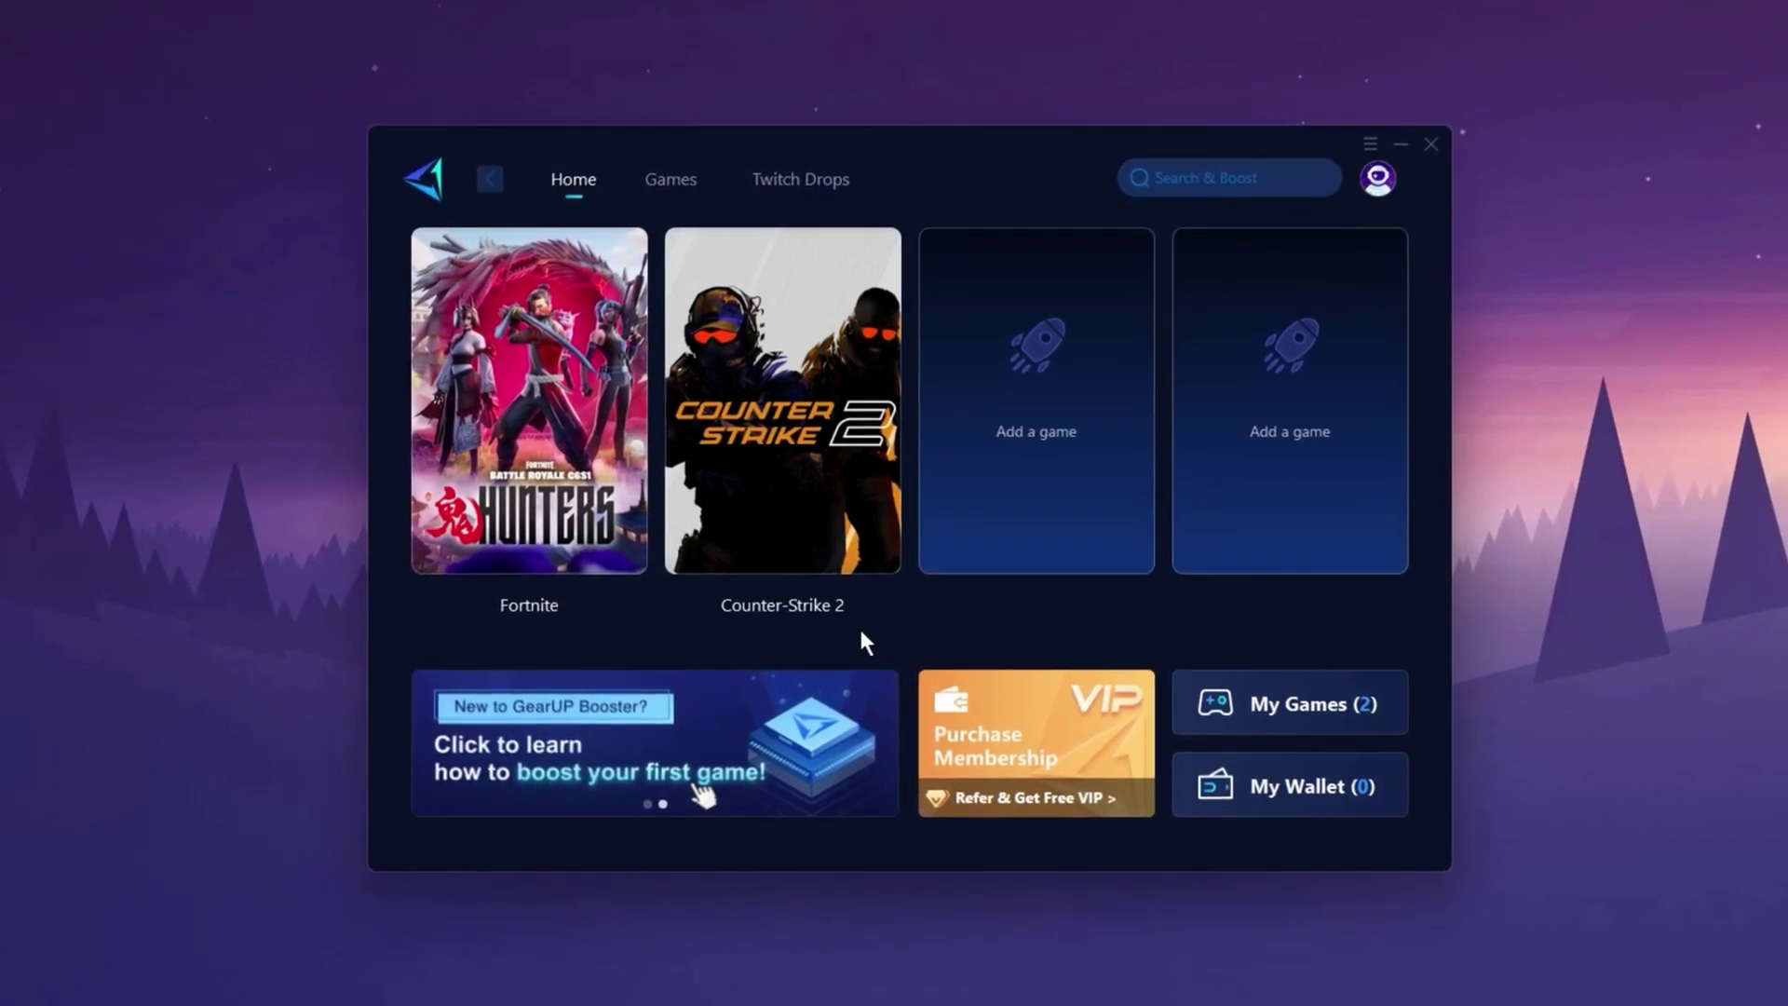
click(825, 555)
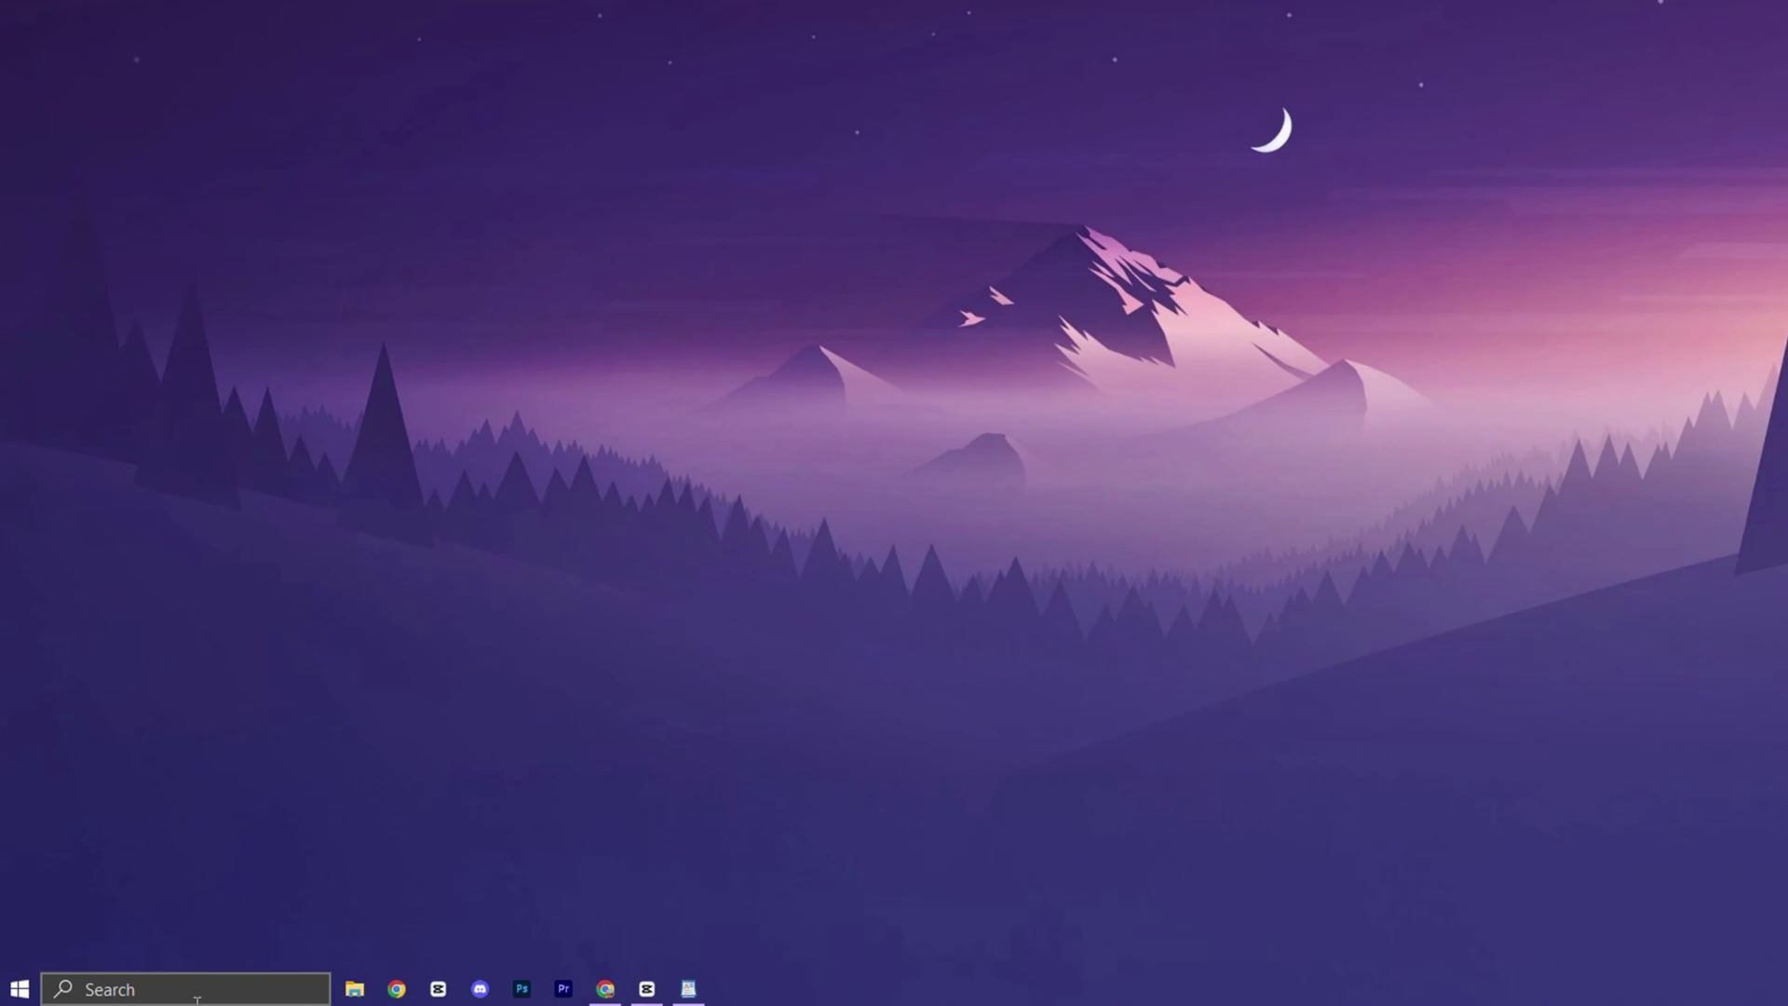
Step: Search Windows for REG and open Registry Editor as administrator, approving the permission prompt
click(196, 993)
text(REG)
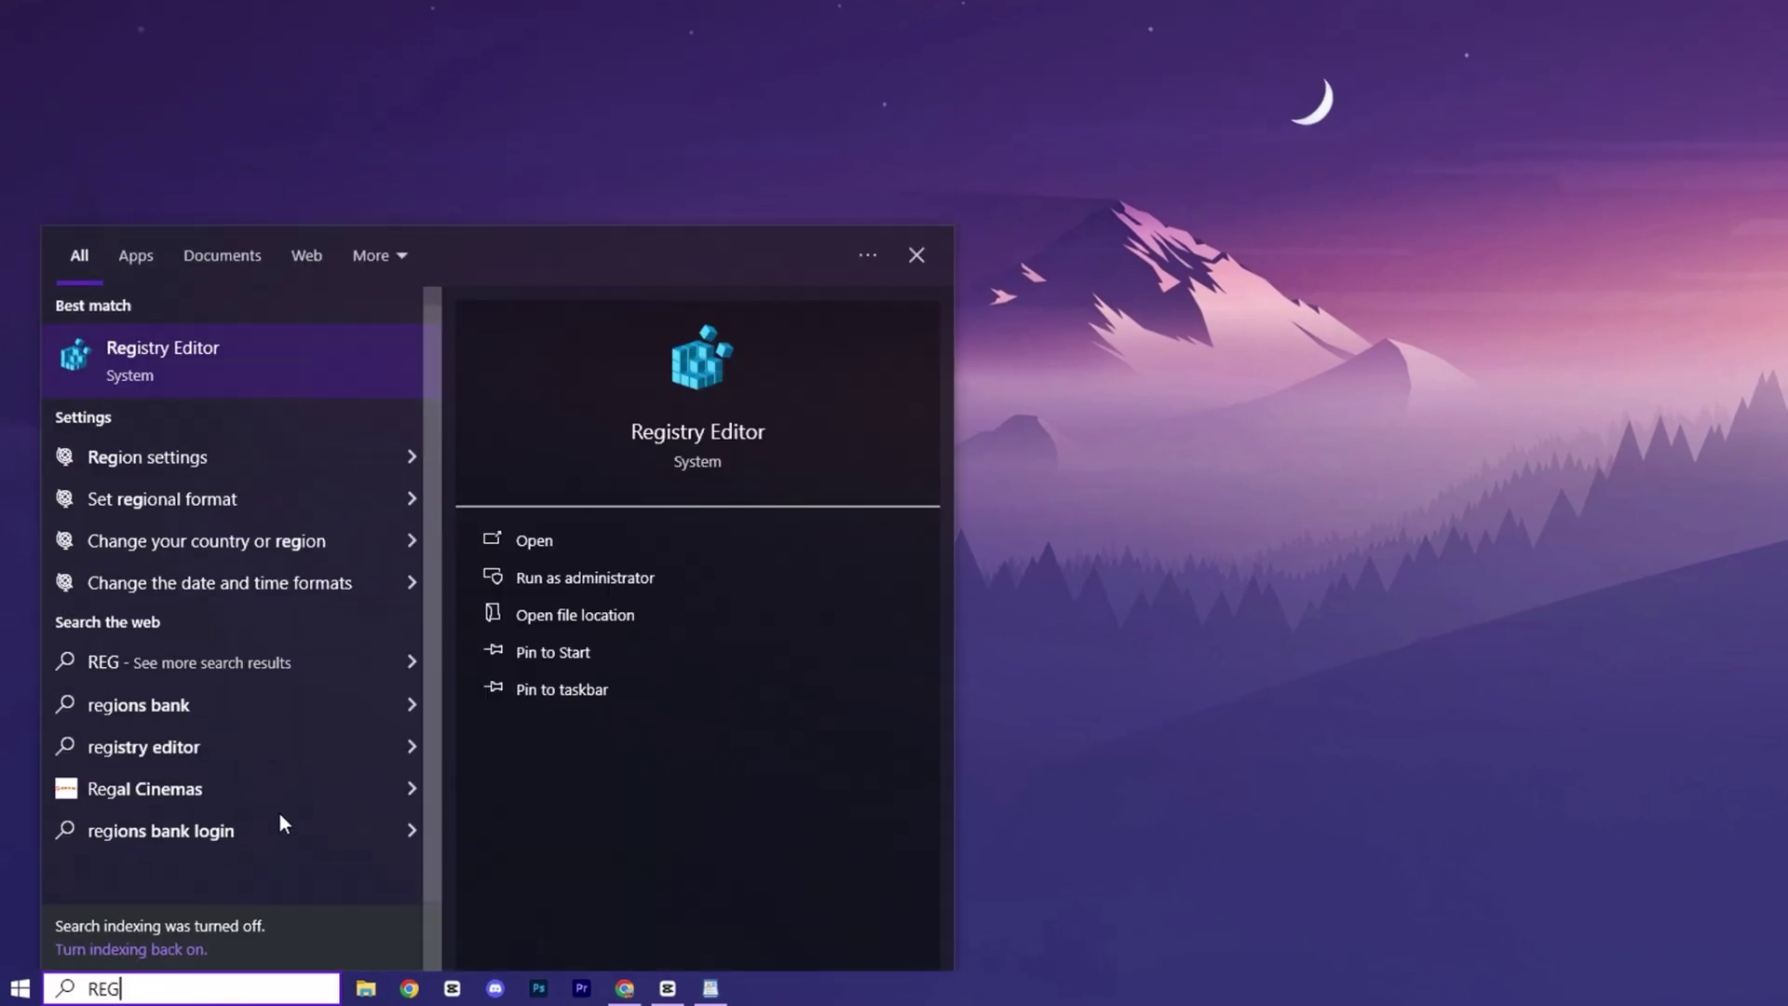
right_click(298, 359)
click(345, 378)
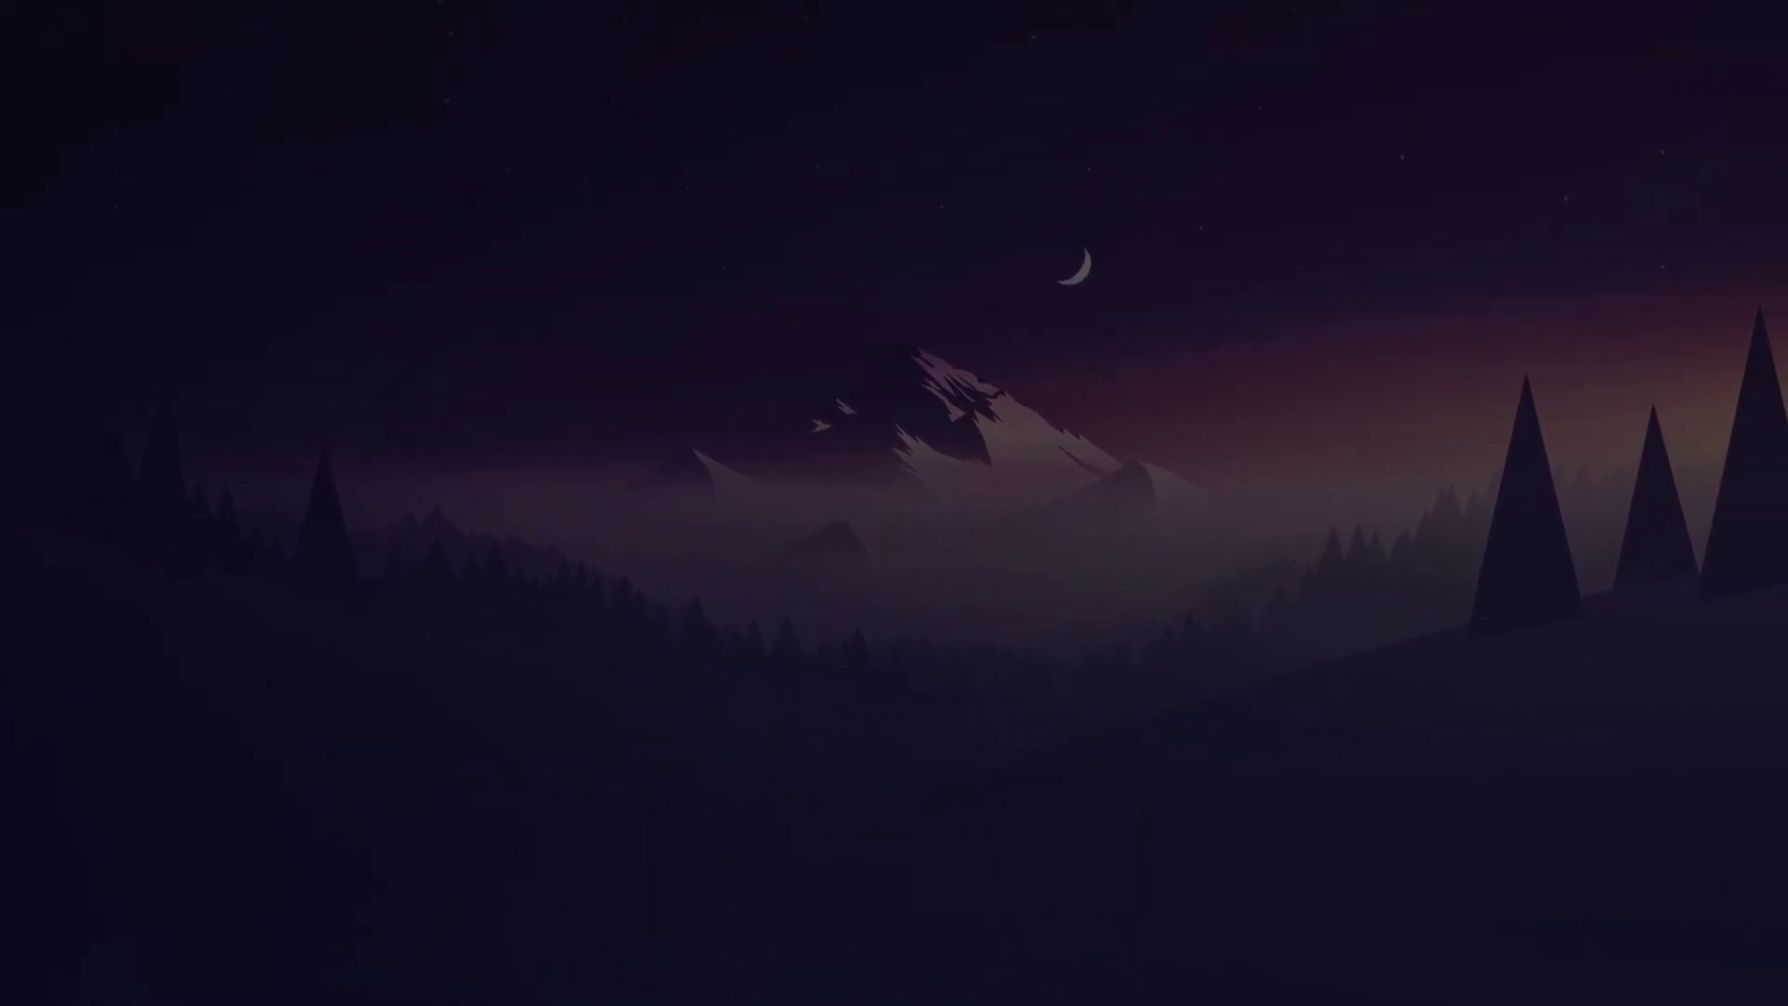
click(736, 607)
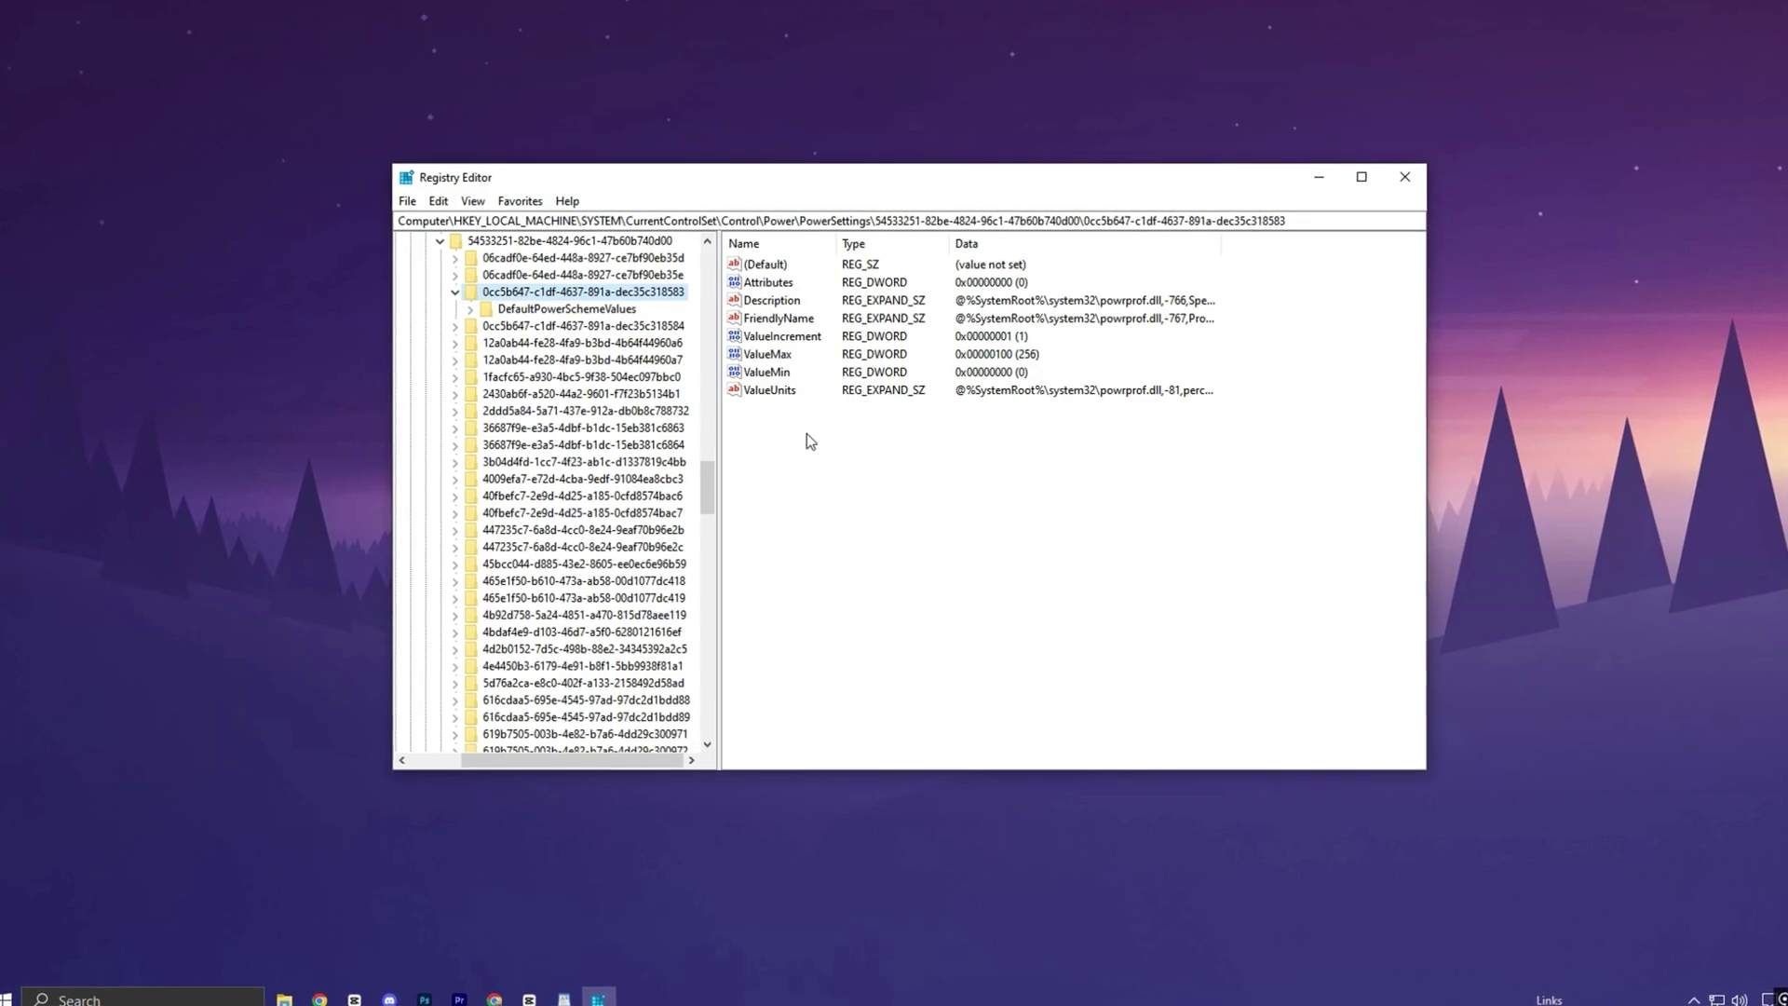
Step: Set ValueMax to 100 in hexadecimal under the PowerSettings subkey 0cc5b647-c1df-4637-891a-dec35c318583
click(809, 442)
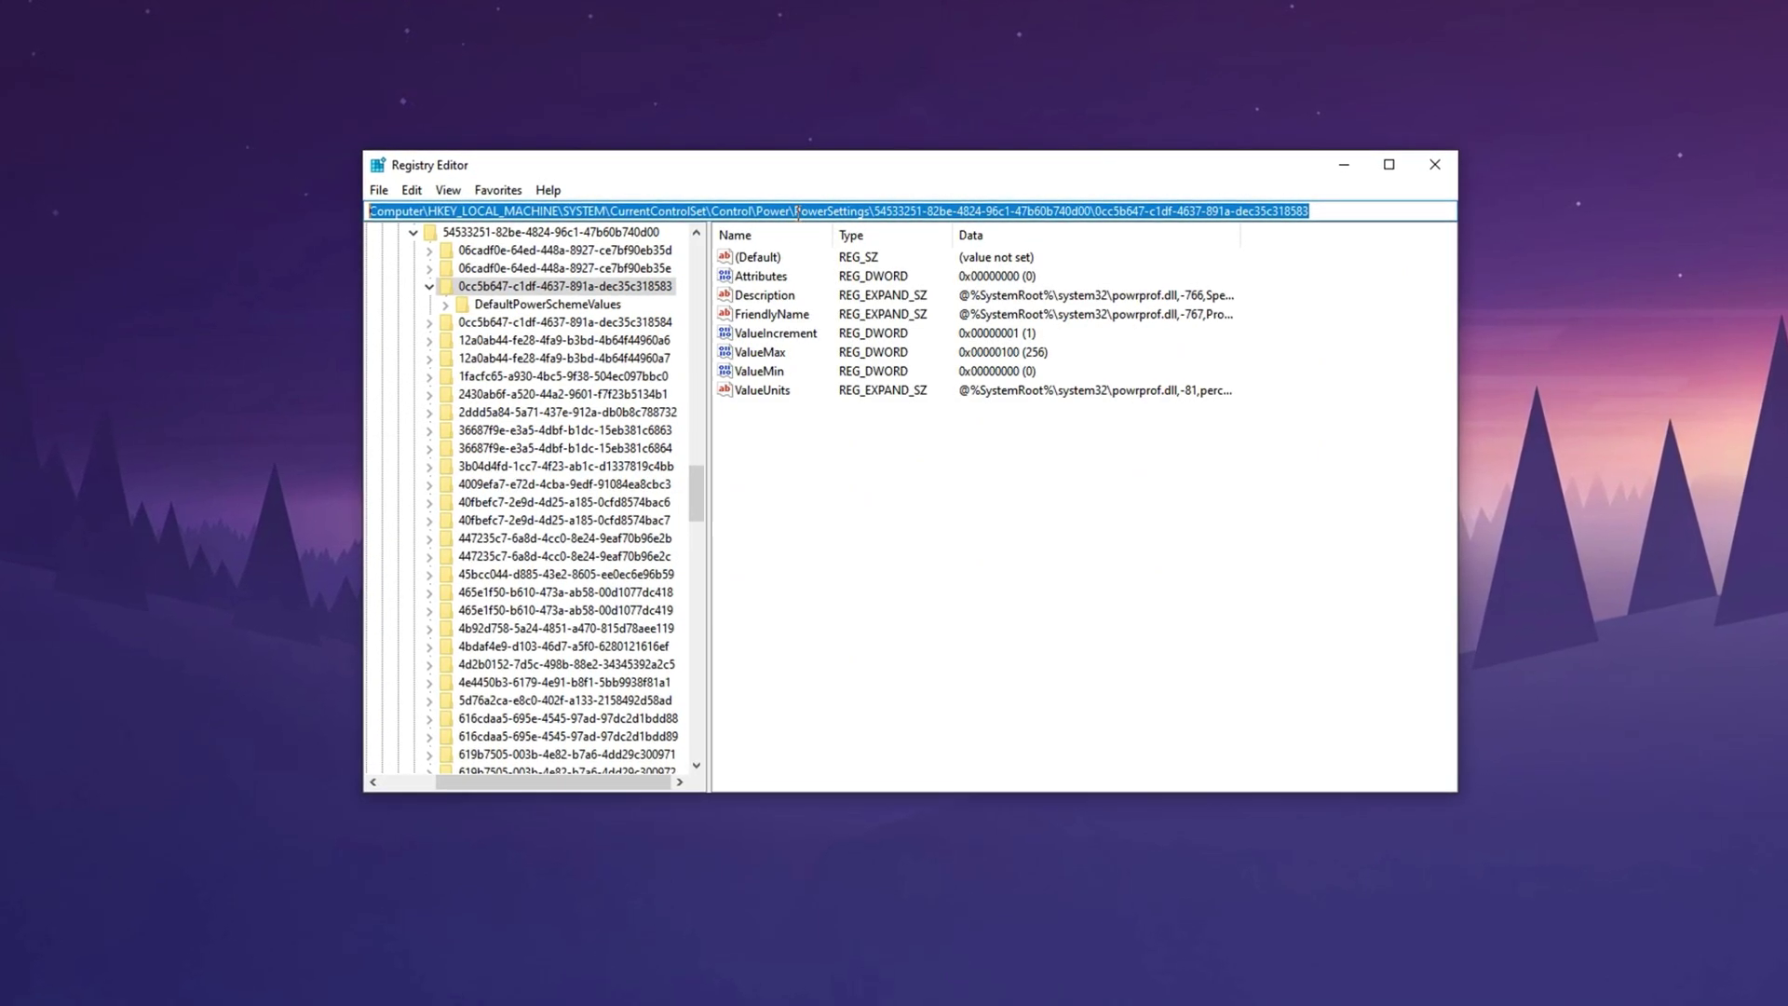
click(824, 477)
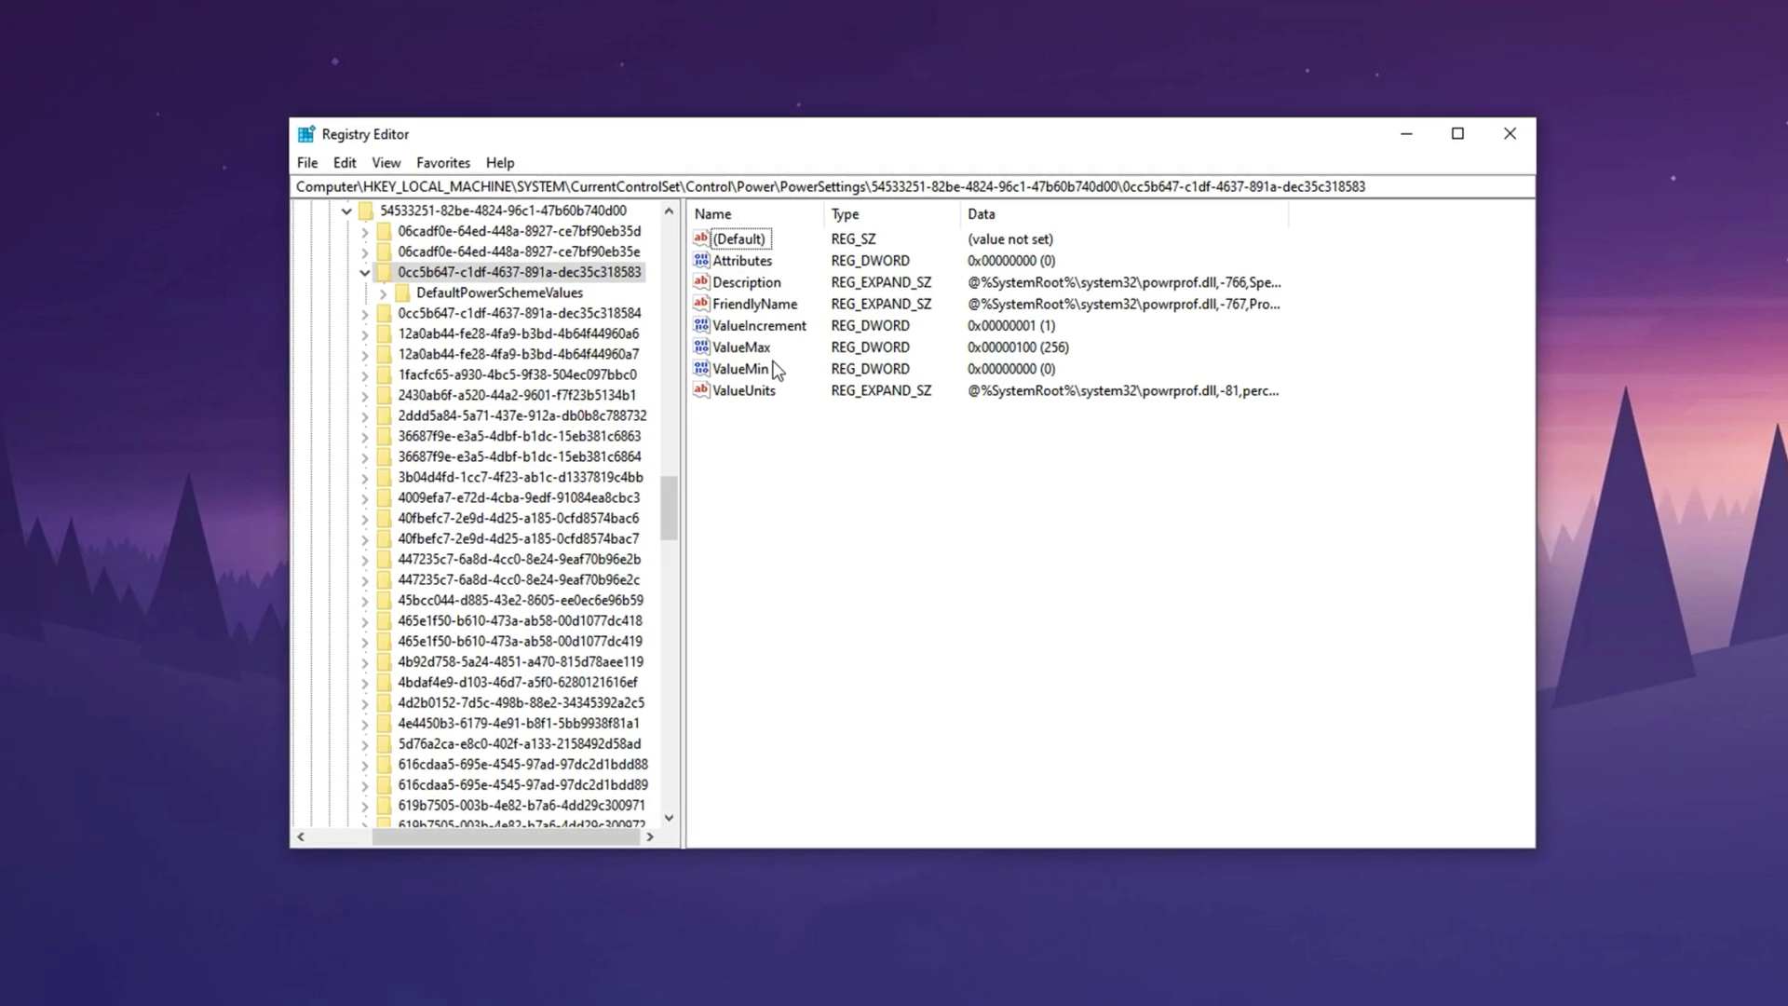
click(745, 352)
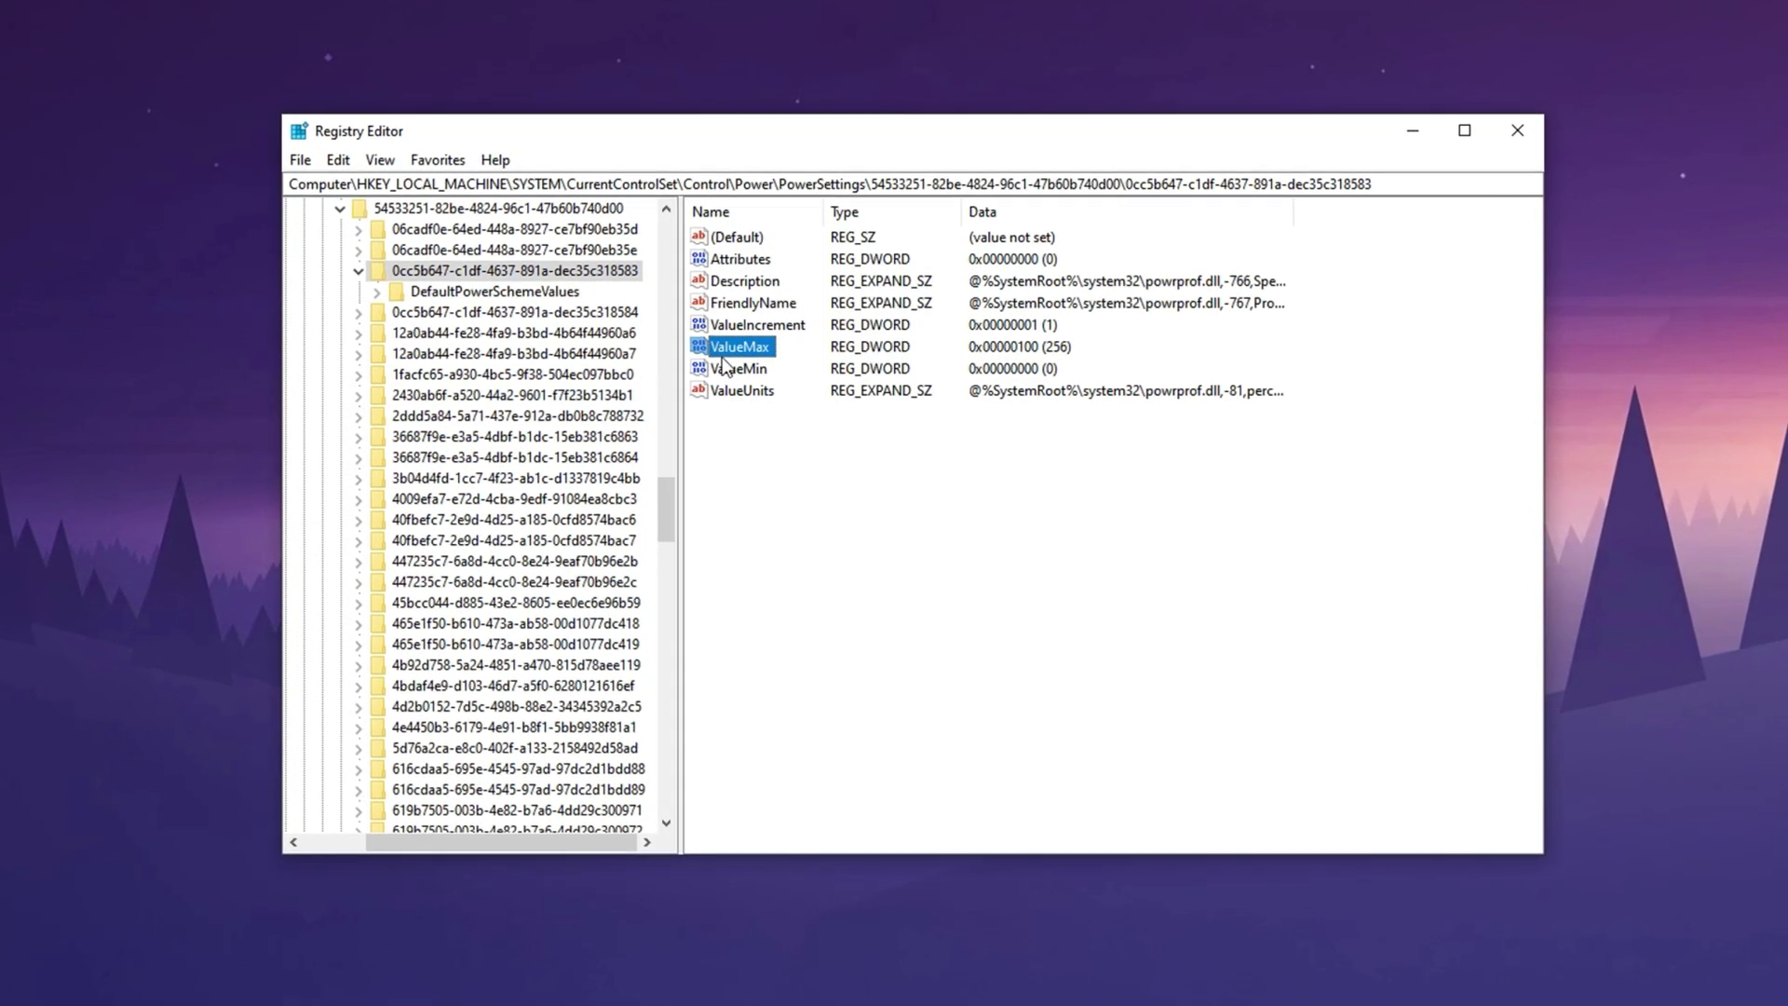
double_click(735, 354)
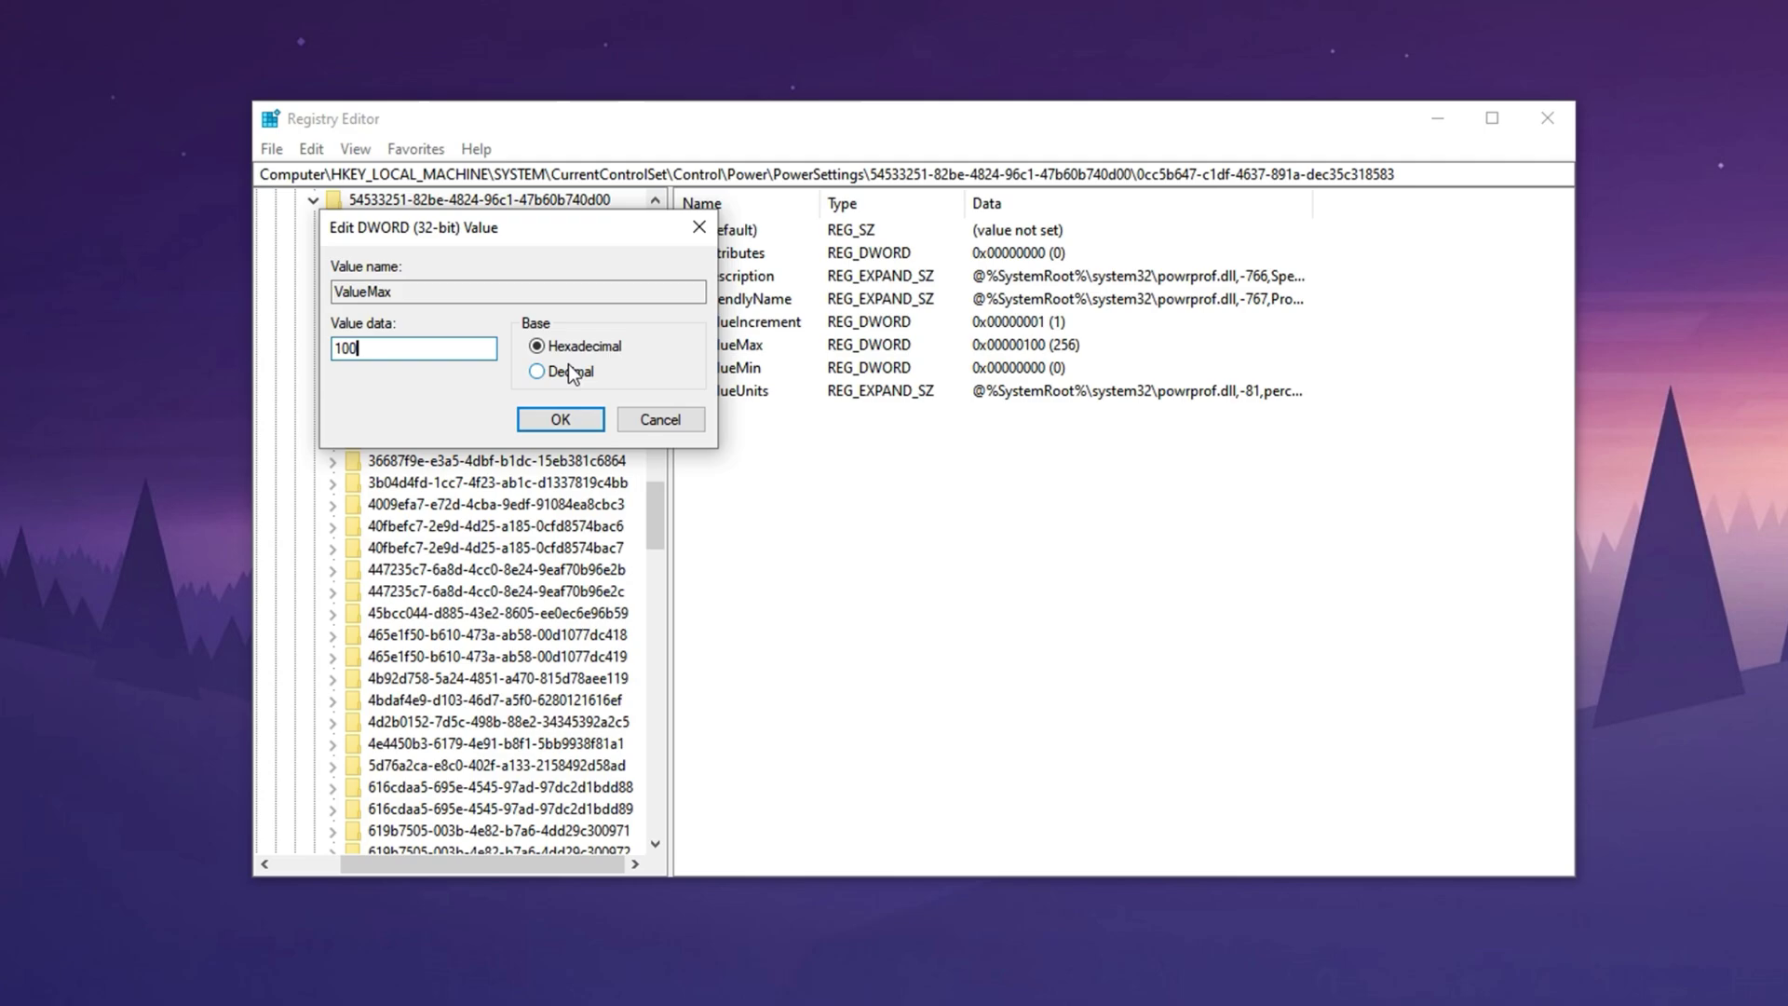
click(570, 420)
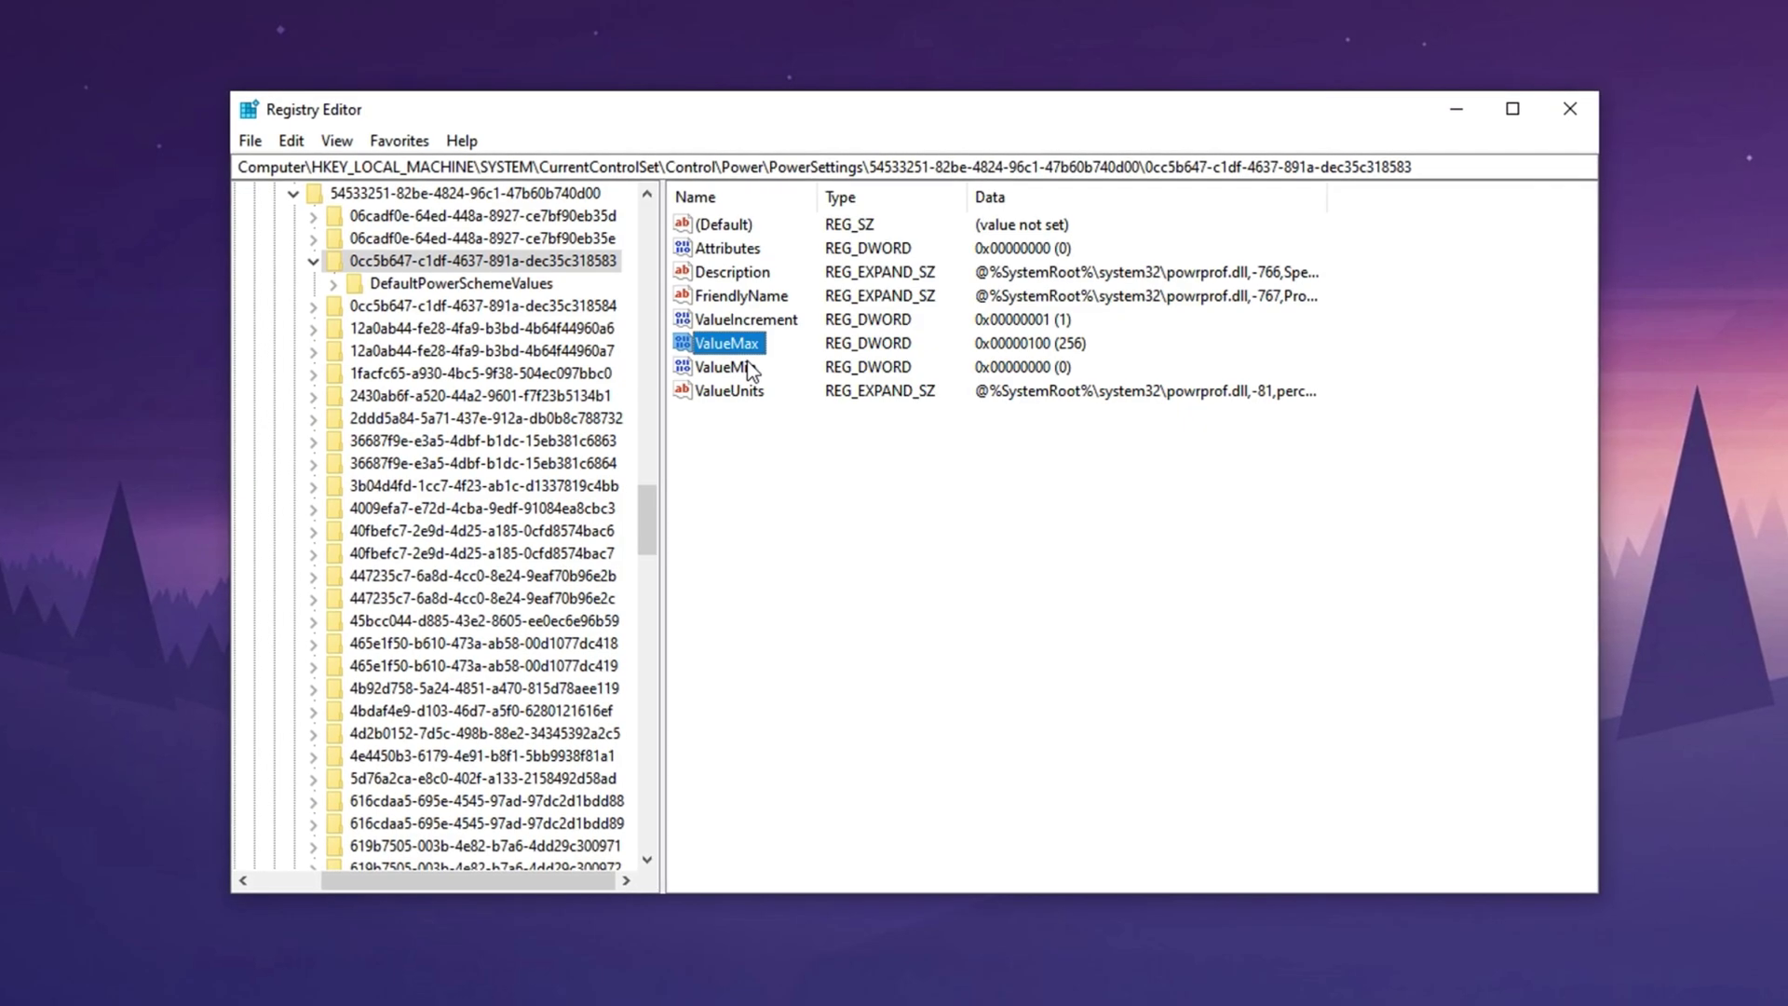
Step: Set ValueMin in the same power settings key to 0 in hexadecimal
click(743, 367)
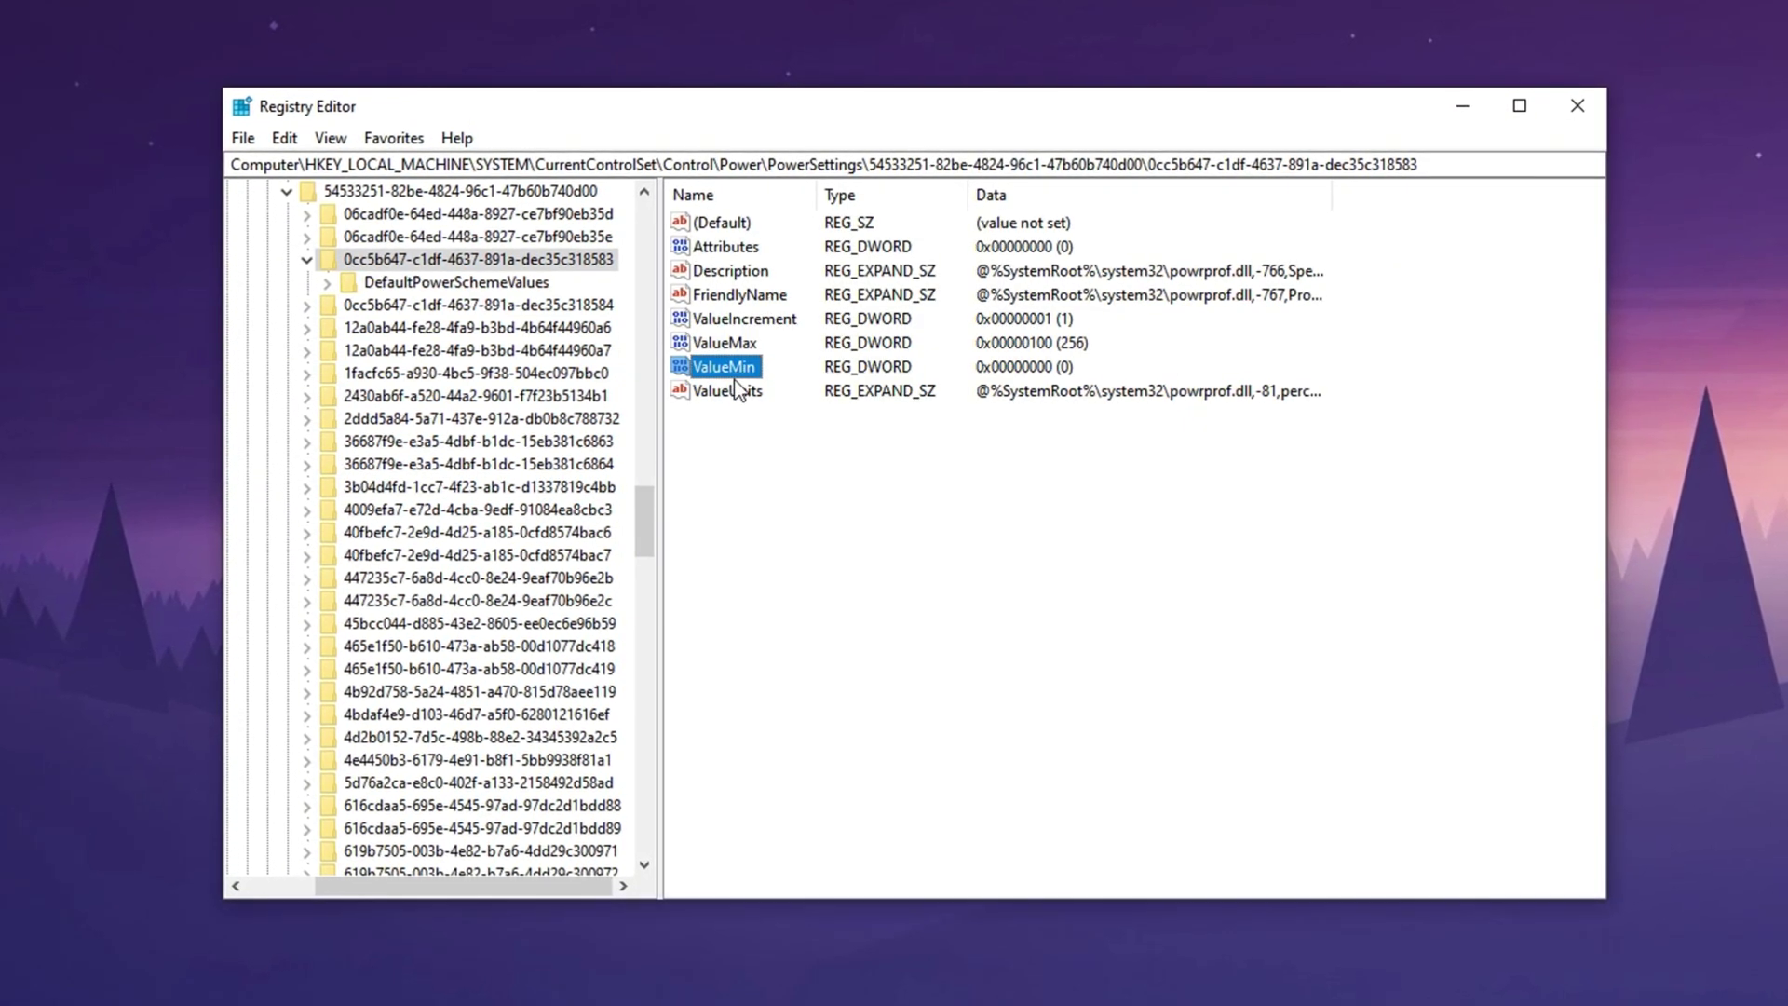
right_click(729, 369)
click(767, 389)
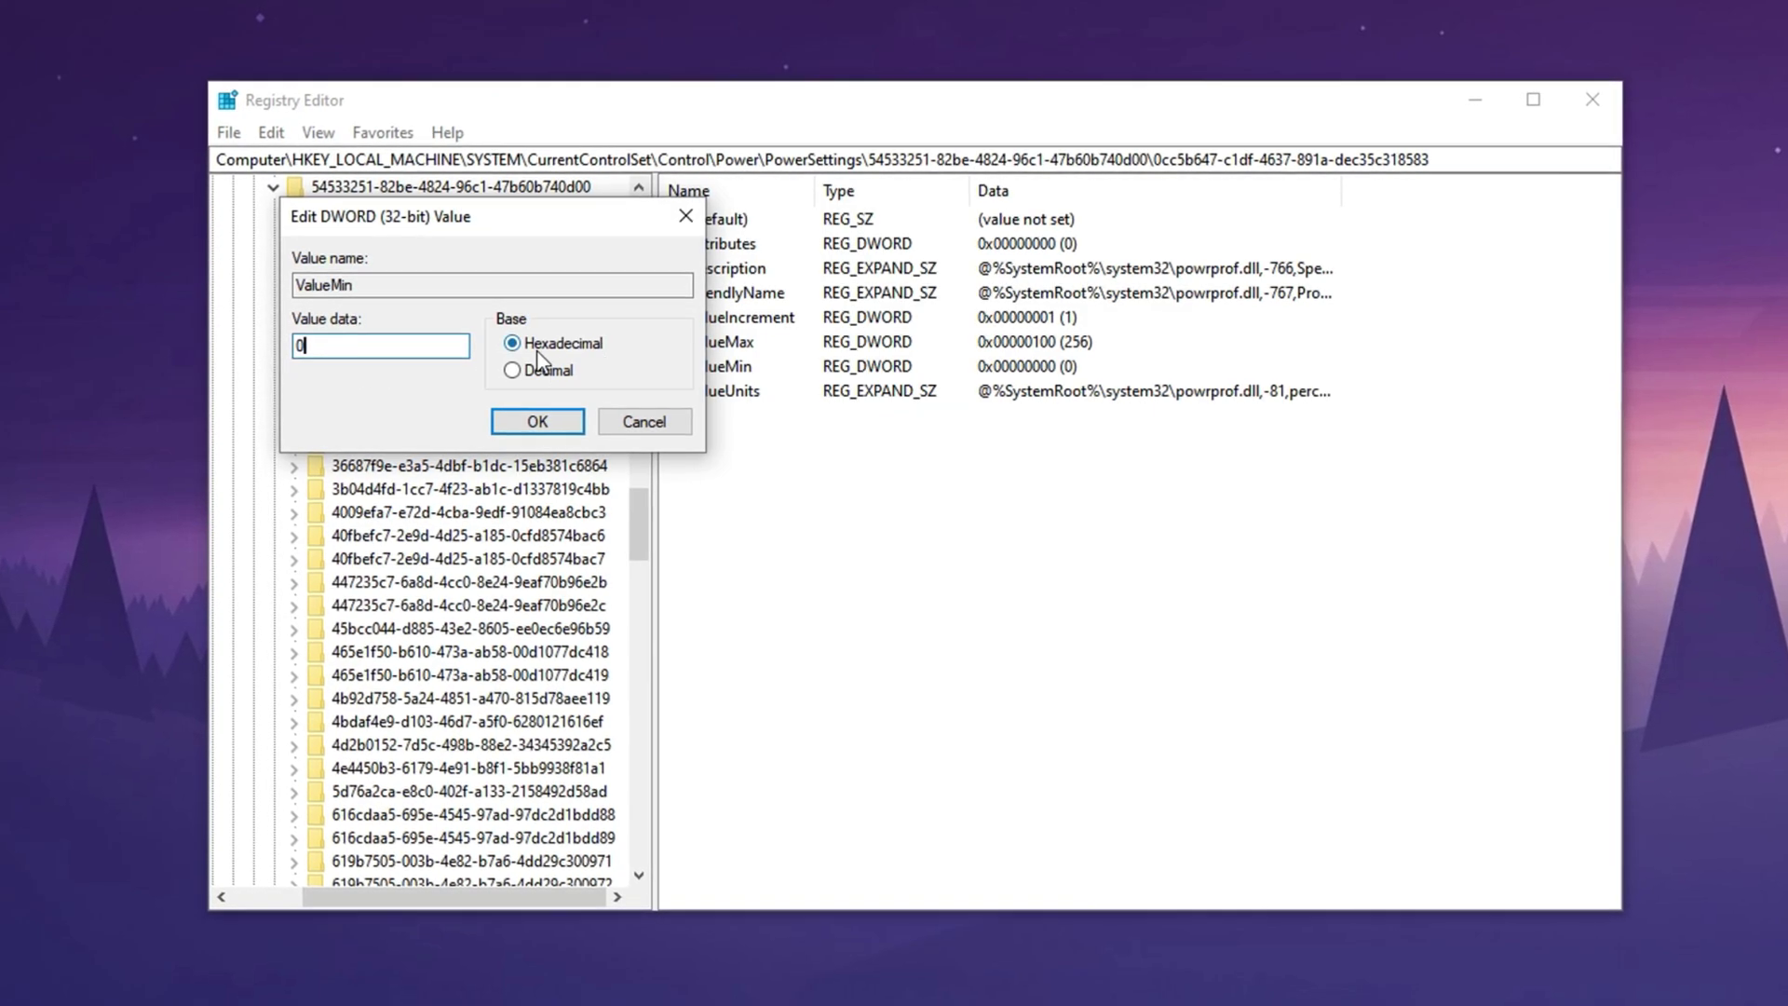
click(513, 427)
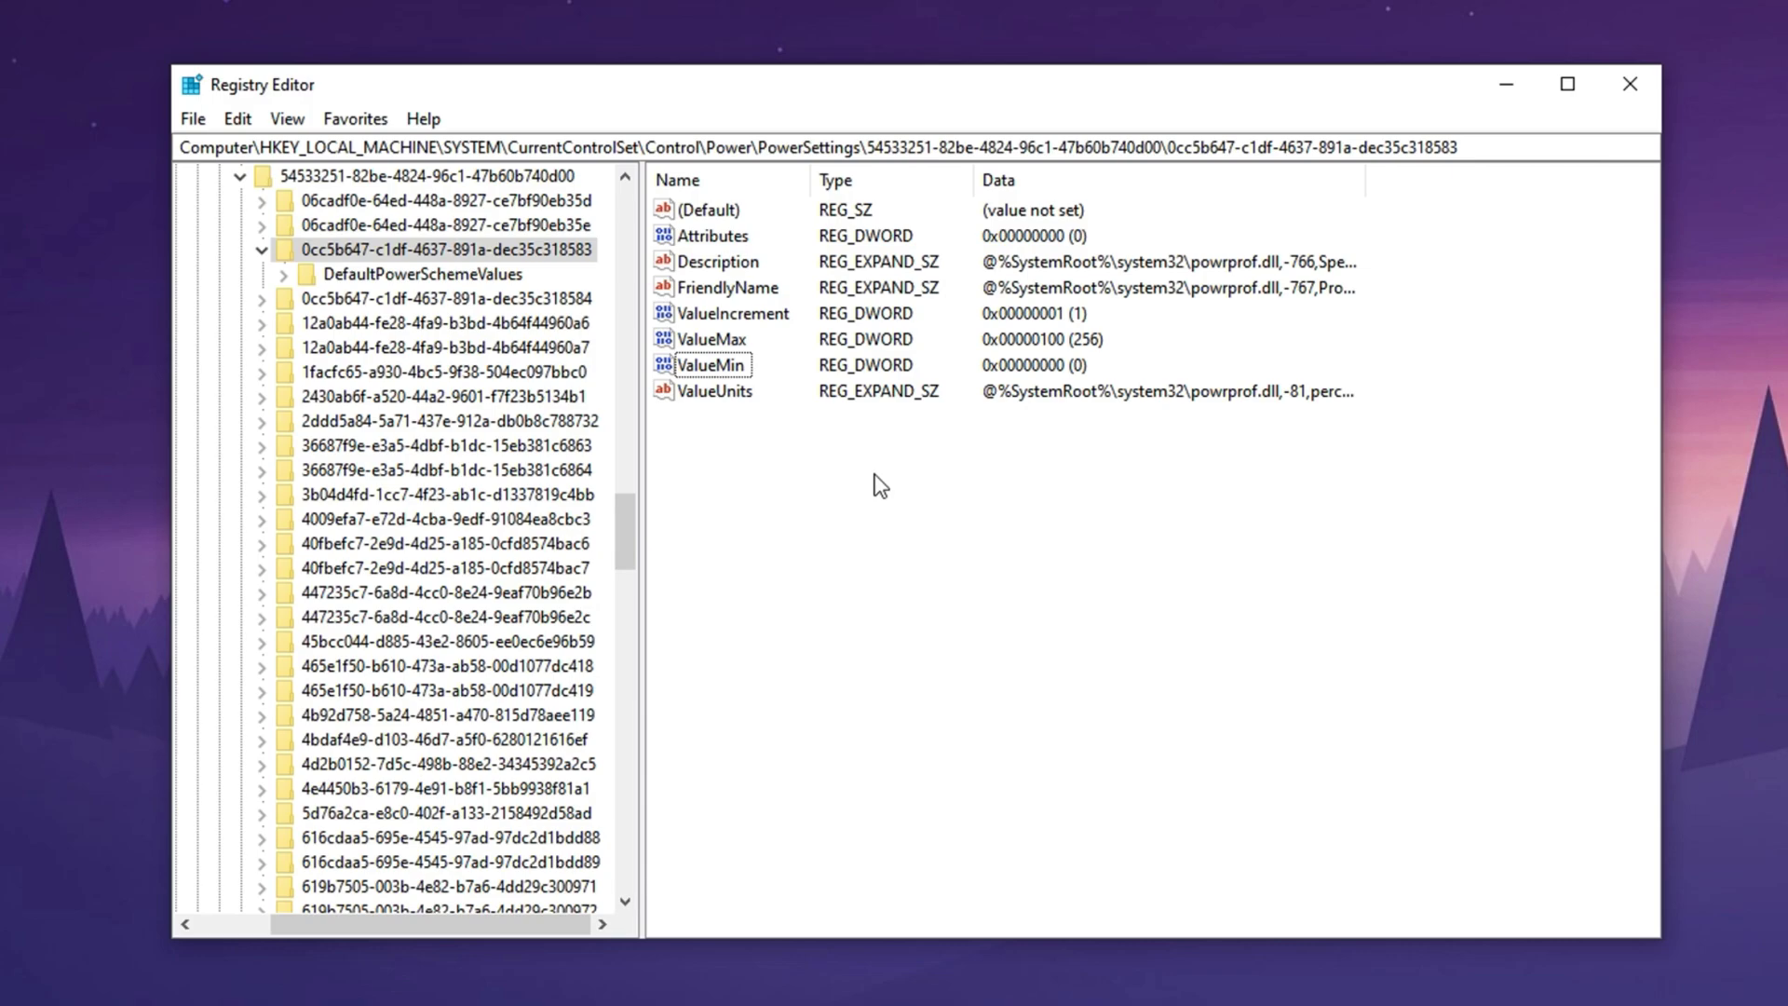
Step: Go to the registry key Computer\HKEY_LOCAL_MACHINE\SYSTEM\CurrentControlSet\Control\PriorityControl
drag(1490, 147, 172, 145)
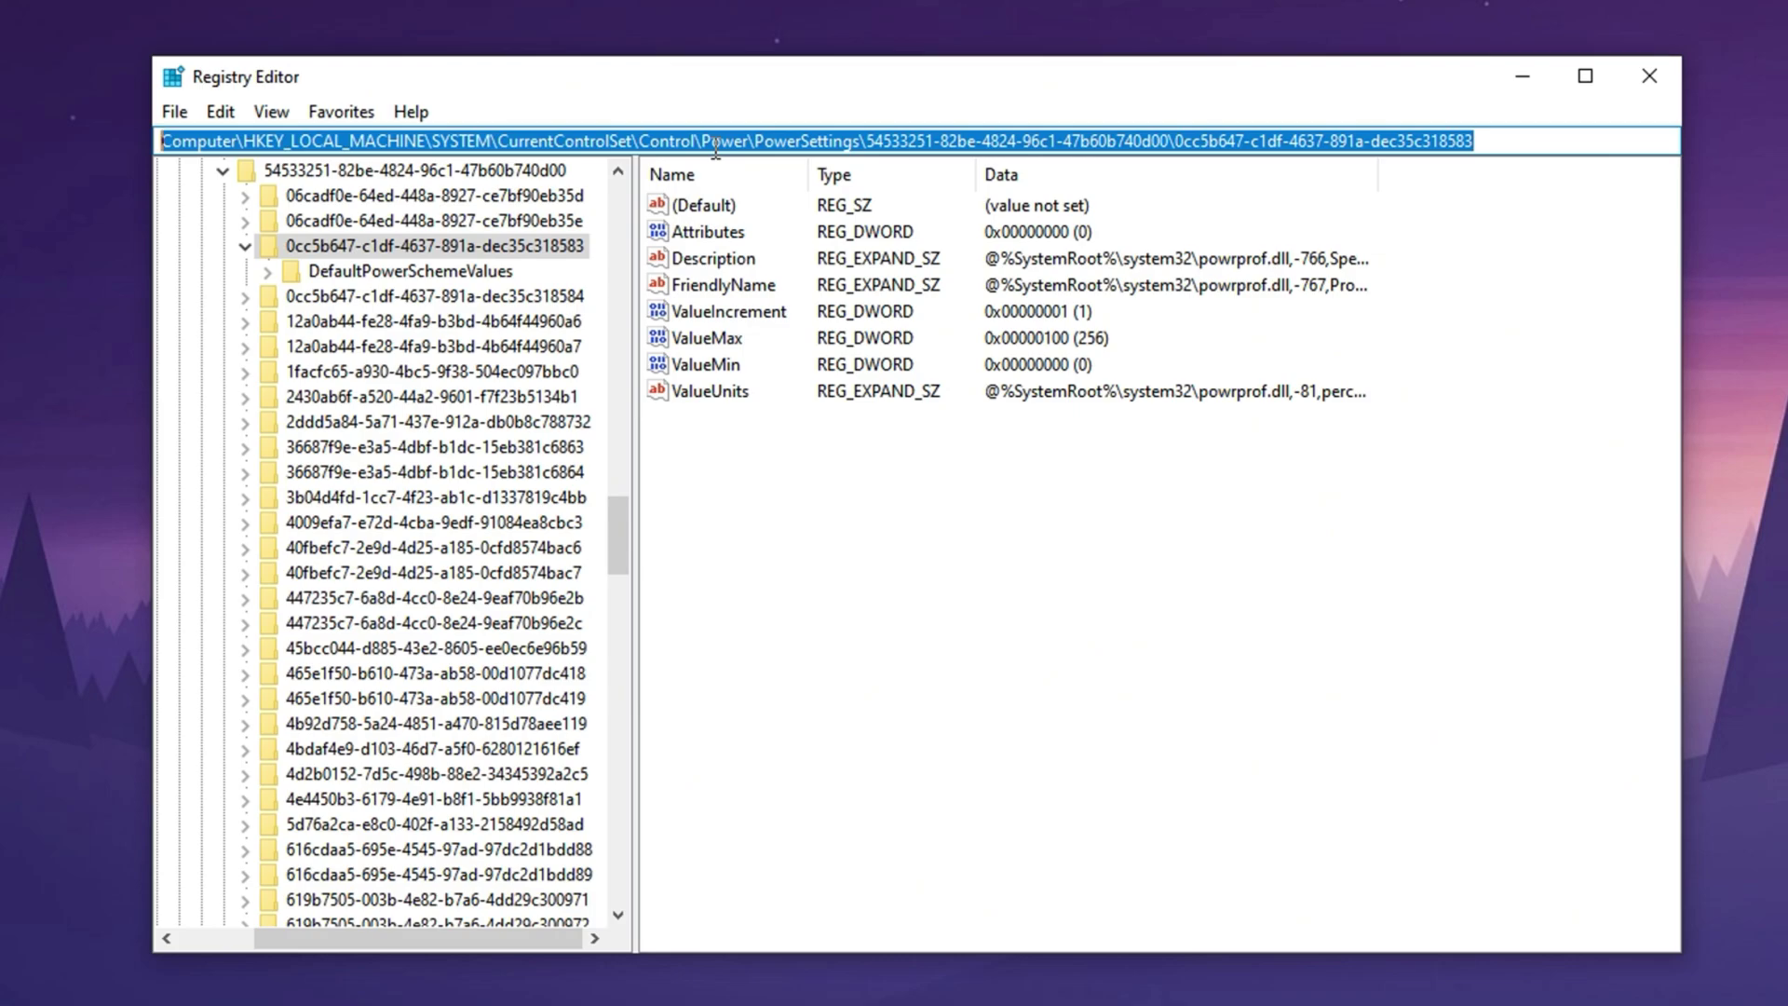
text(Computer\HKEY_LOCAL_MACHINE\SYSTEM\CurrentControlSet\Control\PriorityControl)
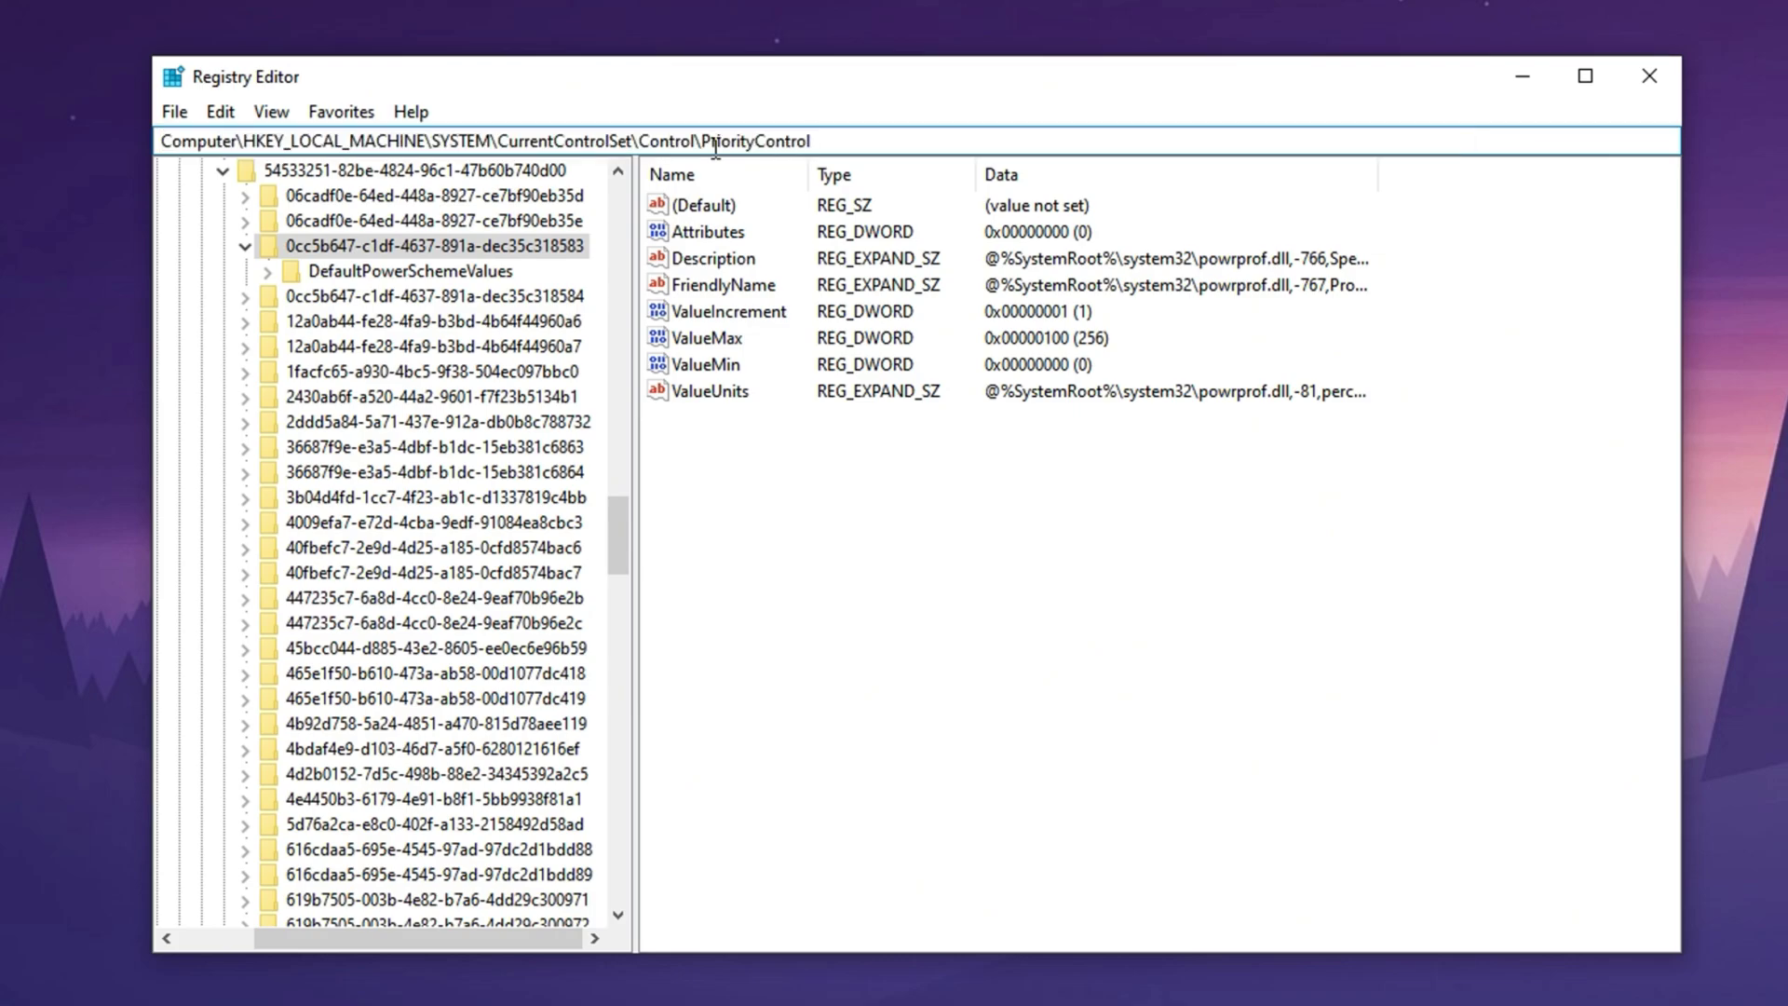
key(Return)
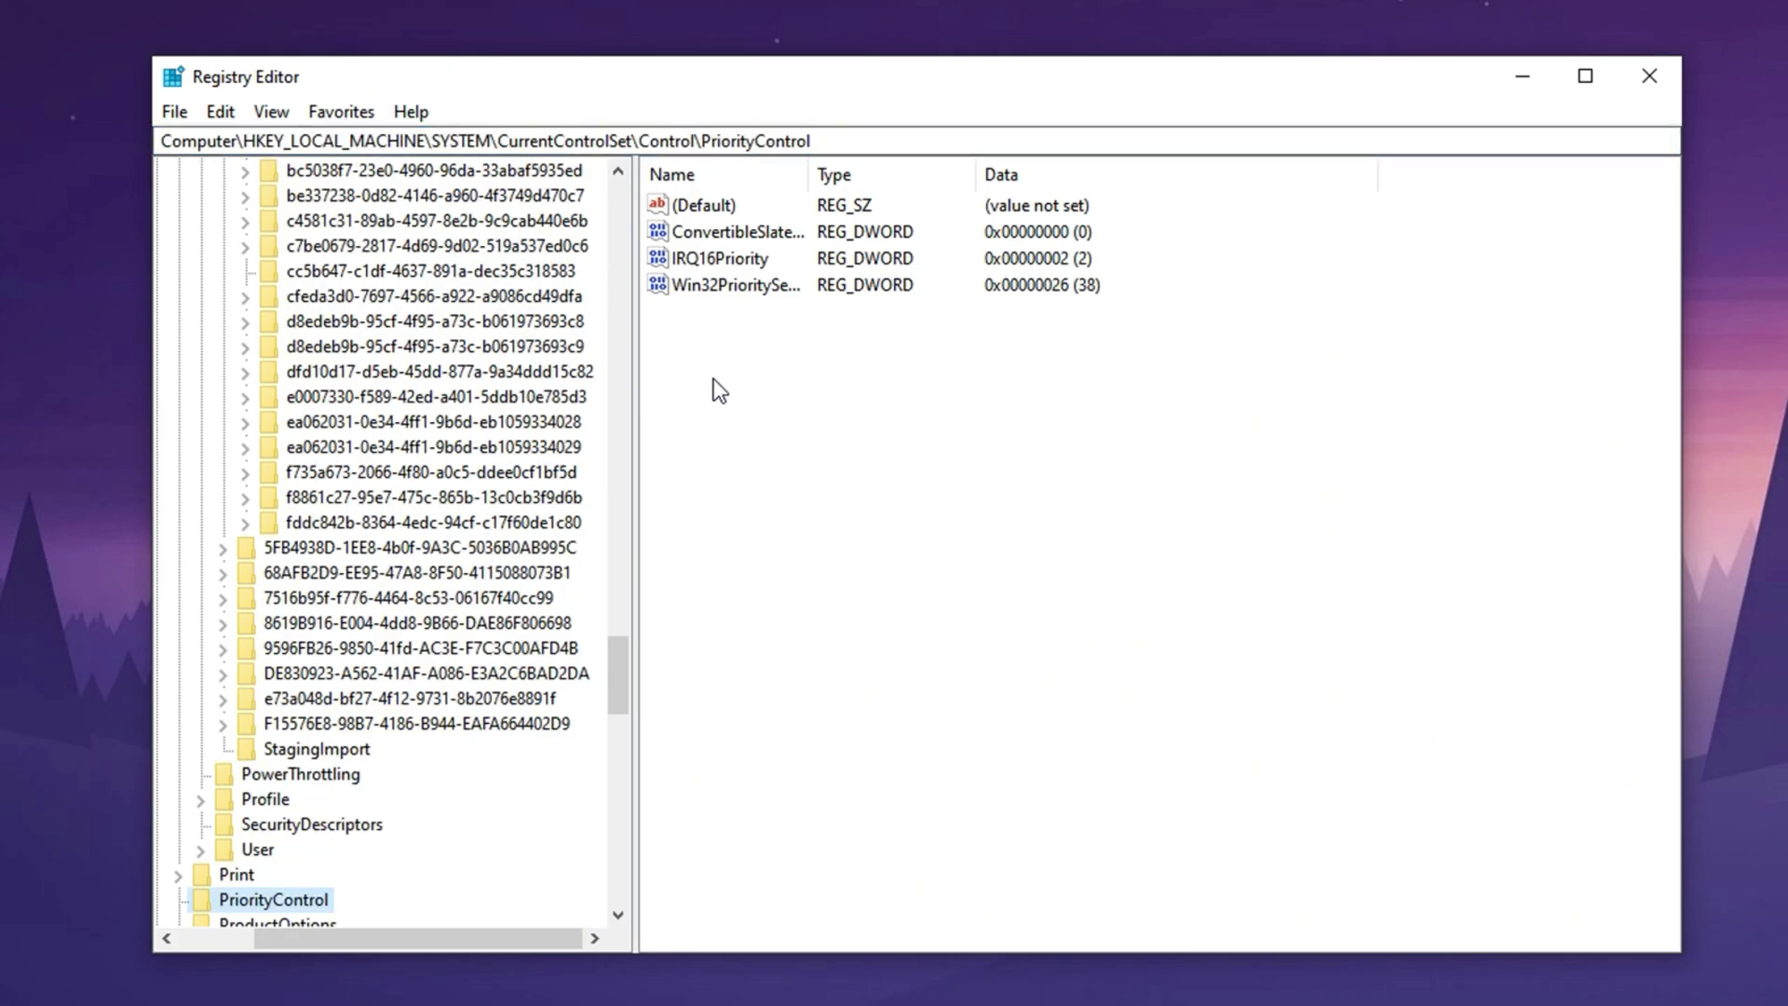
Step: Set the Win32PrioritySeparation value to 26 in hexadecimal
click(736, 286)
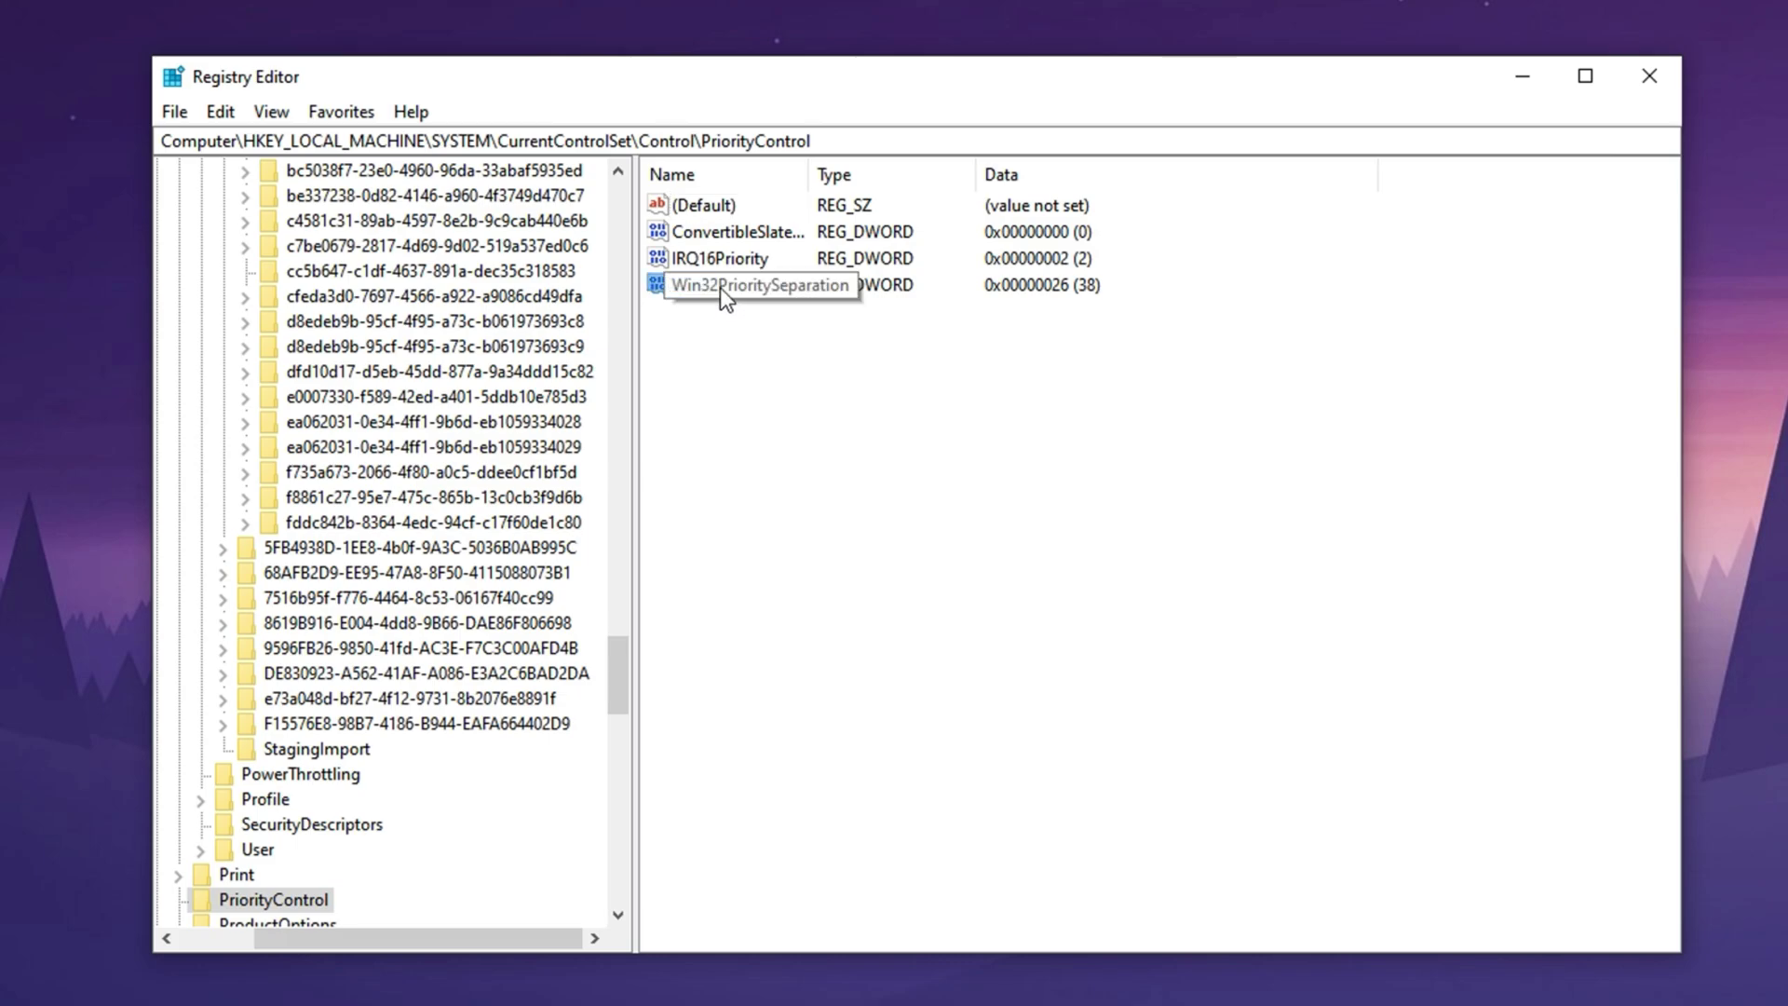
right_click(718, 287)
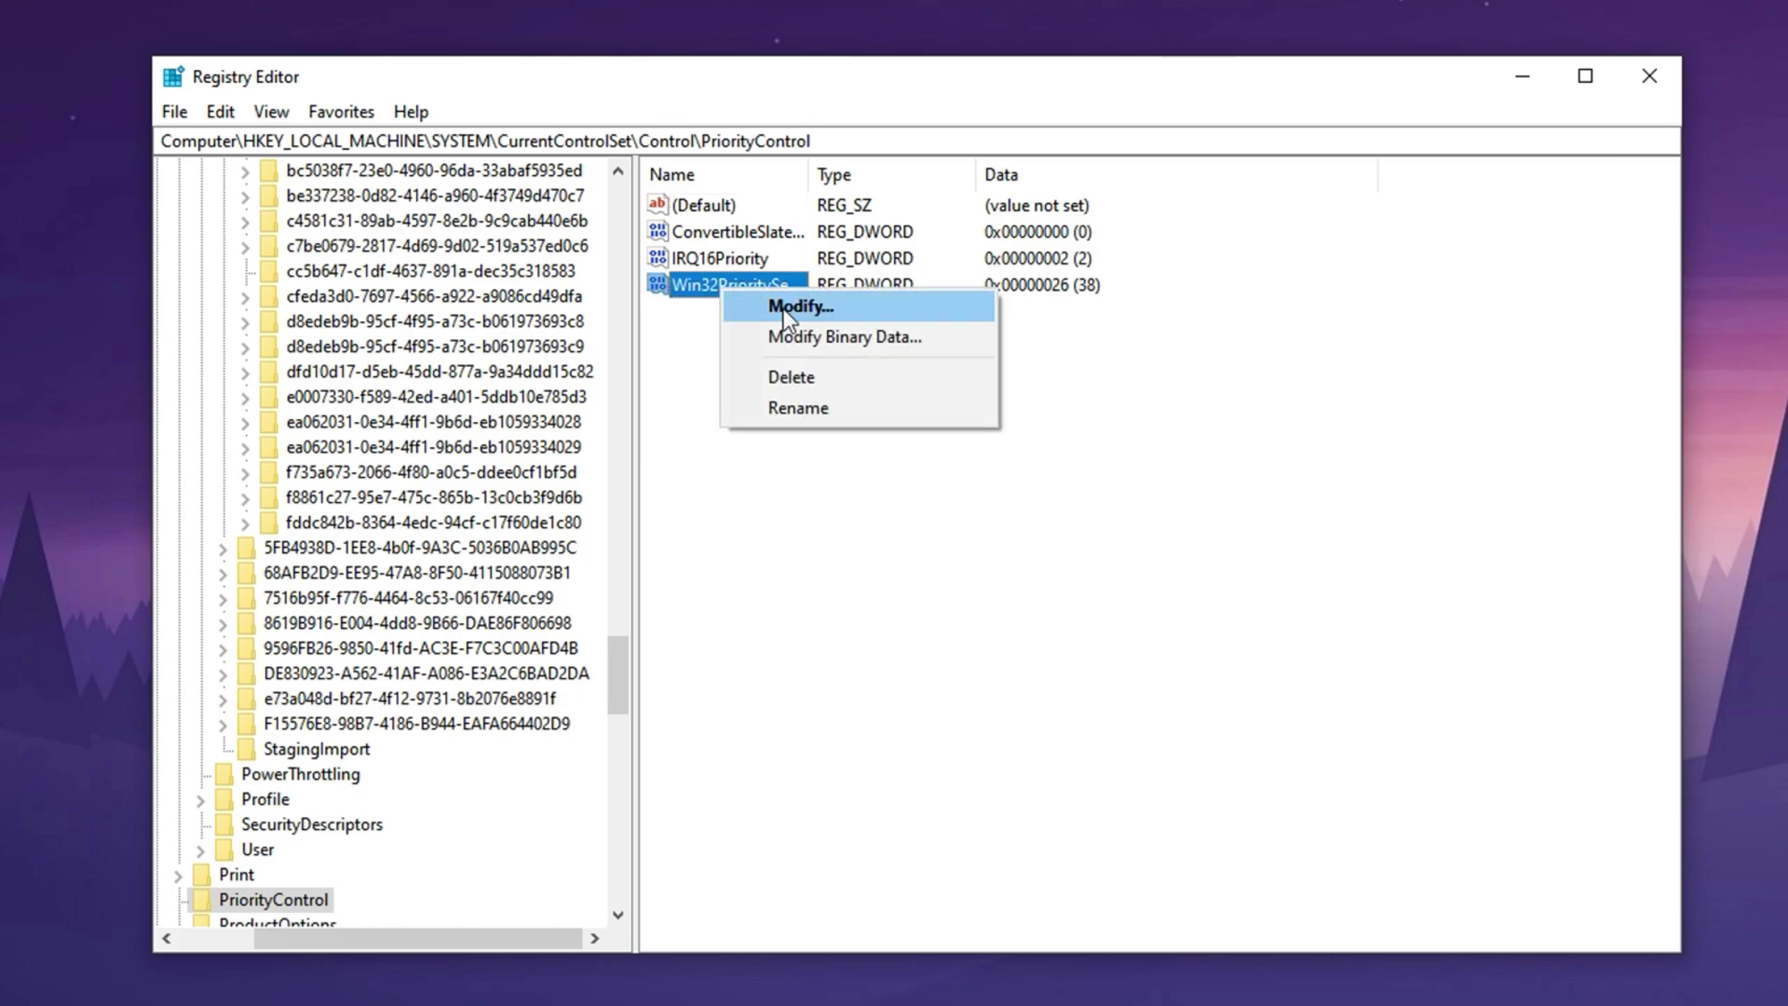
click(784, 309)
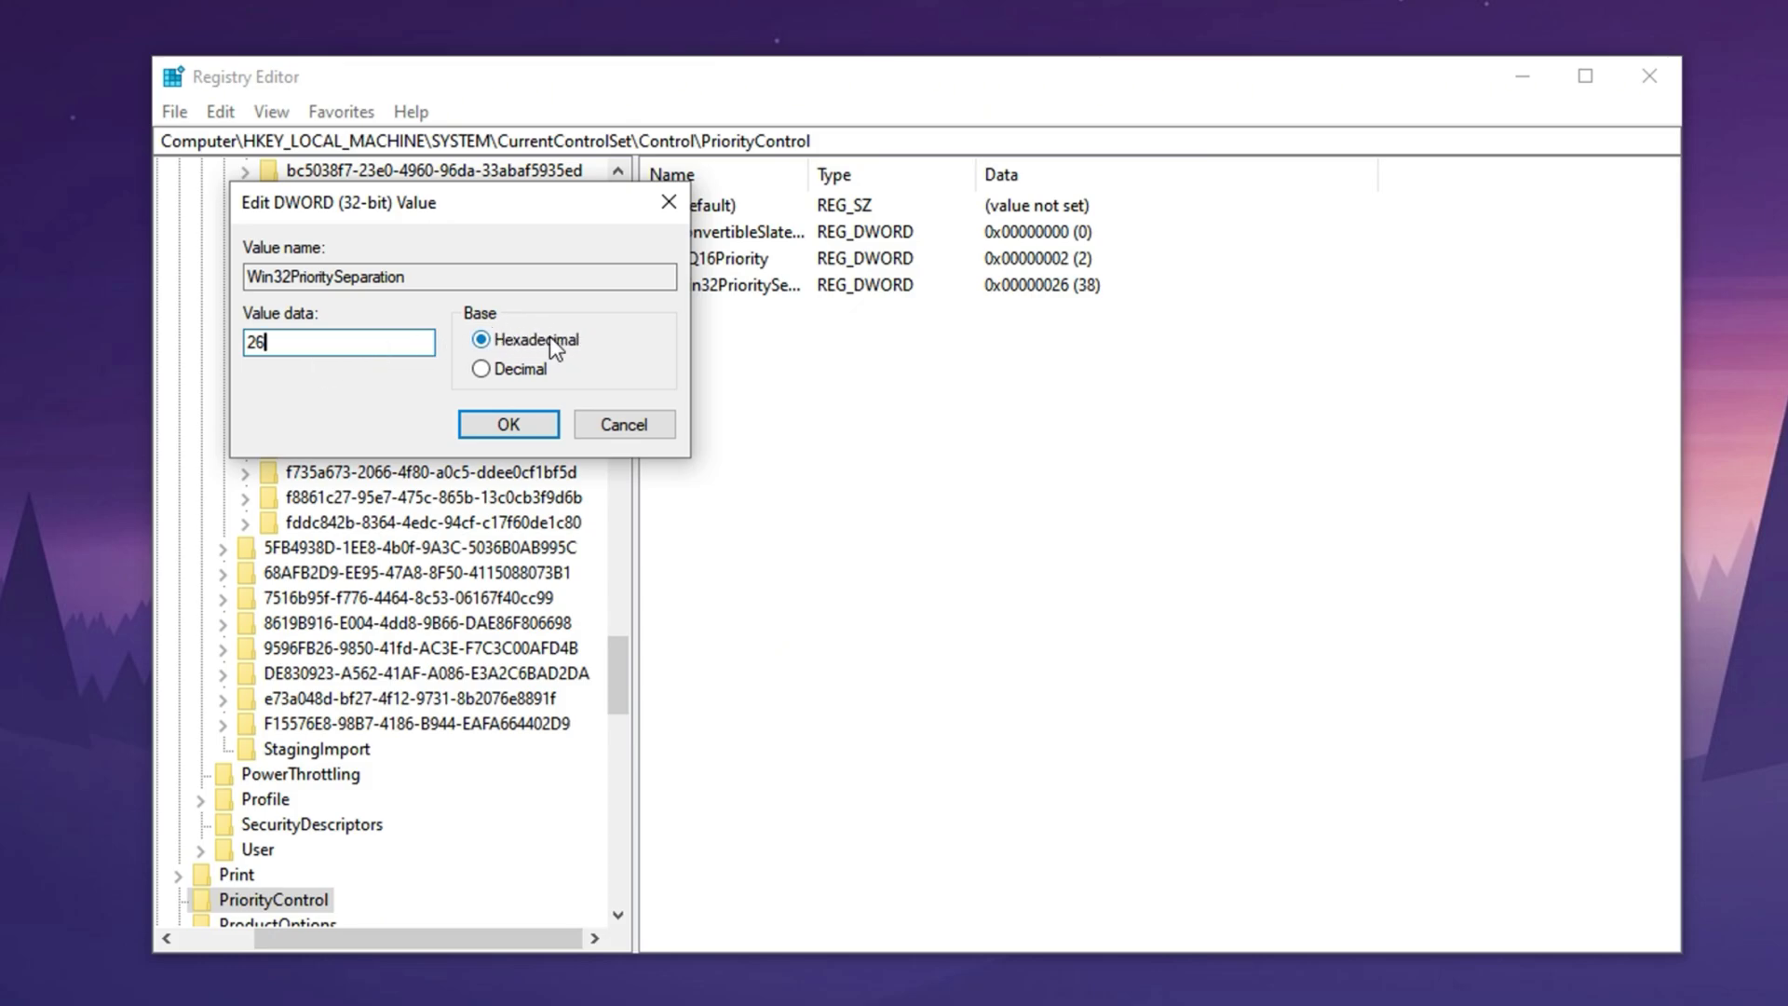
click(508, 423)
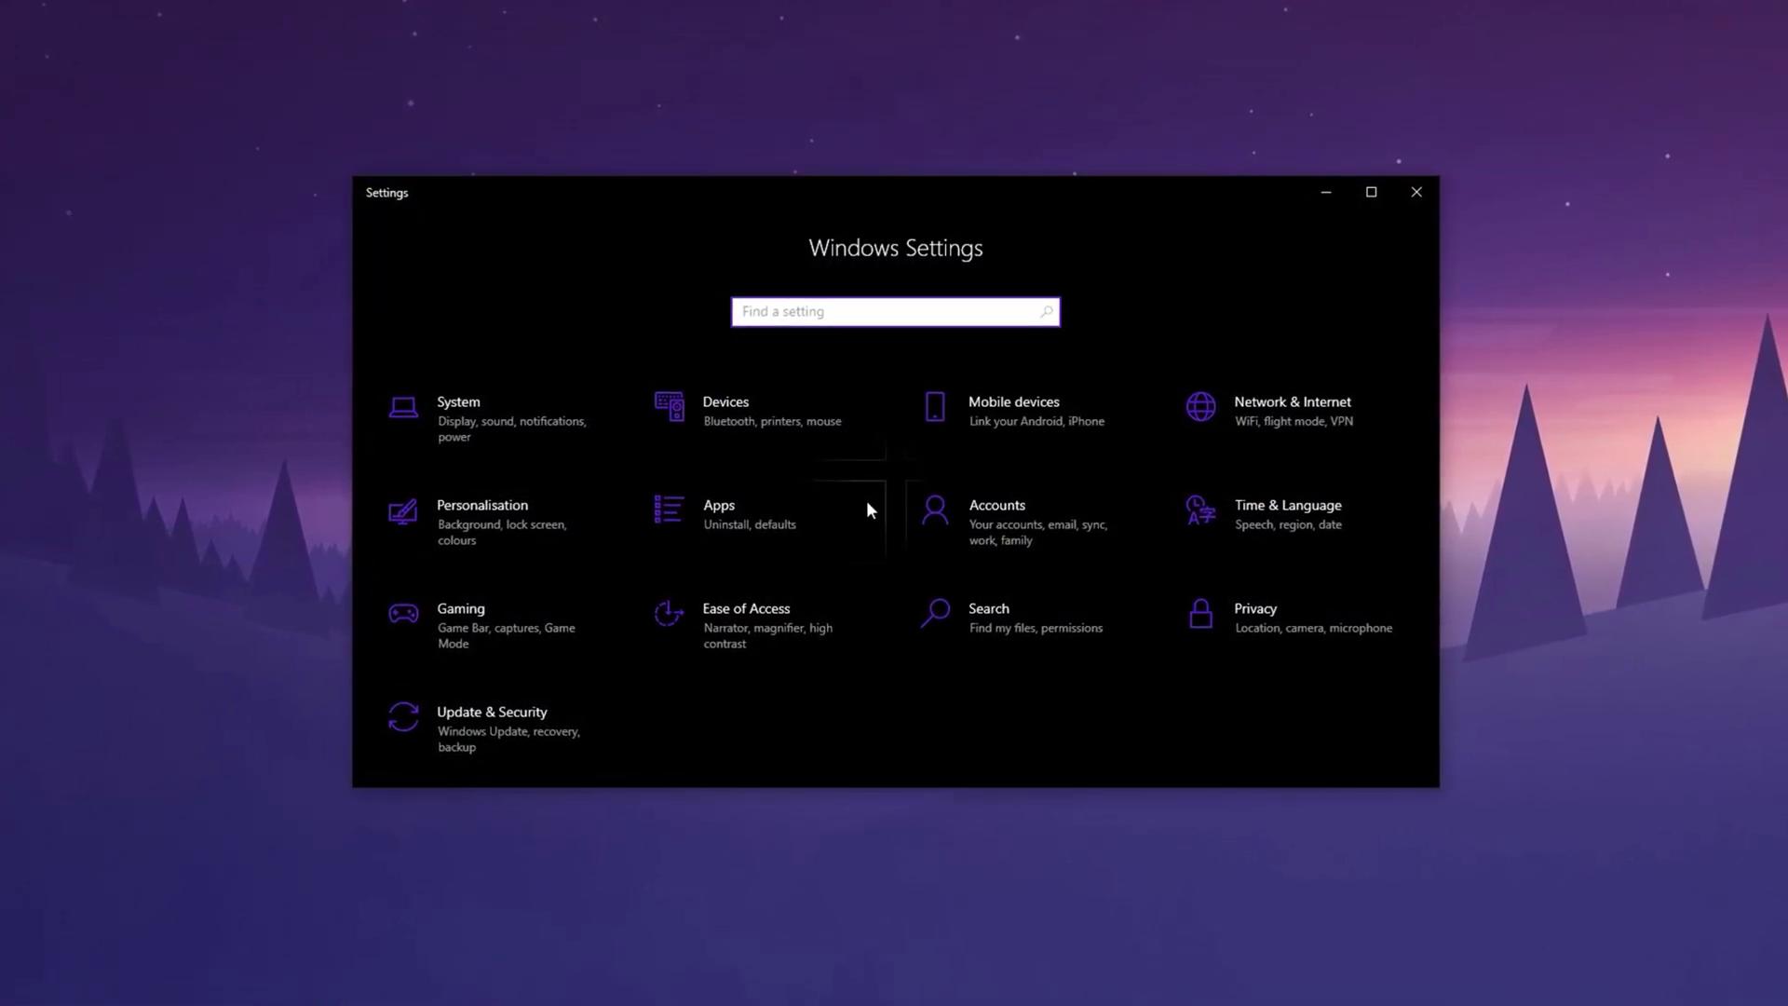
Step: Open the temporary files list in the system's storage settings
click(483, 406)
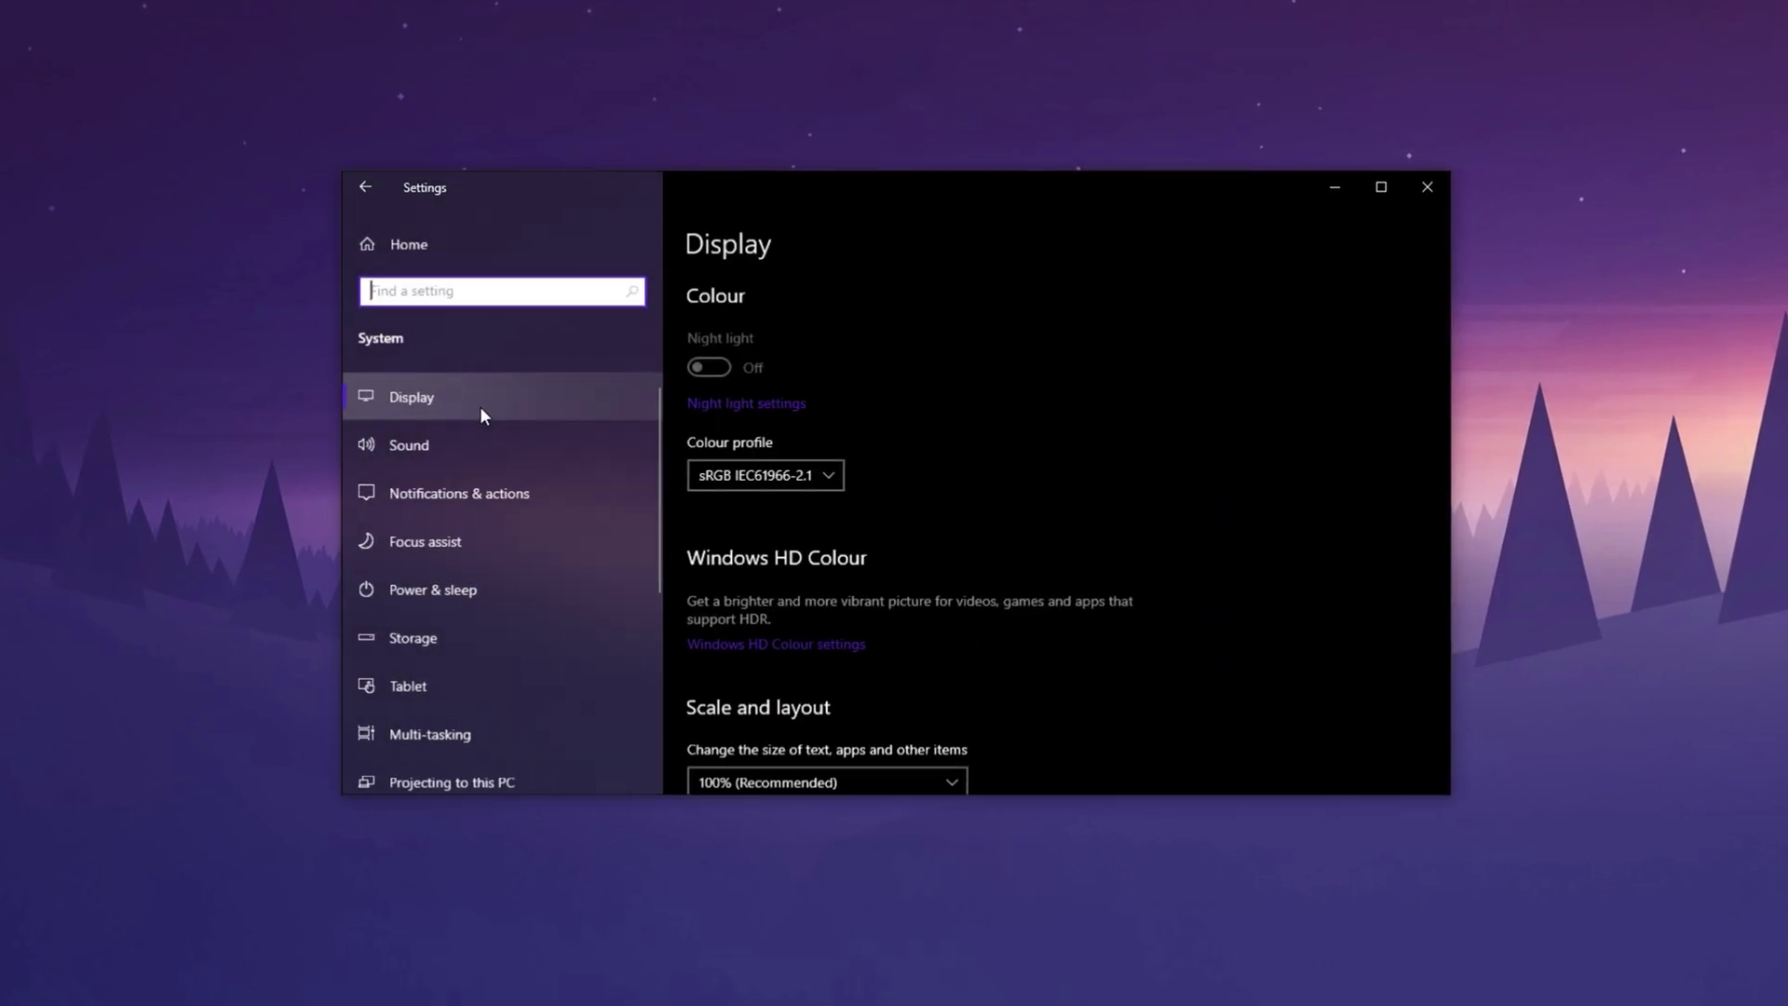
click(483, 639)
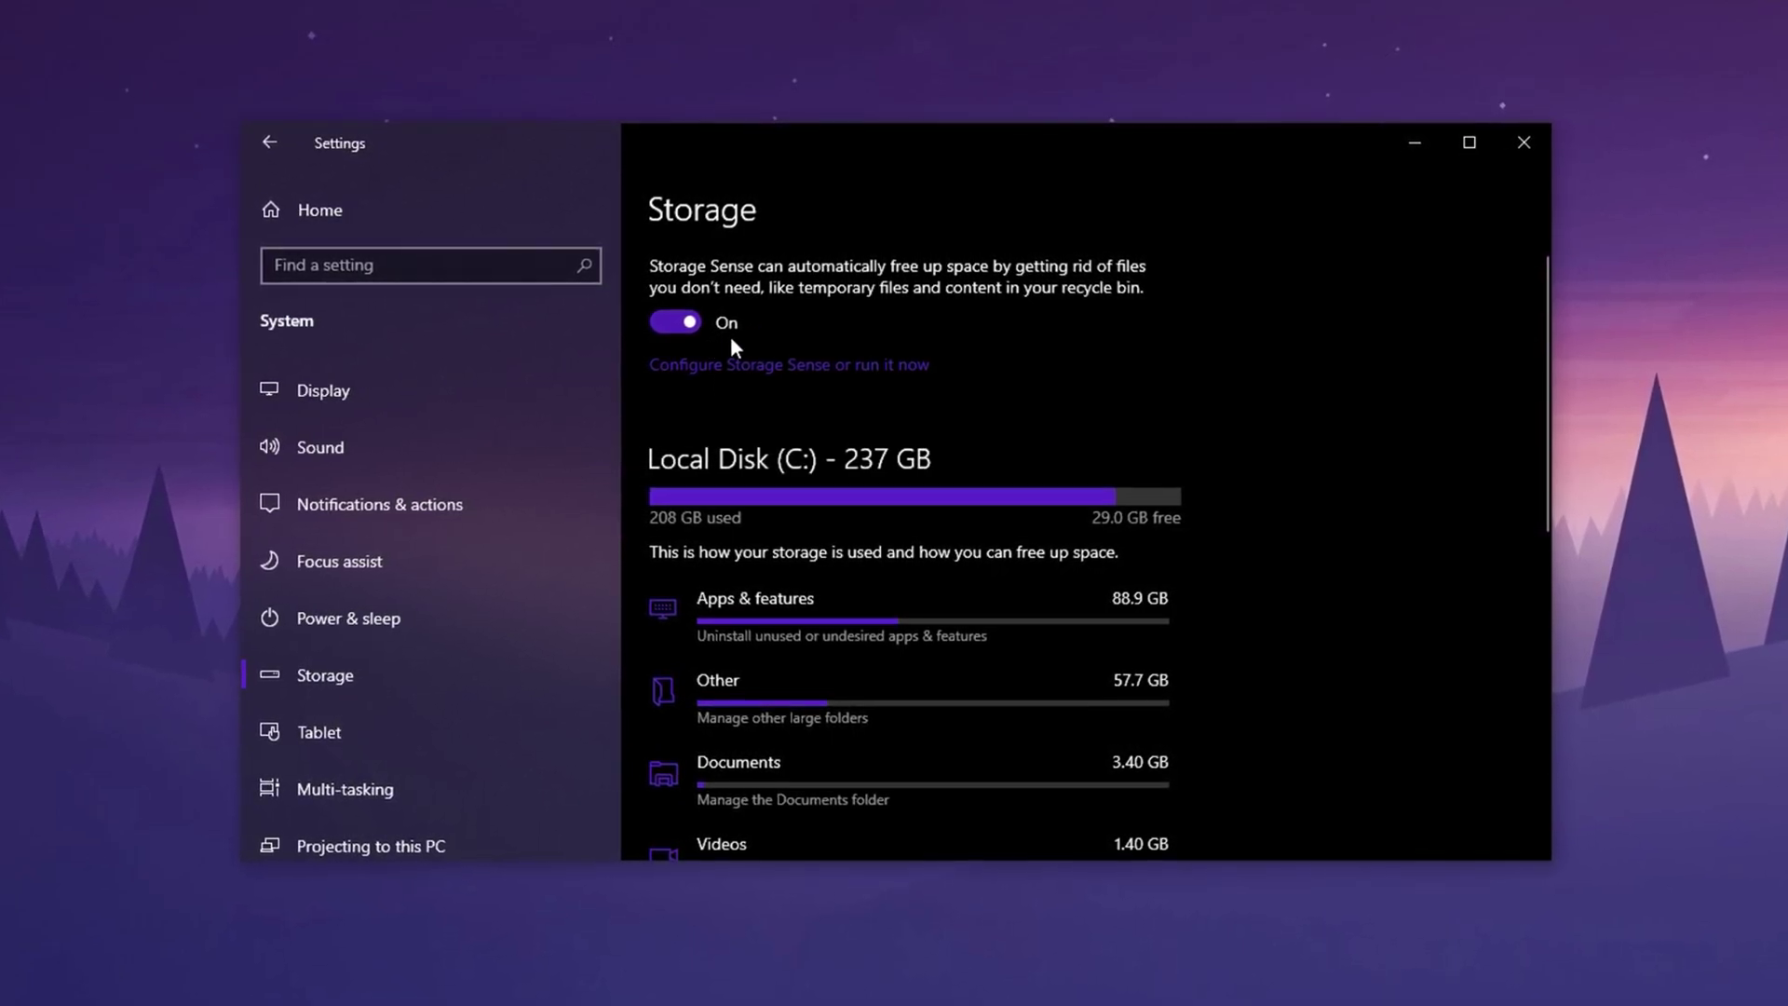
scroll(763, 484, down, 5)
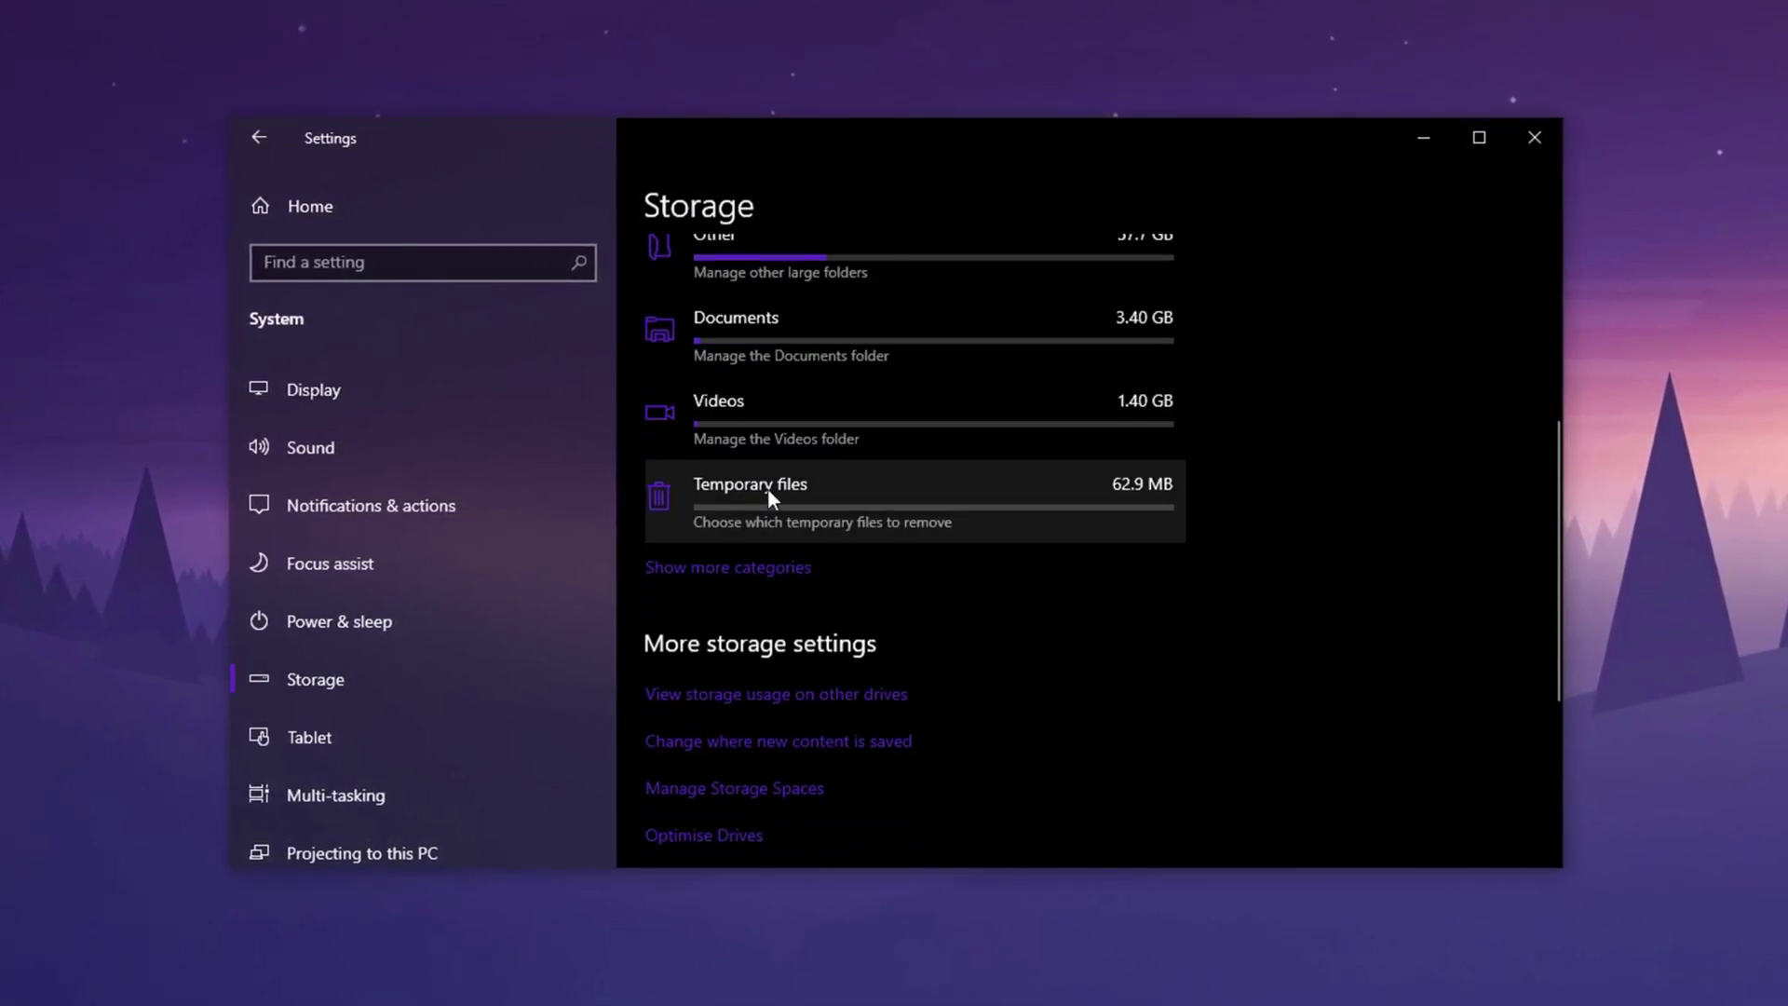
click(834, 493)
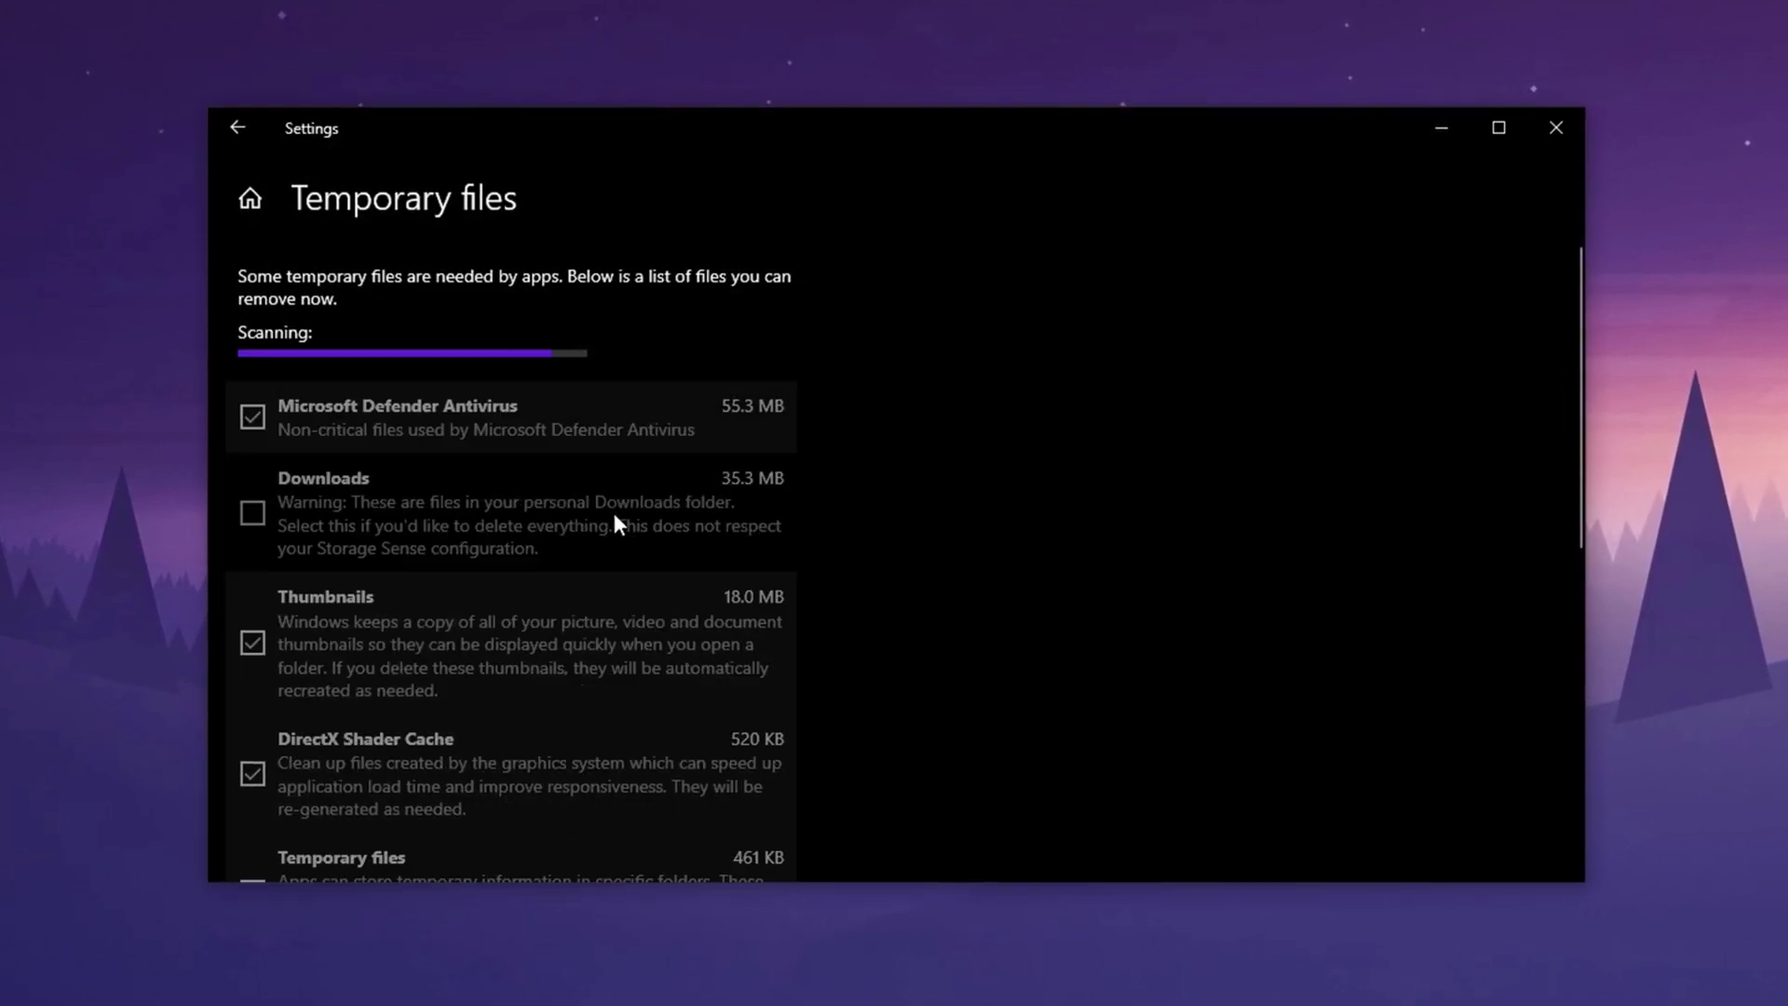
Step: Add one more category to the temporary files selection, keep Downloads excluded, and remove the selected files
scroll(557, 724, down, 3)
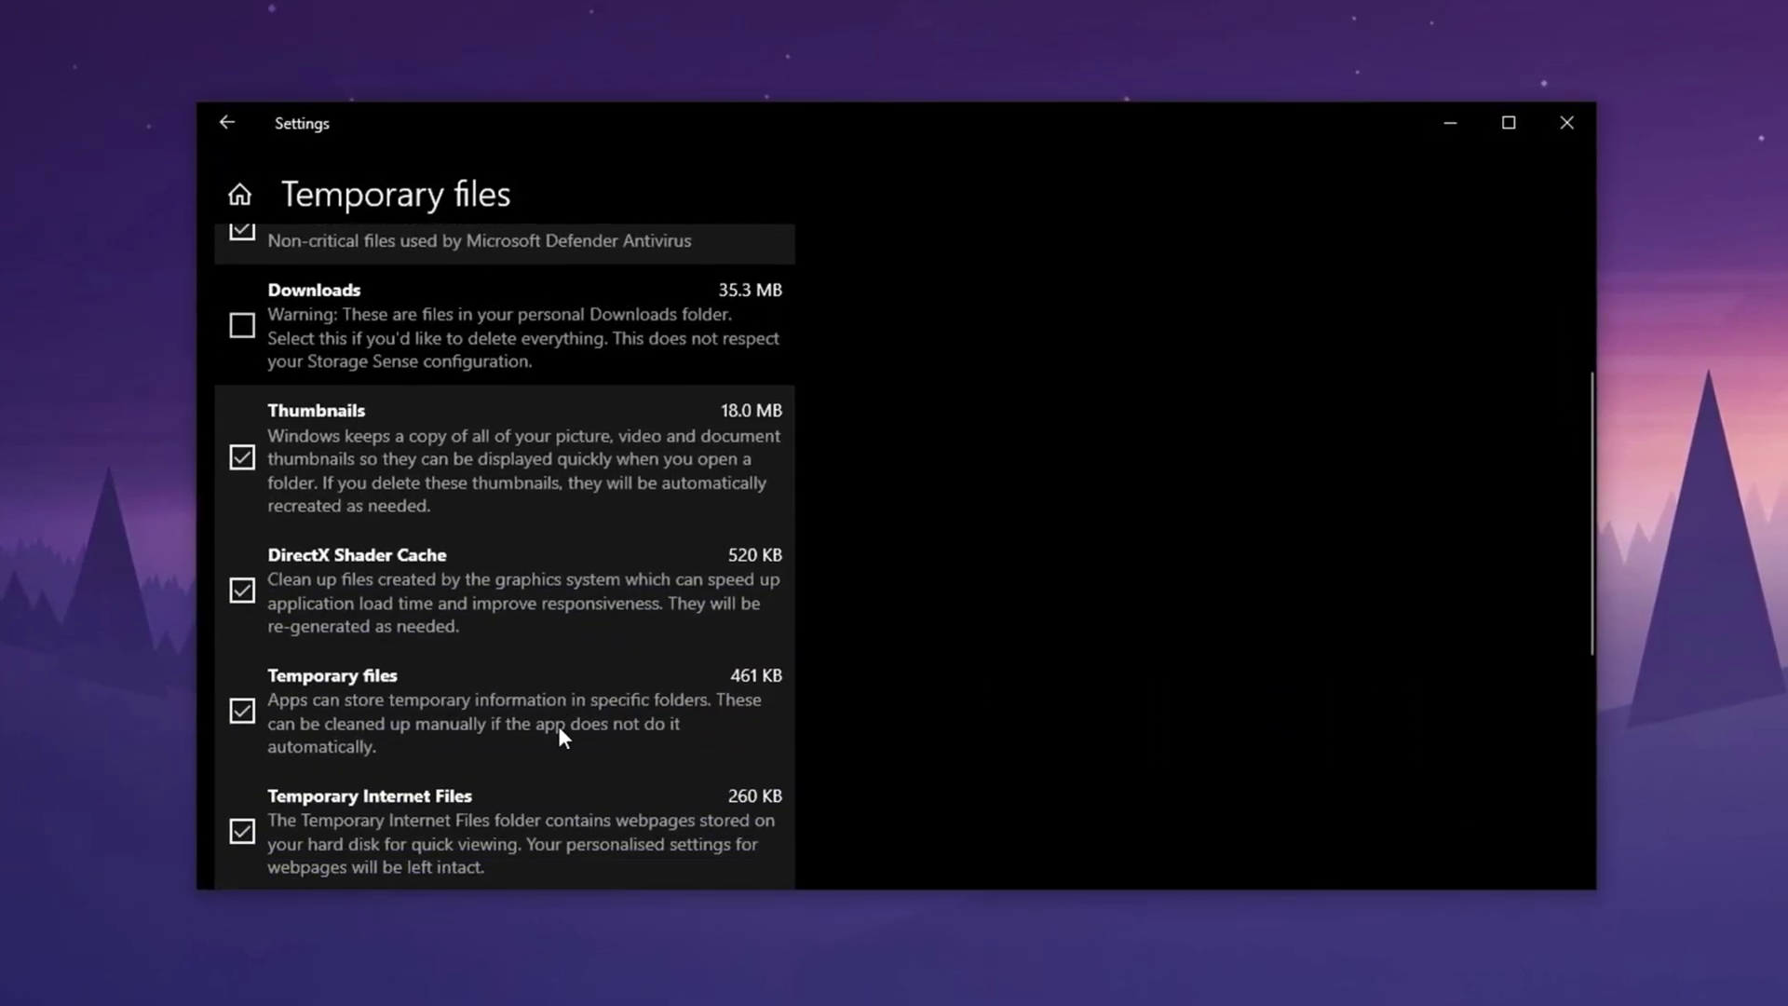
scroll(556, 724, down, 5)
scroll(555, 724, up, 8)
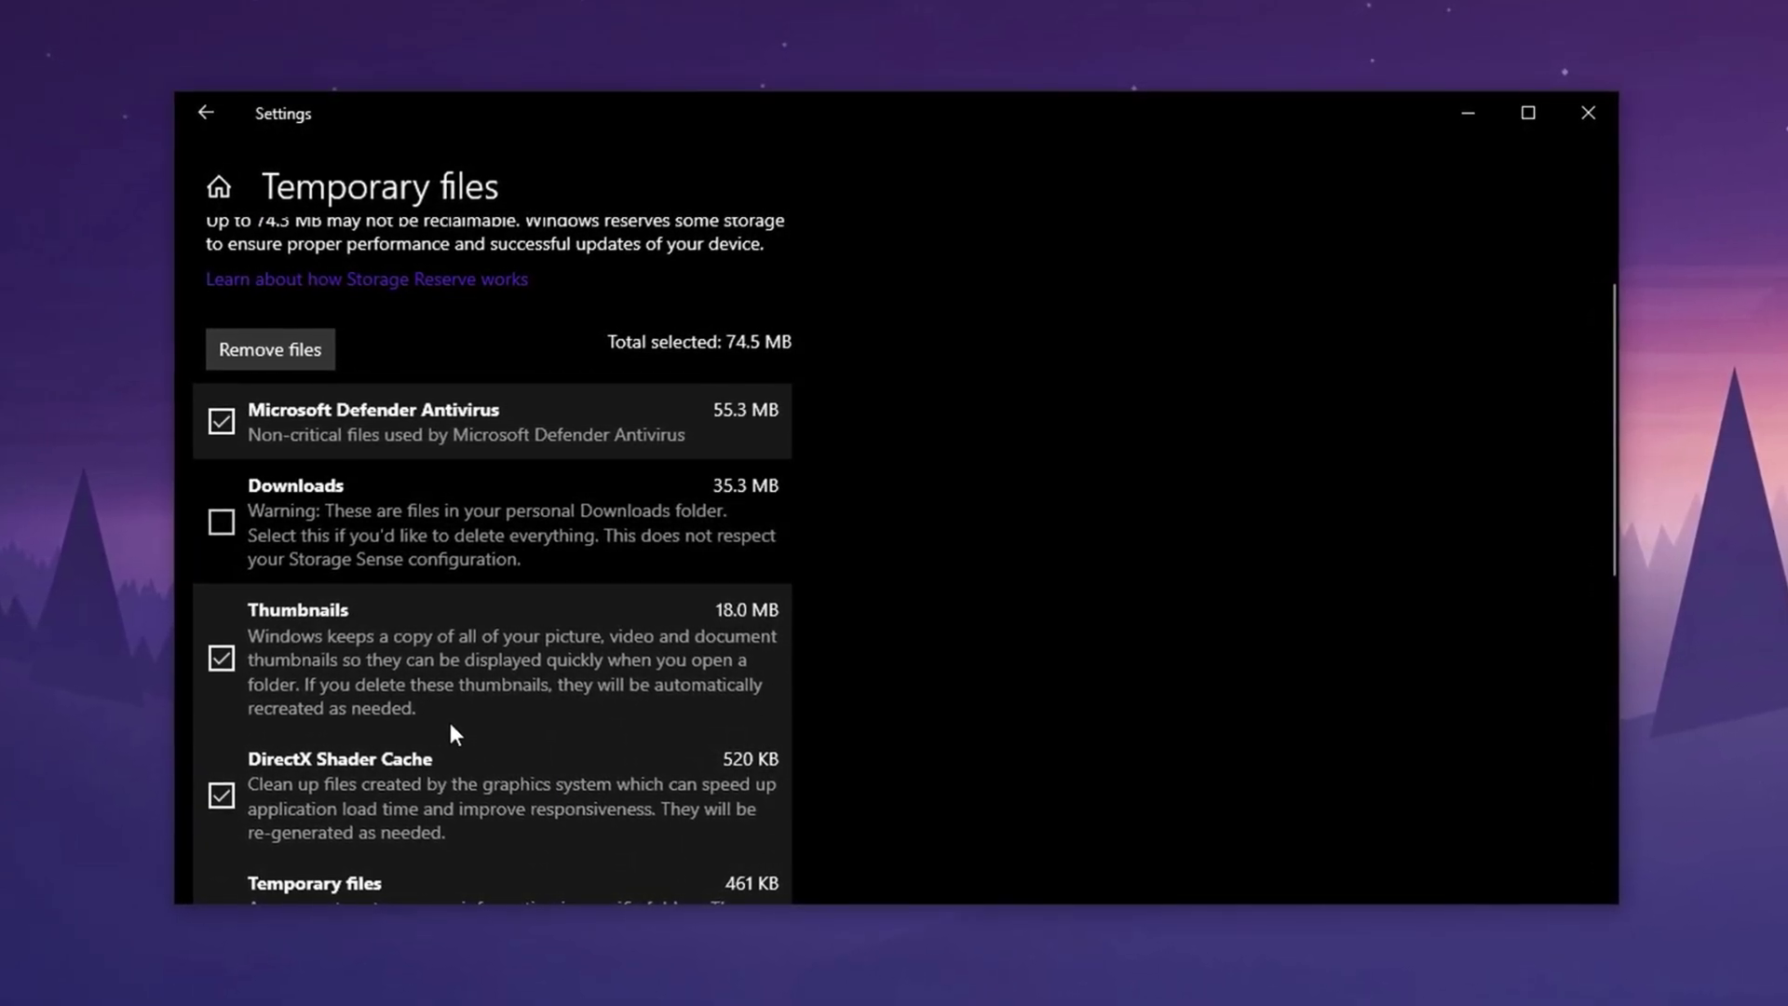
scroll(445, 718, down, 3)
click(279, 857)
scroll(461, 598, up, 2)
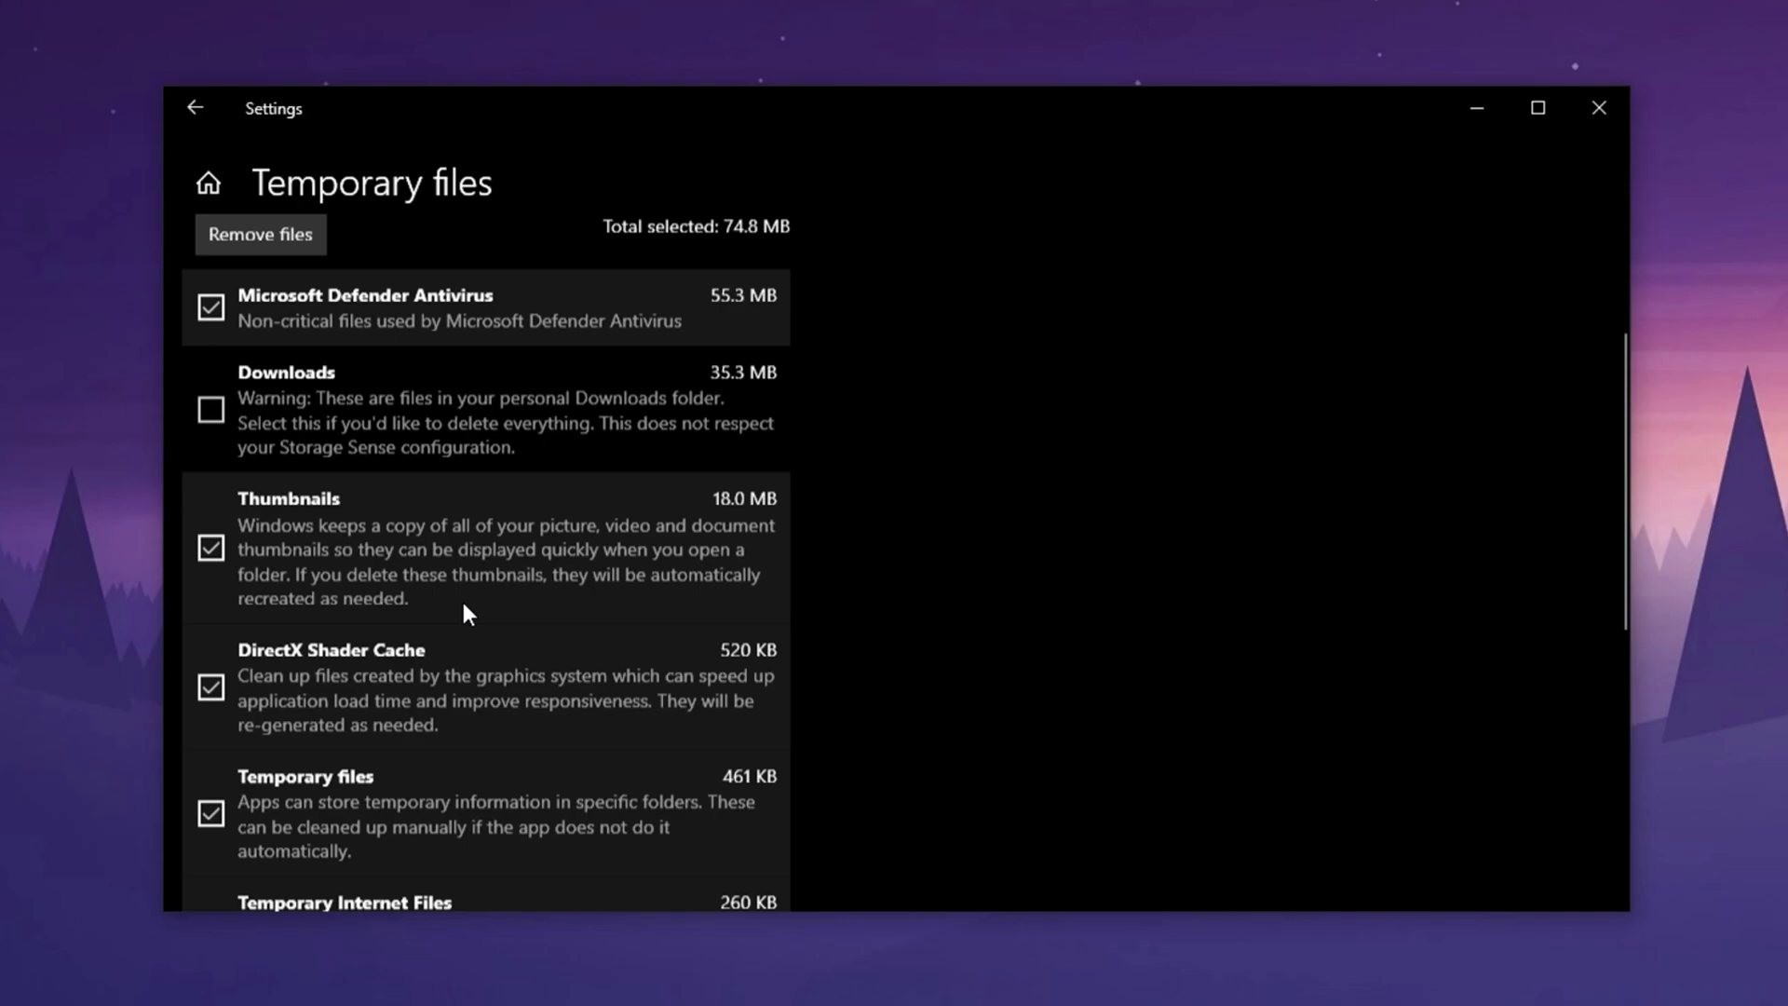
scroll(317, 438, up, 3)
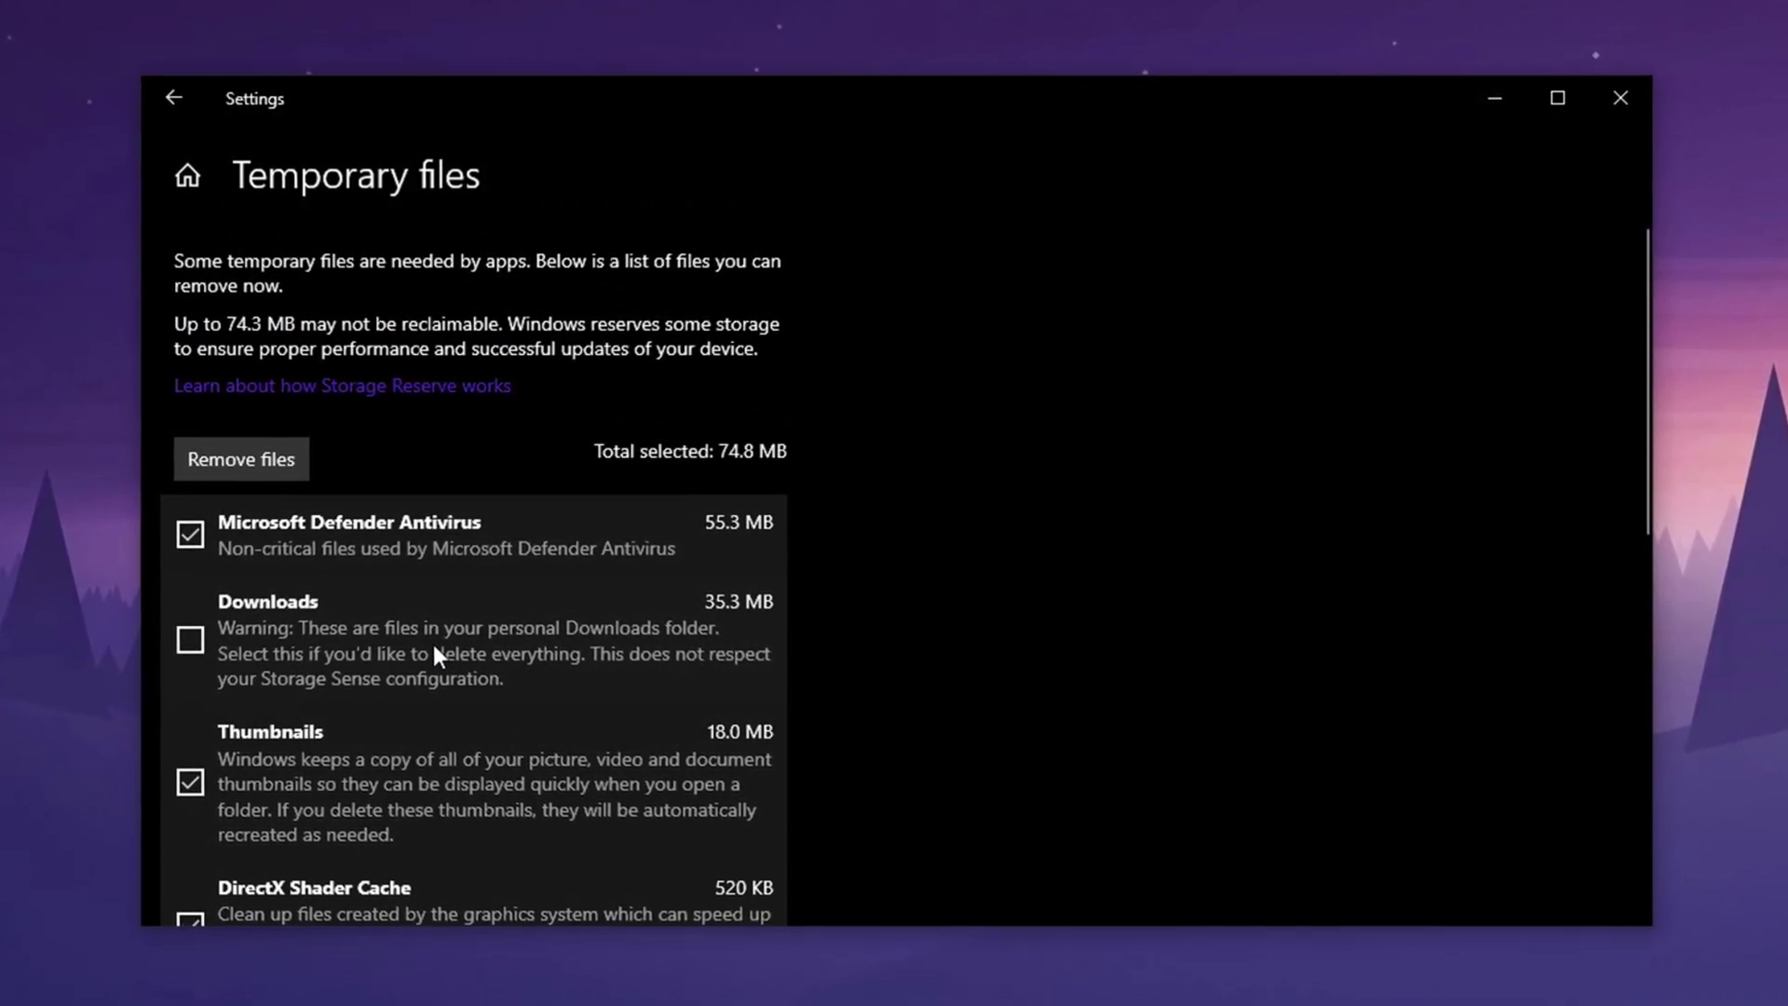
click(235, 461)
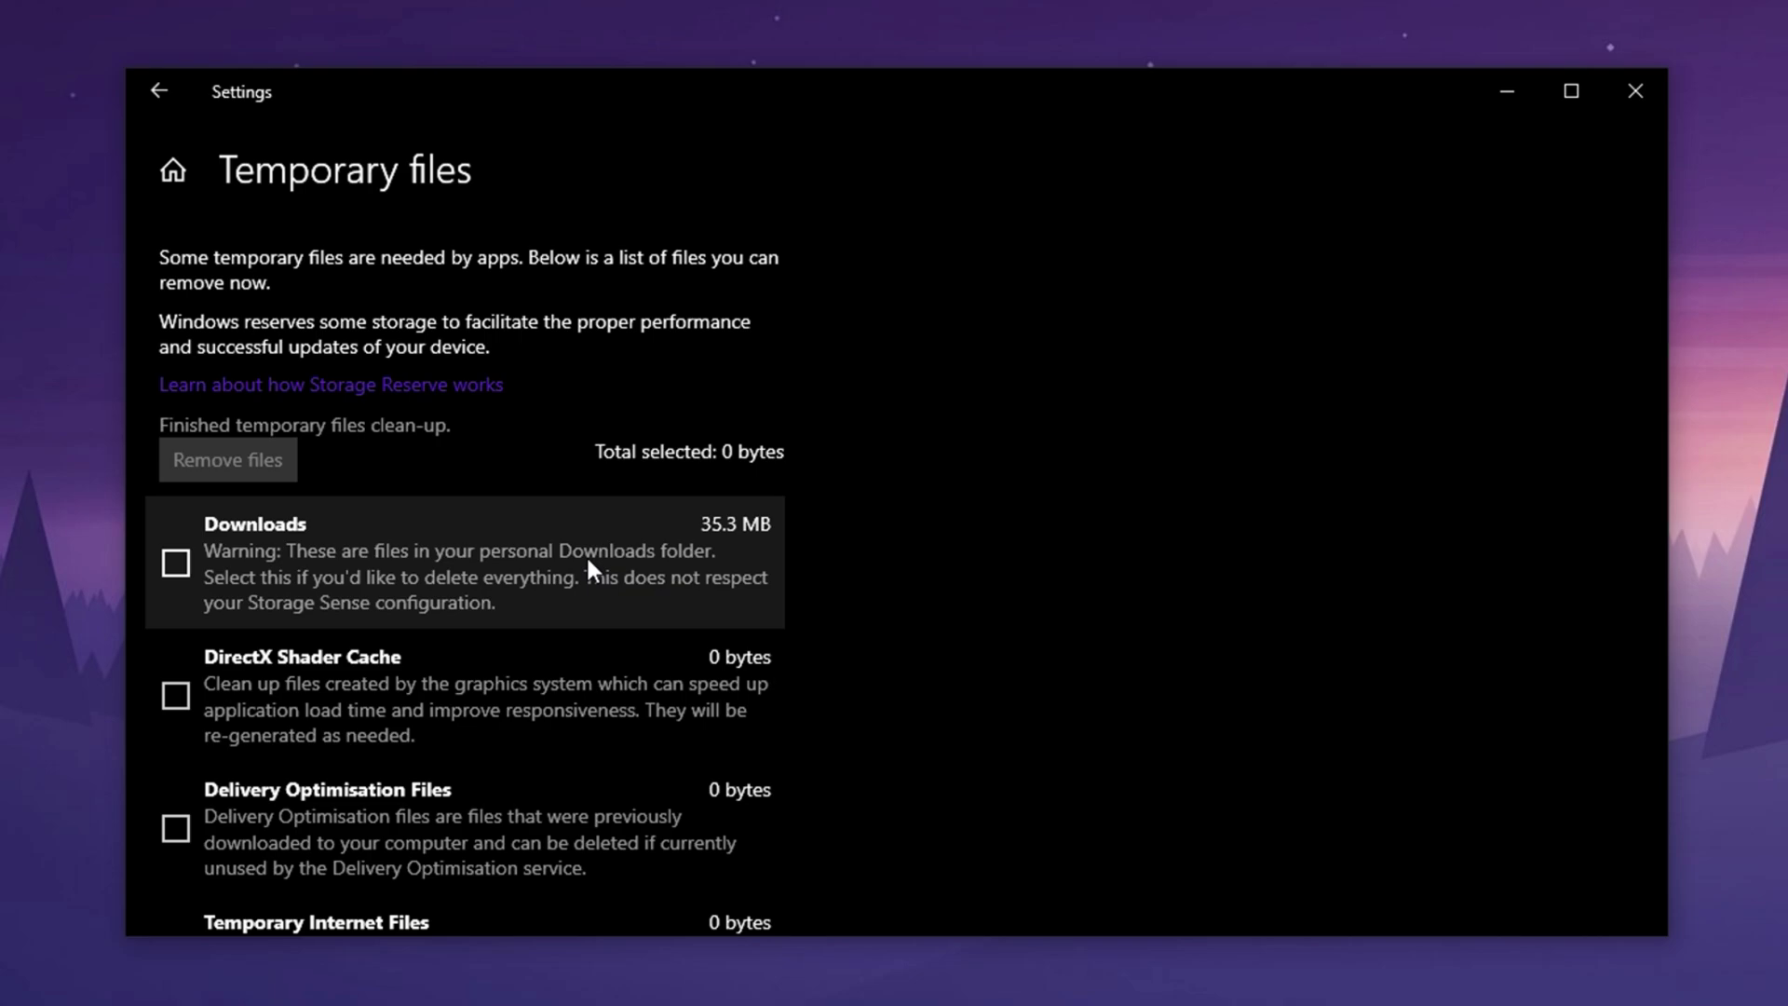
scroll(544, 599, down, 6)
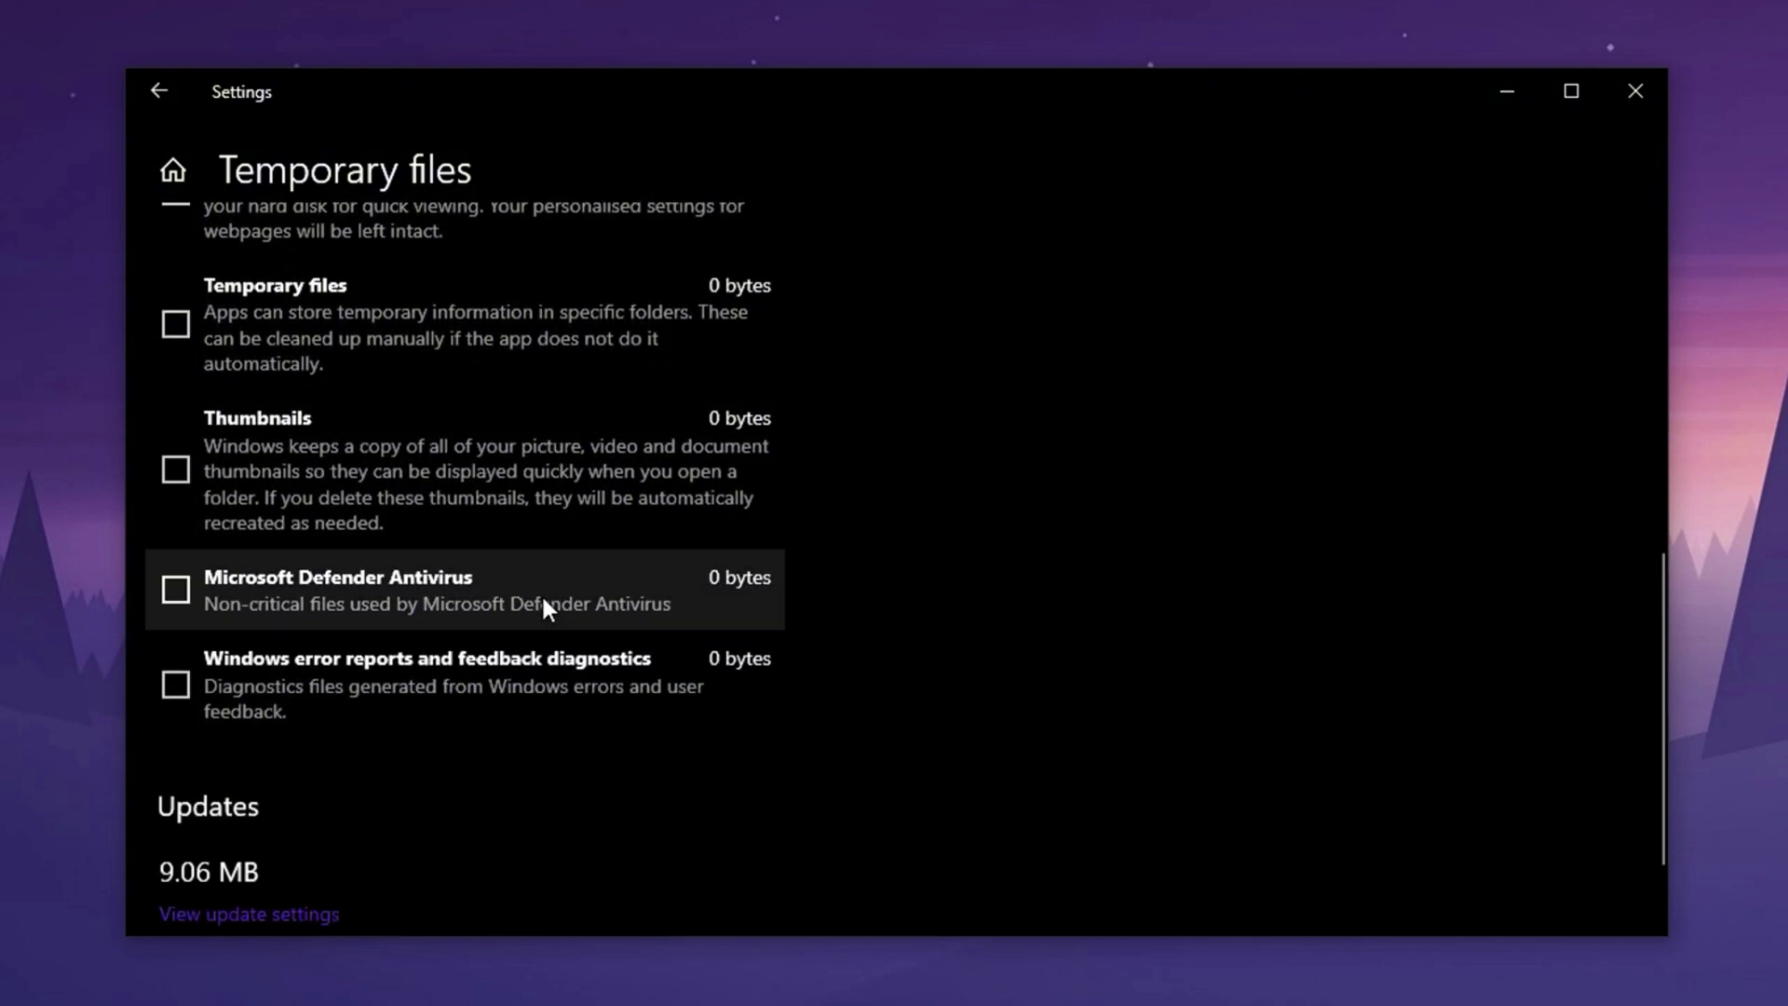
scroll(544, 605, up, 7)
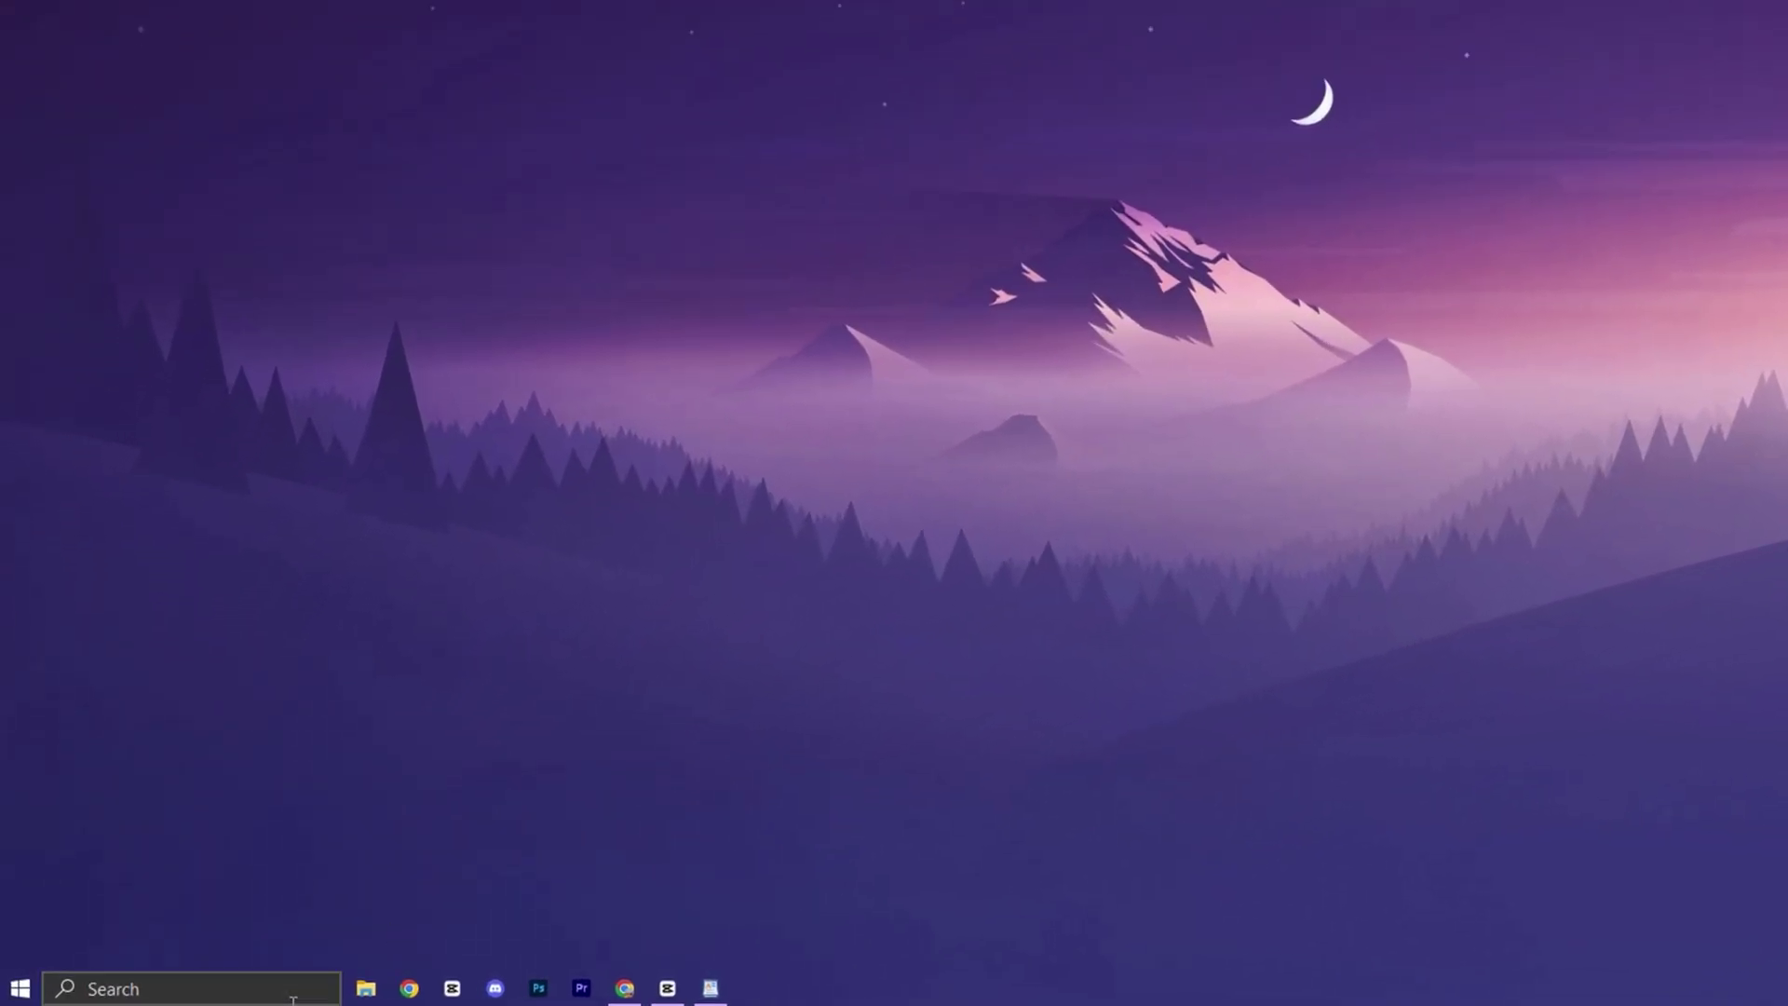
Step: Search Windows for POWER and open the page for choosing a power plan
click(293, 998)
text(PO)
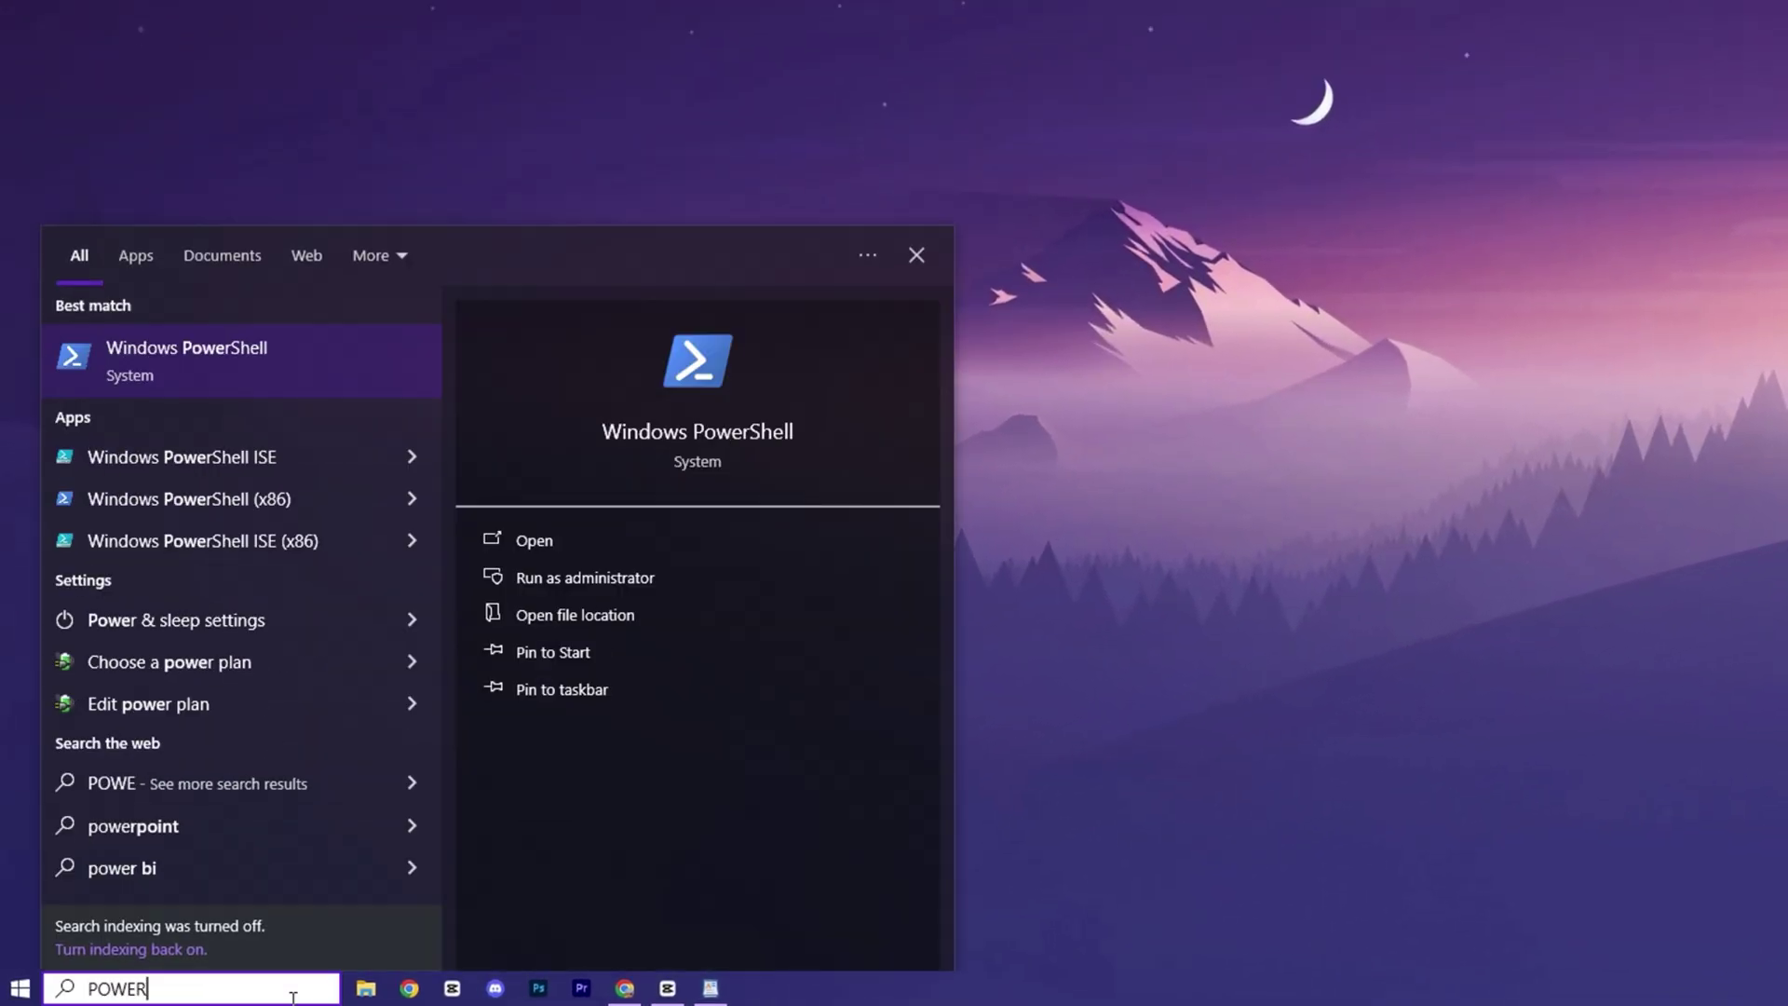
text(WER)
click(298, 632)
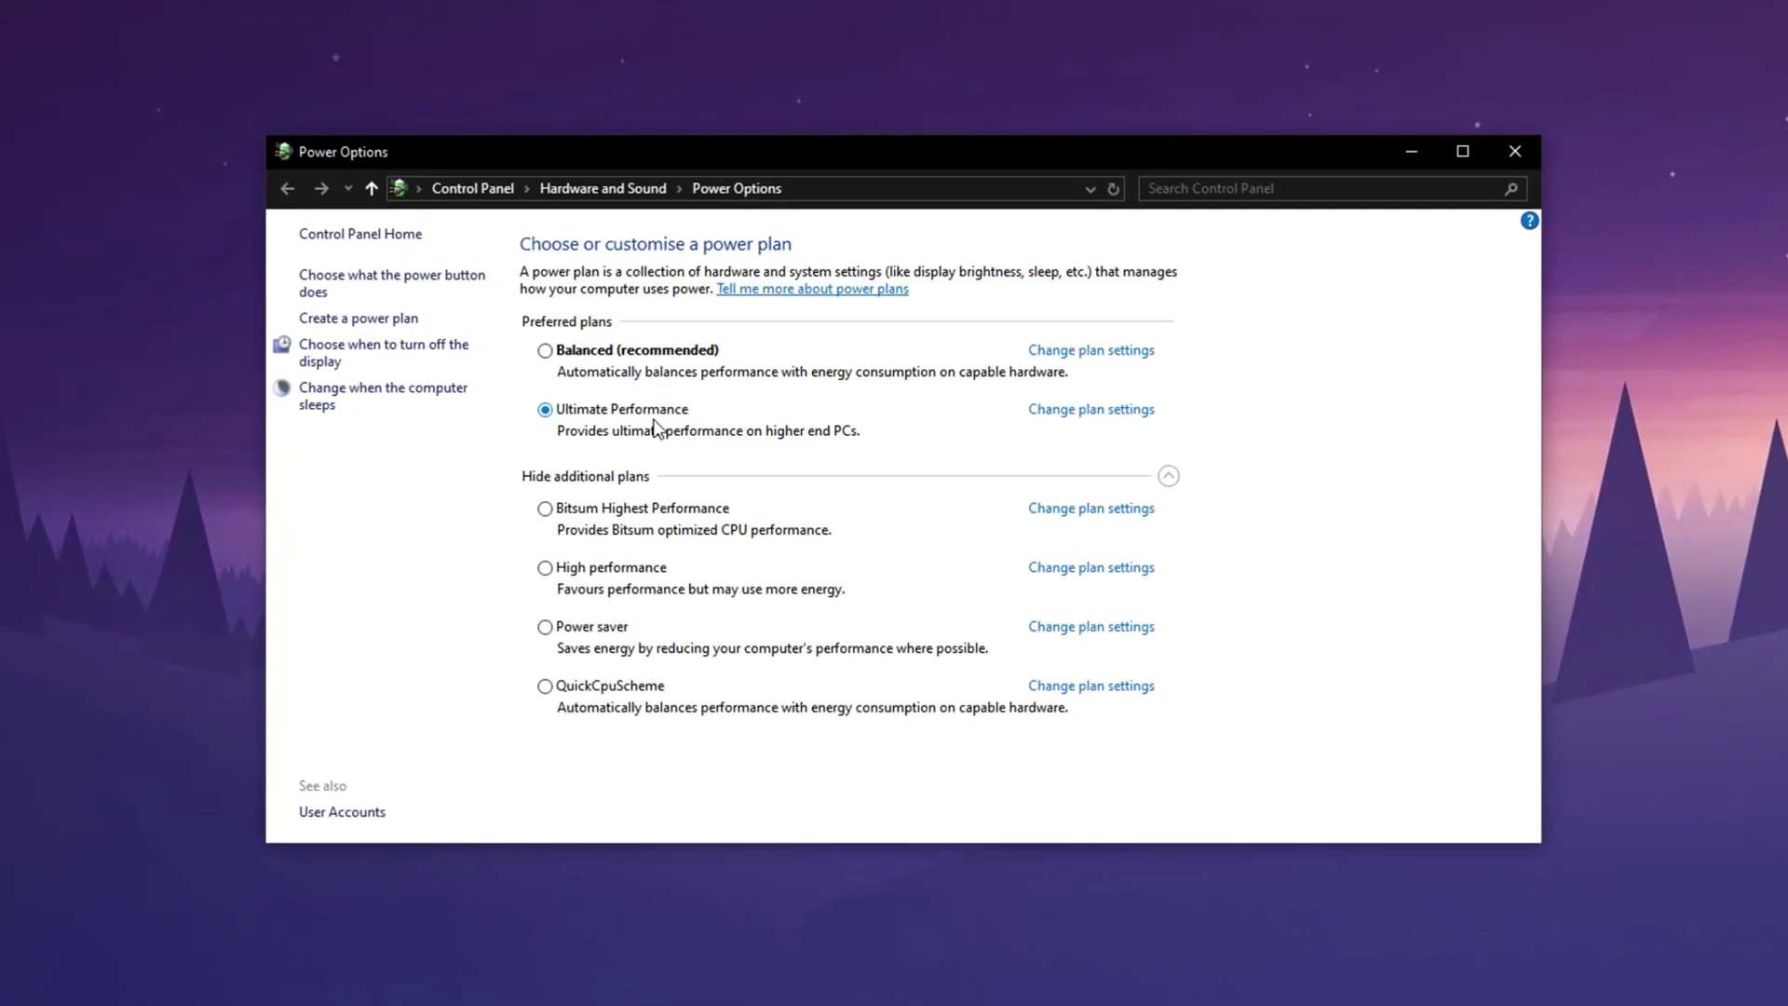
Step: Open the advanced power settings of the Ultimate Performance plan and move the dialog over the plan settings window
click(1083, 410)
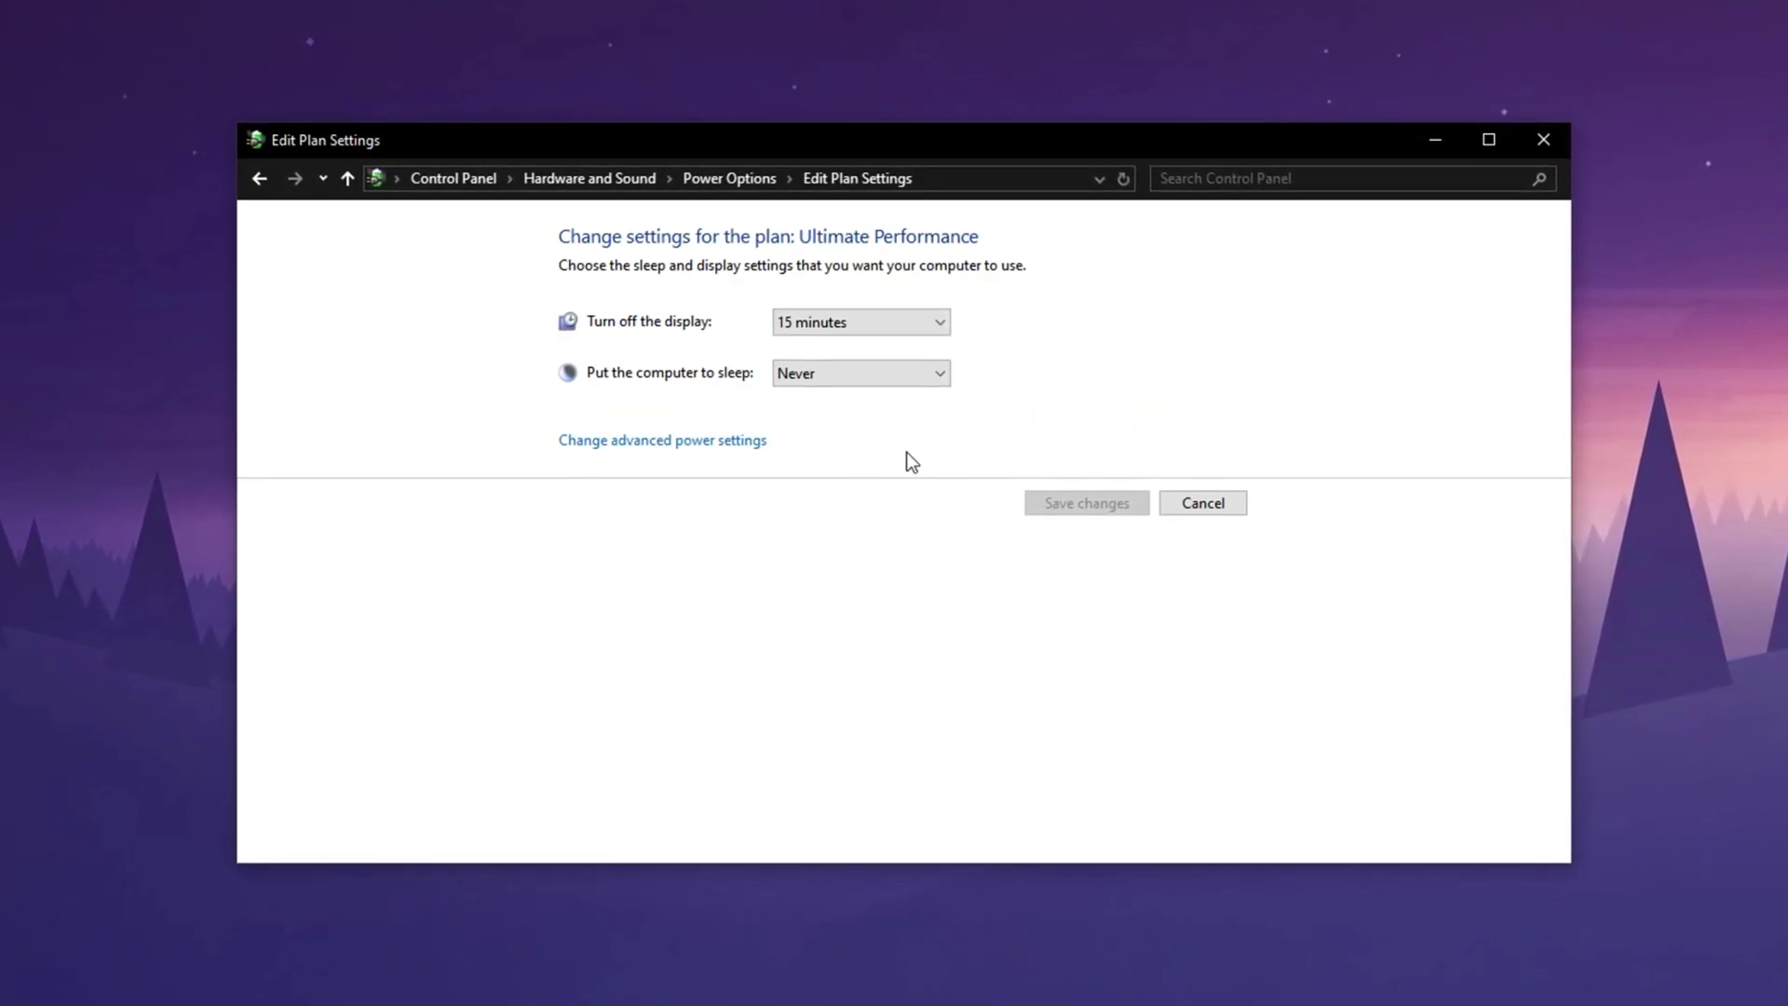
click(594, 442)
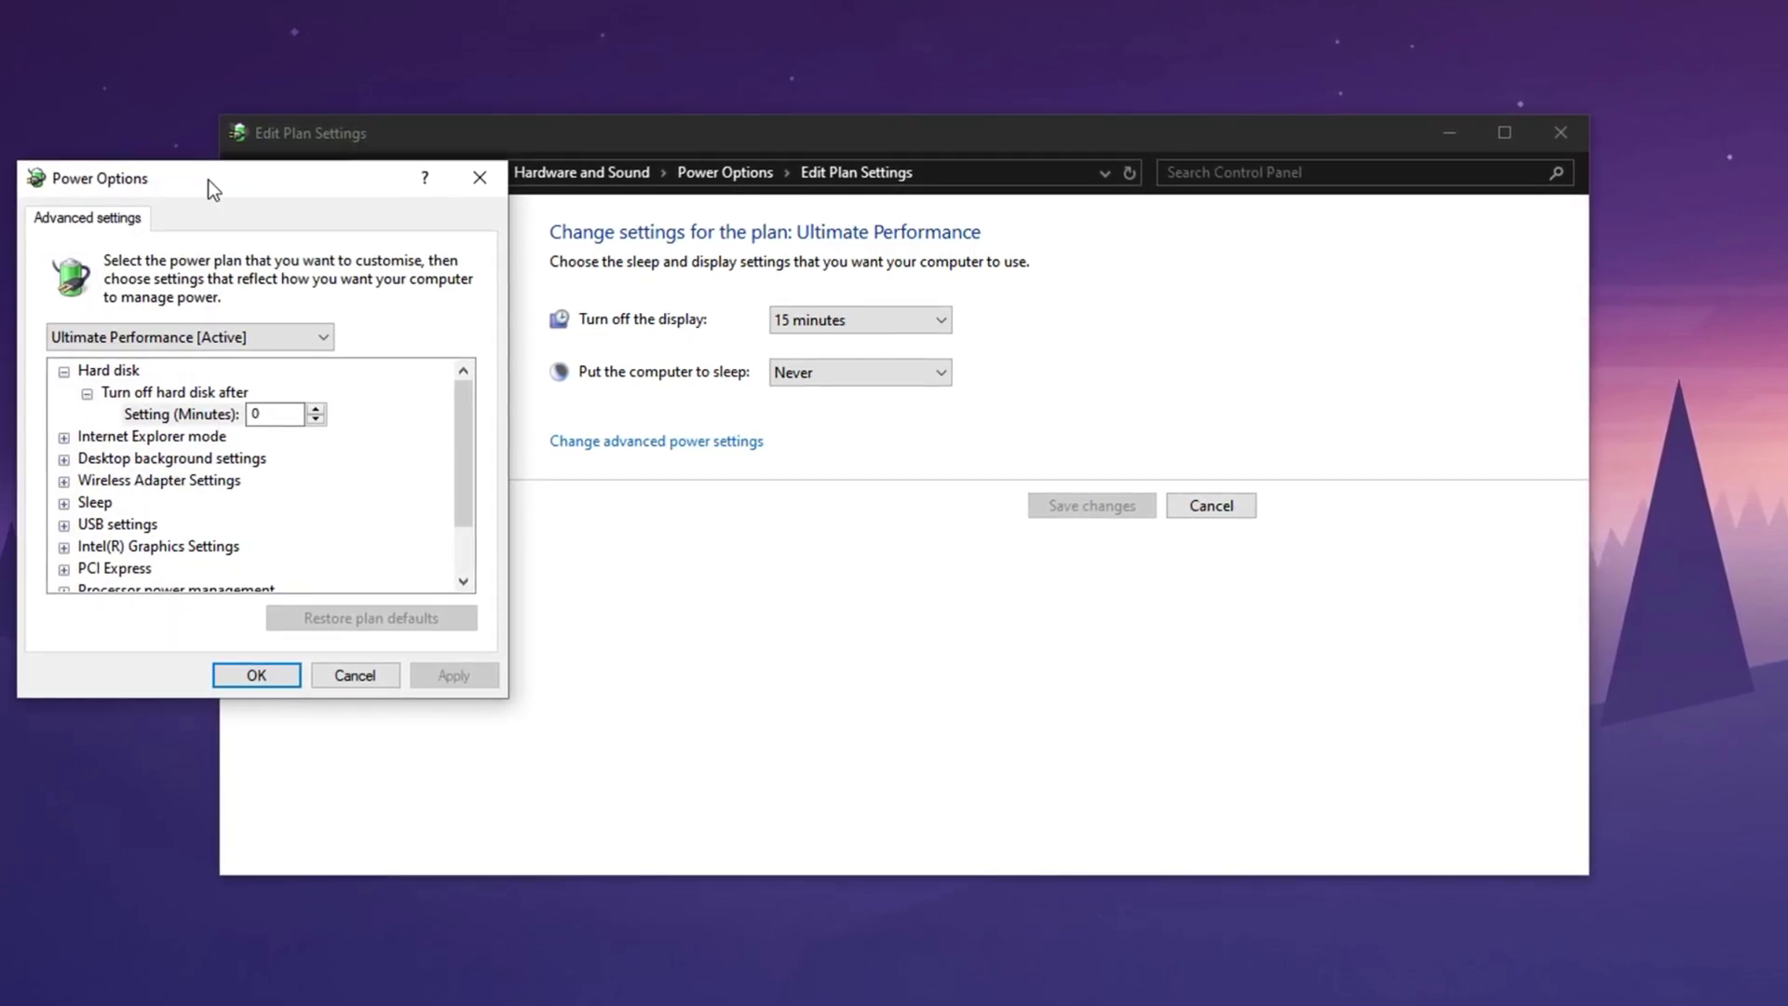
drag(208, 181, 730, 220)
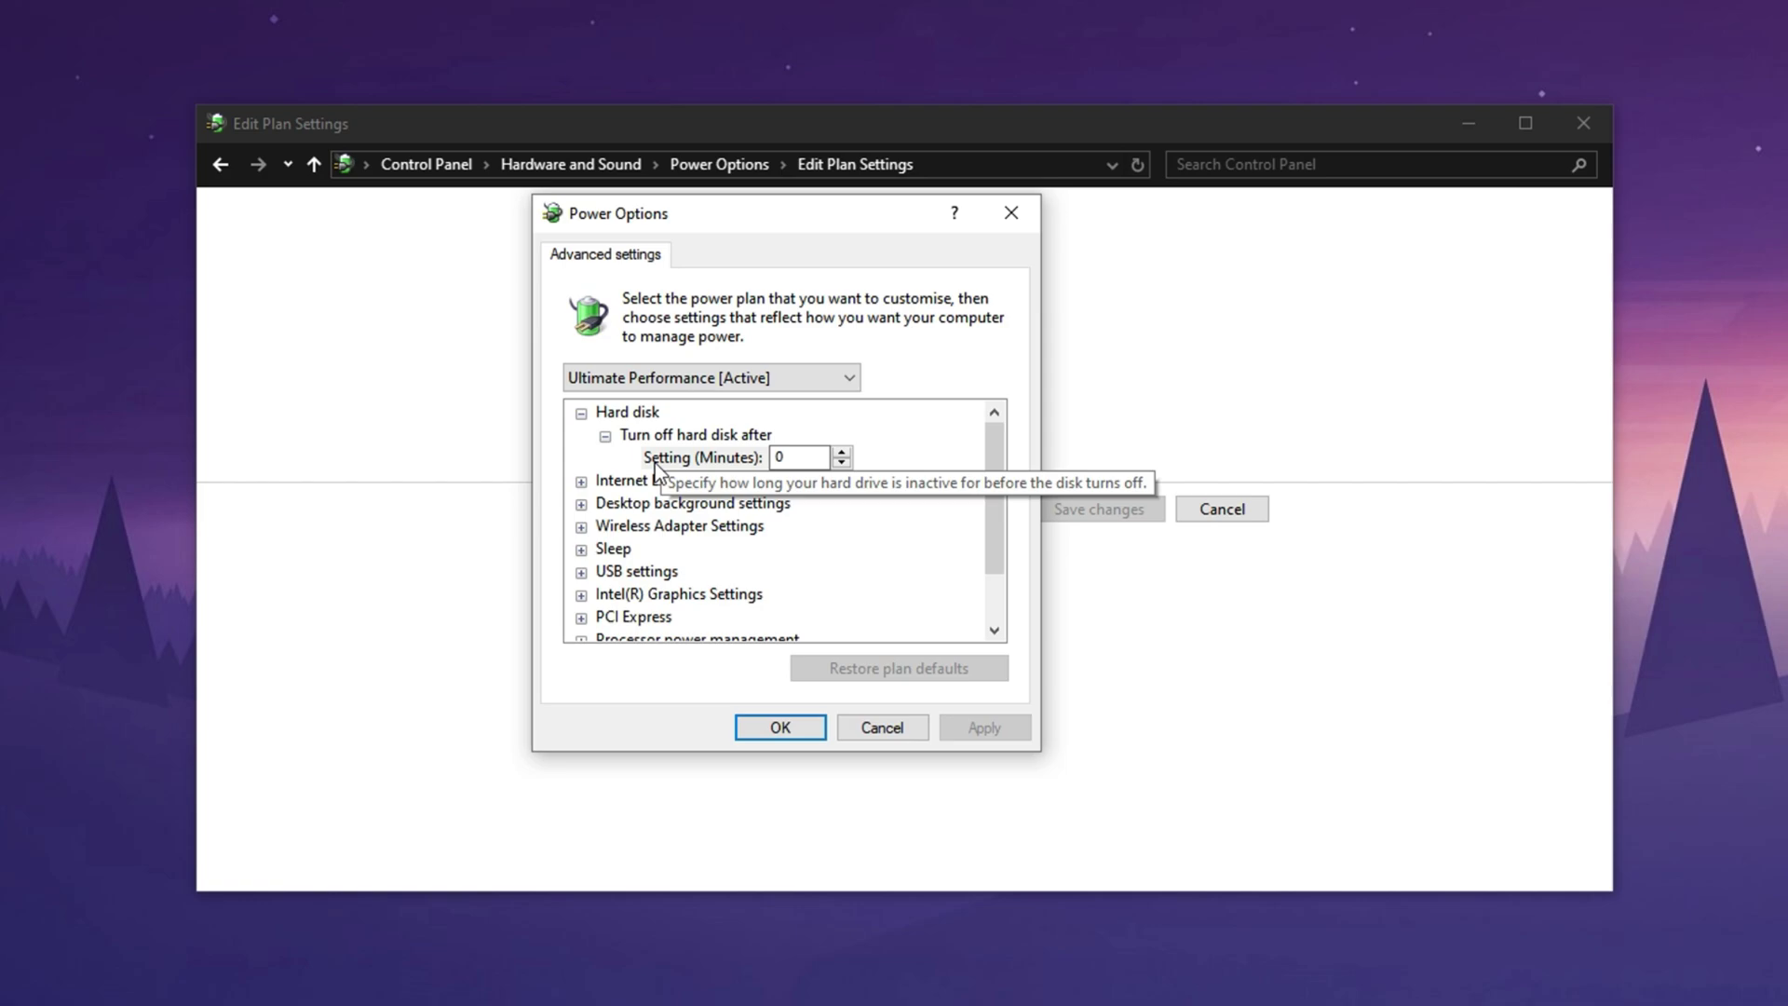
Step: Expand Link State Power Management under PCI Express in the advanced power settings to check its setting
scroll(665, 563, down, 1)
double_click(652, 550)
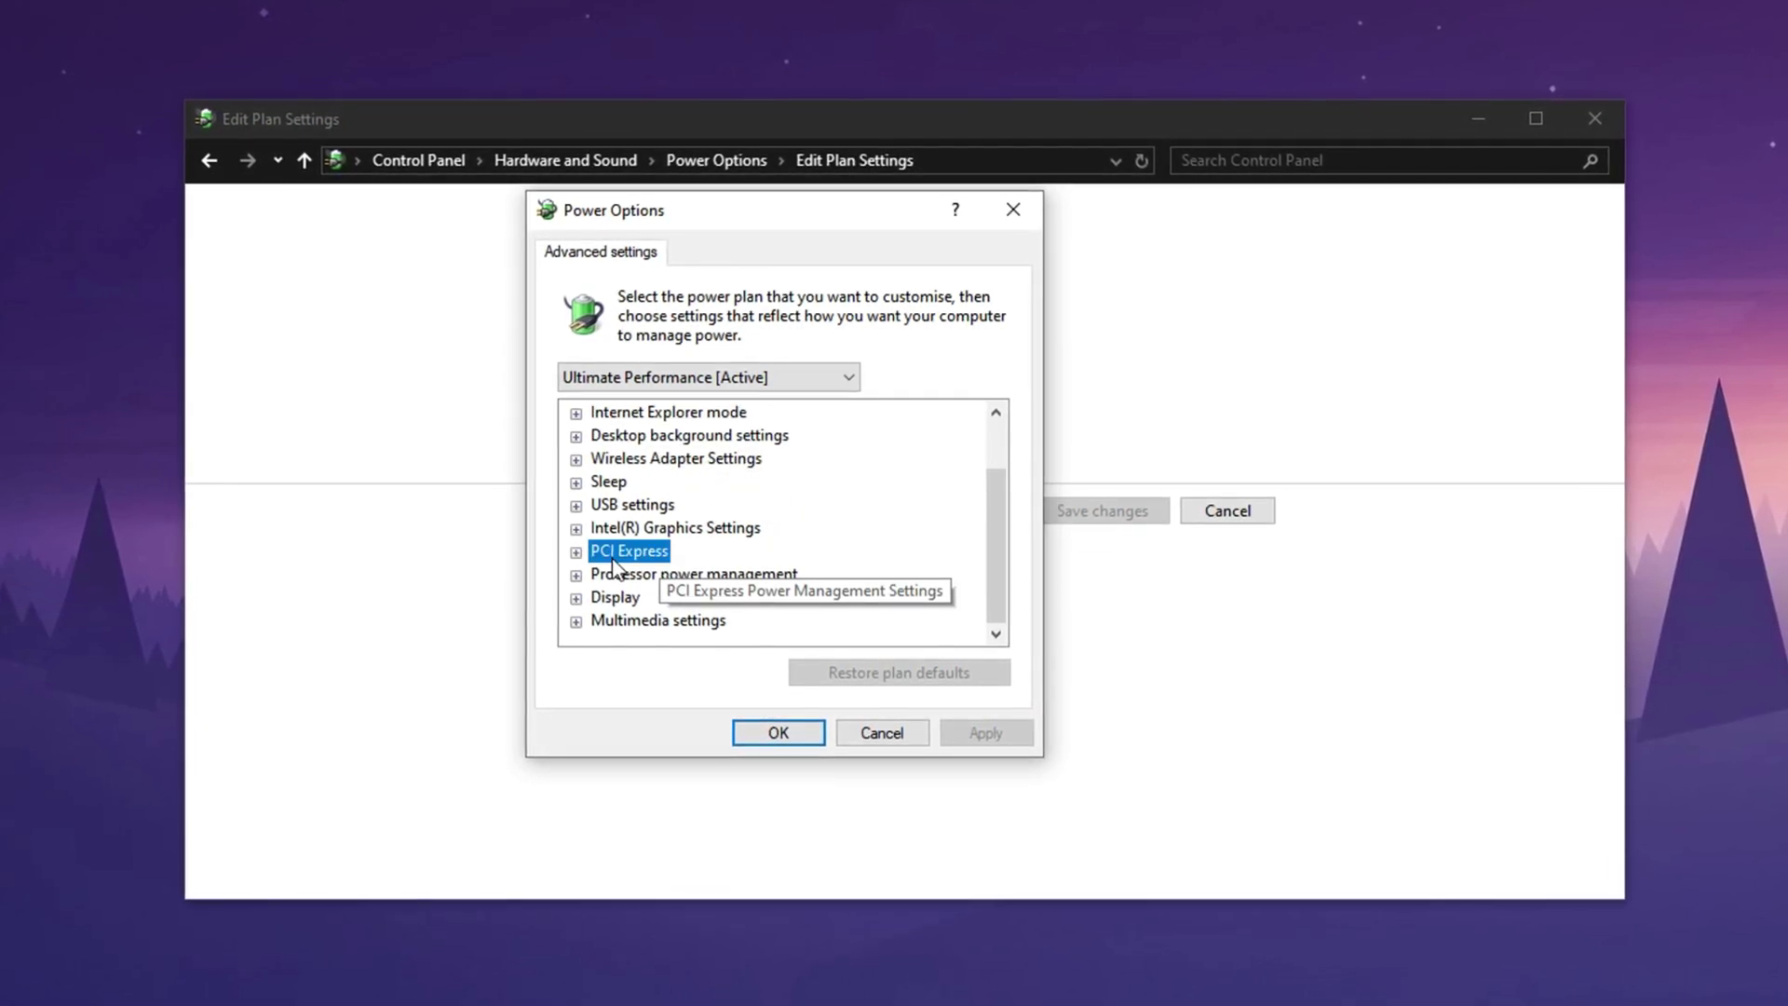
double_click(645, 572)
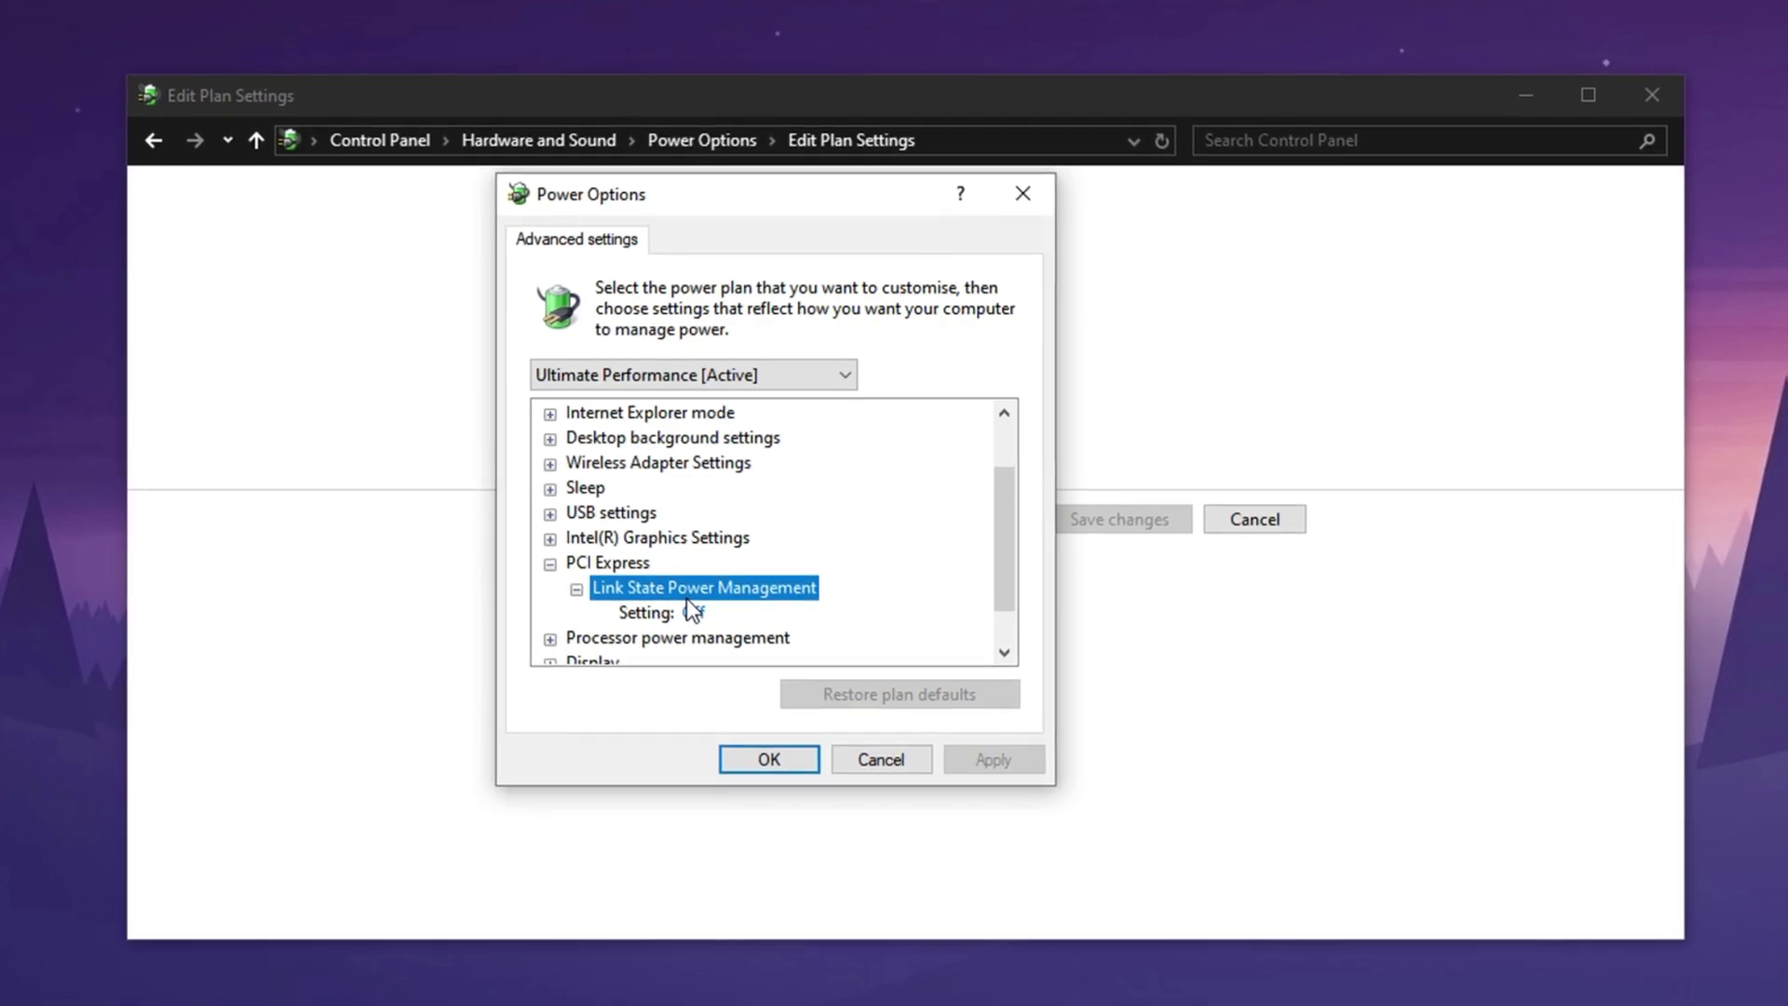
Step: Check both core parking minimum settings under Processor power management, accept the dialog and return to Power Options
scroll(690, 610, down, 1)
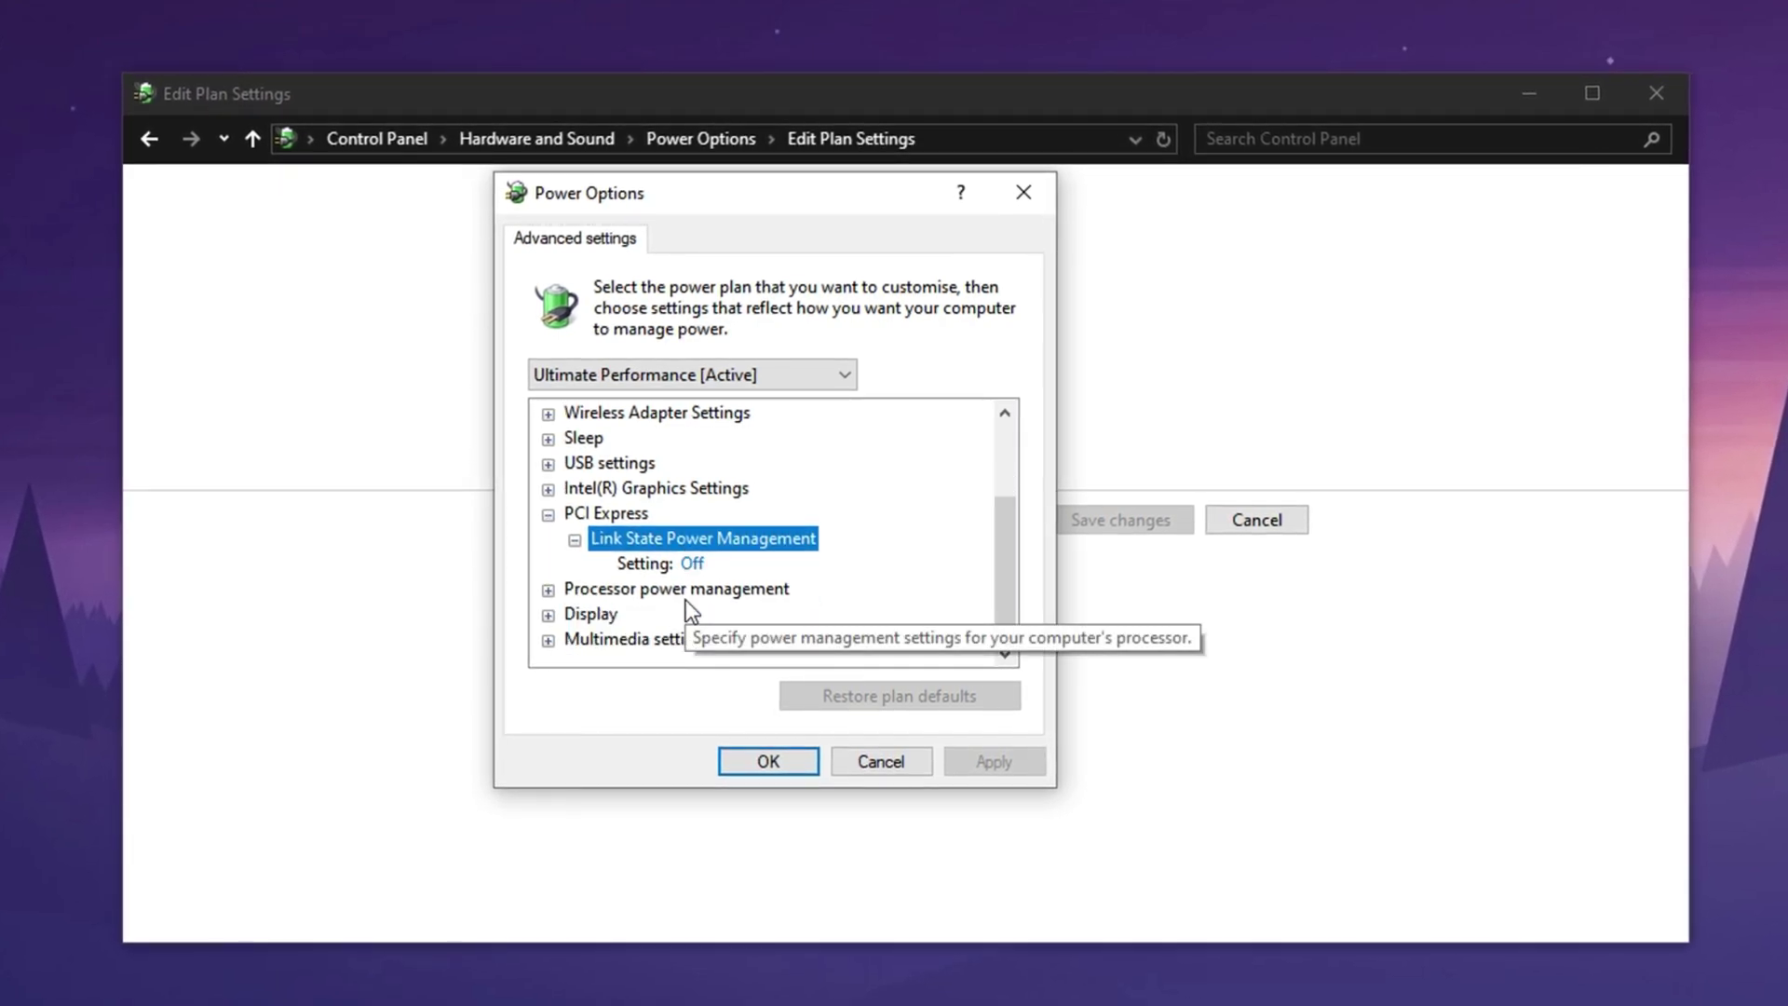
double_click(675, 593)
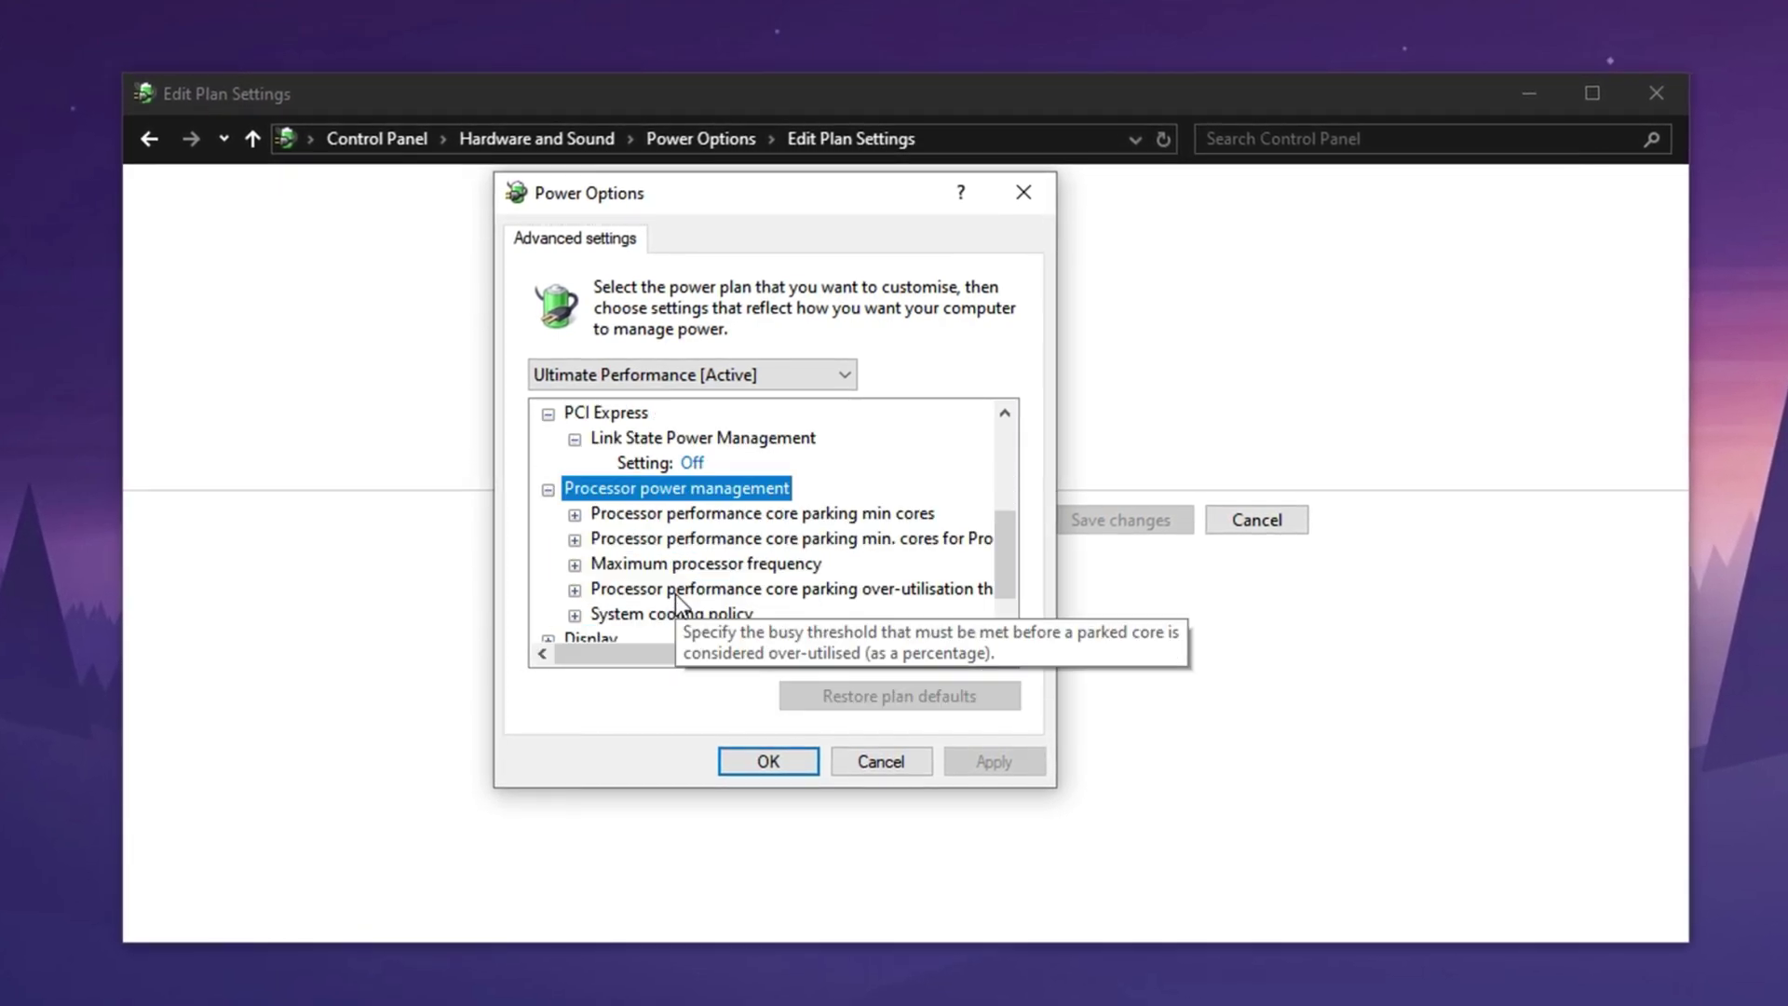
double_click(656, 514)
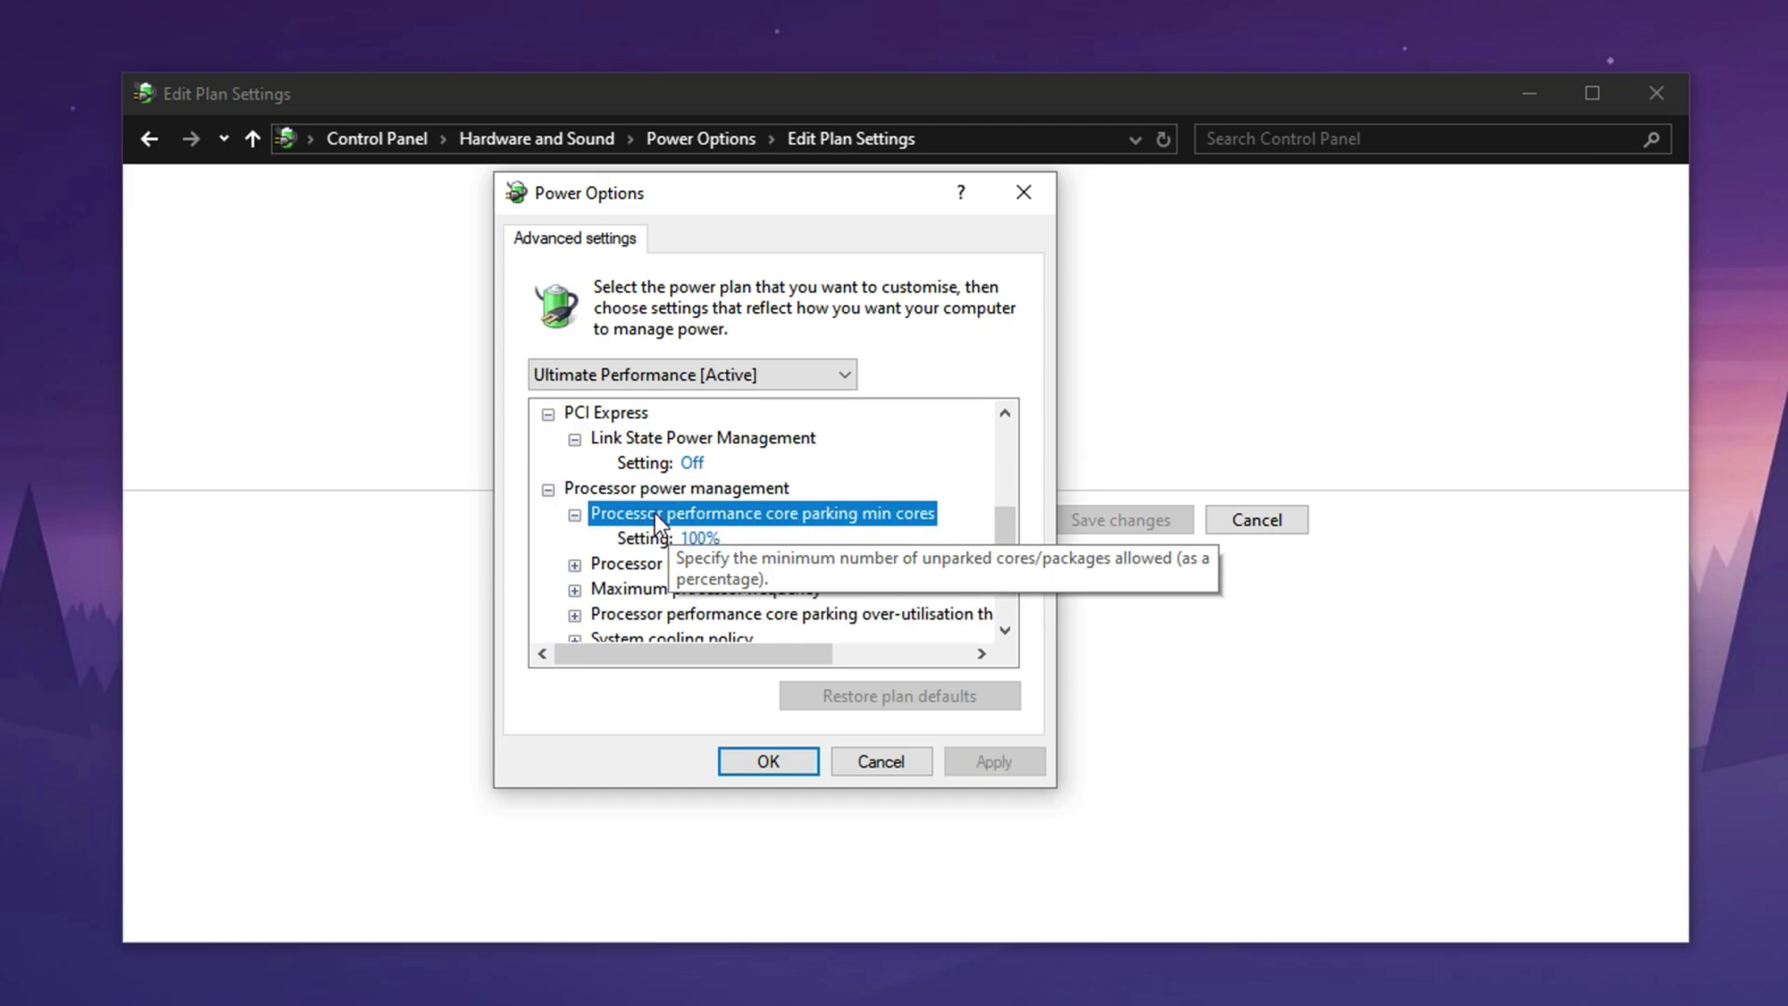
double_click(668, 573)
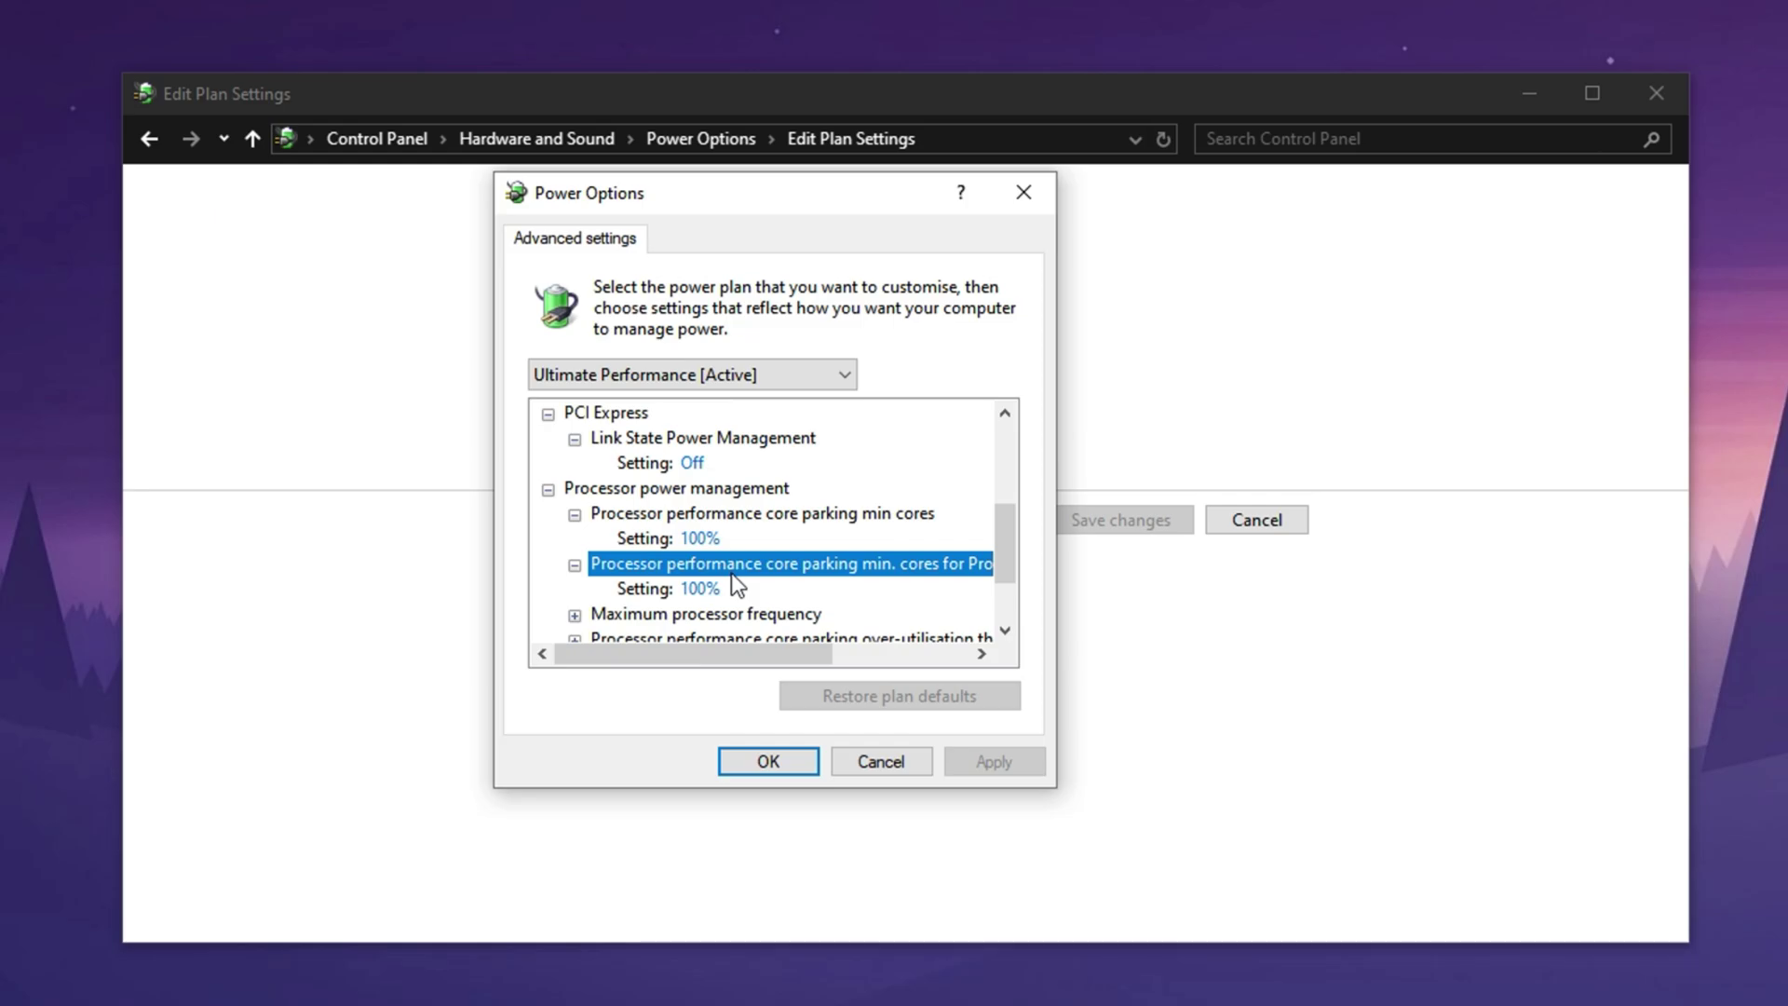
click(784, 769)
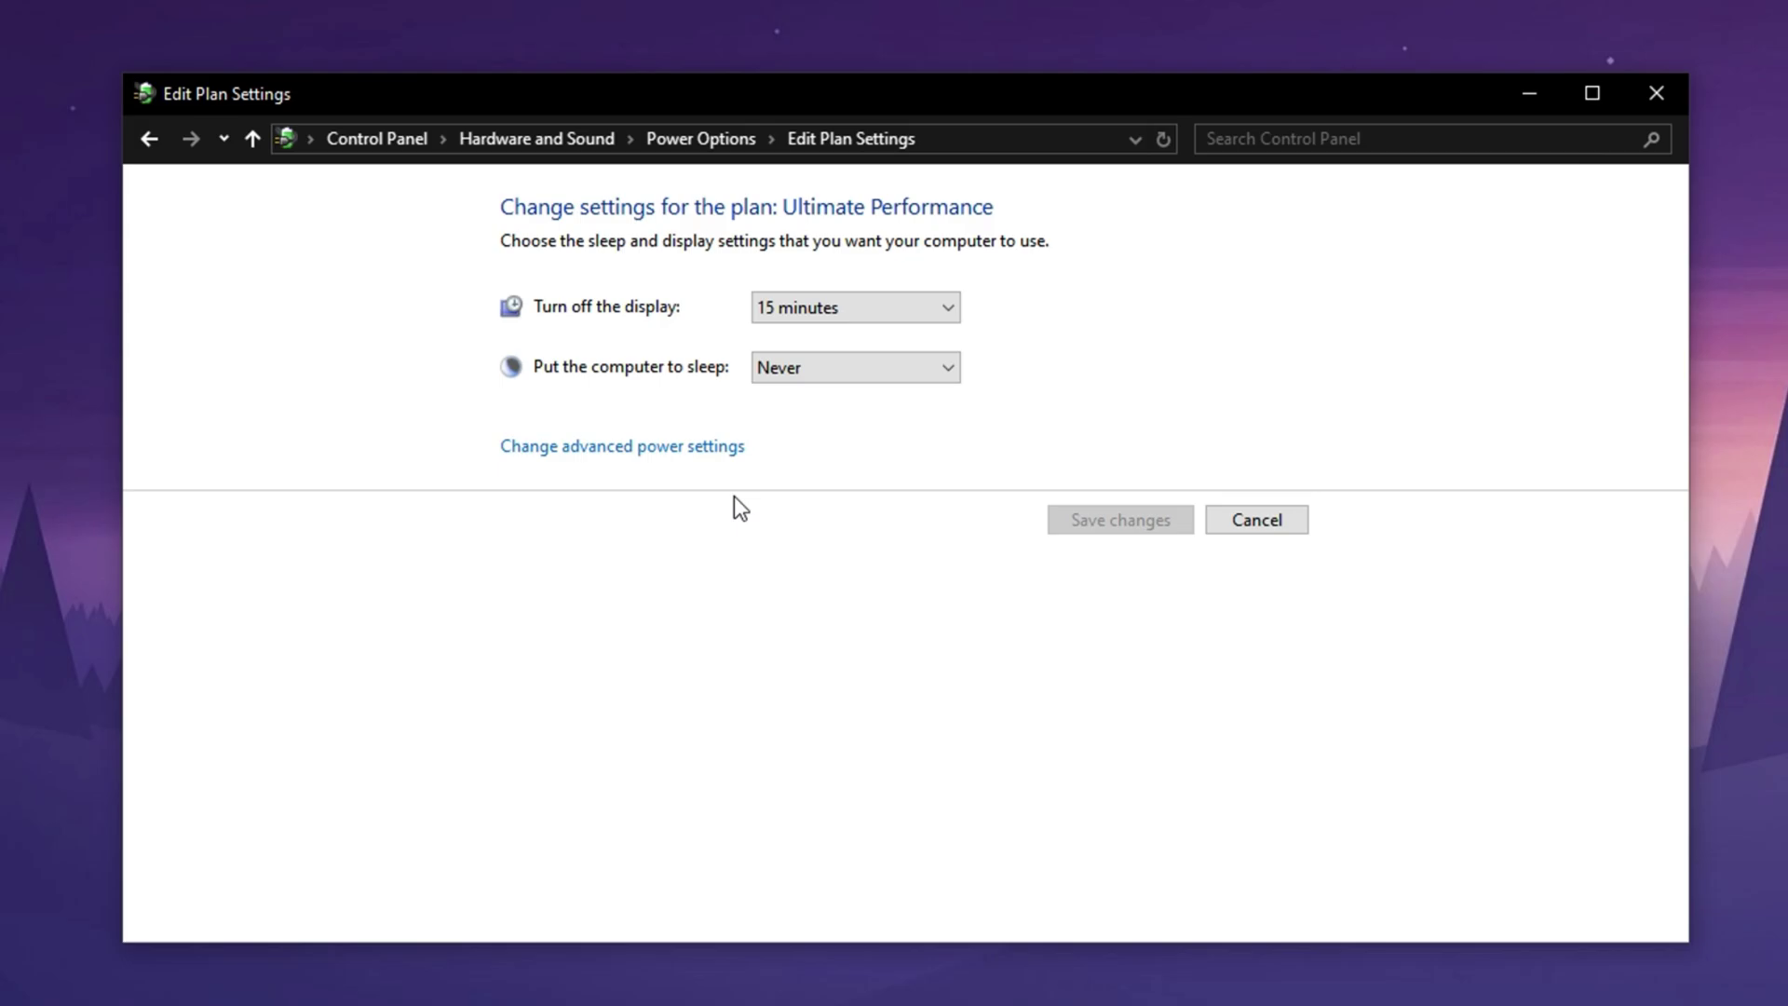
click(680, 138)
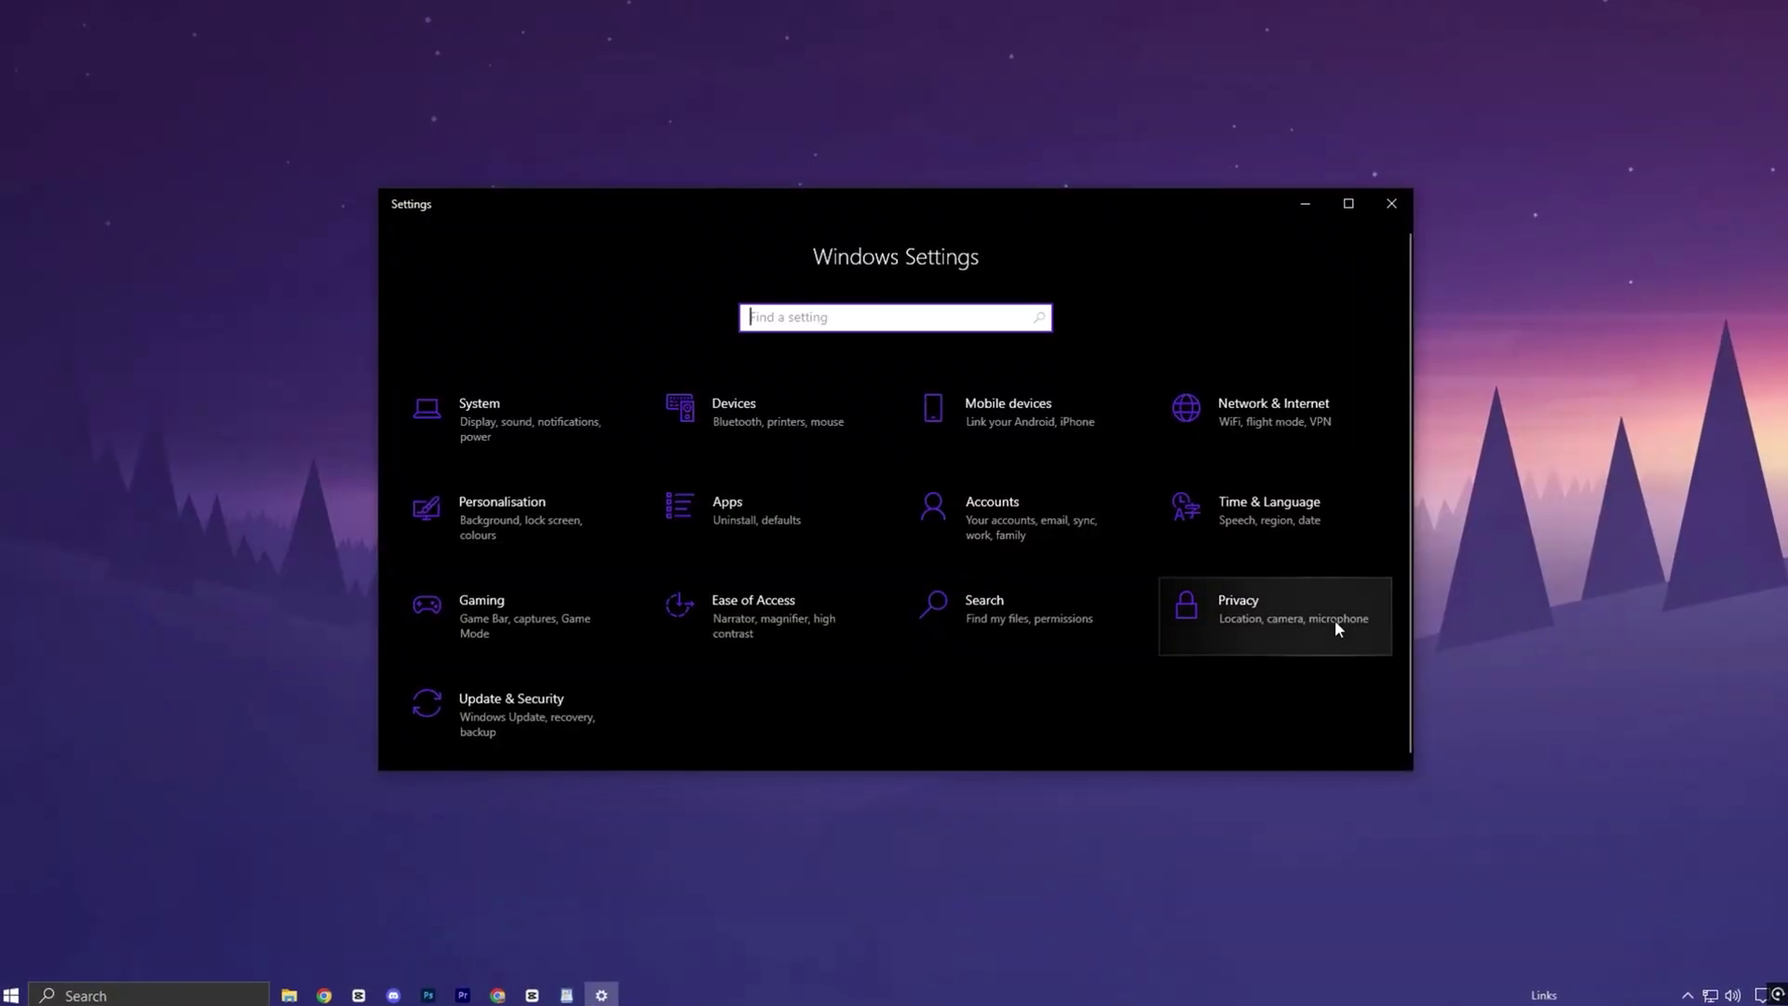
Step: Open the Privacy settings in Windows Settings and review the General, Speech, and Inking & typing personalisation pages
click(1267, 615)
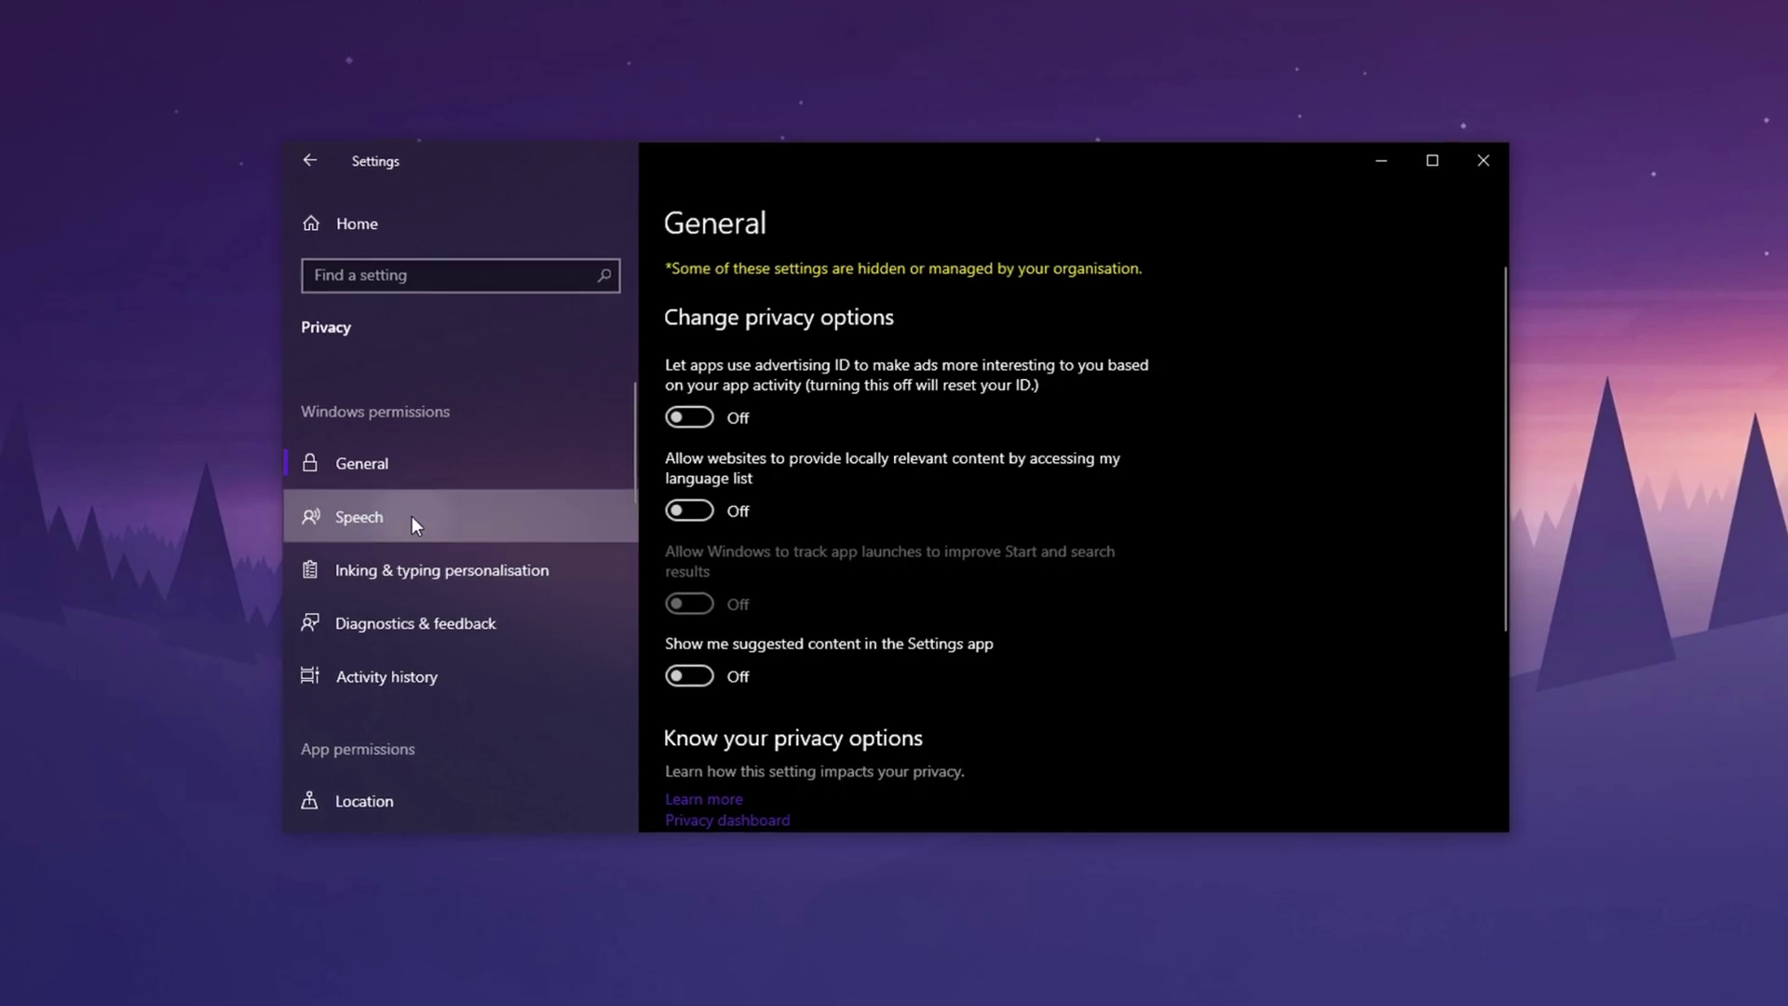
click(413, 523)
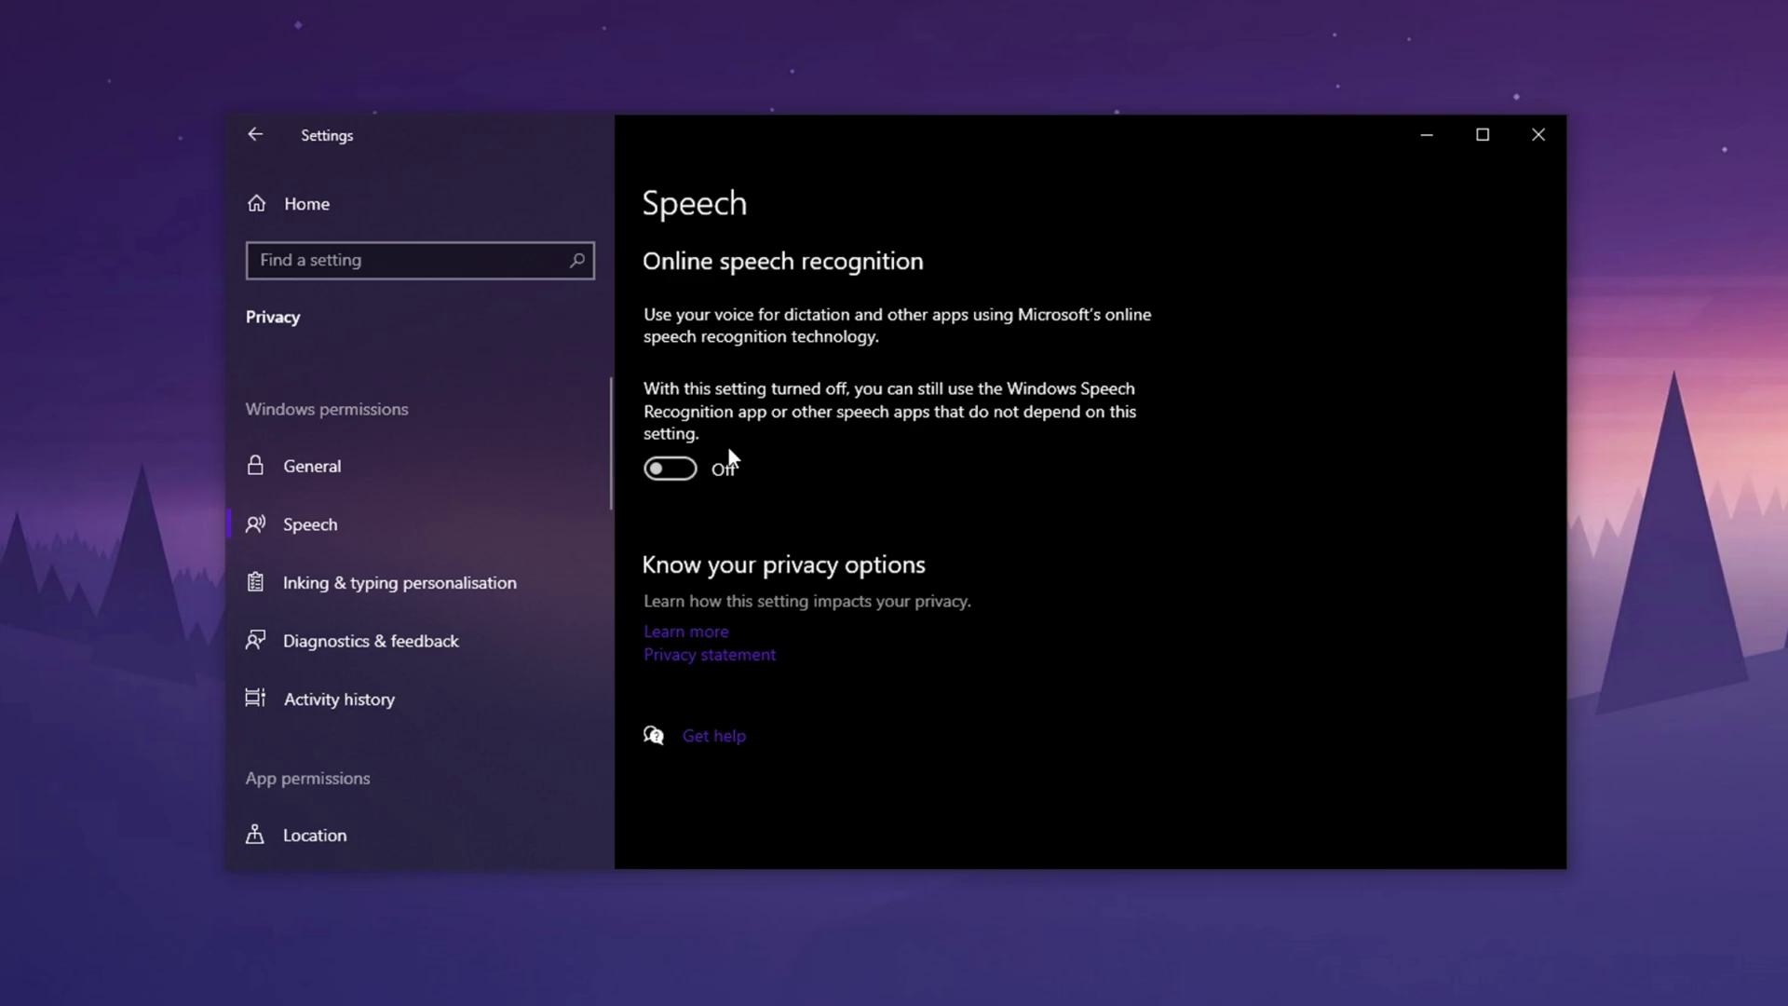
click(456, 585)
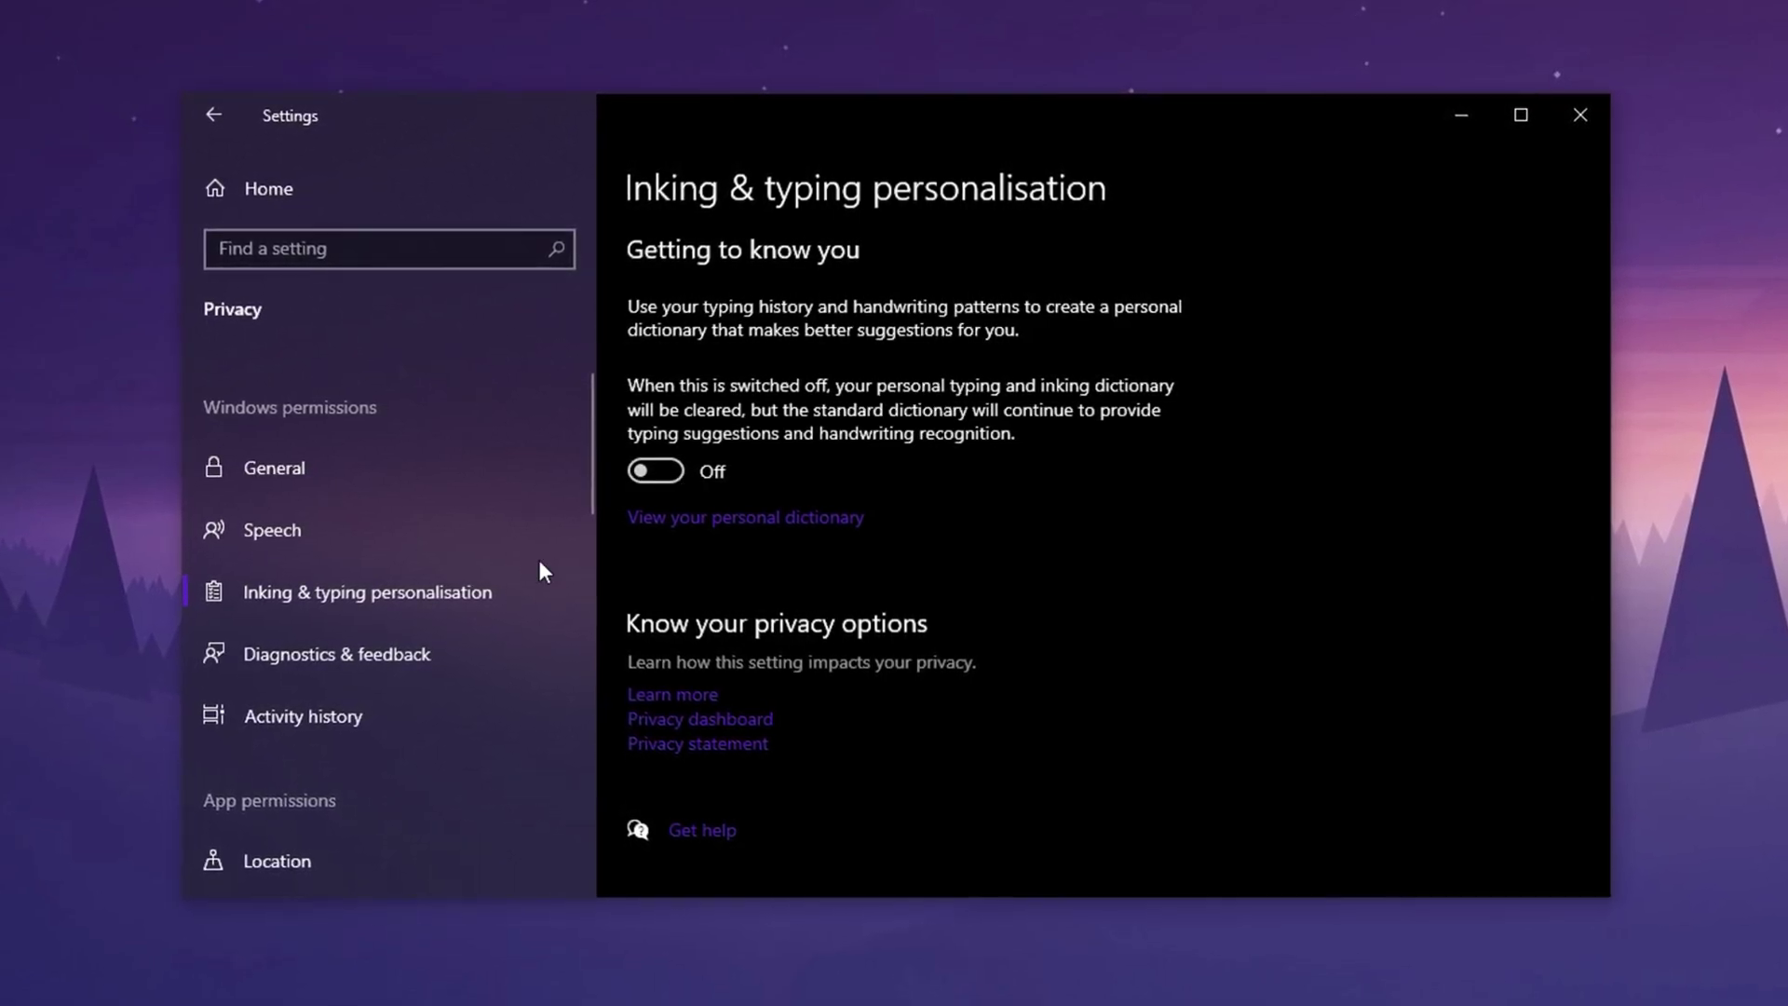
Step: Review the diagnostic data, inking and typing, tailored experiences and data viewing options under Diagnostics & feedback
click(366, 663)
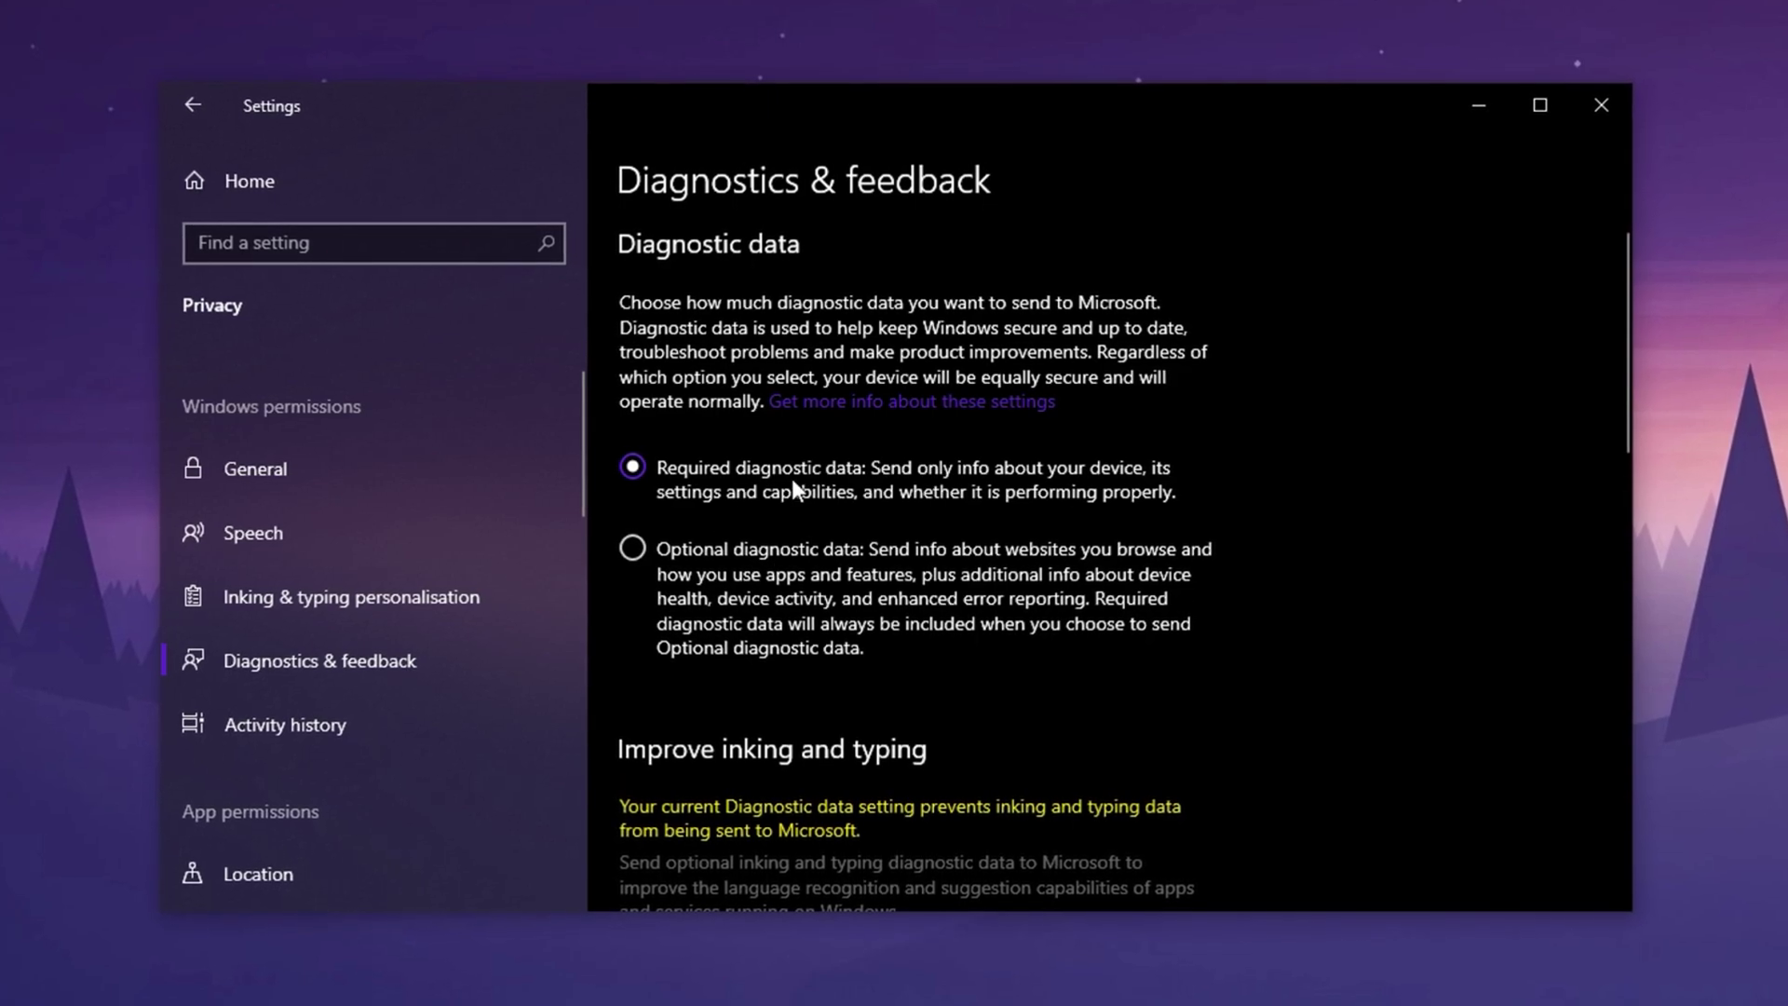
scroll(787, 510, down, 3)
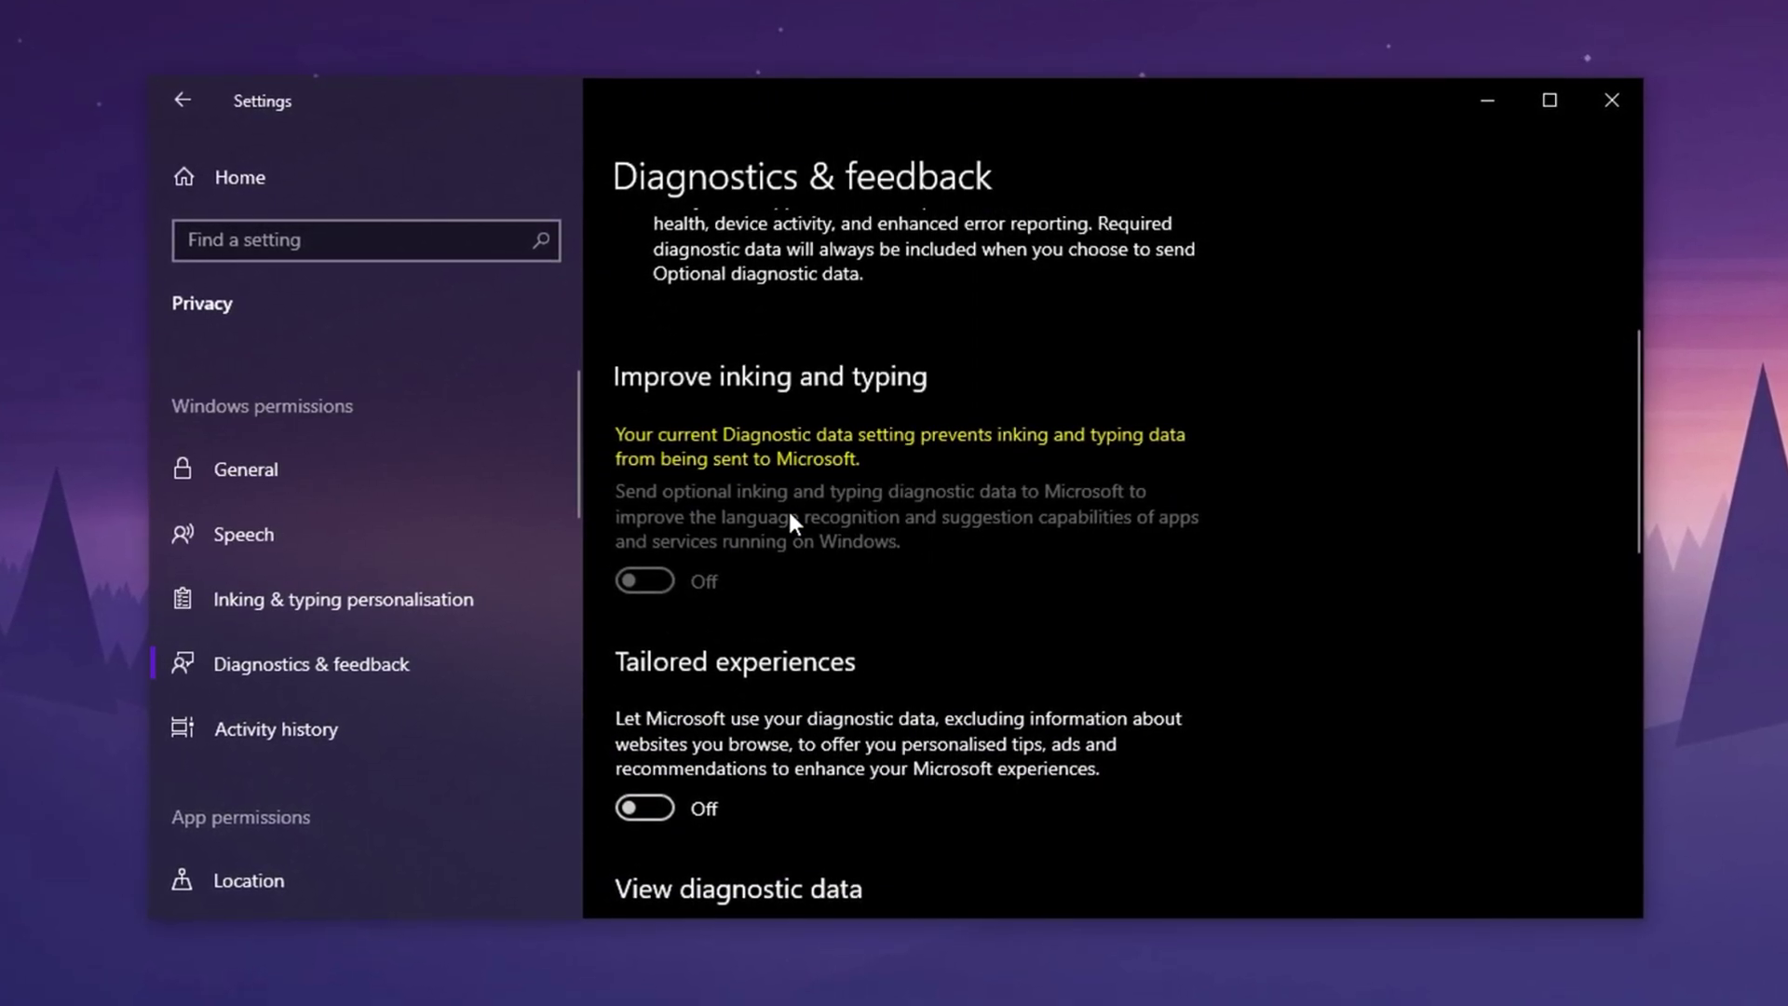
scroll(790, 515, up, 2)
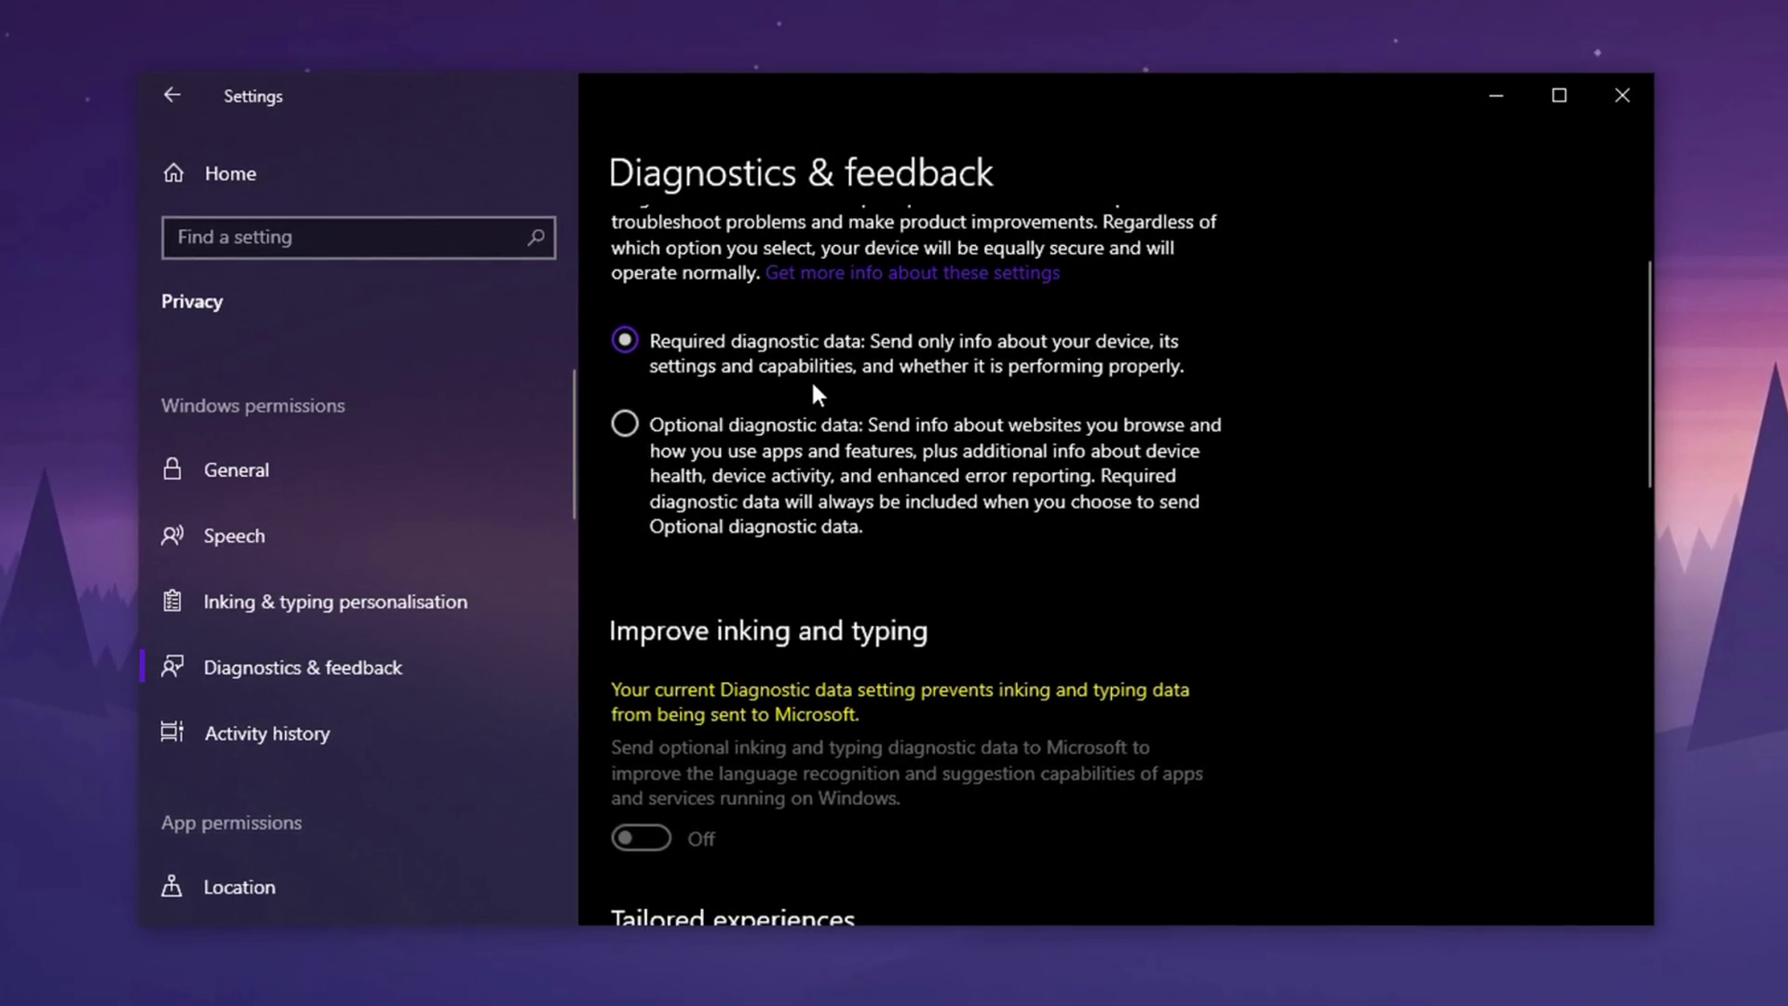
scroll(810, 378, up, 2)
scroll(780, 477, down, 5)
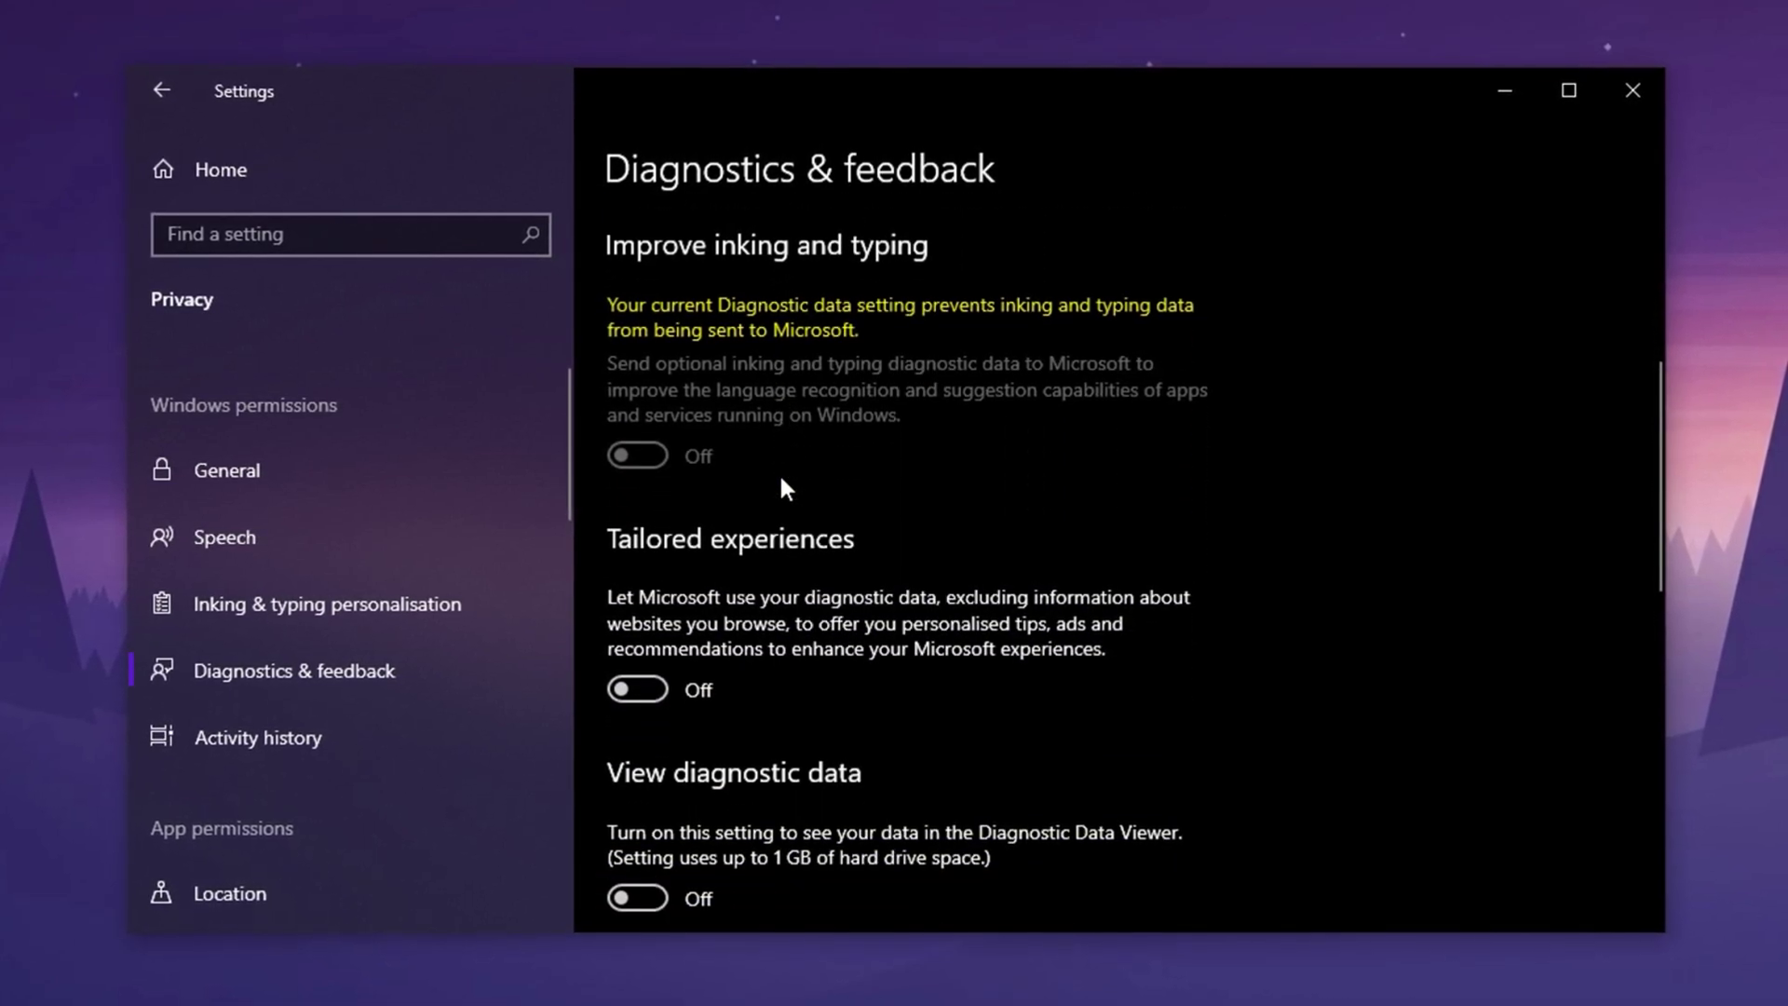
scroll(782, 479, down, 5)
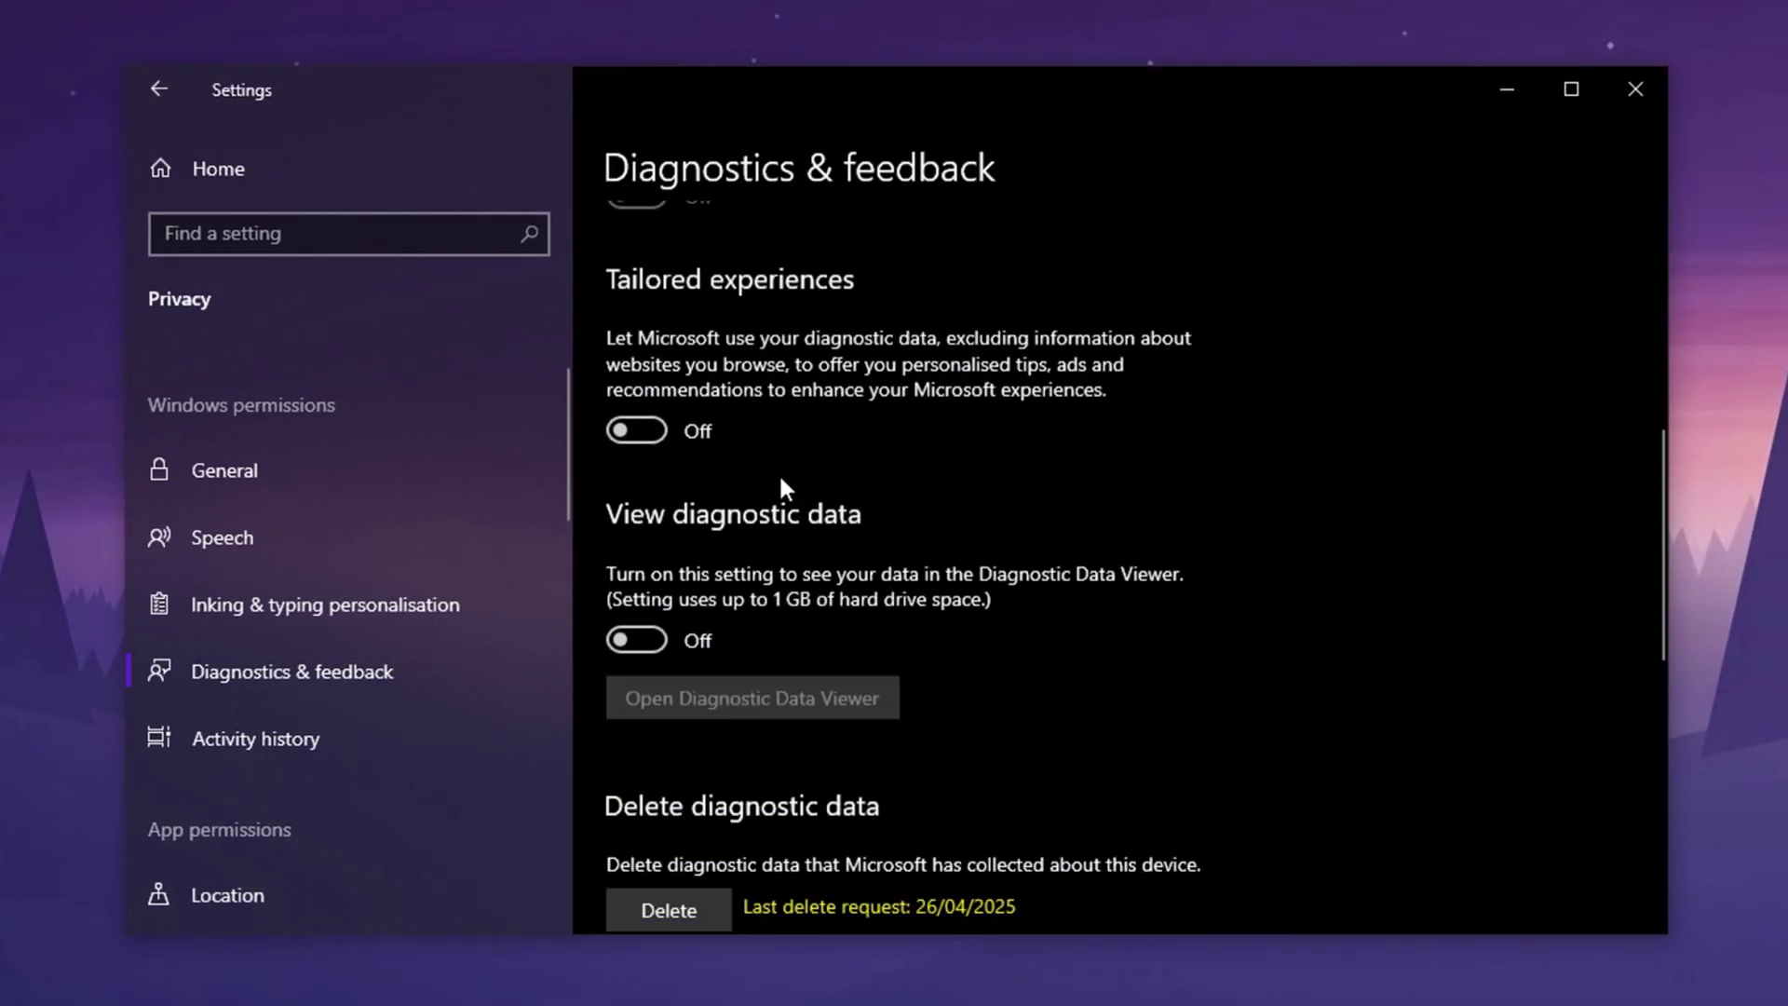
scroll(781, 480, up, 4)
scroll(779, 475, up, 5)
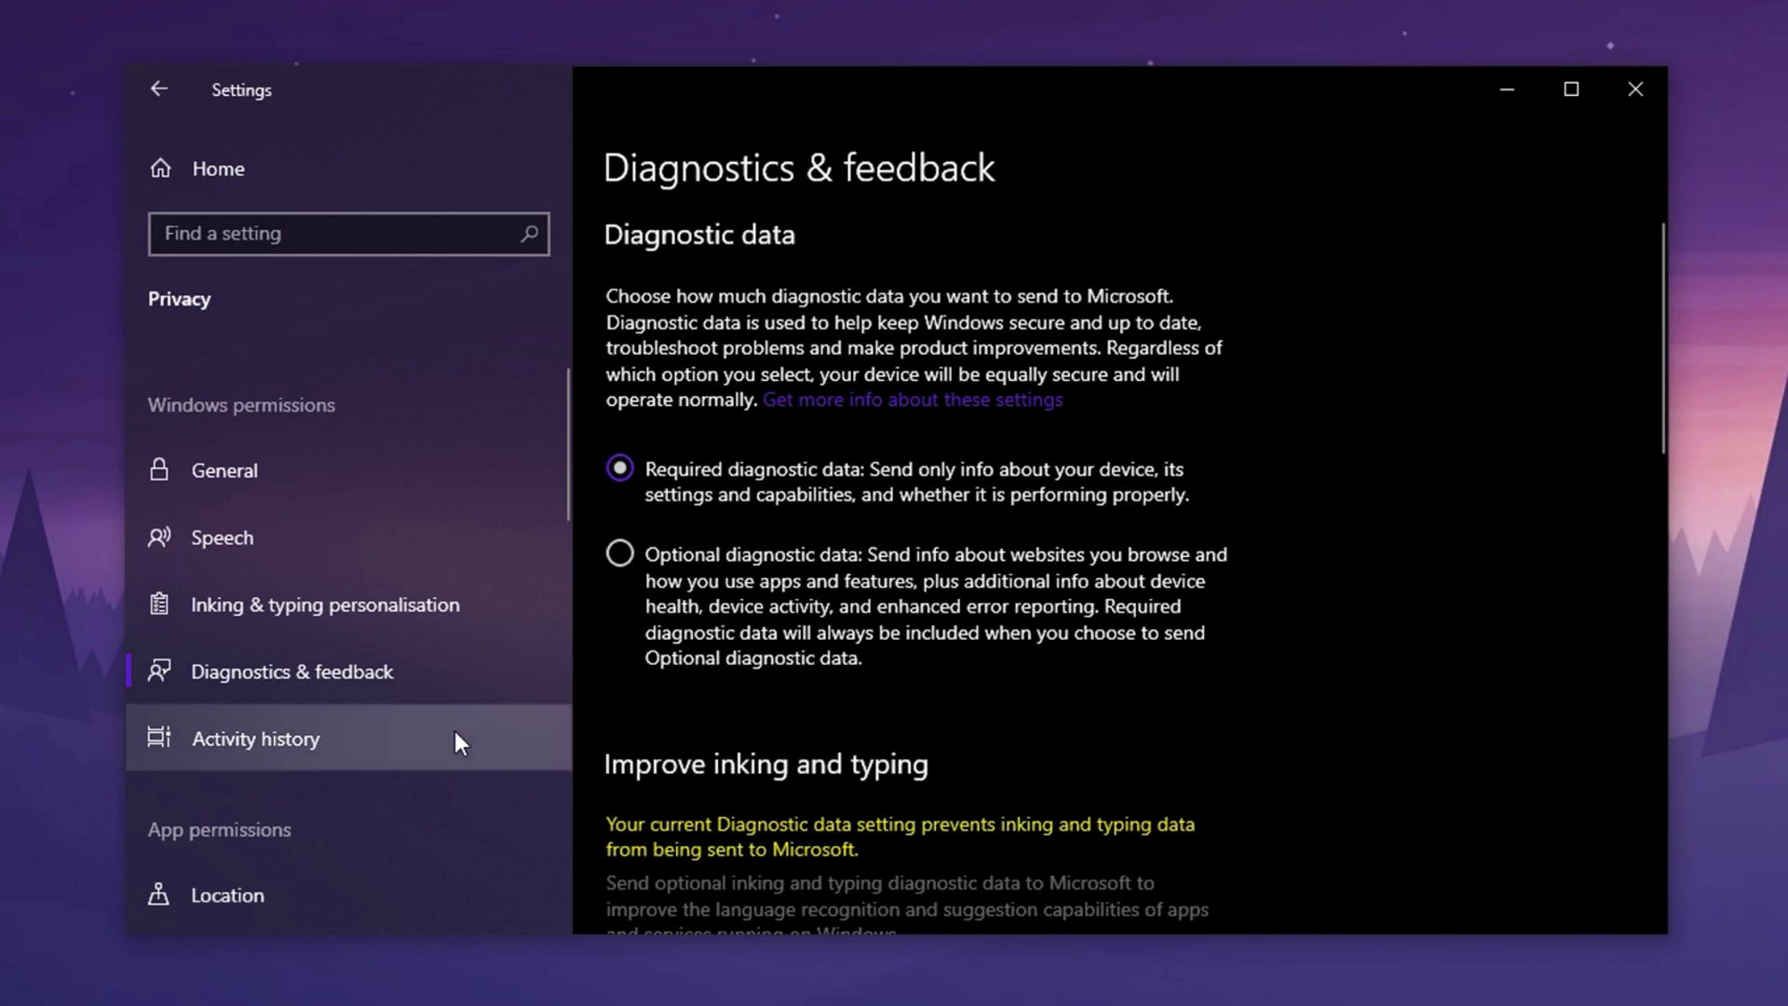
Step: Open the Location permissions and check whether apps are allowed to access the location
scroll(344, 717, down, 2)
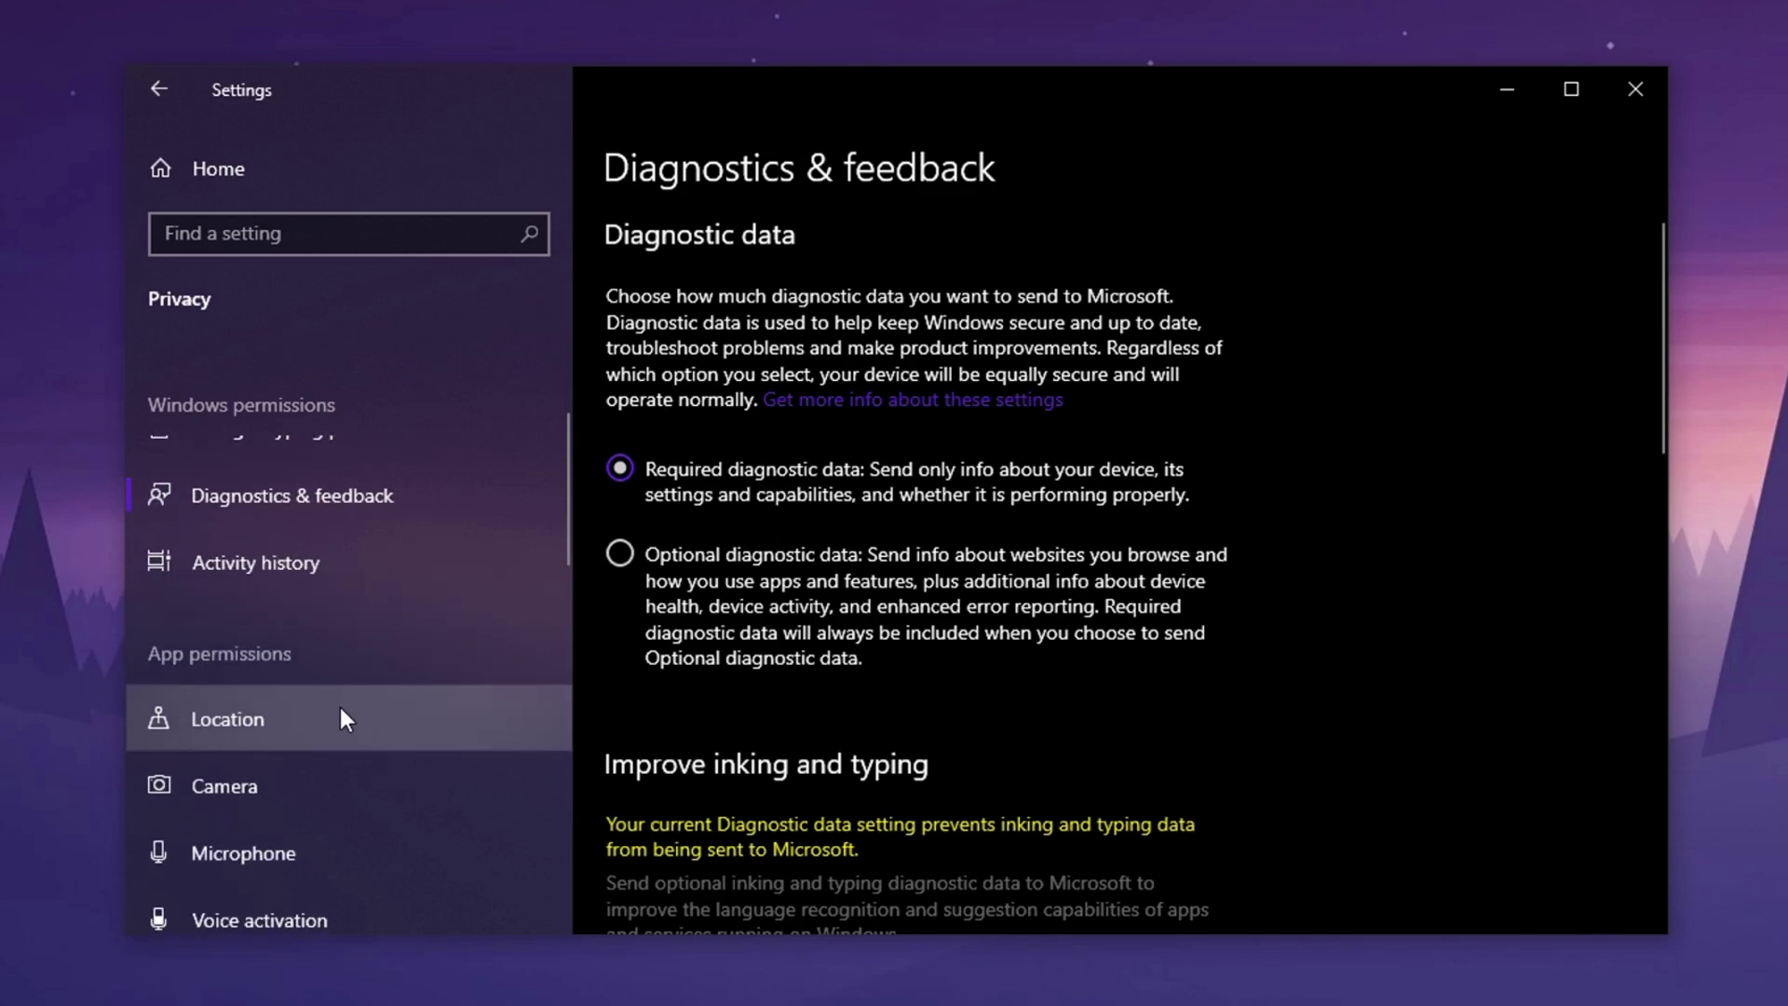
click(267, 719)
scroll(808, 782, down, 3)
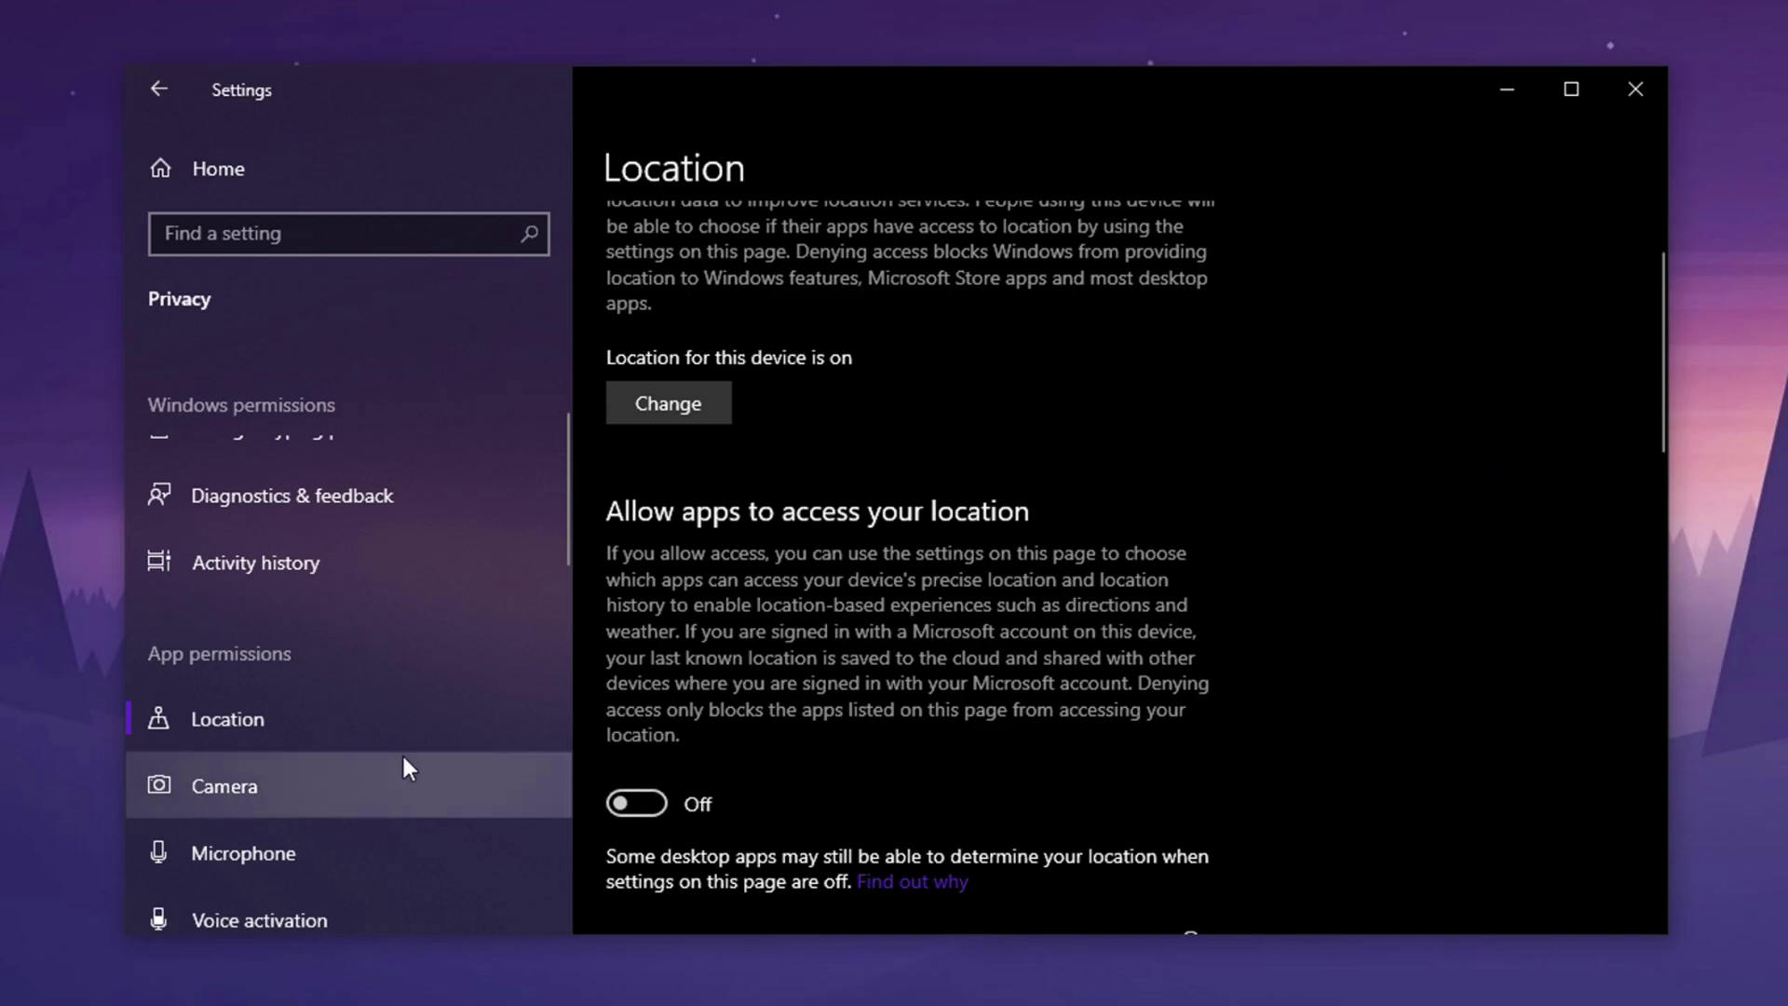
Step: Turn off app access to the camera in the Camera permissions and check the Microsoft Store app list
click(246, 780)
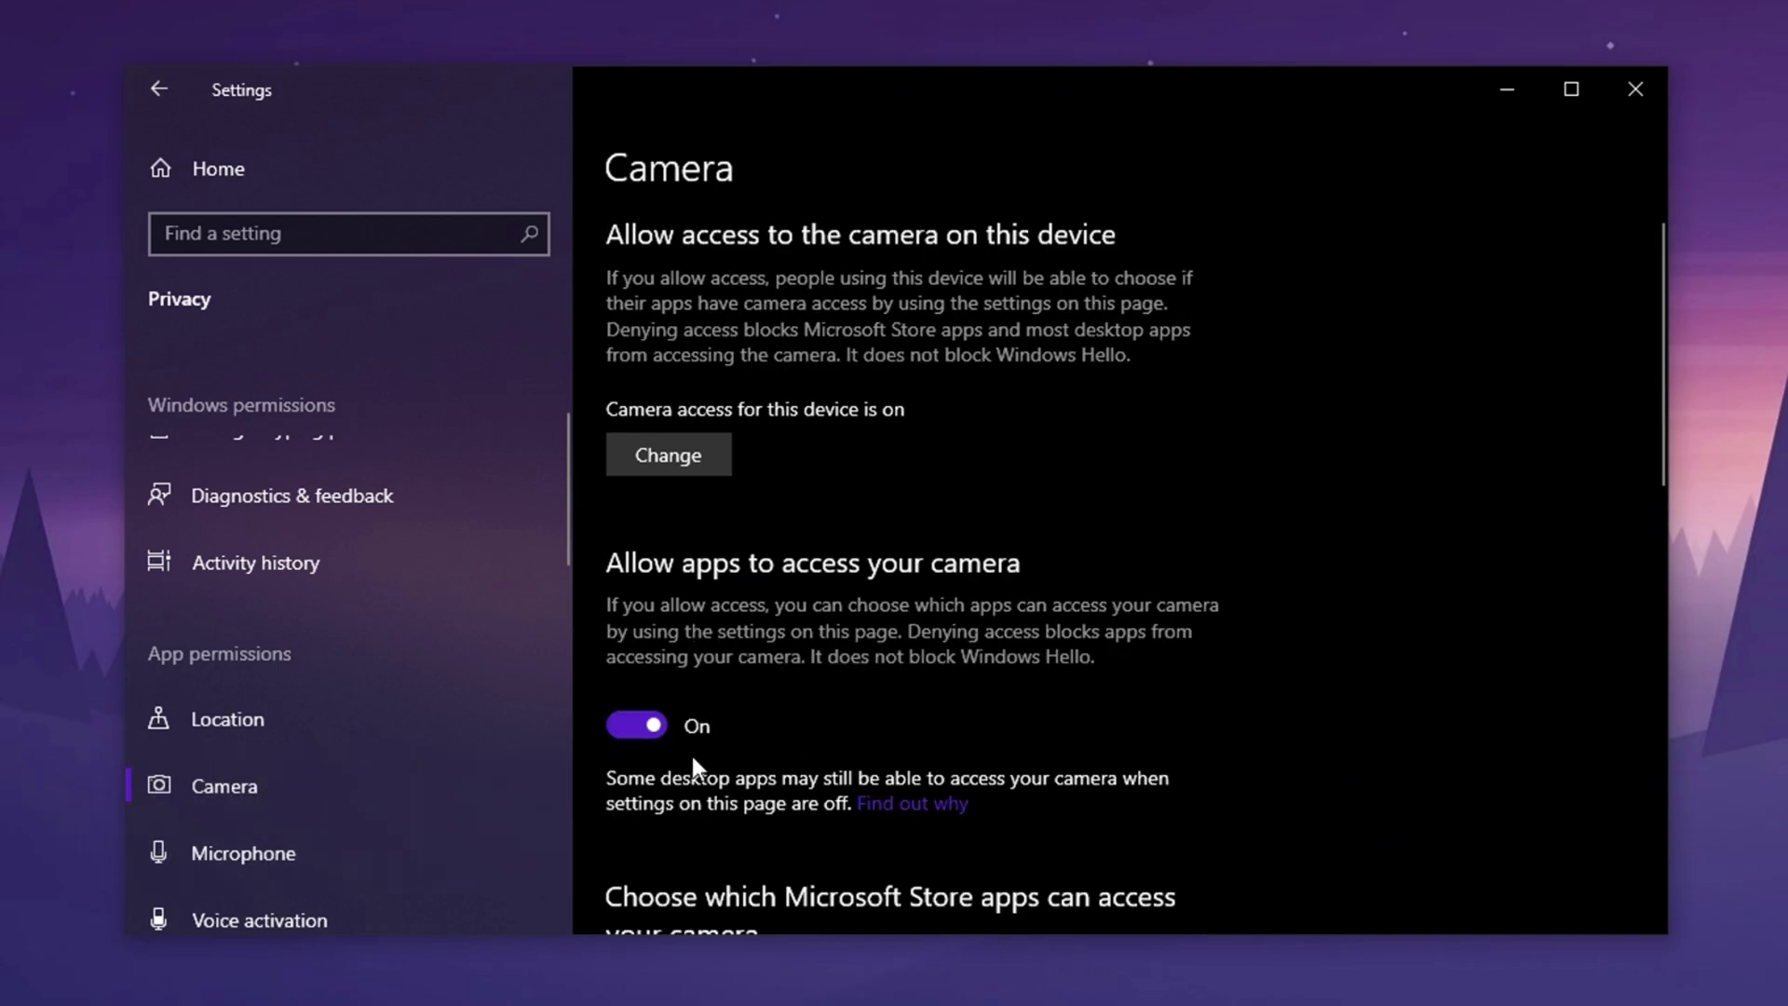
scroll(692, 757, down, 3)
click(652, 466)
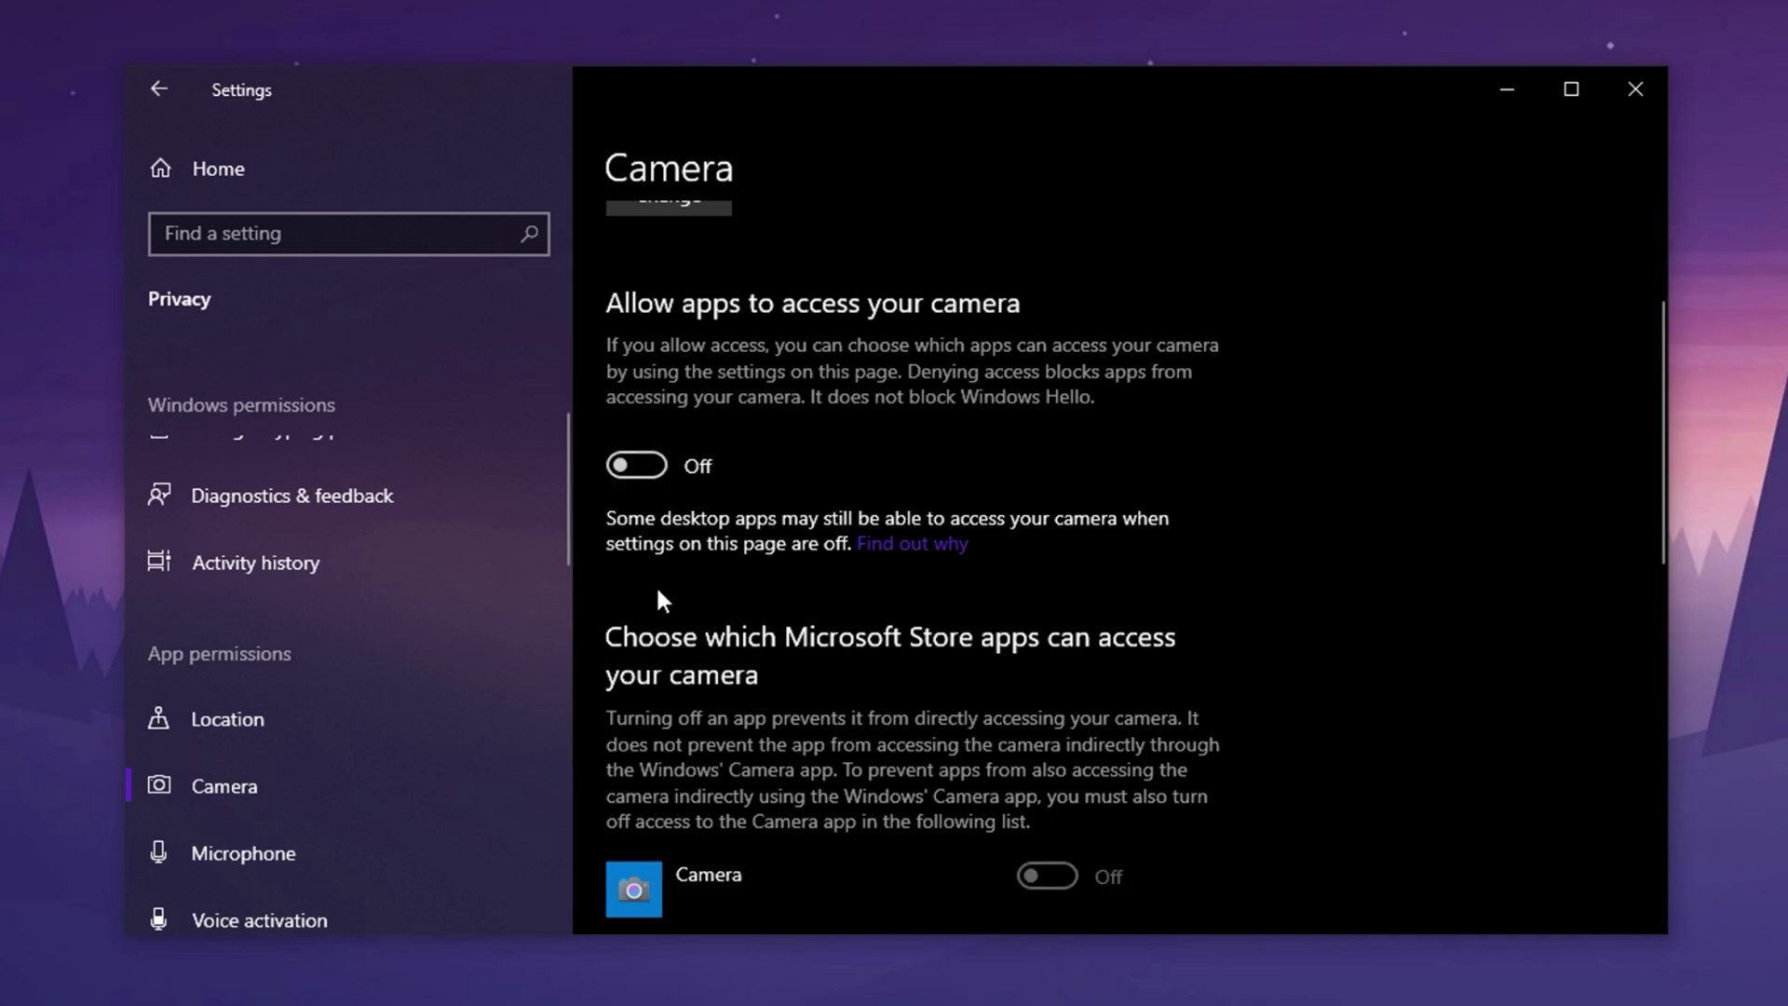
scroll(670, 614, down, 4)
Step: Turn off app access to notifications in the Notifications permissions
scroll(373, 726, down, 2)
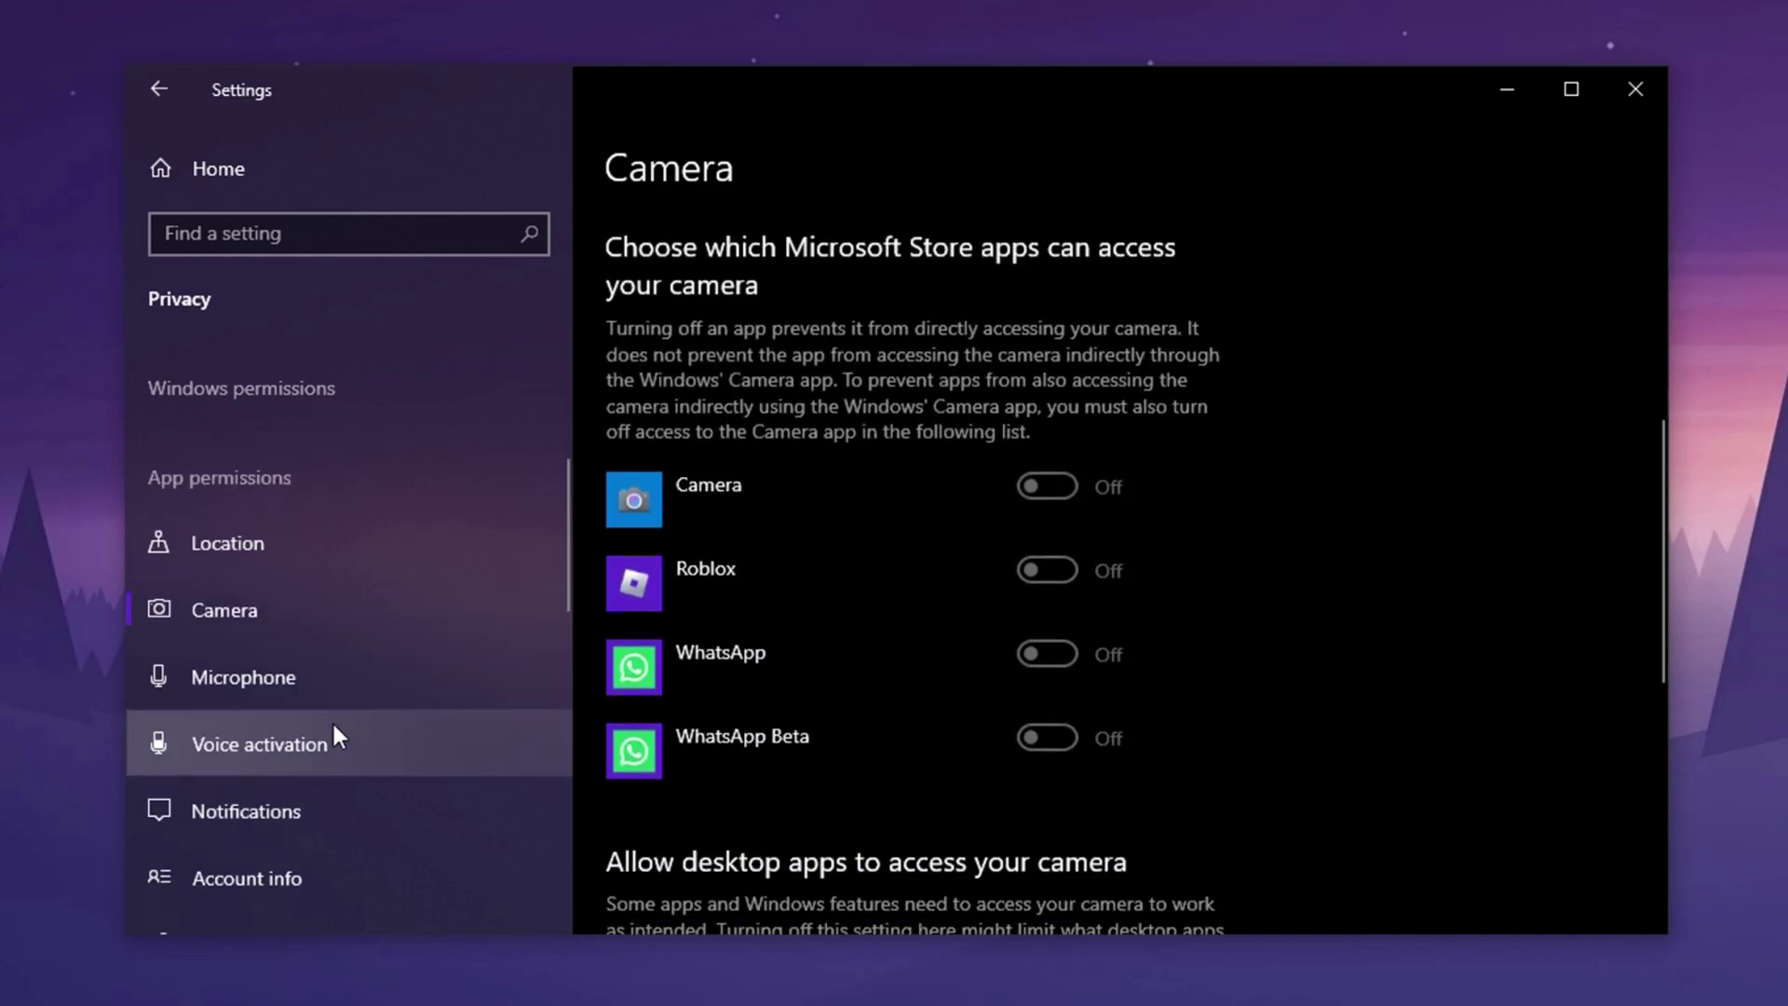
click(327, 808)
click(656, 696)
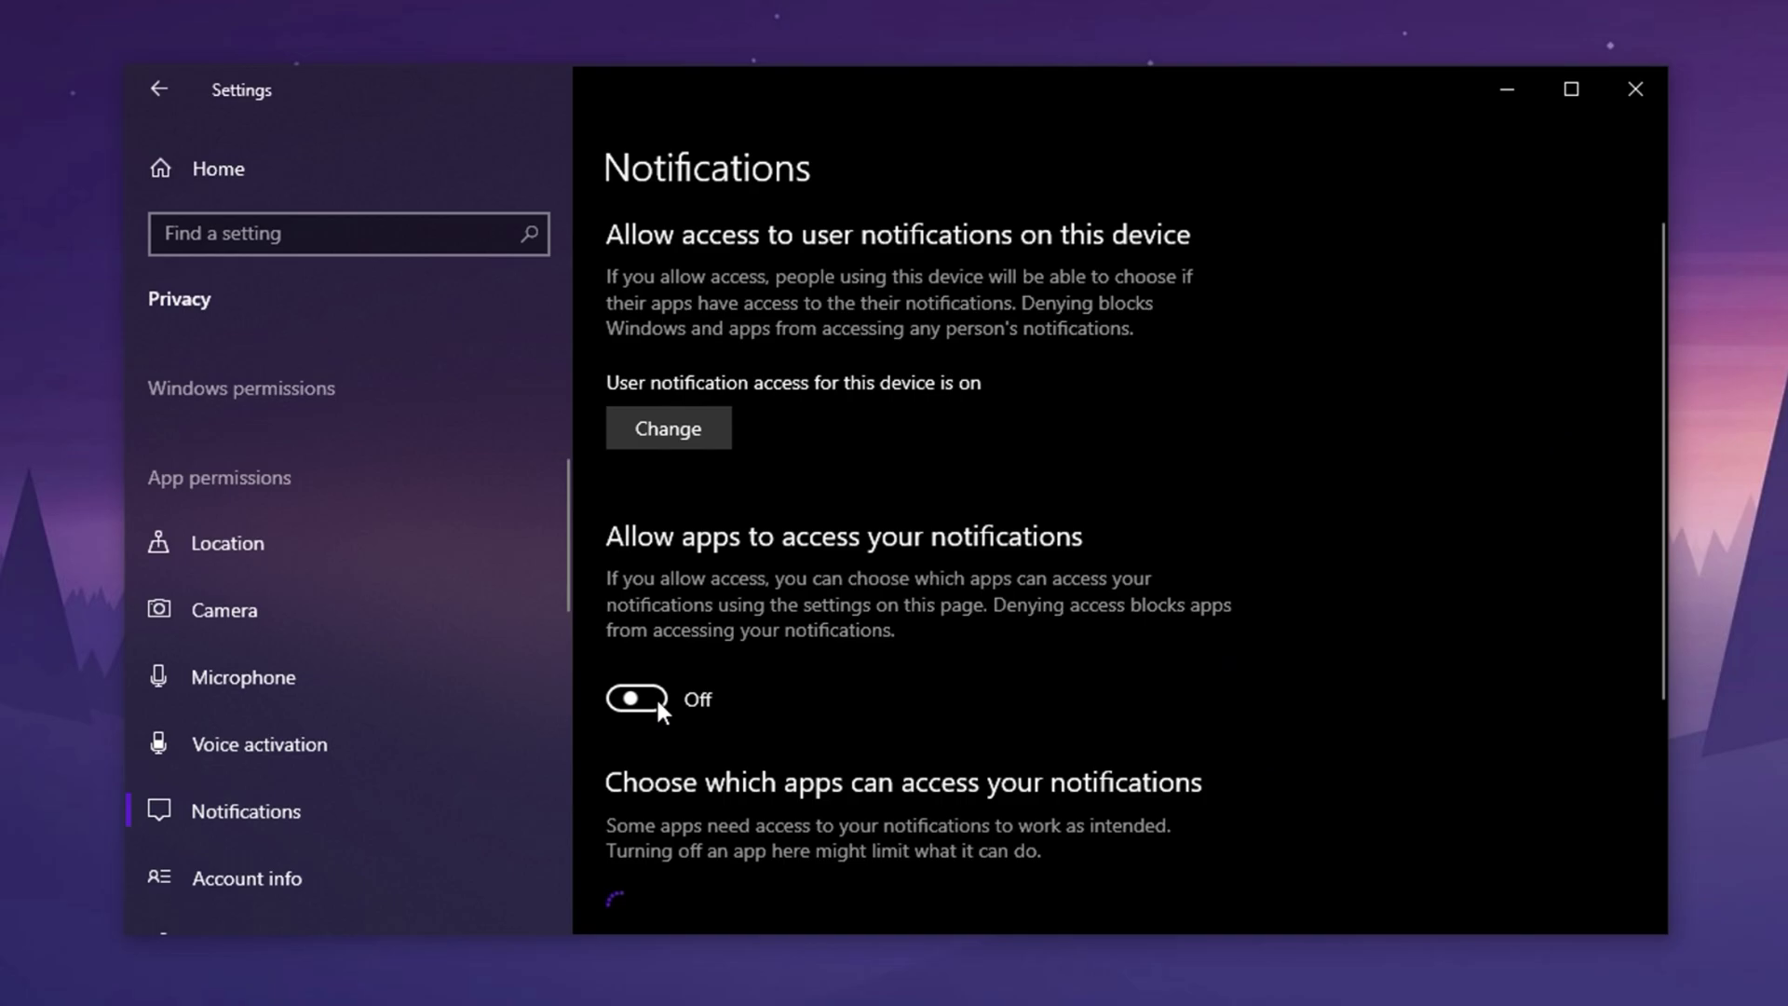
scroll(657, 706, down, 3)
scroll(725, 681, up, 2)
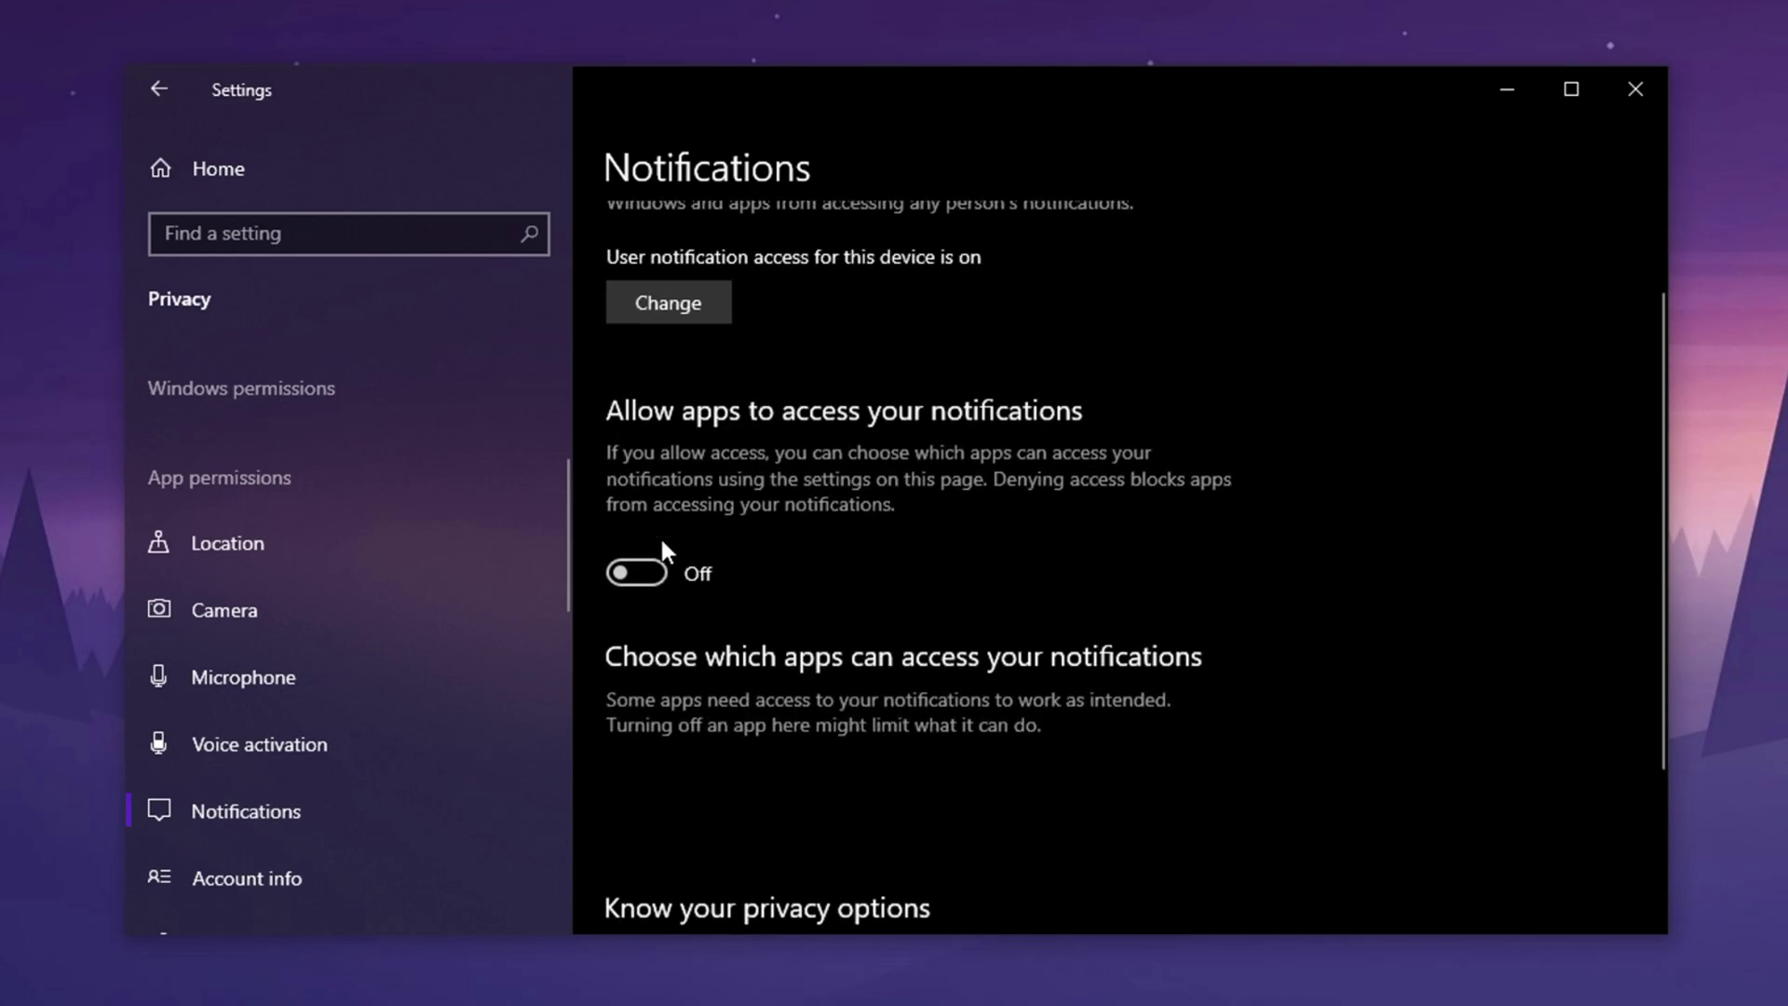
Step: Open the Radios permissions and switch app control of device radios off and back on
scroll(323, 819, down, 4)
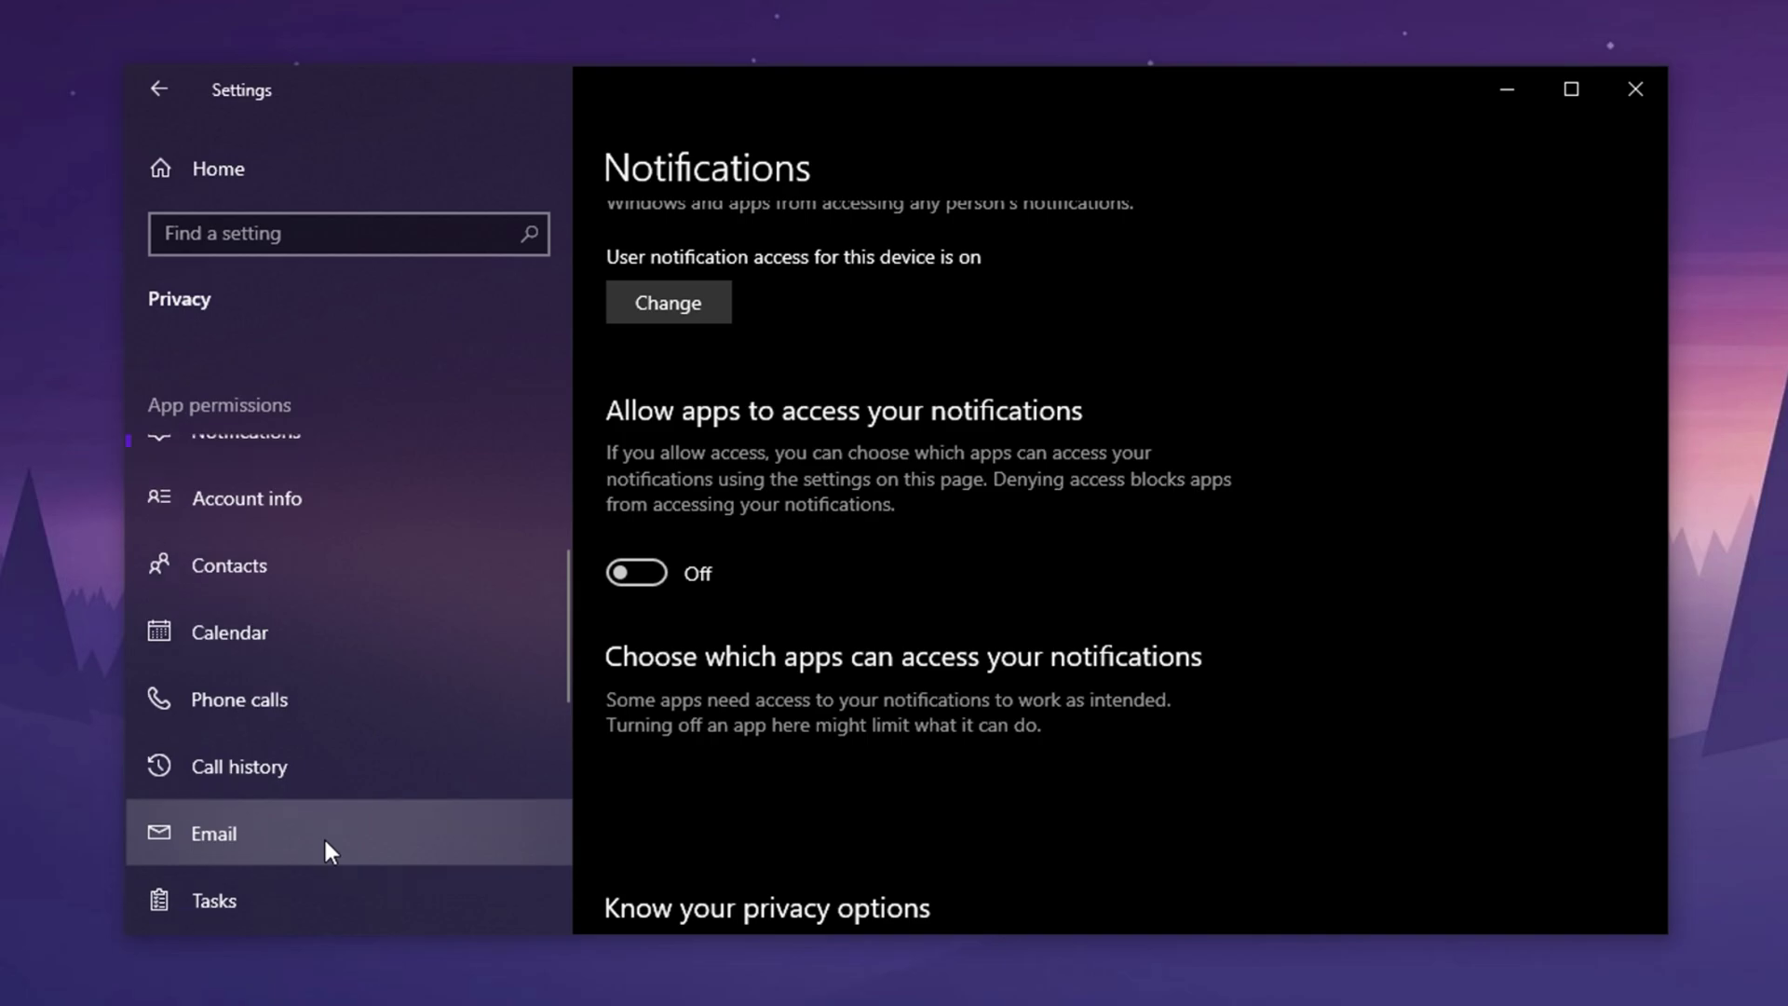
scroll(323, 838, down, 1)
scroll(319, 866, down, 2)
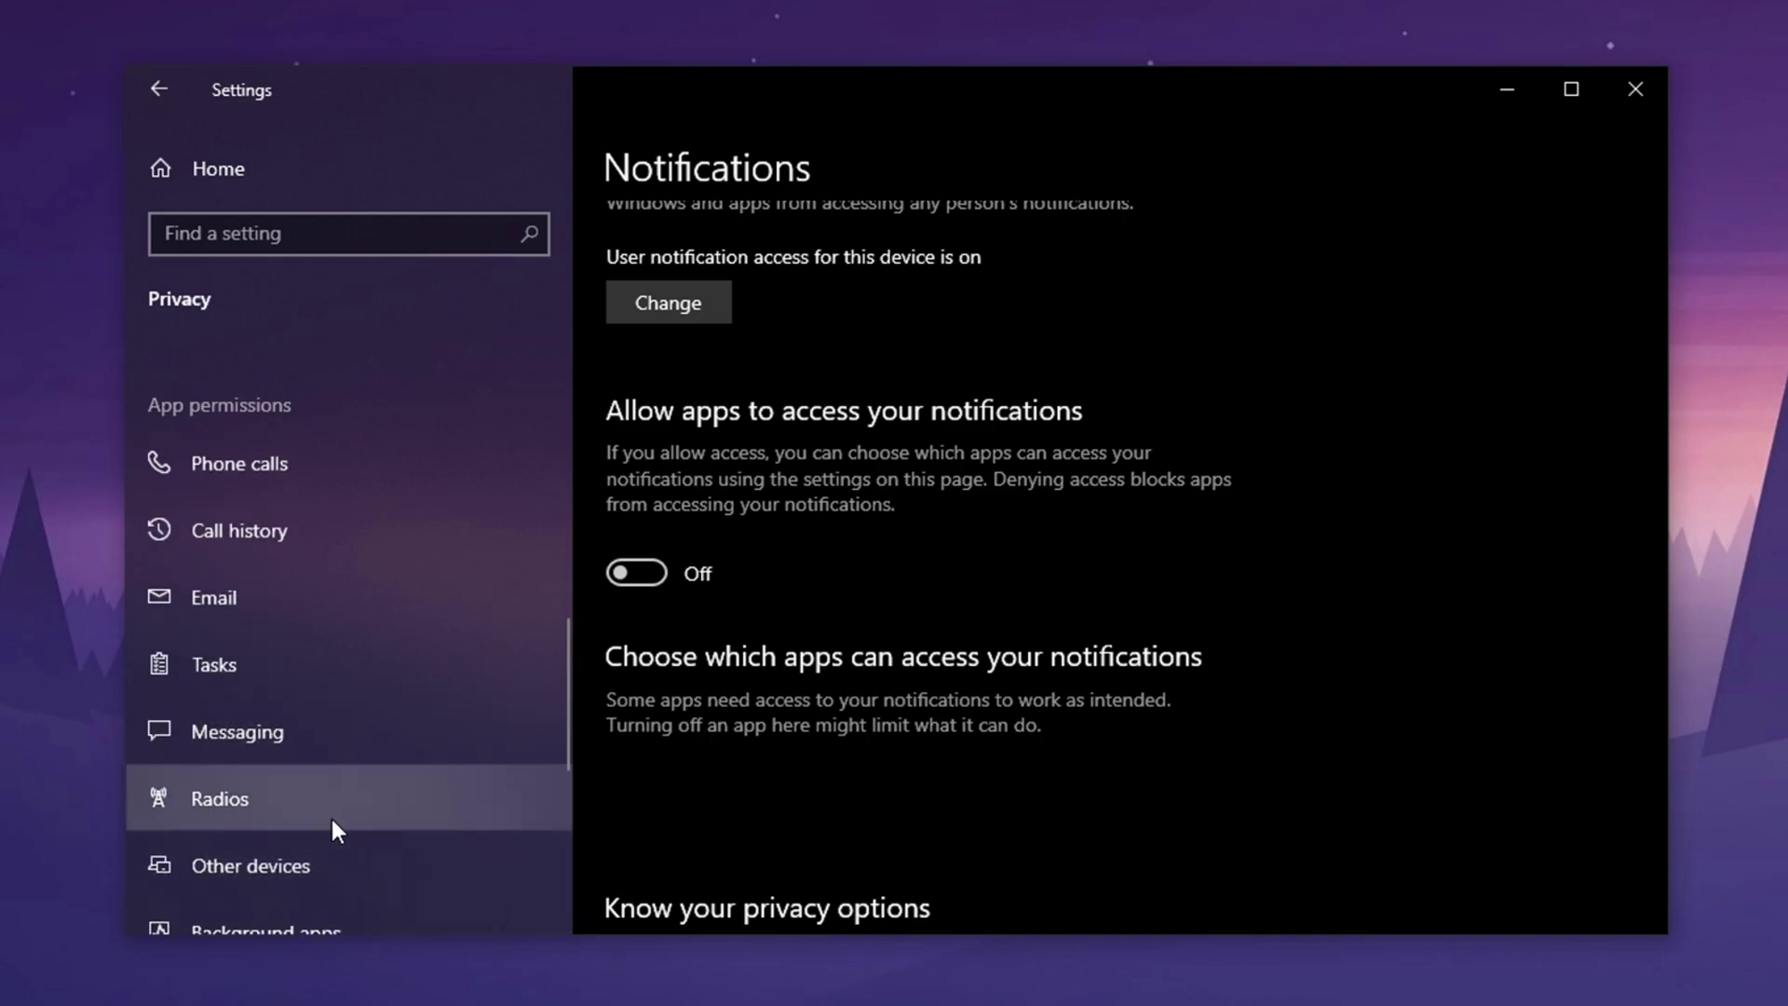
click(269, 795)
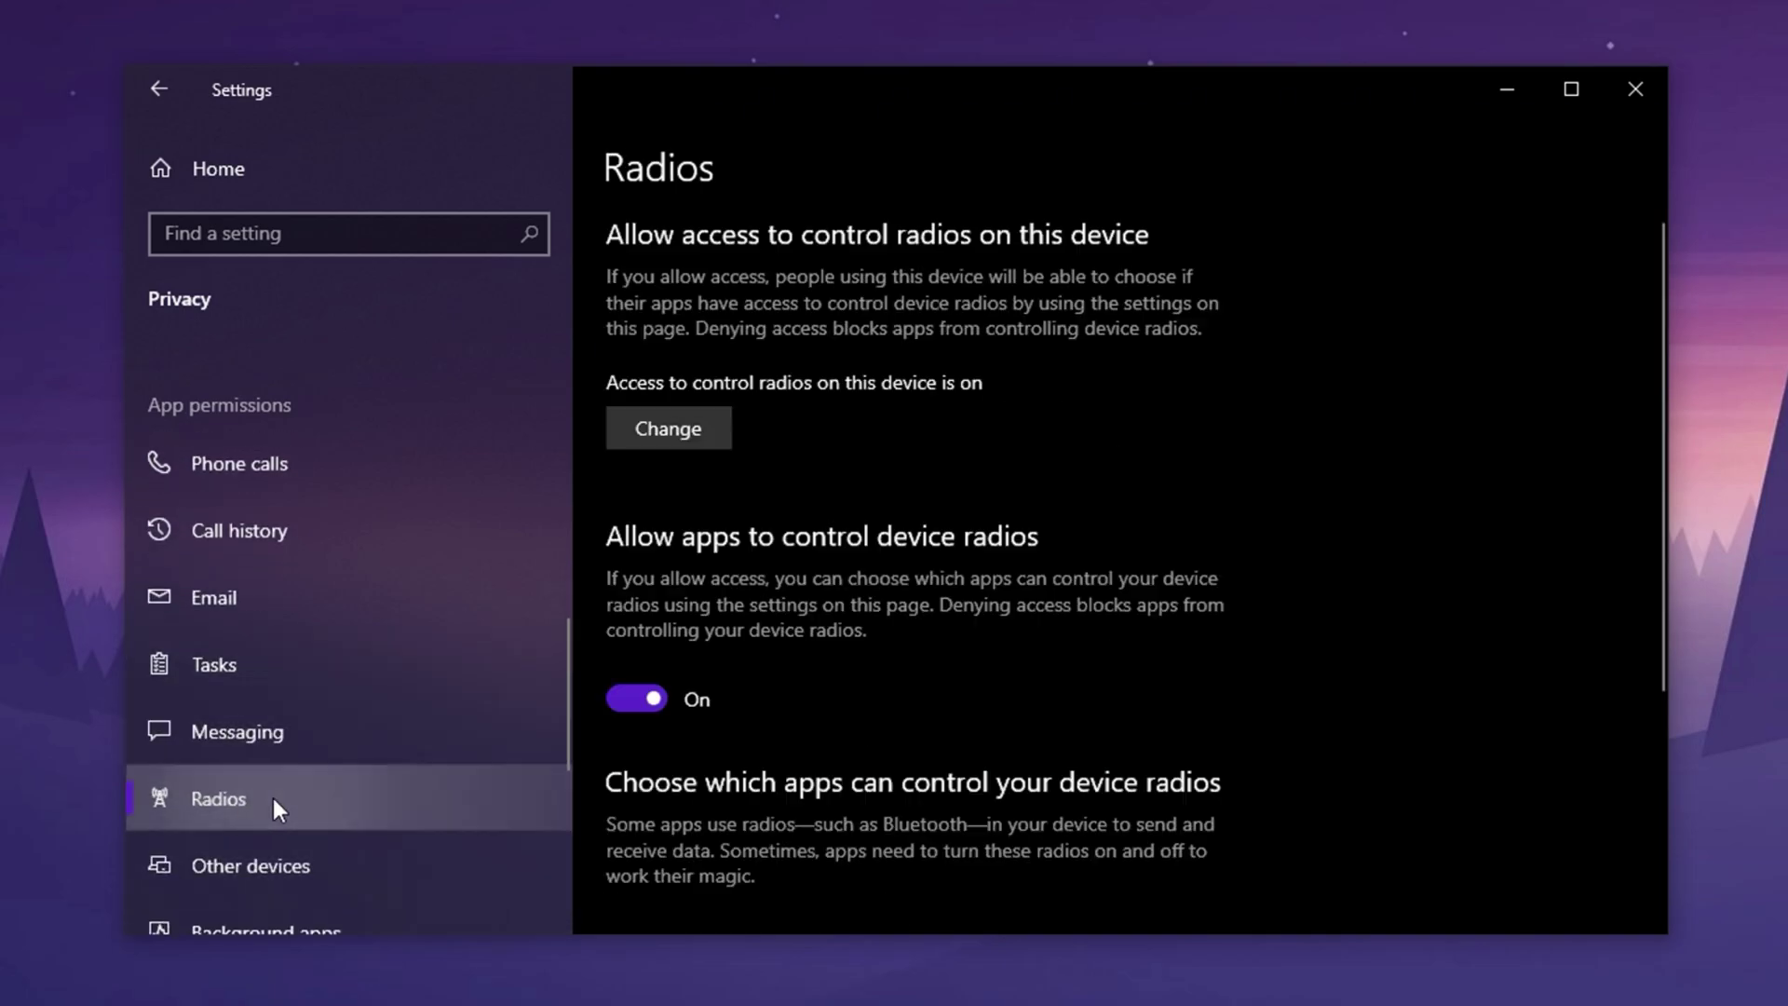
click(635, 696)
click(635, 697)
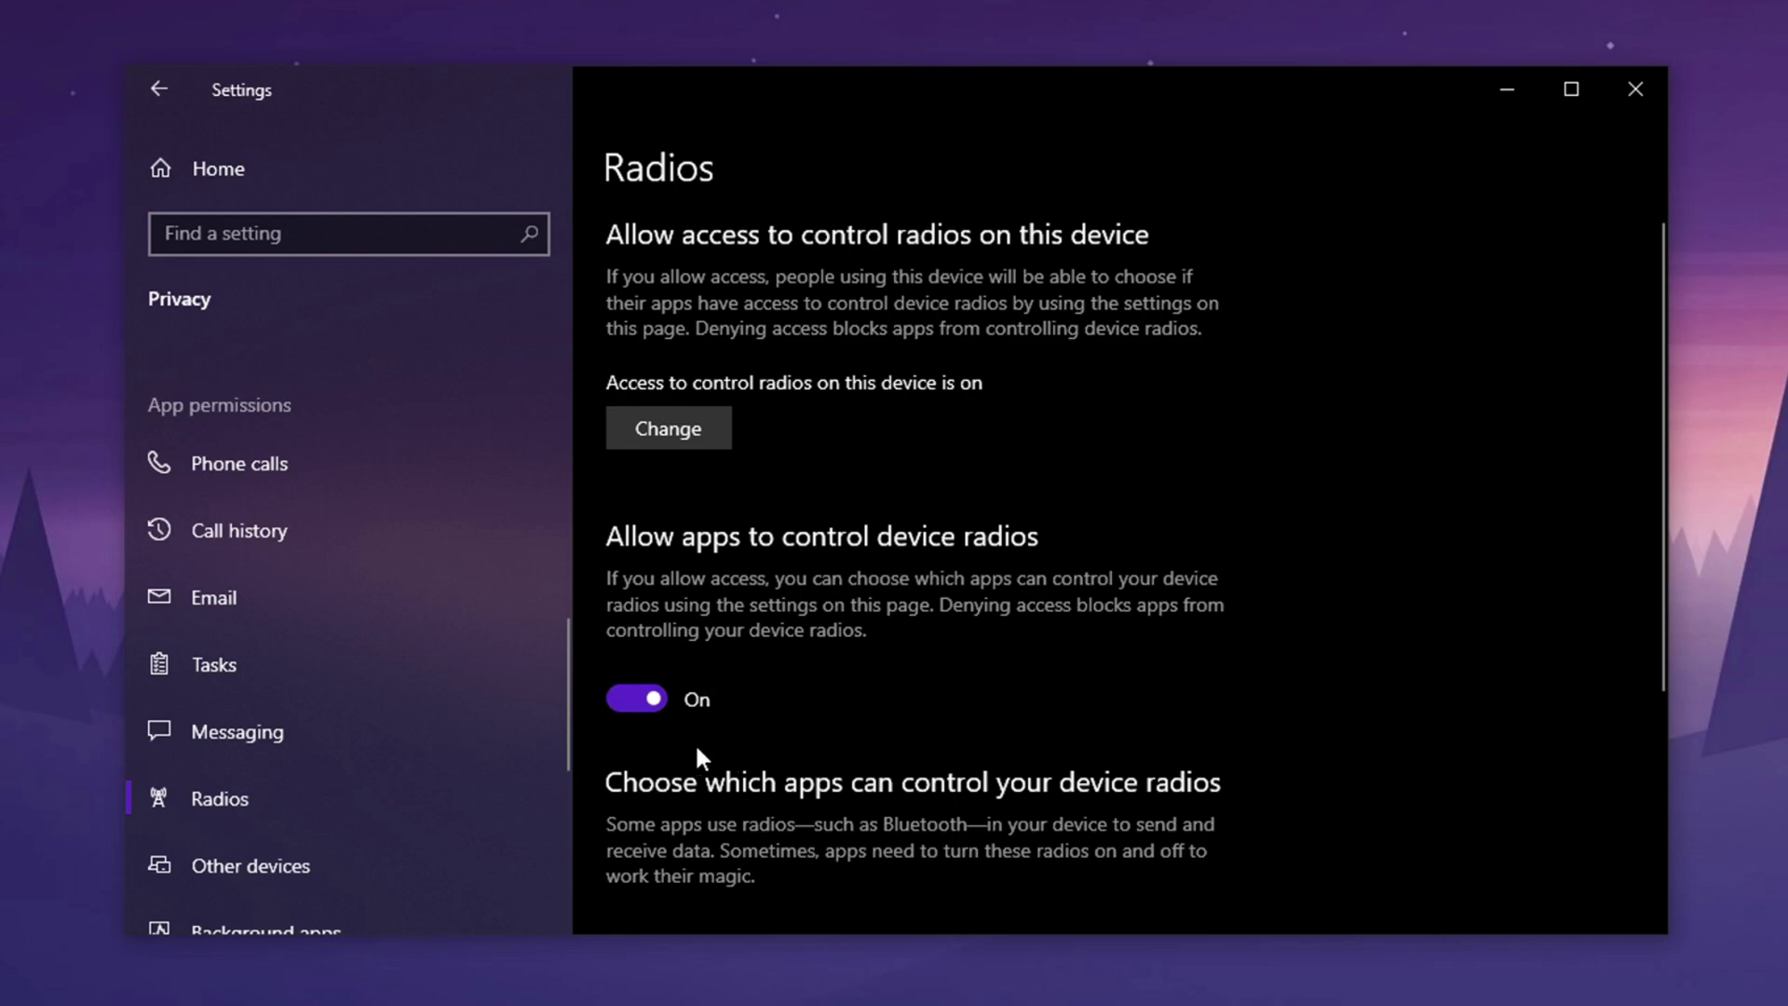
Step: Look through the remaining app permission categories in the Privacy settings, from Other devices to Videos
scroll(288, 758, down, 3)
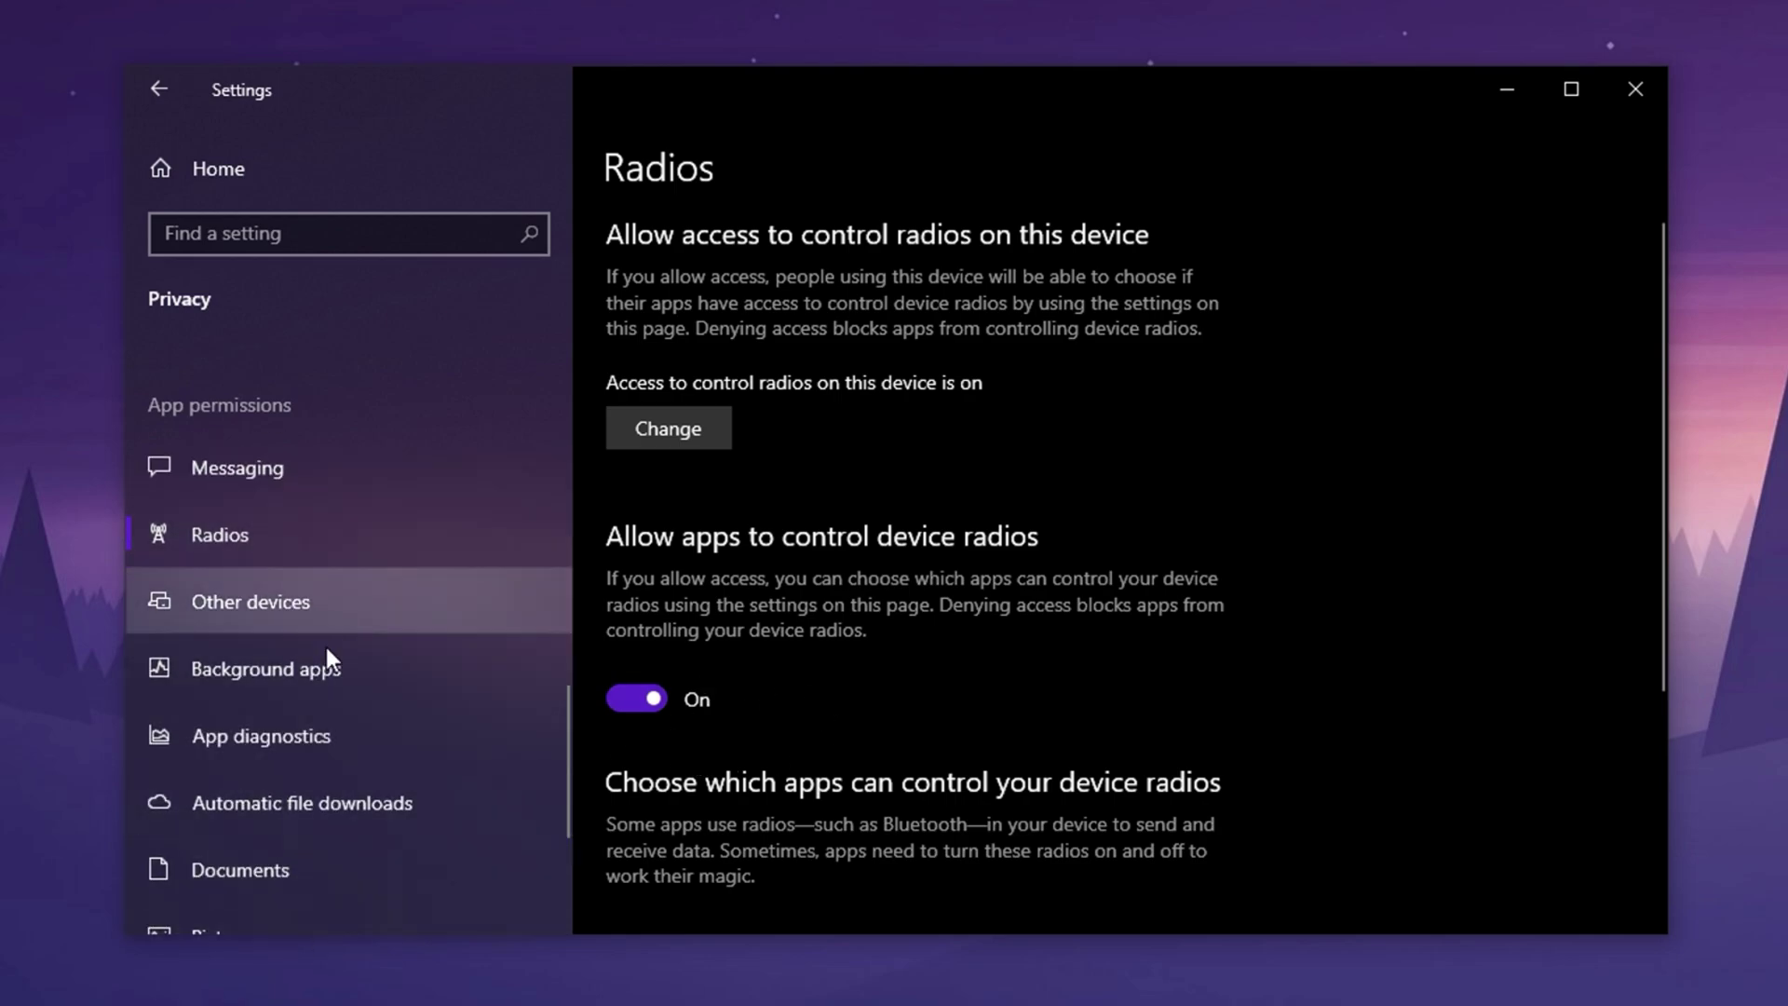
scroll(288, 865, down, 3)
scroll(289, 865, up, 2)
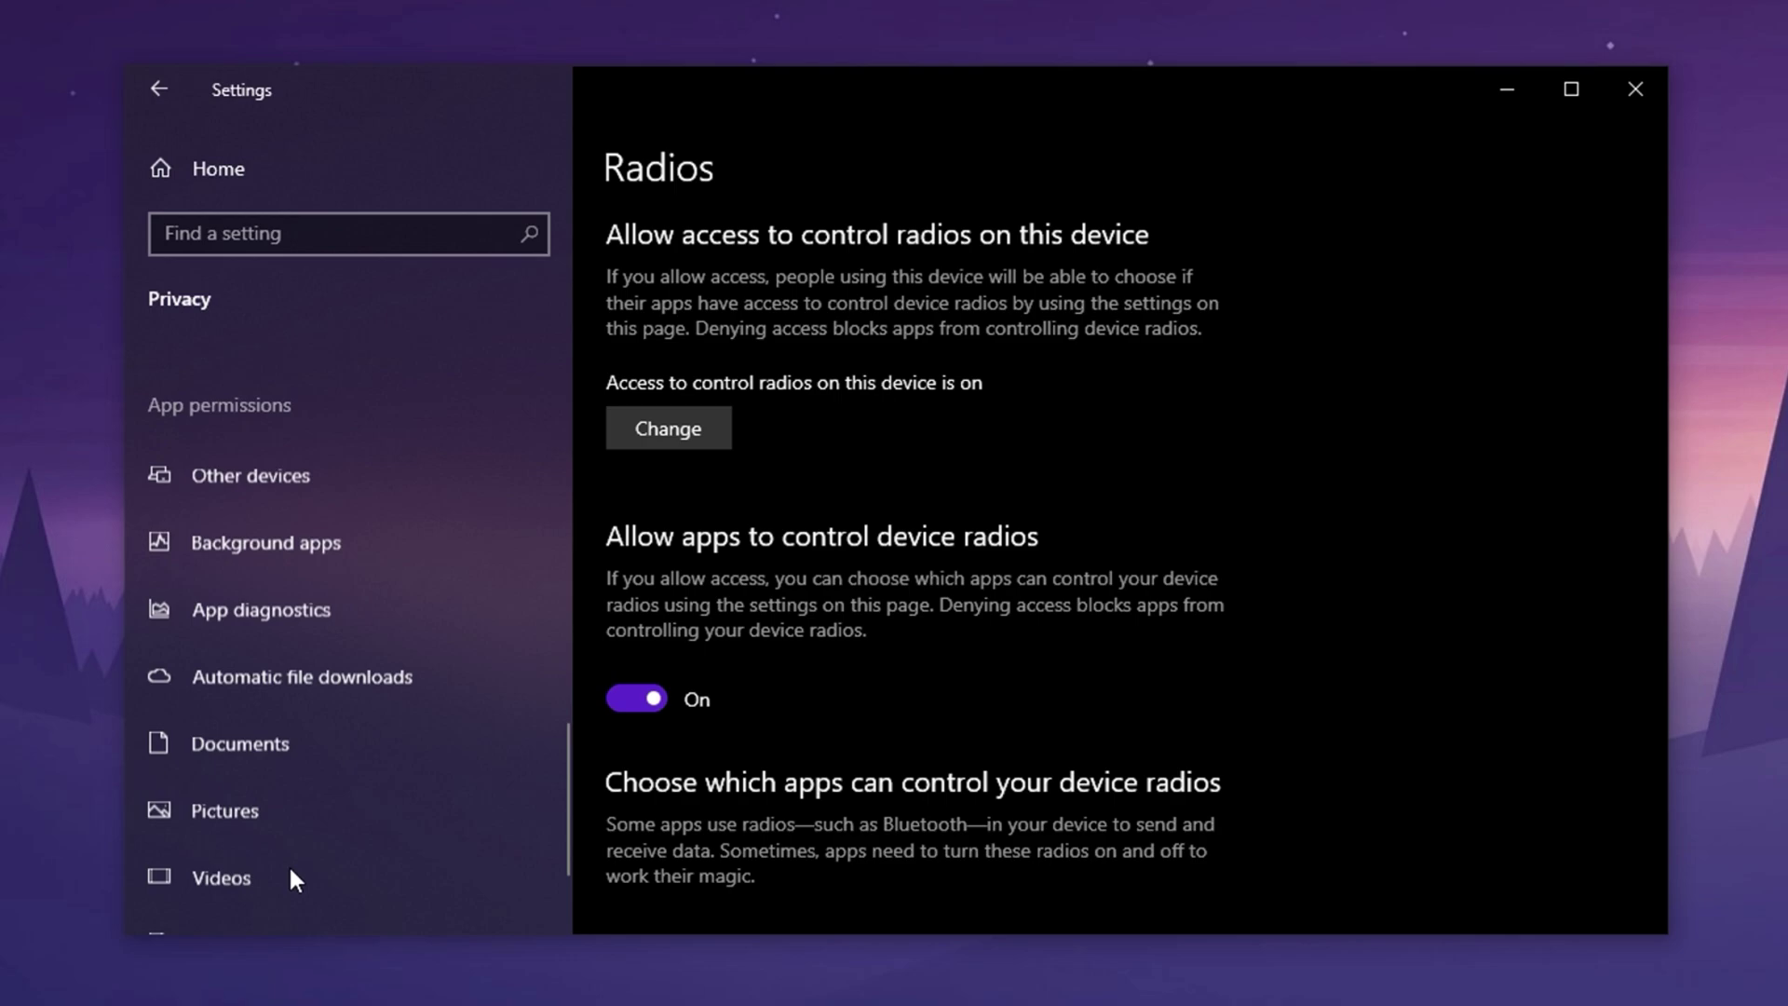
scroll(292, 879, up, 1)
scroll(291, 870, up, 3)
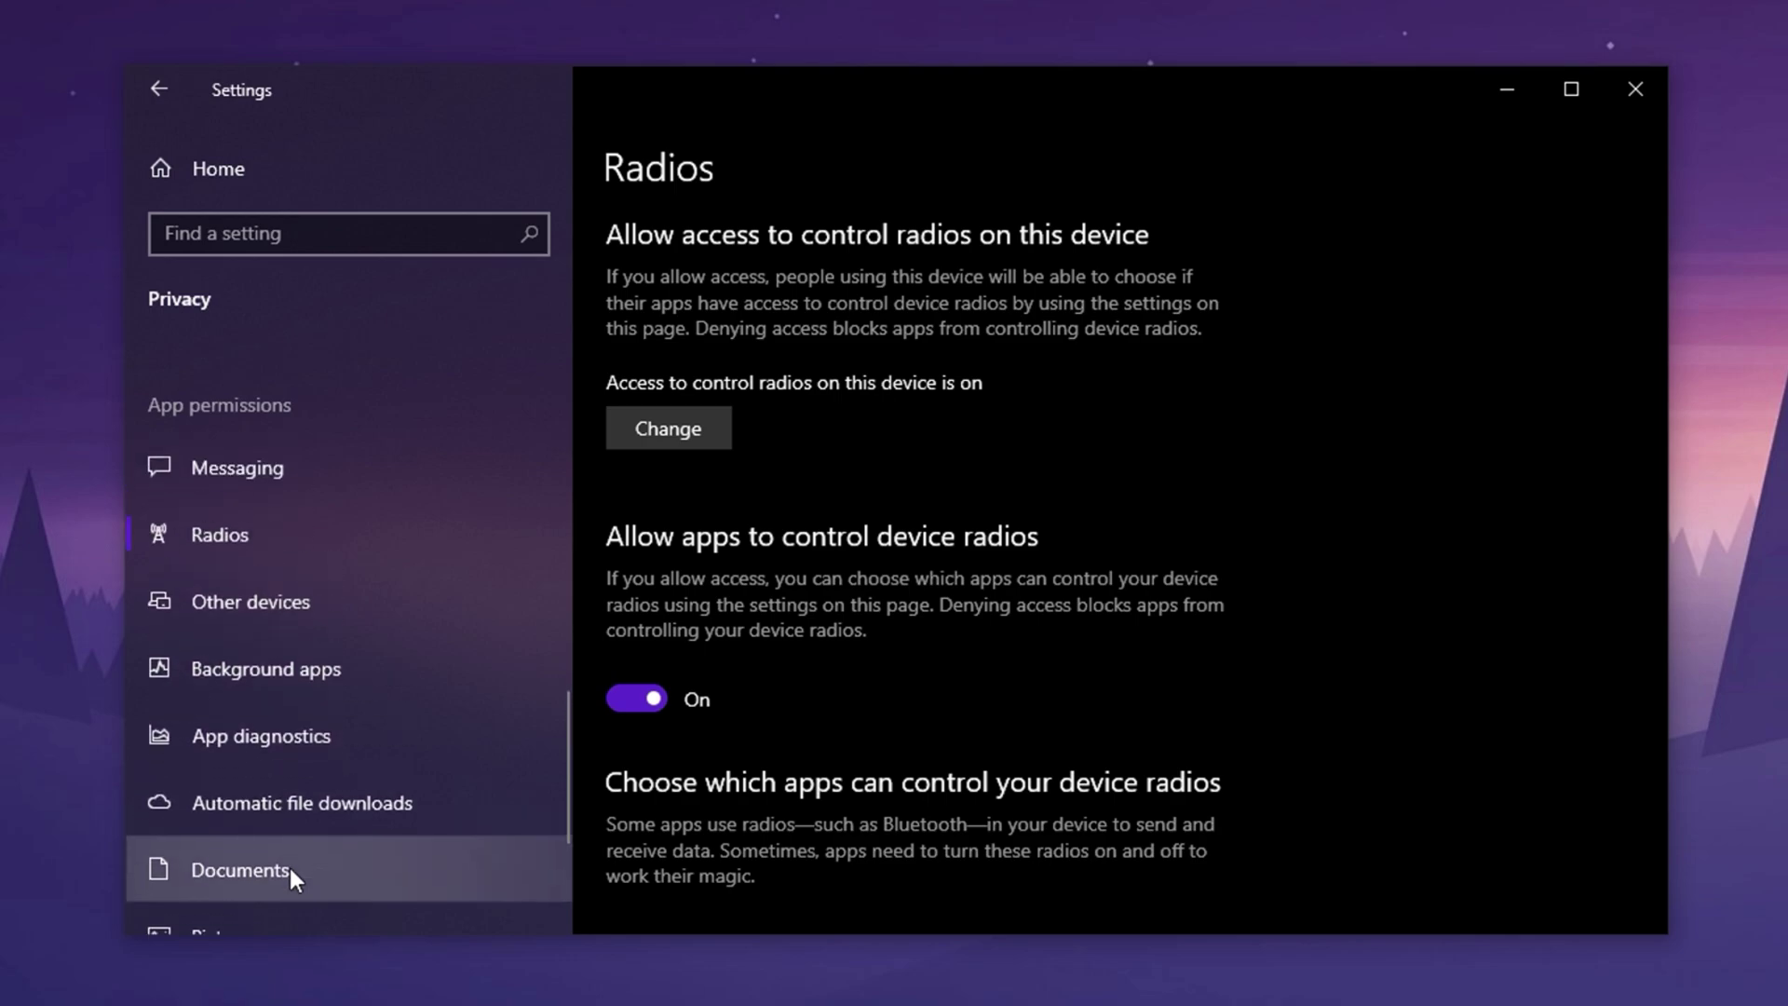
scroll(290, 870, up, 1)
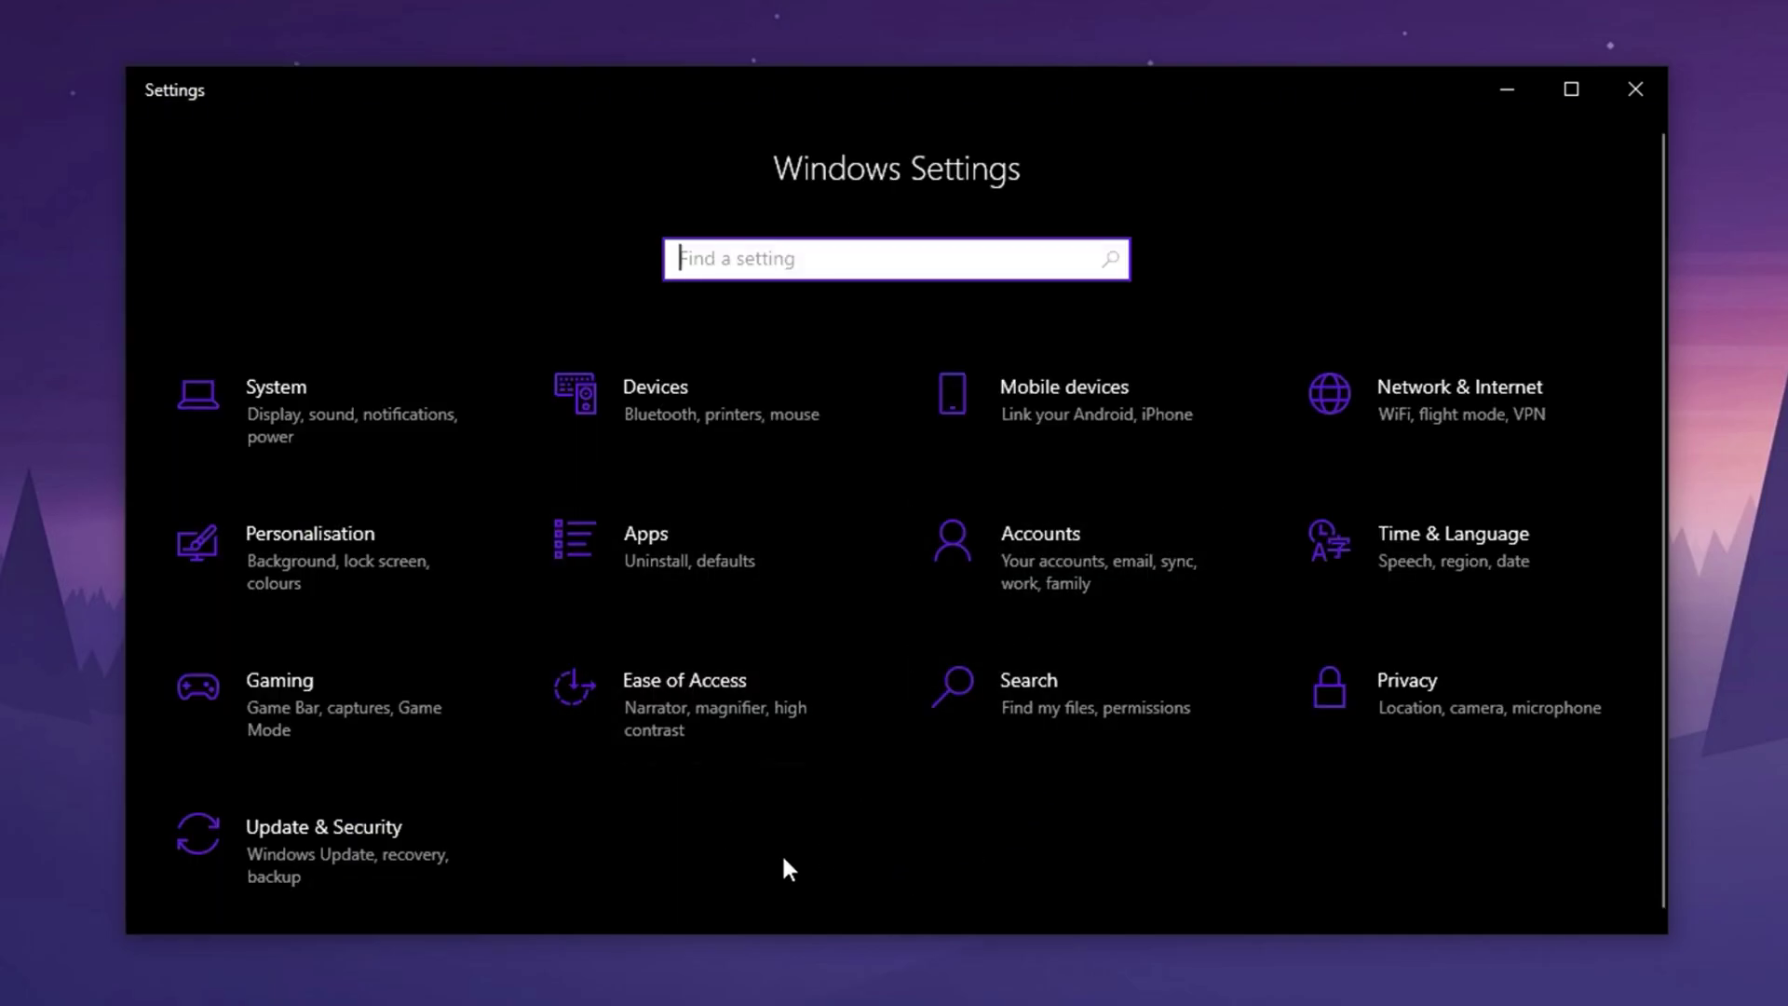
Step: Open the Apps & features settings and look through the installed apps from 3D Viewer to Intel Graphics Driver
click(730, 546)
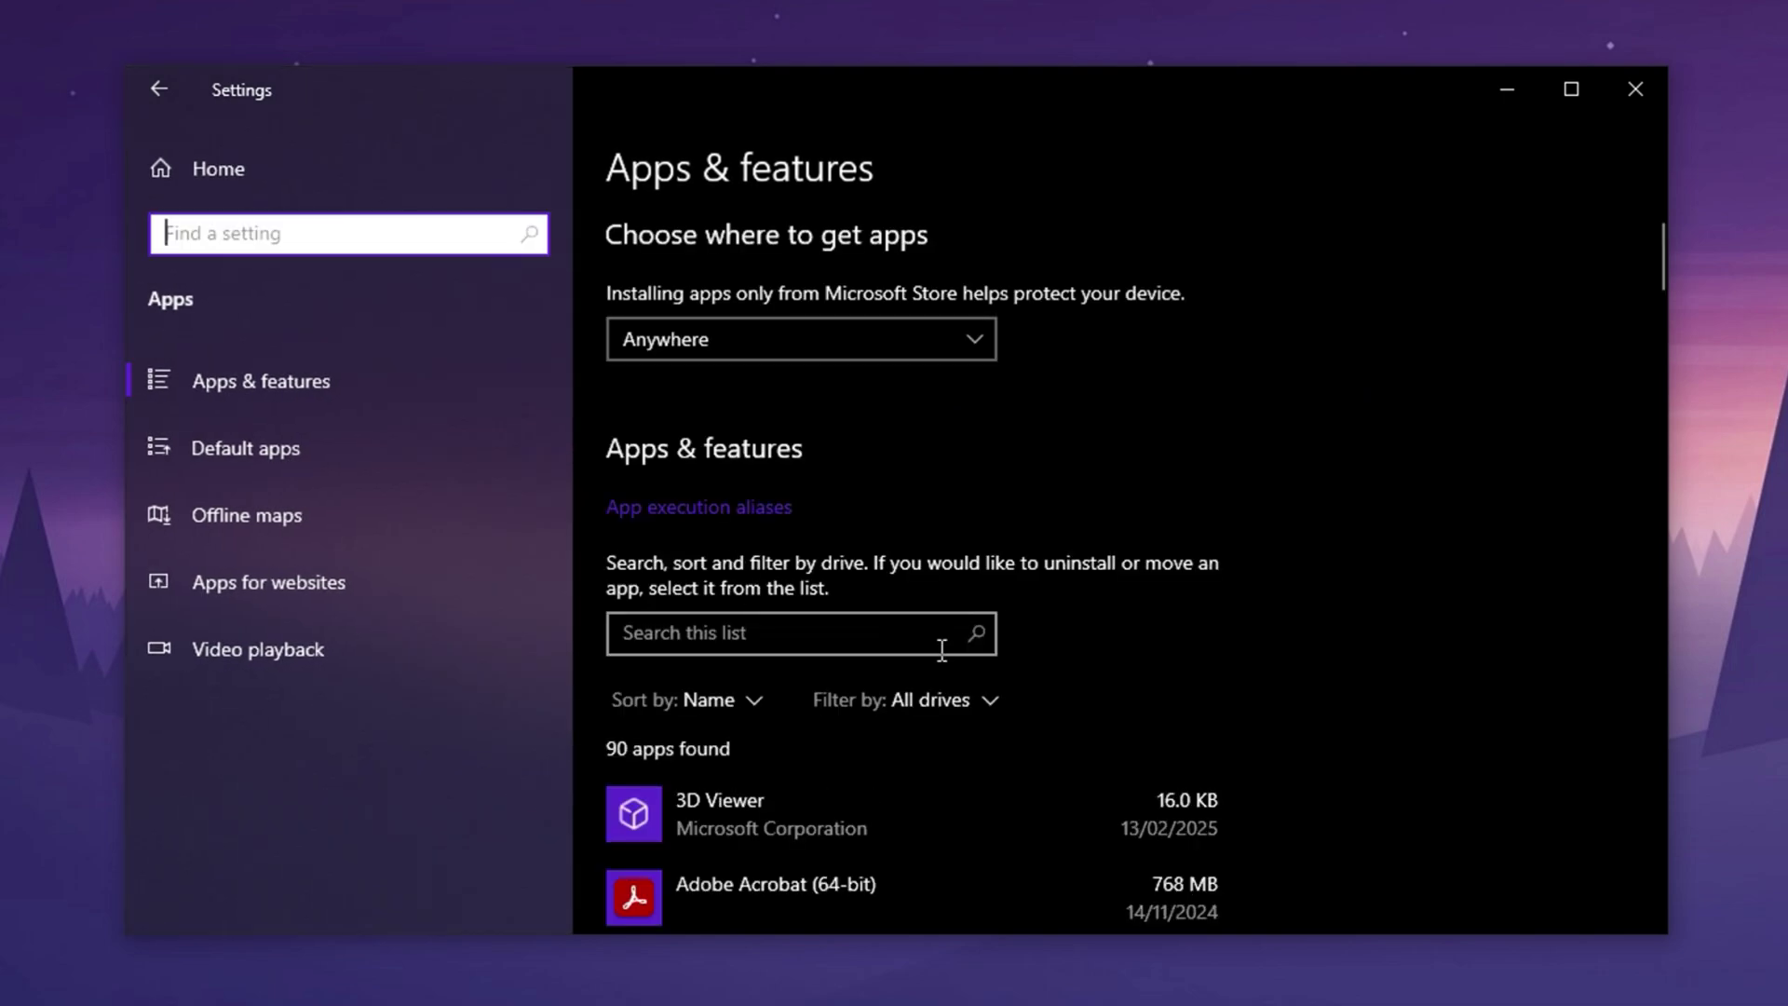
scroll(1004, 605, down, 3)
scroll(1007, 615, down, 10)
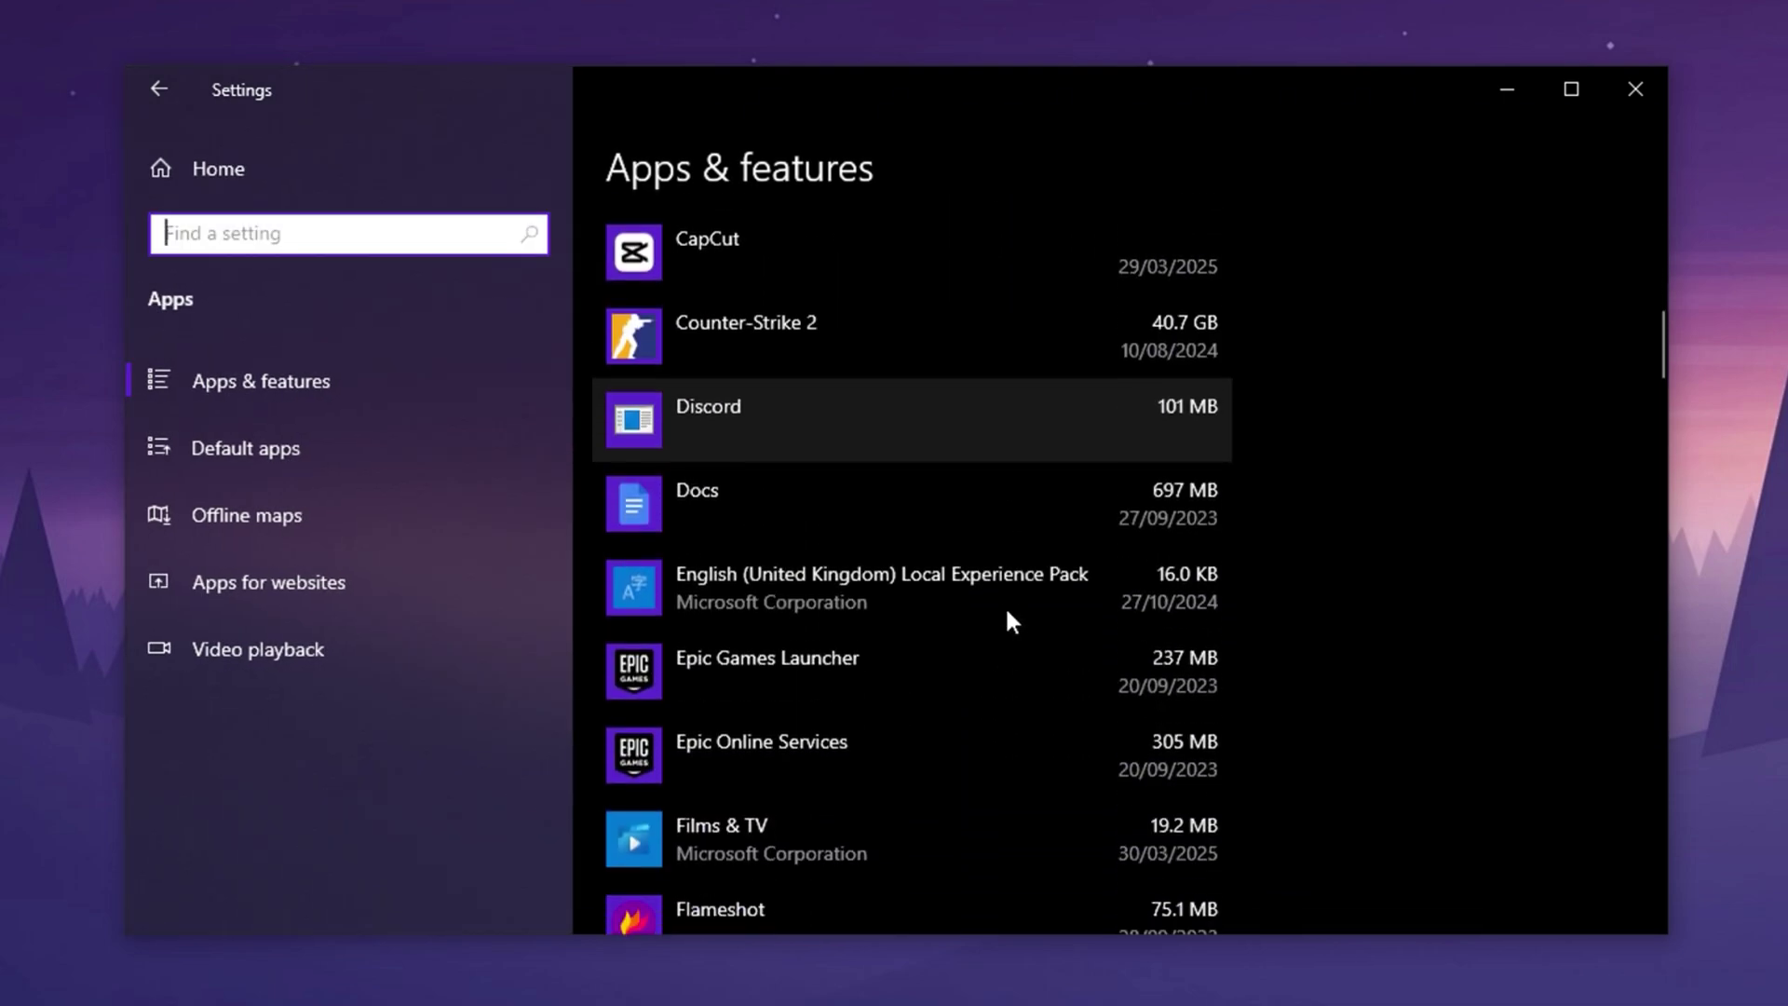
scroll(1006, 615, down, 6)
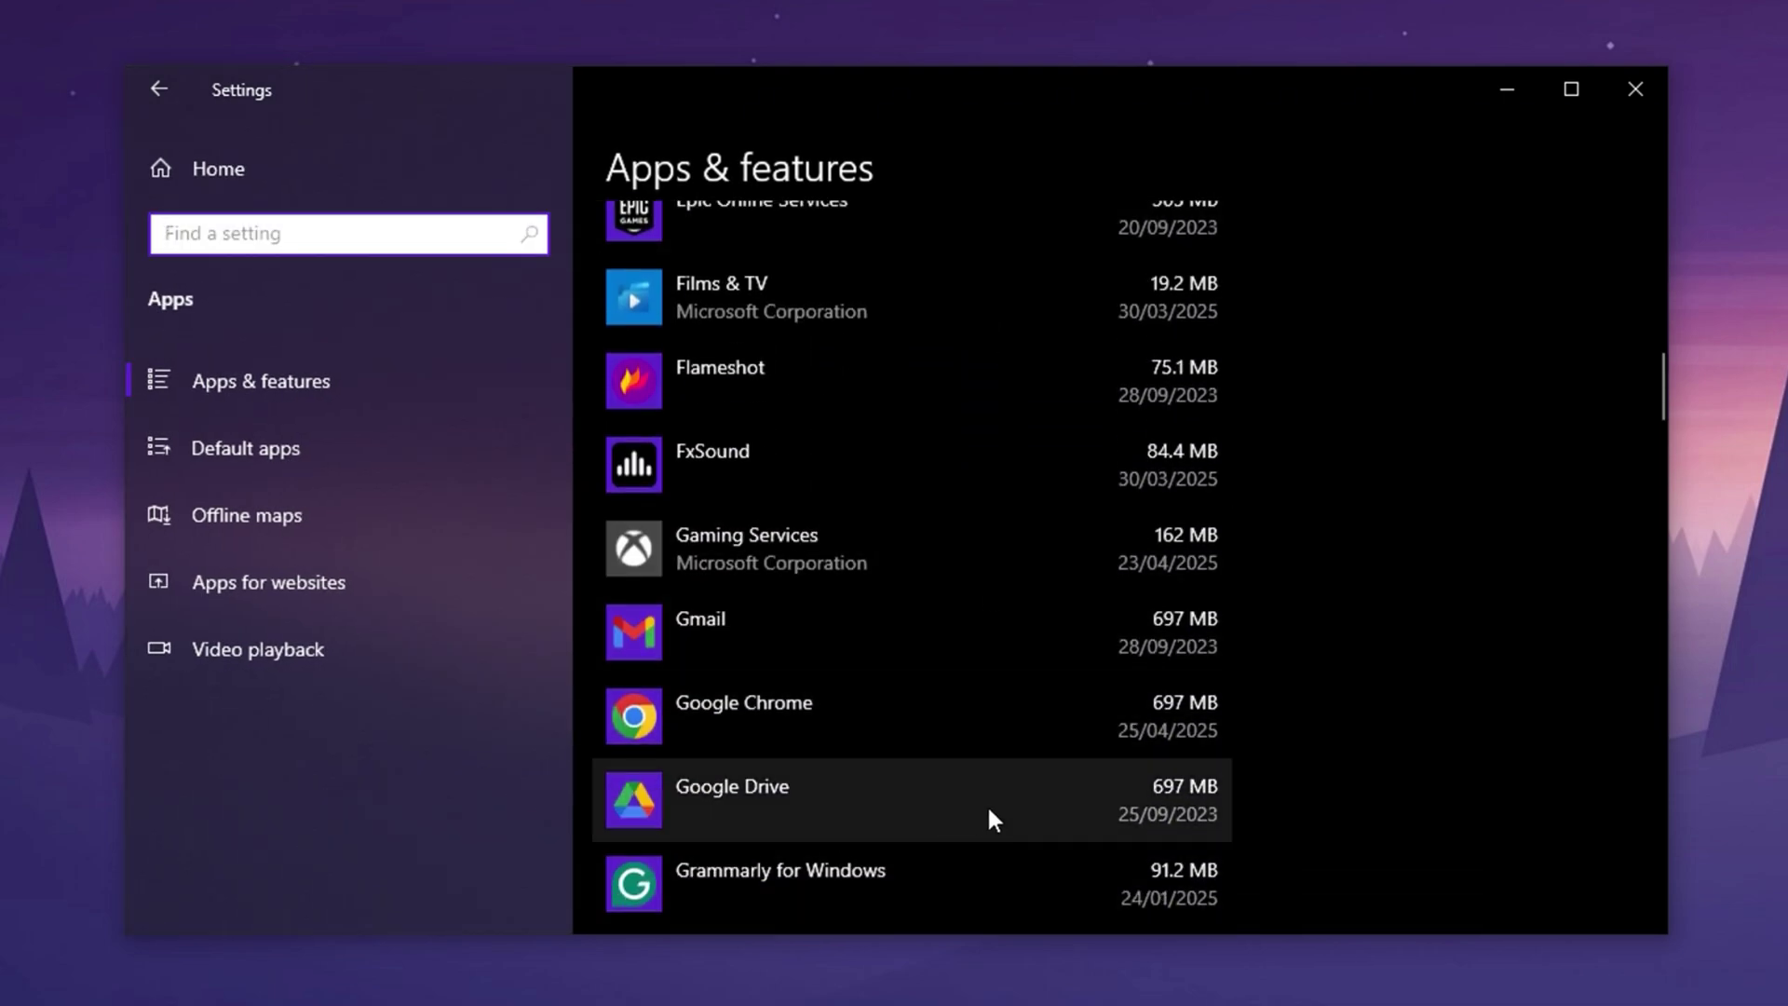
scroll(988, 801, down, 2)
scroll(984, 782, down, 4)
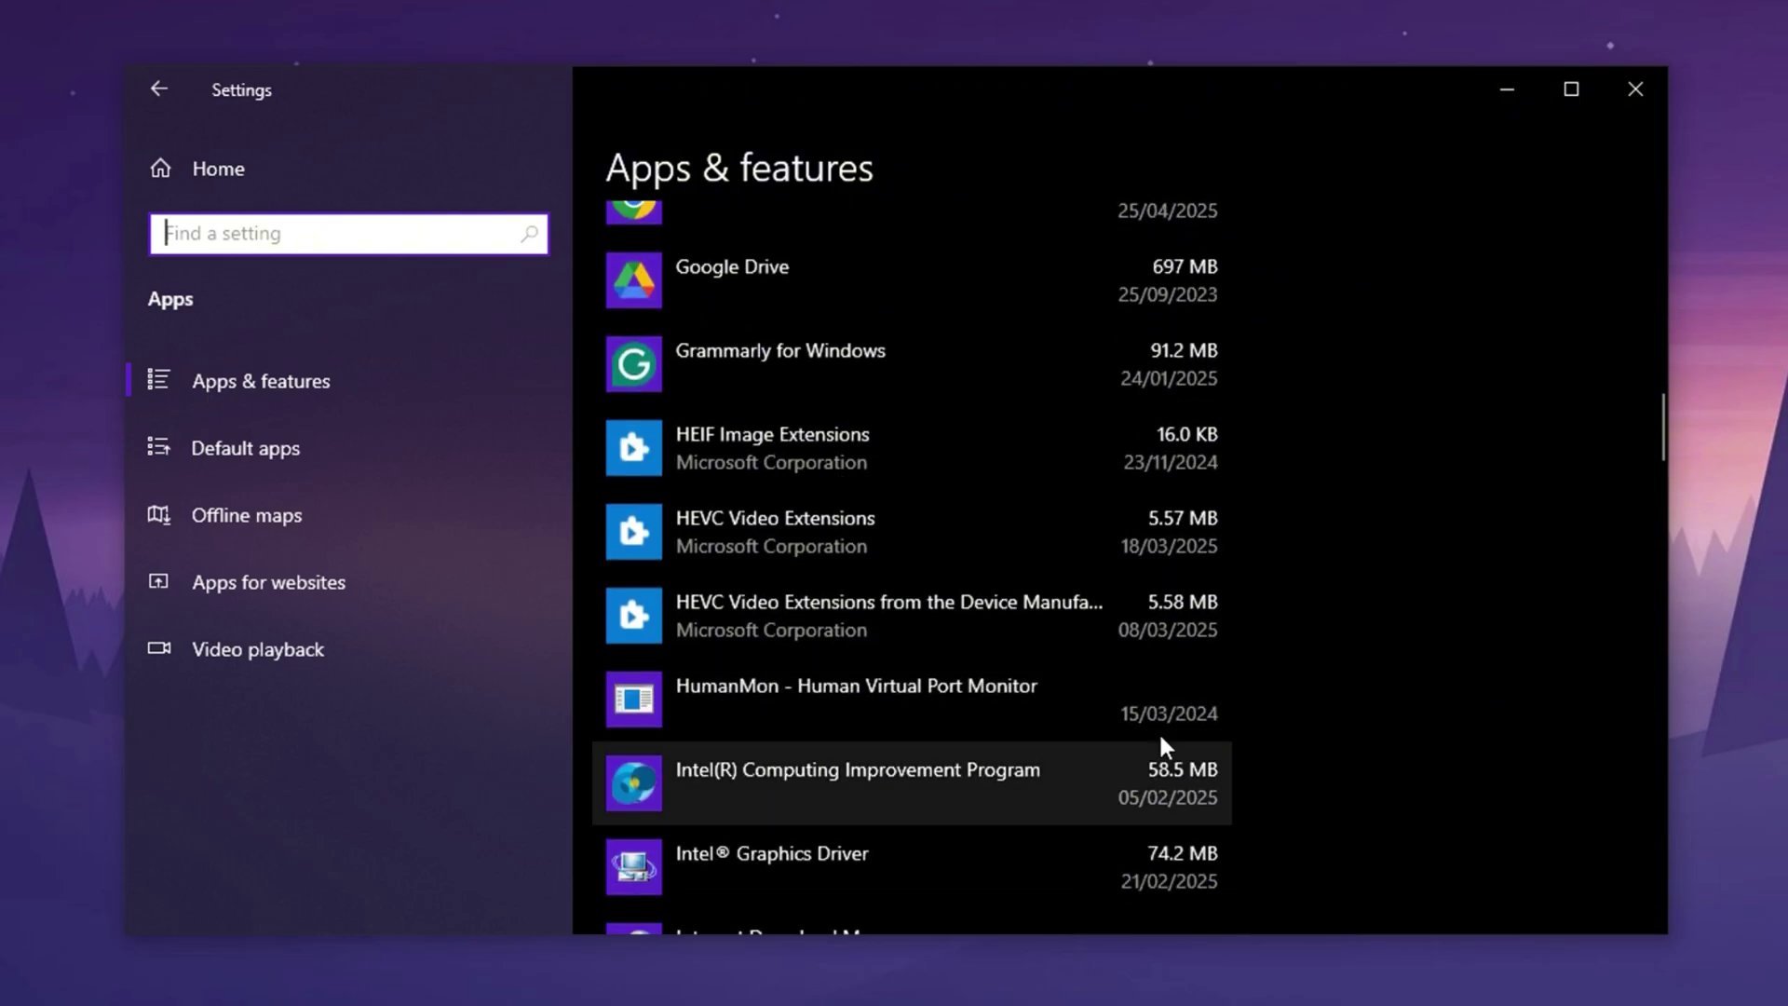
Step: Check the options of individual installed apps, including HEVC Video Extensions from the Device Manufacturer, Microsoft Bing and Microsoft Edge
click(964, 600)
scroll(965, 600, down, 3)
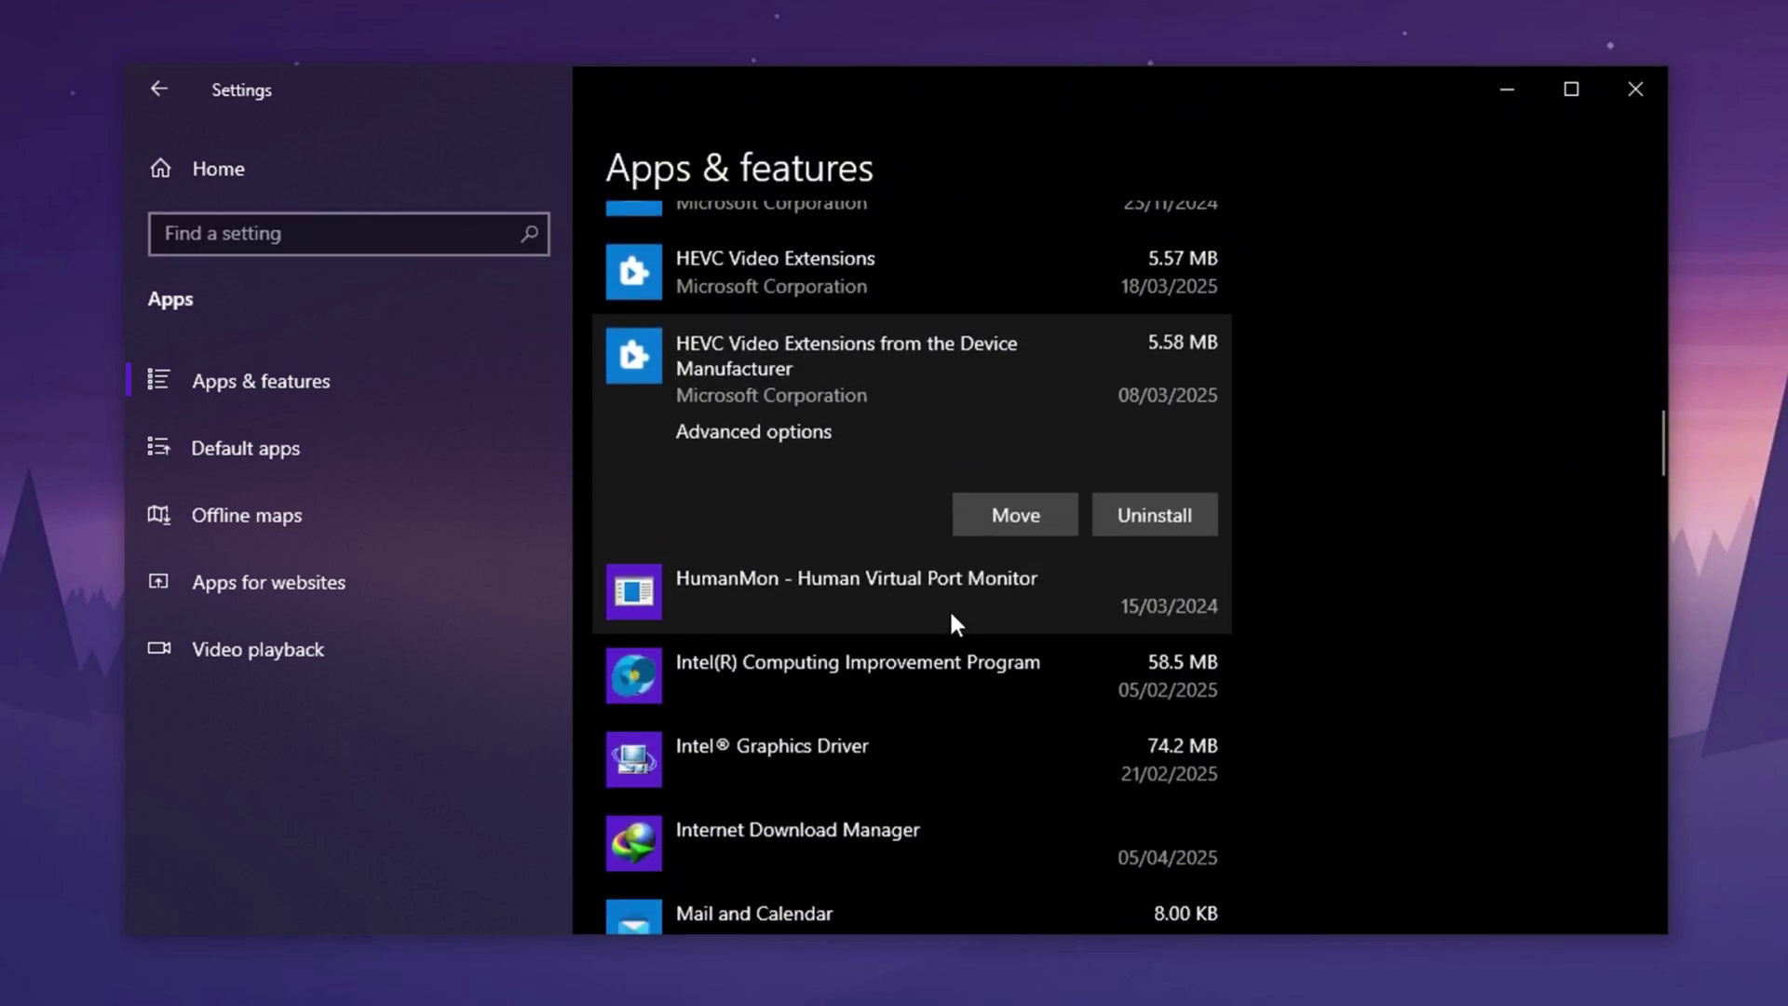
click(946, 606)
scroll(945, 615, down, 5)
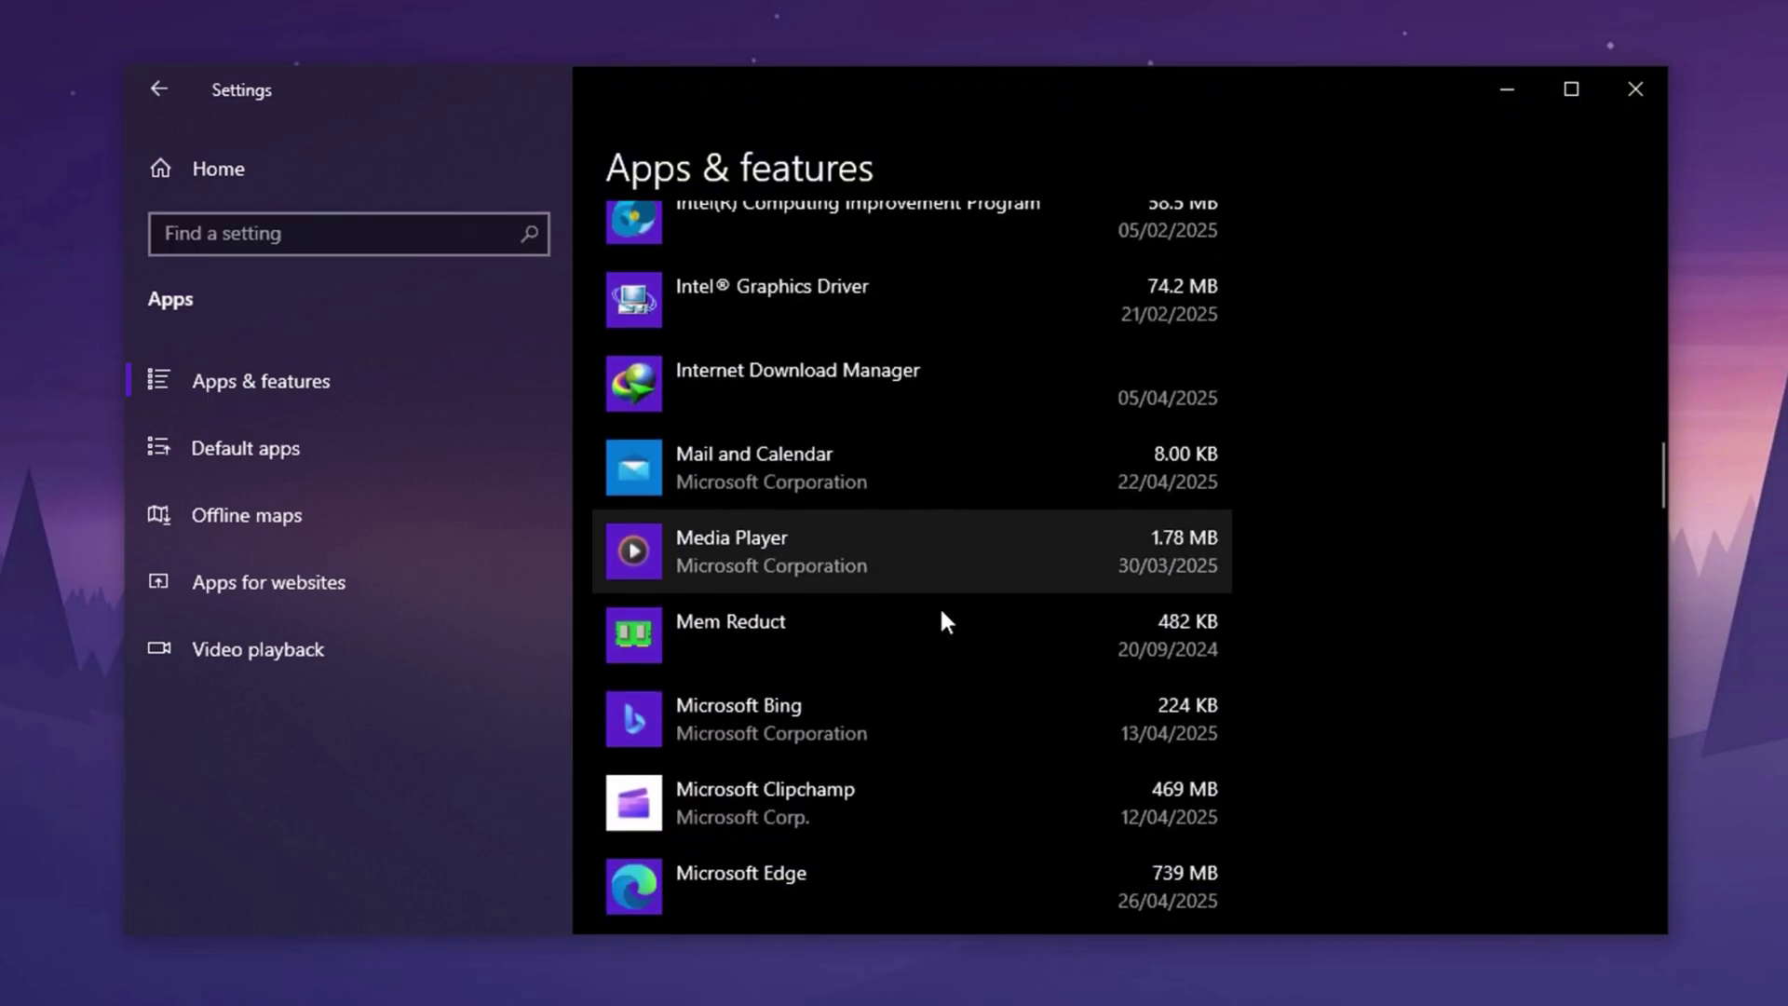
click(921, 497)
scroll(918, 507, down, 4)
click(913, 352)
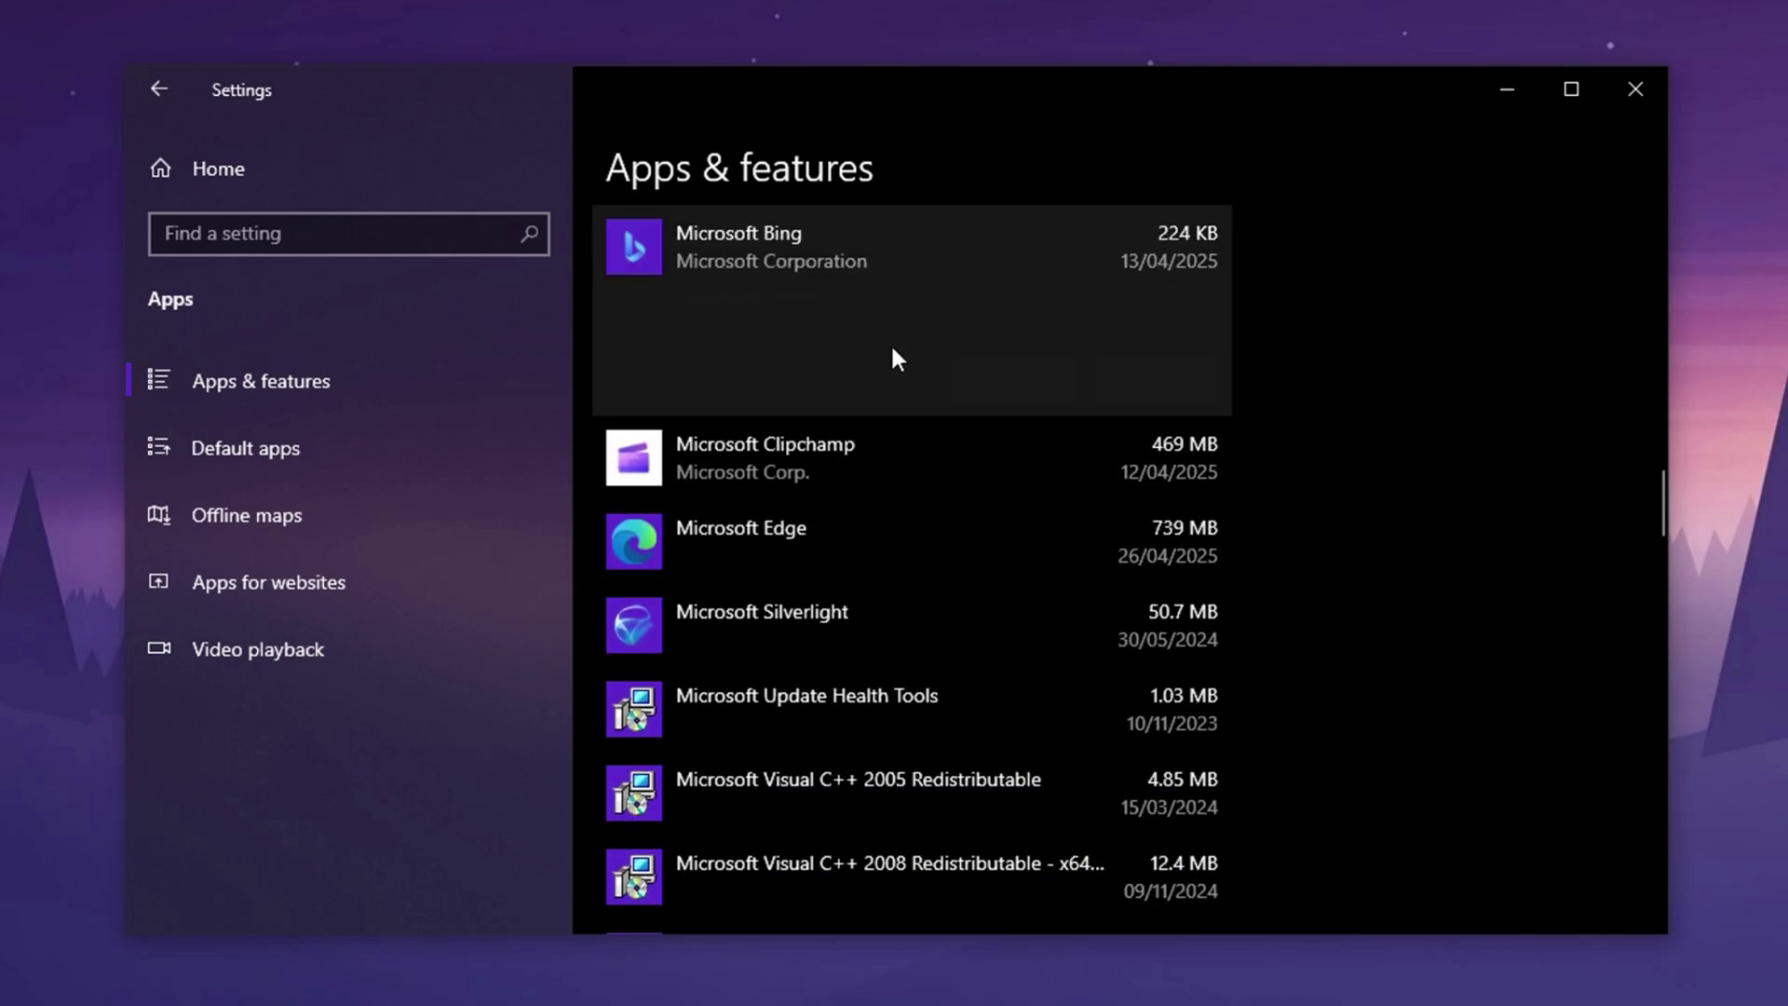
click(868, 473)
click(865, 556)
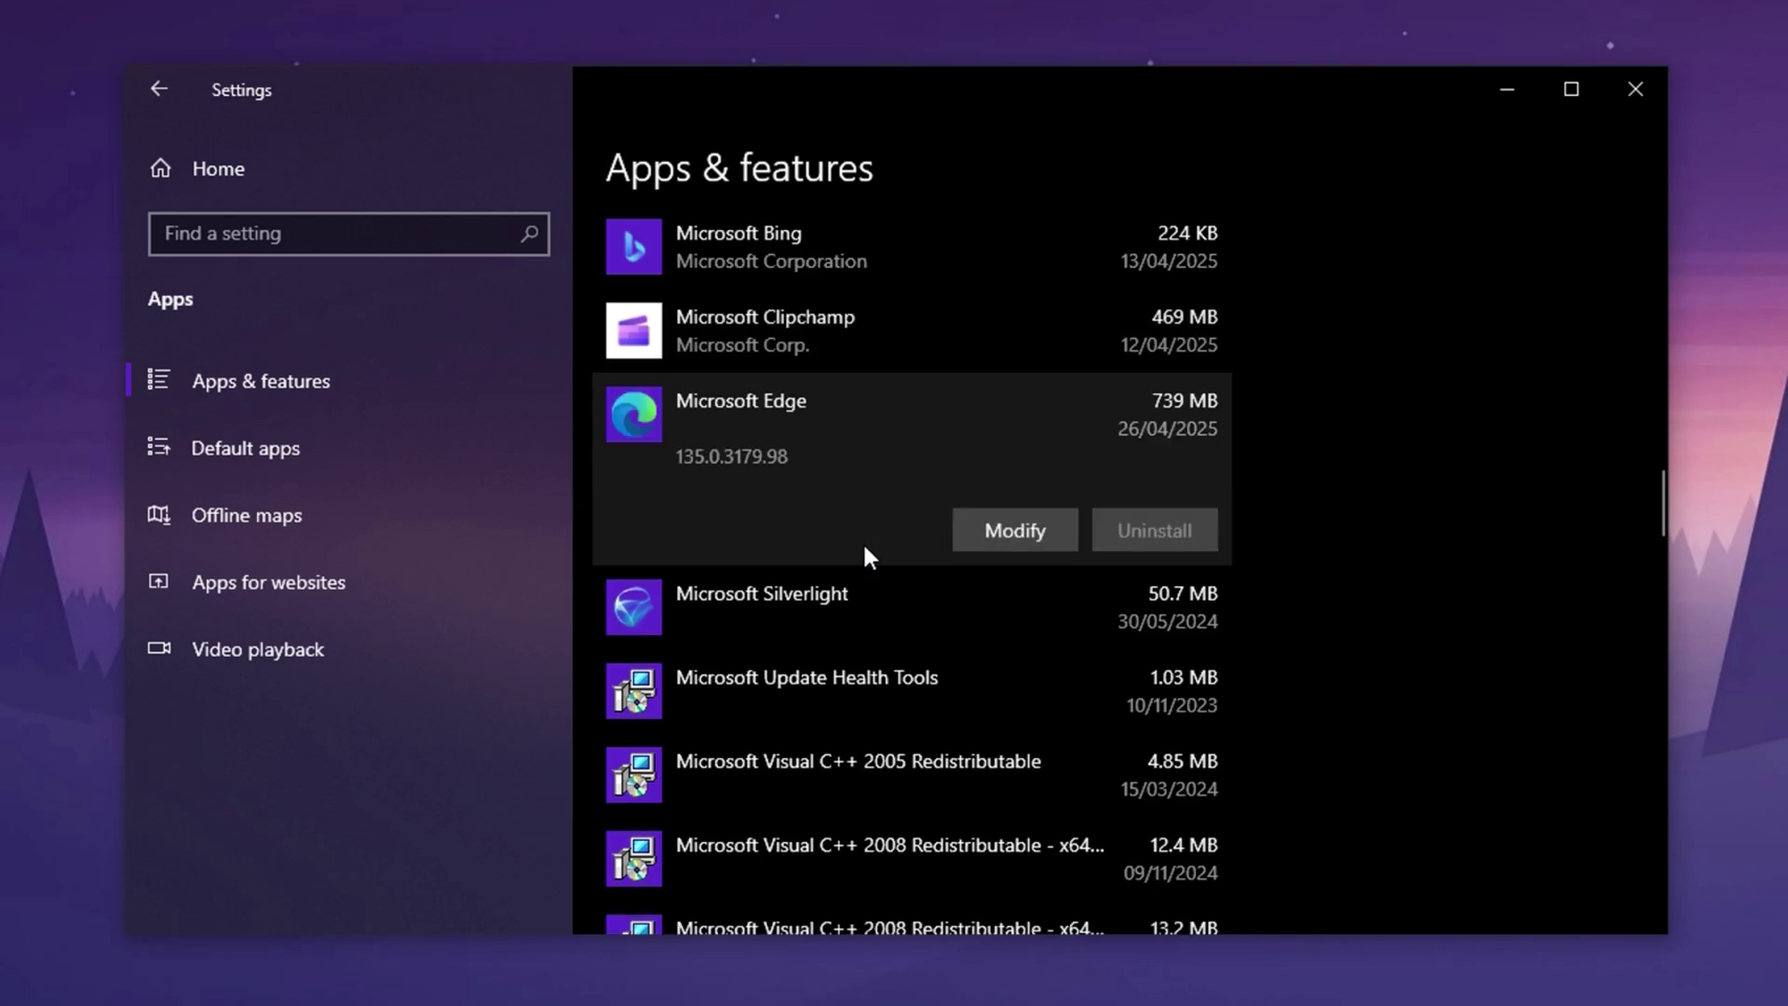
scroll(865, 556, down, 4)
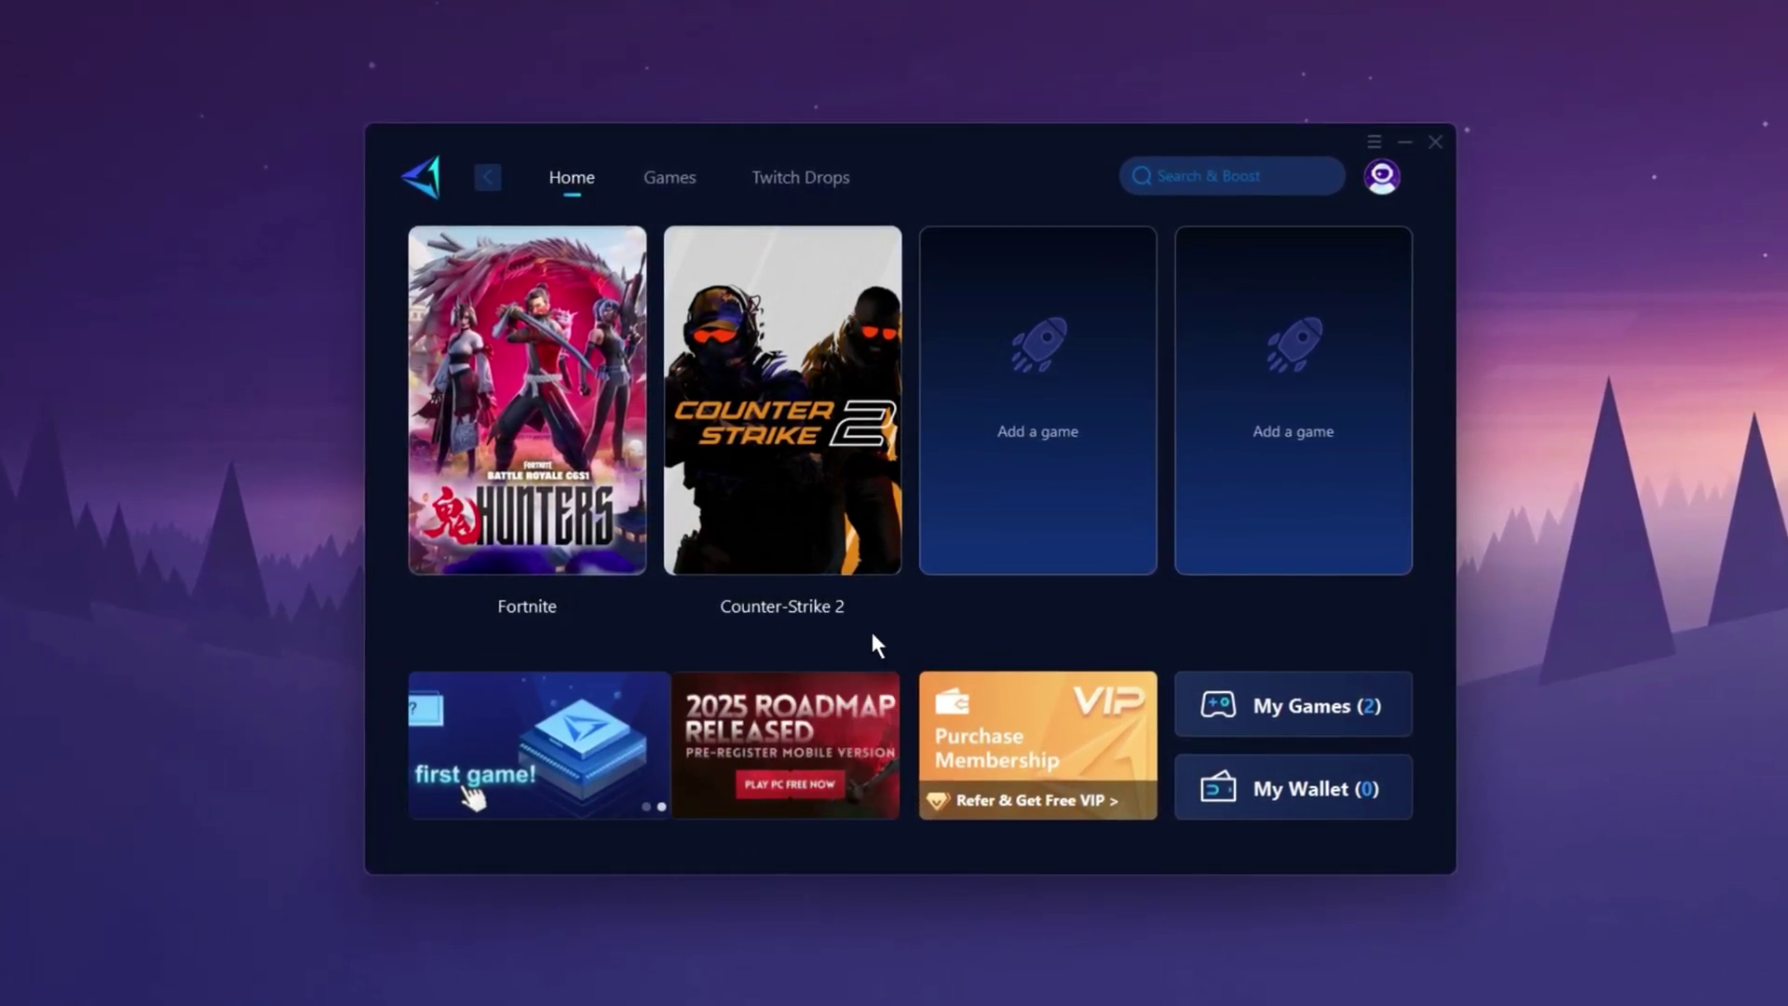
Step: Switch to the game booster app and start a boost for Counter-Strike 2
mouse_move(812, 554)
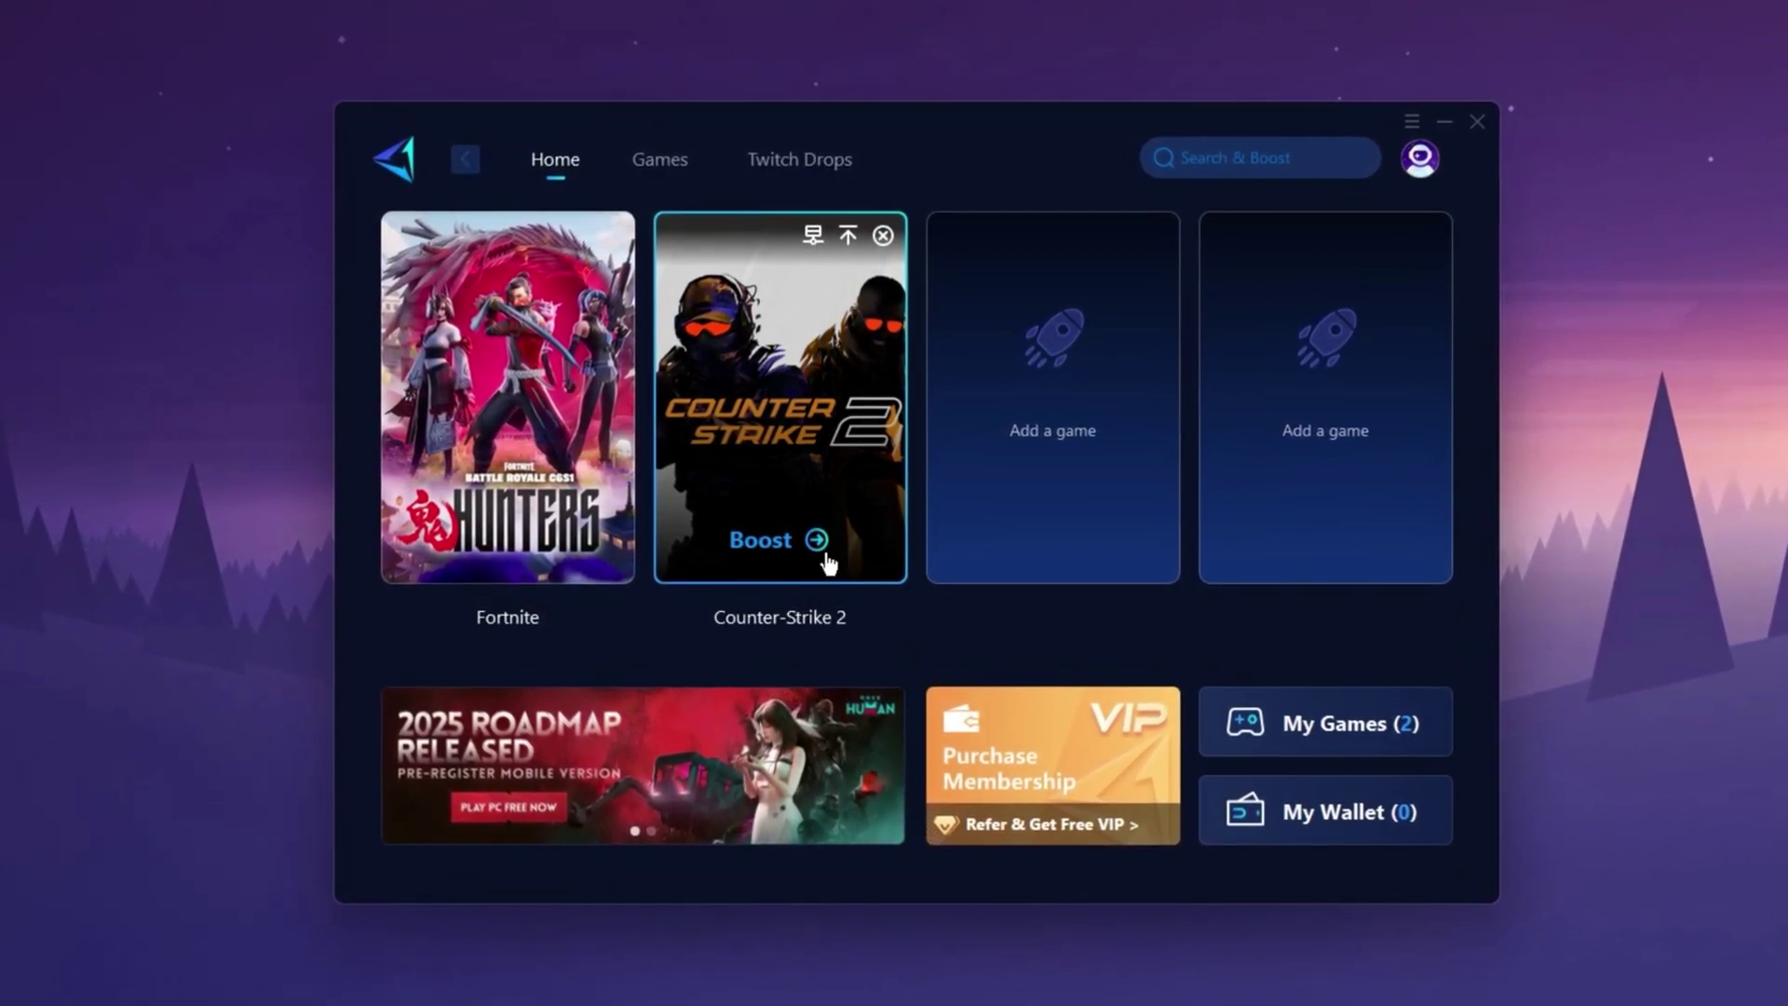
click(825, 555)
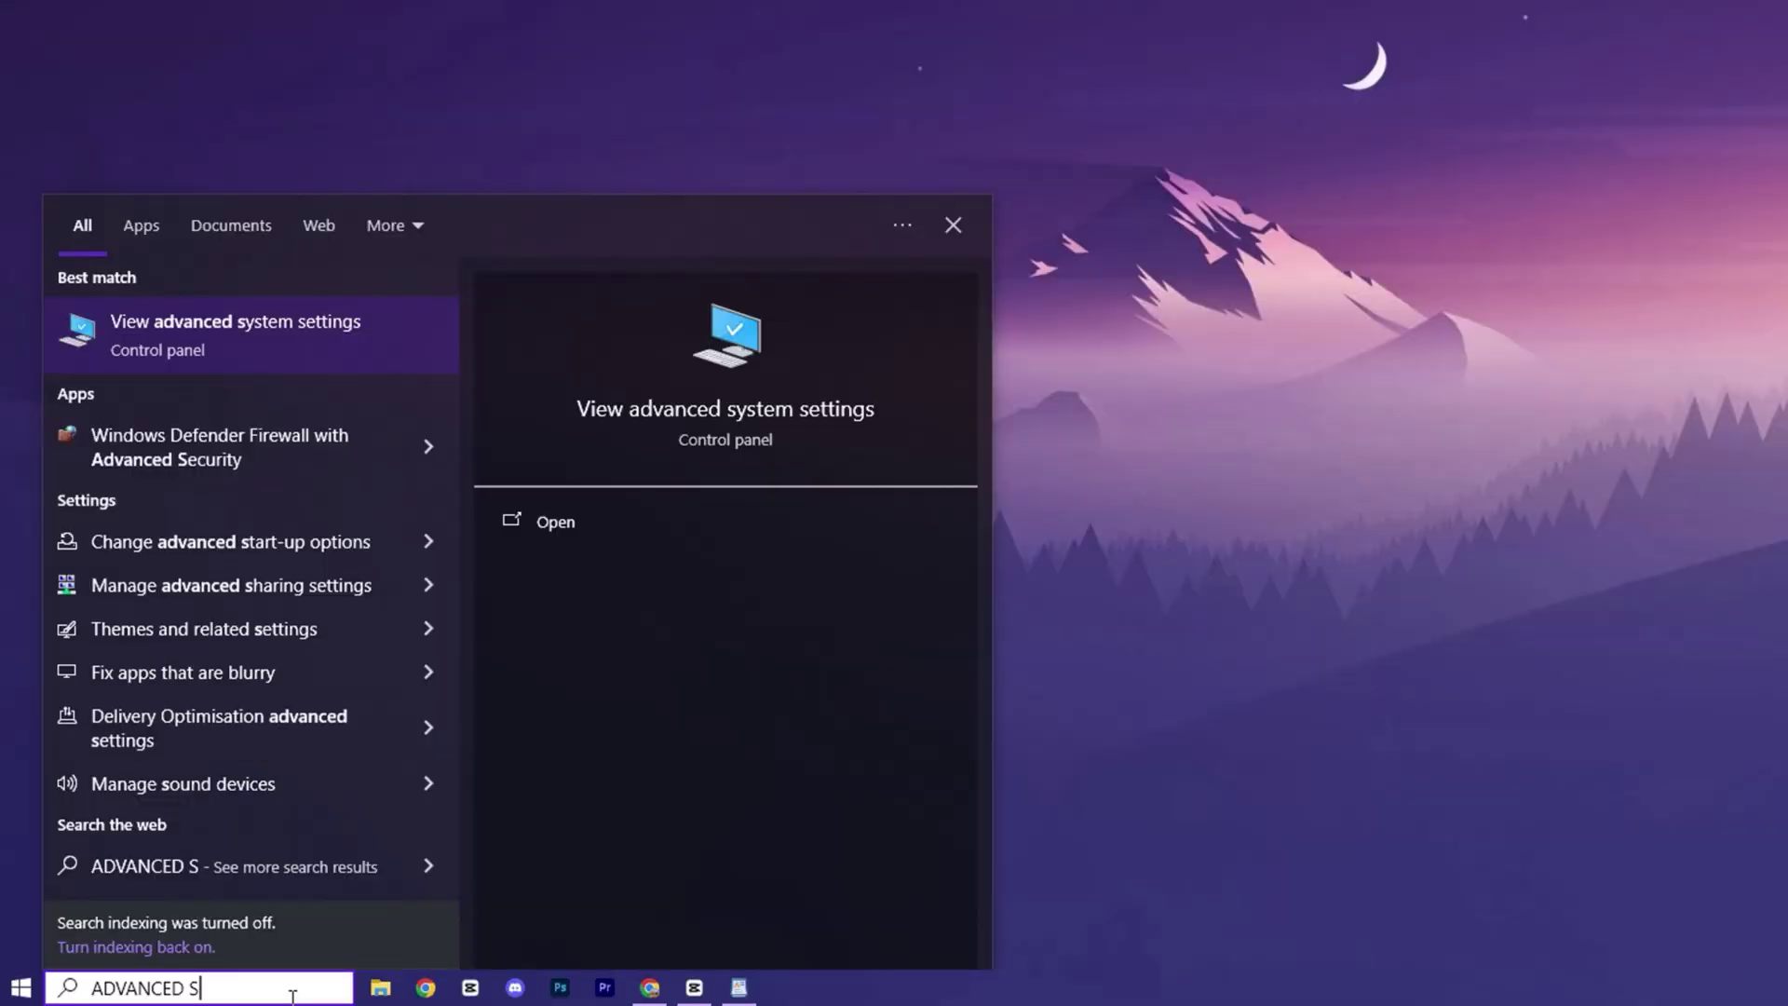
Step: Find and open the advanced system settings and bring up the Performance Options
text(YSTEM)
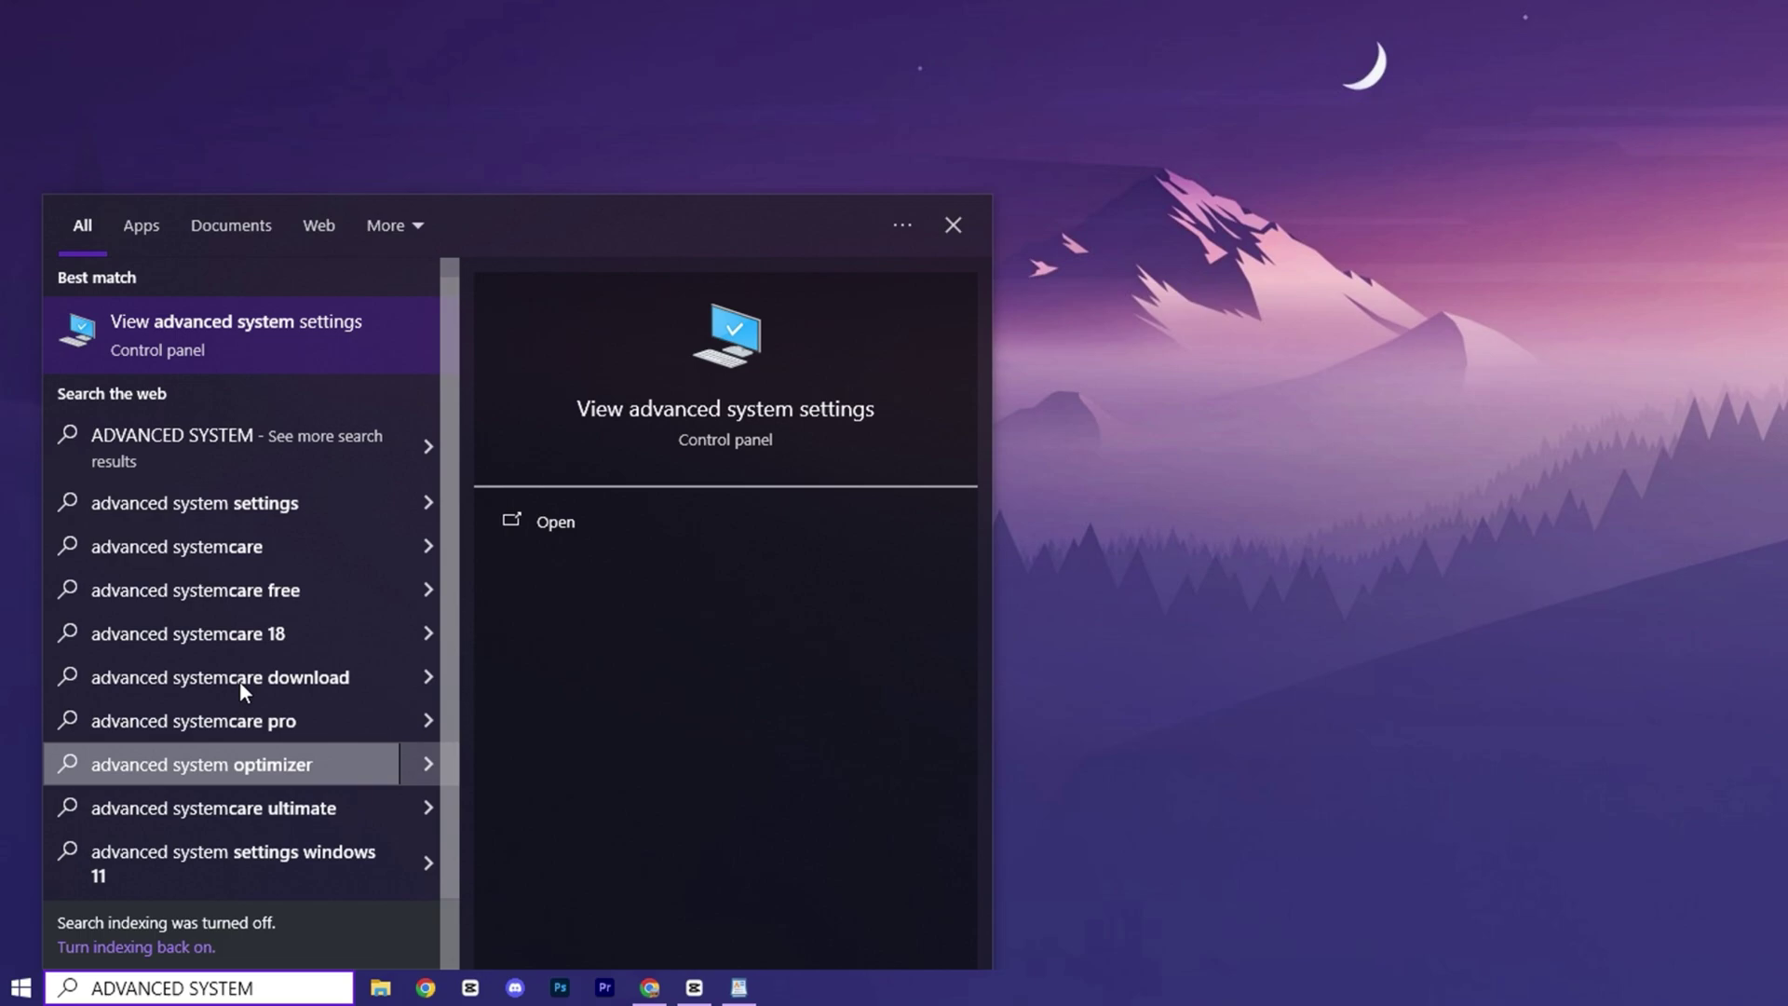
click(139, 351)
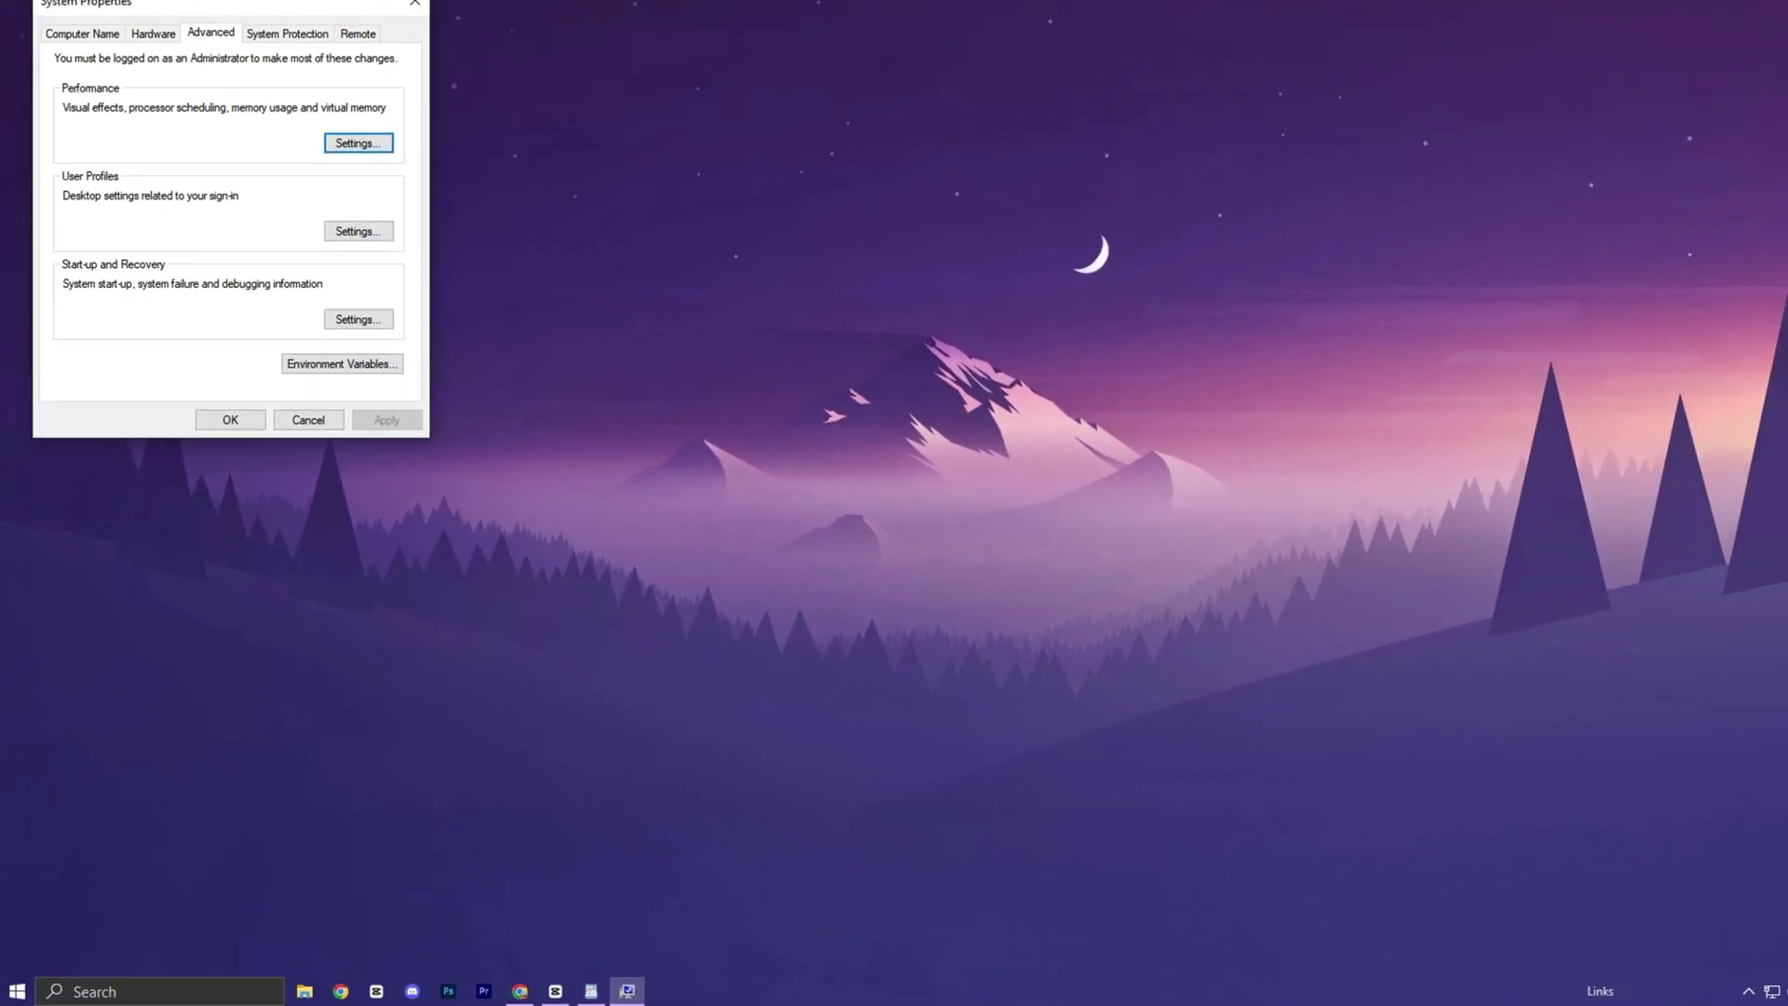
drag(159, 5, 730, 130)
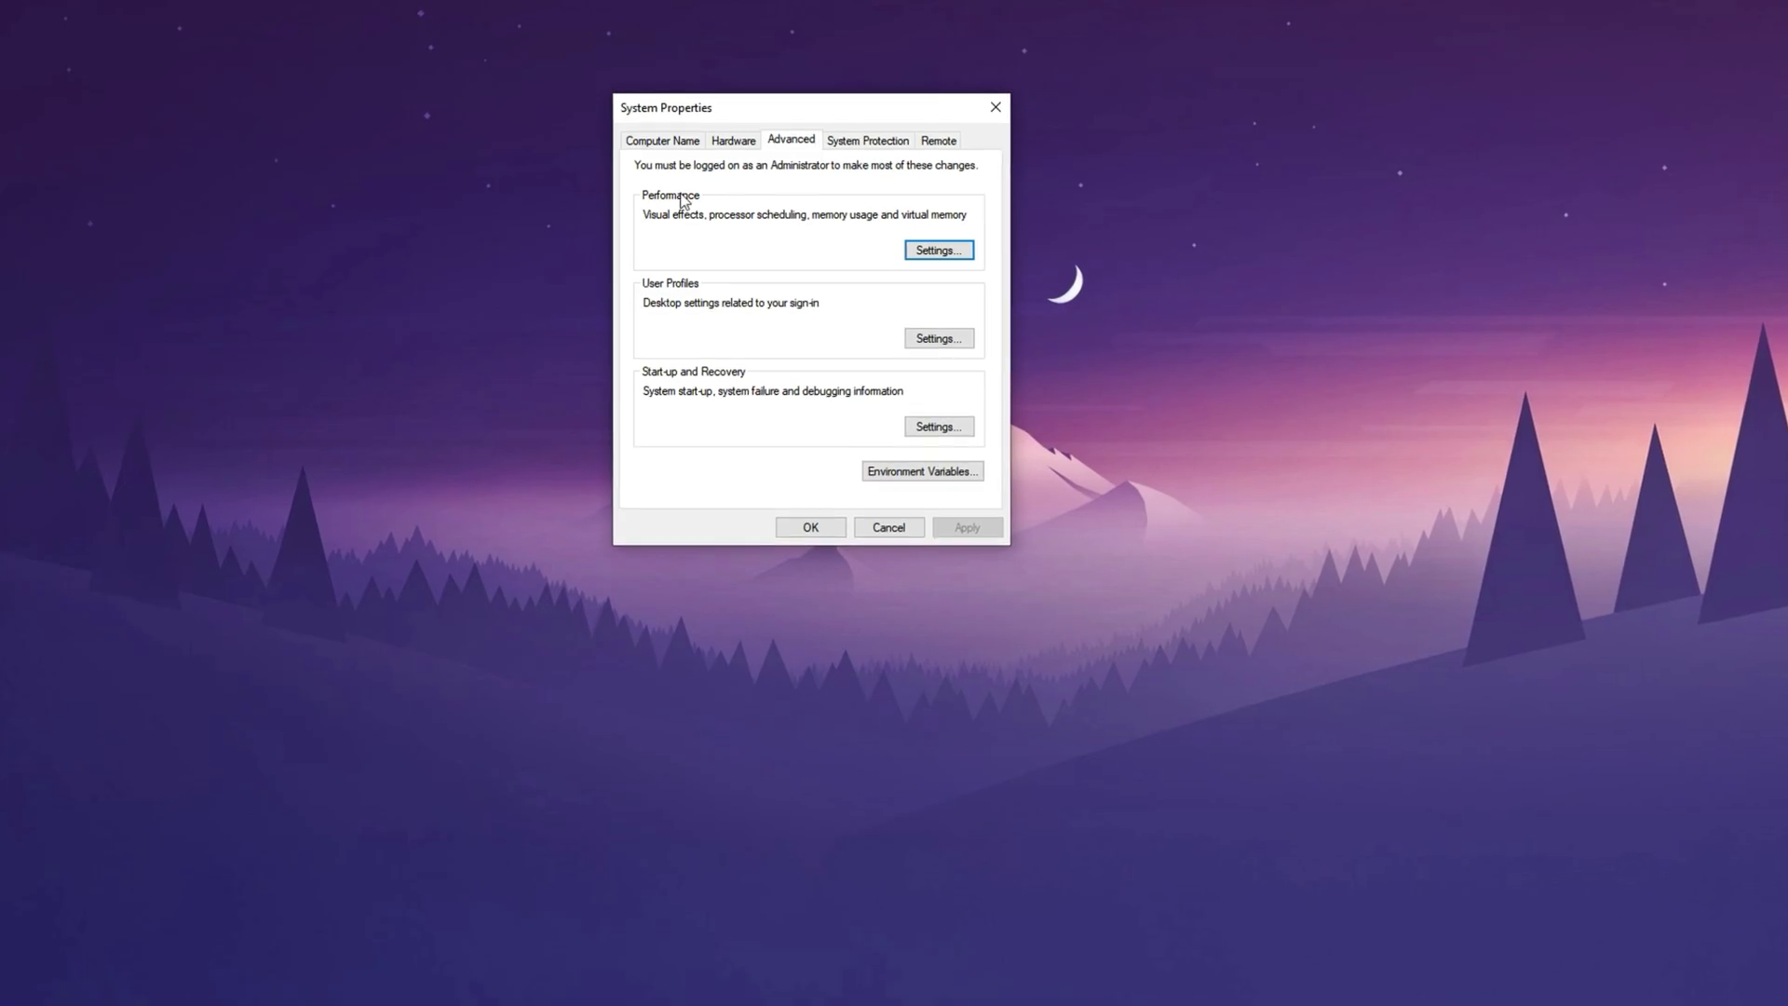
click(936, 253)
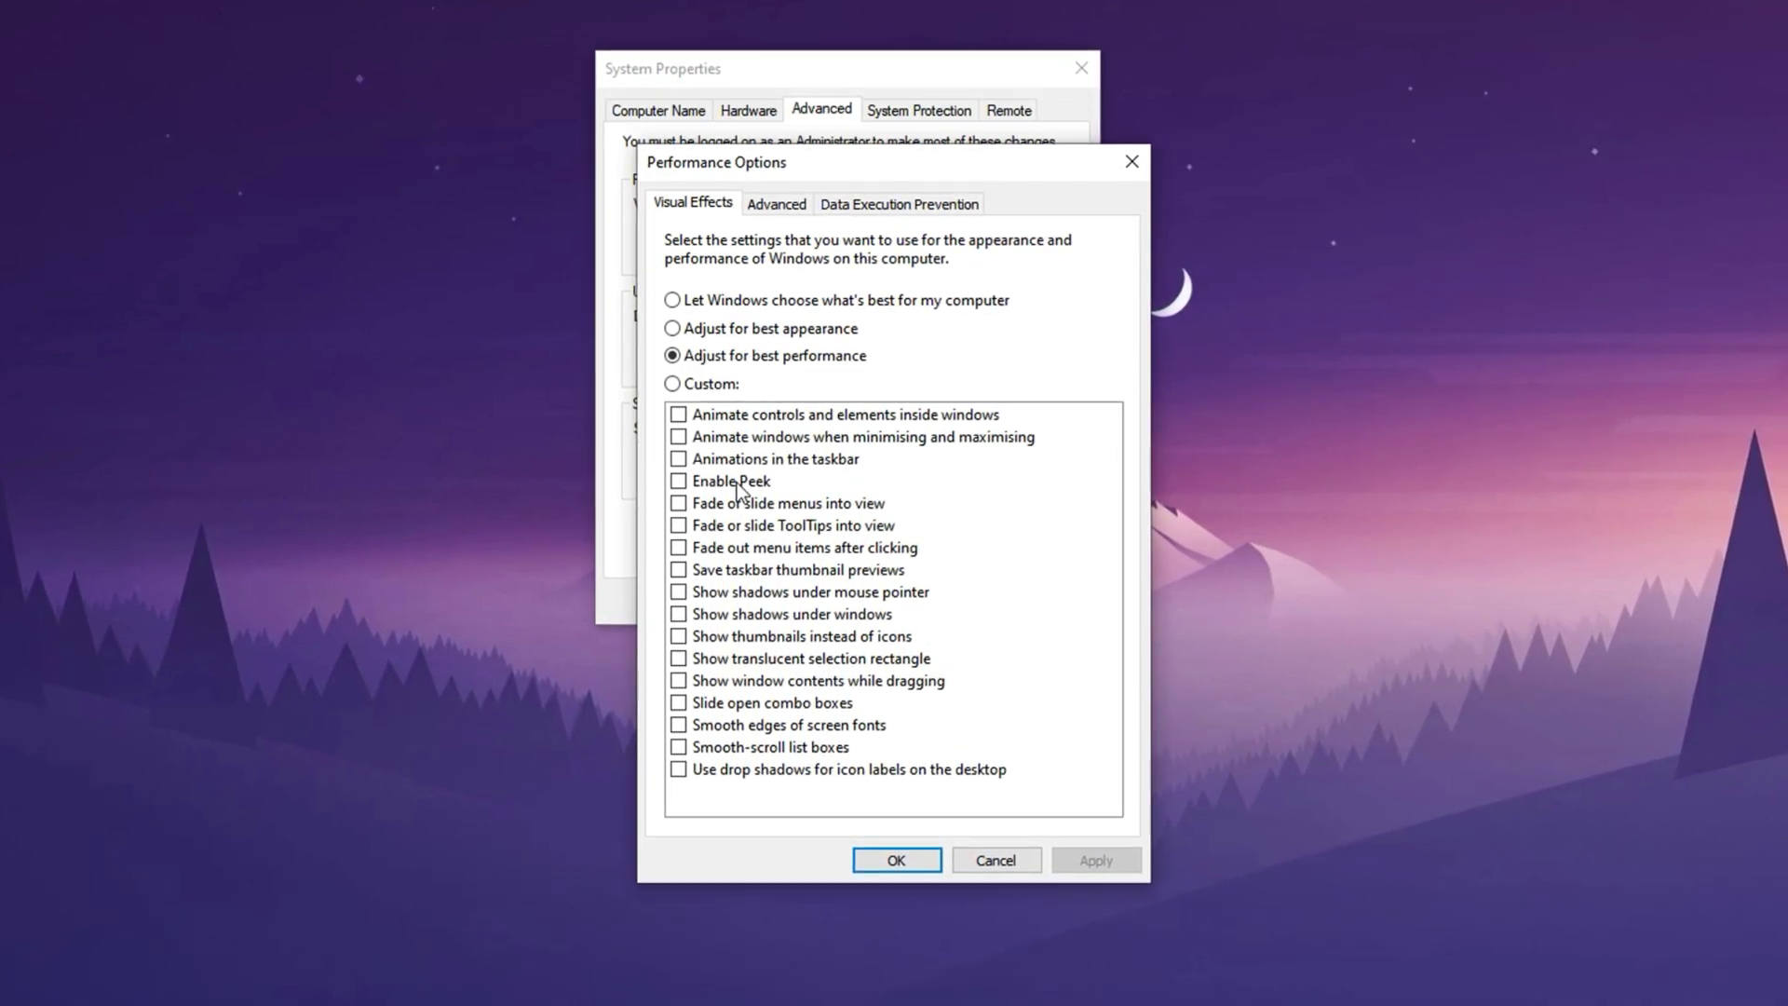
Step: Enable only the visual effects for animating windows when minimising and maximising, thumbnails instead of icons, and smooth edges of screen fonts
click(679, 439)
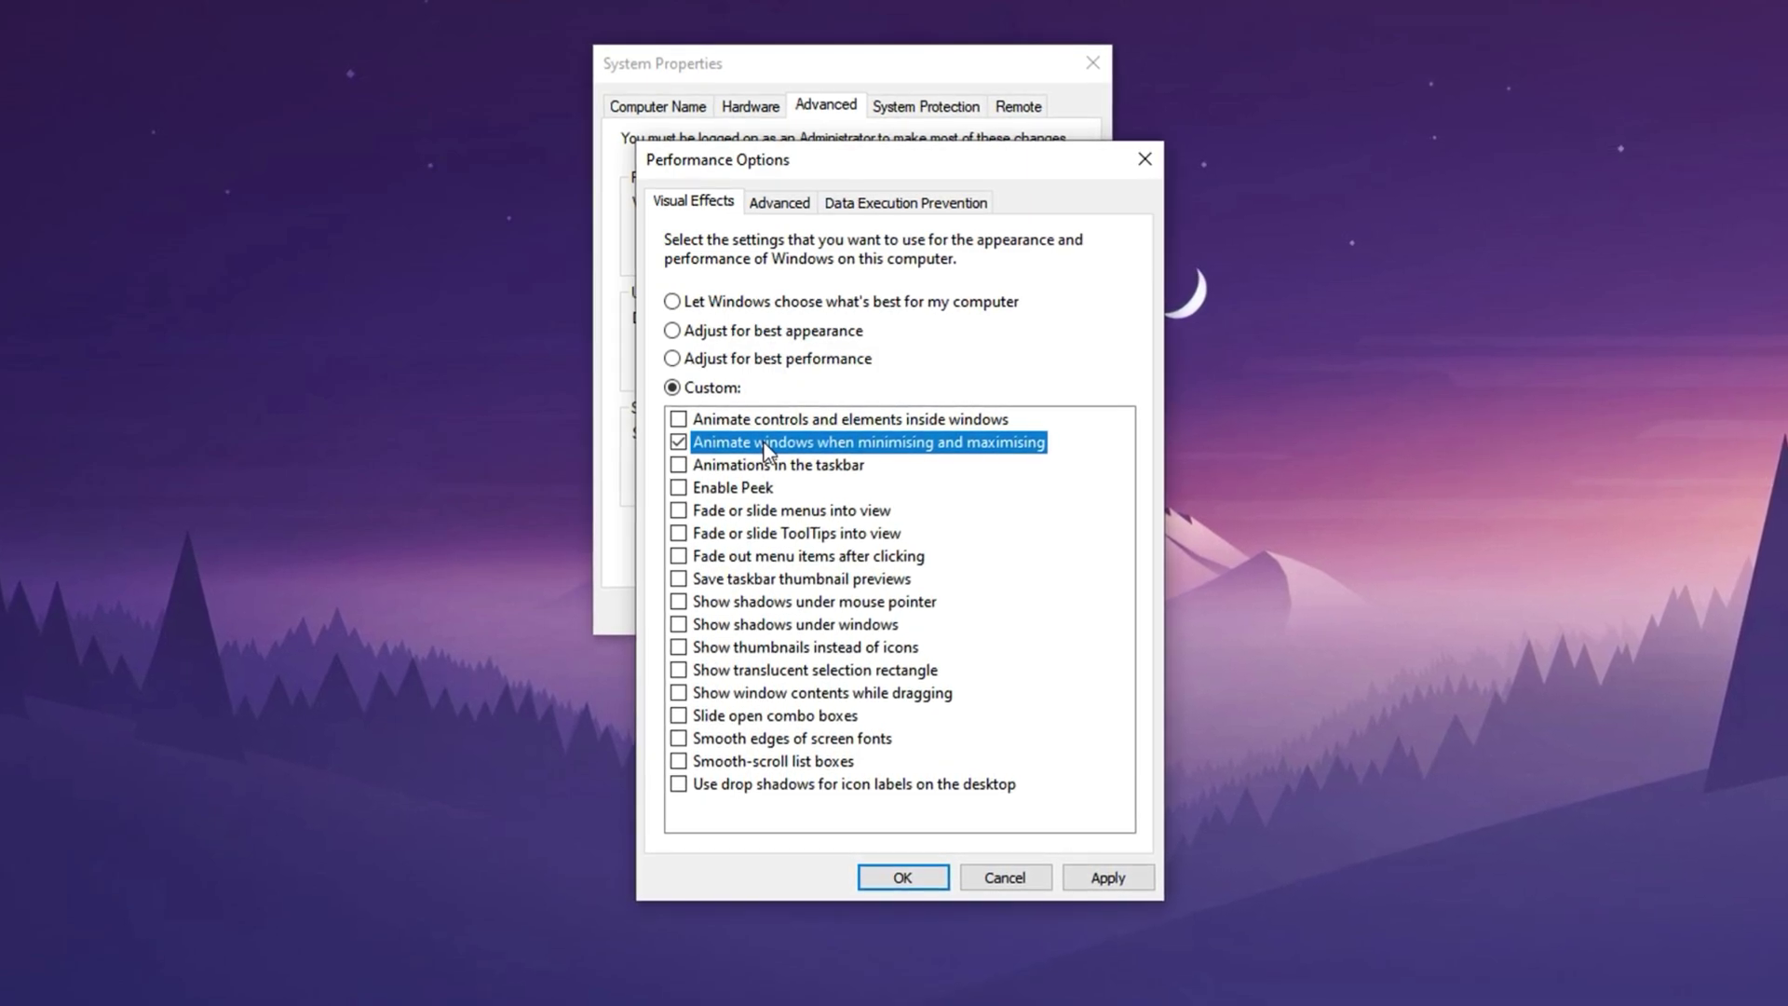
click(730, 651)
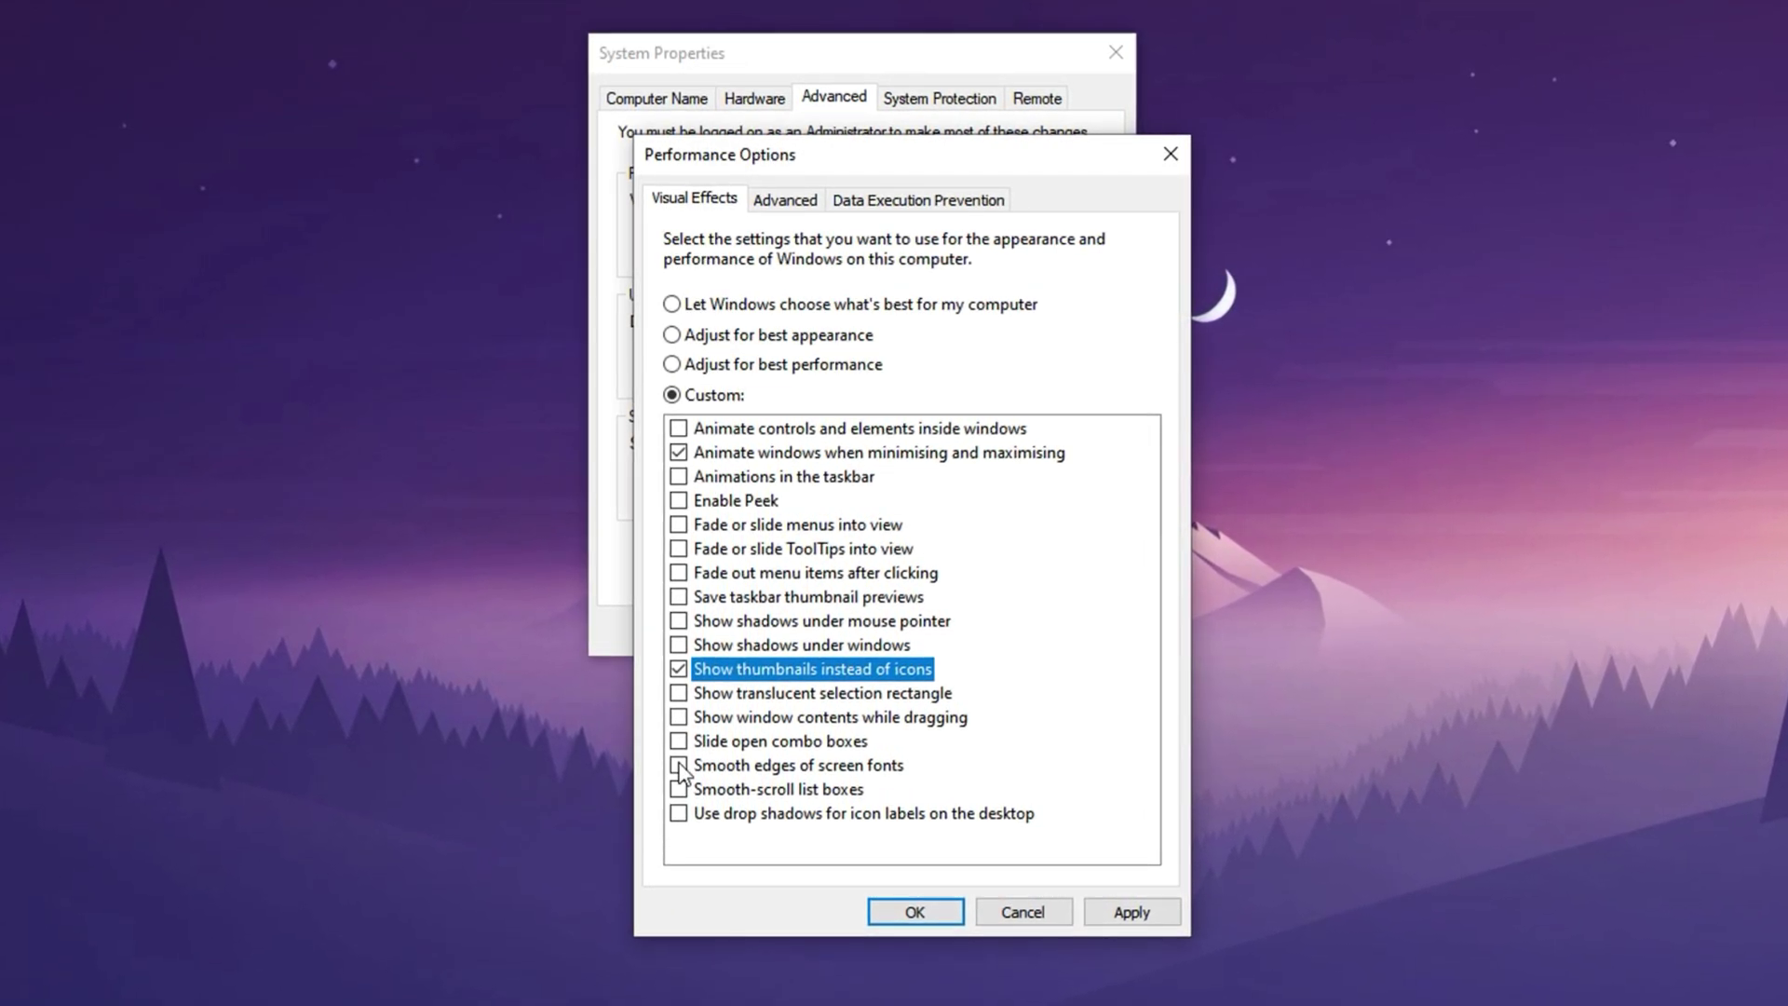
click(775, 764)
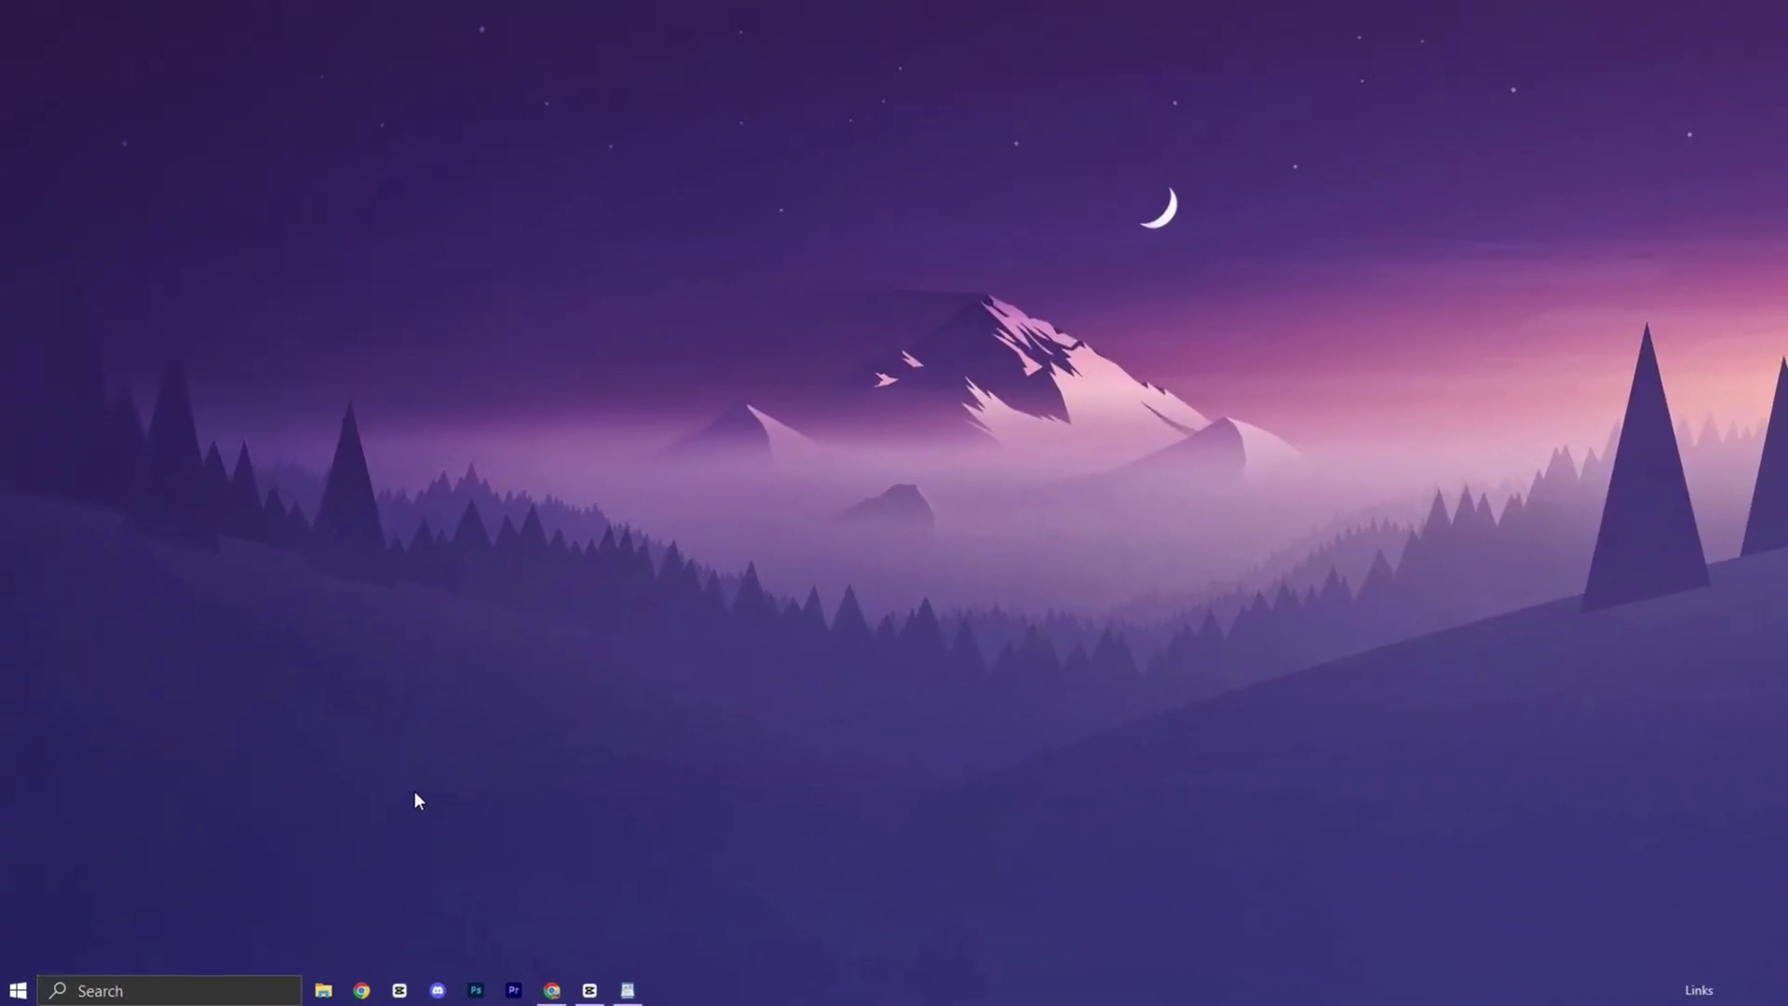
Step: Search for System Configuration, open it and bring up the advanced boot options
click(246, 990)
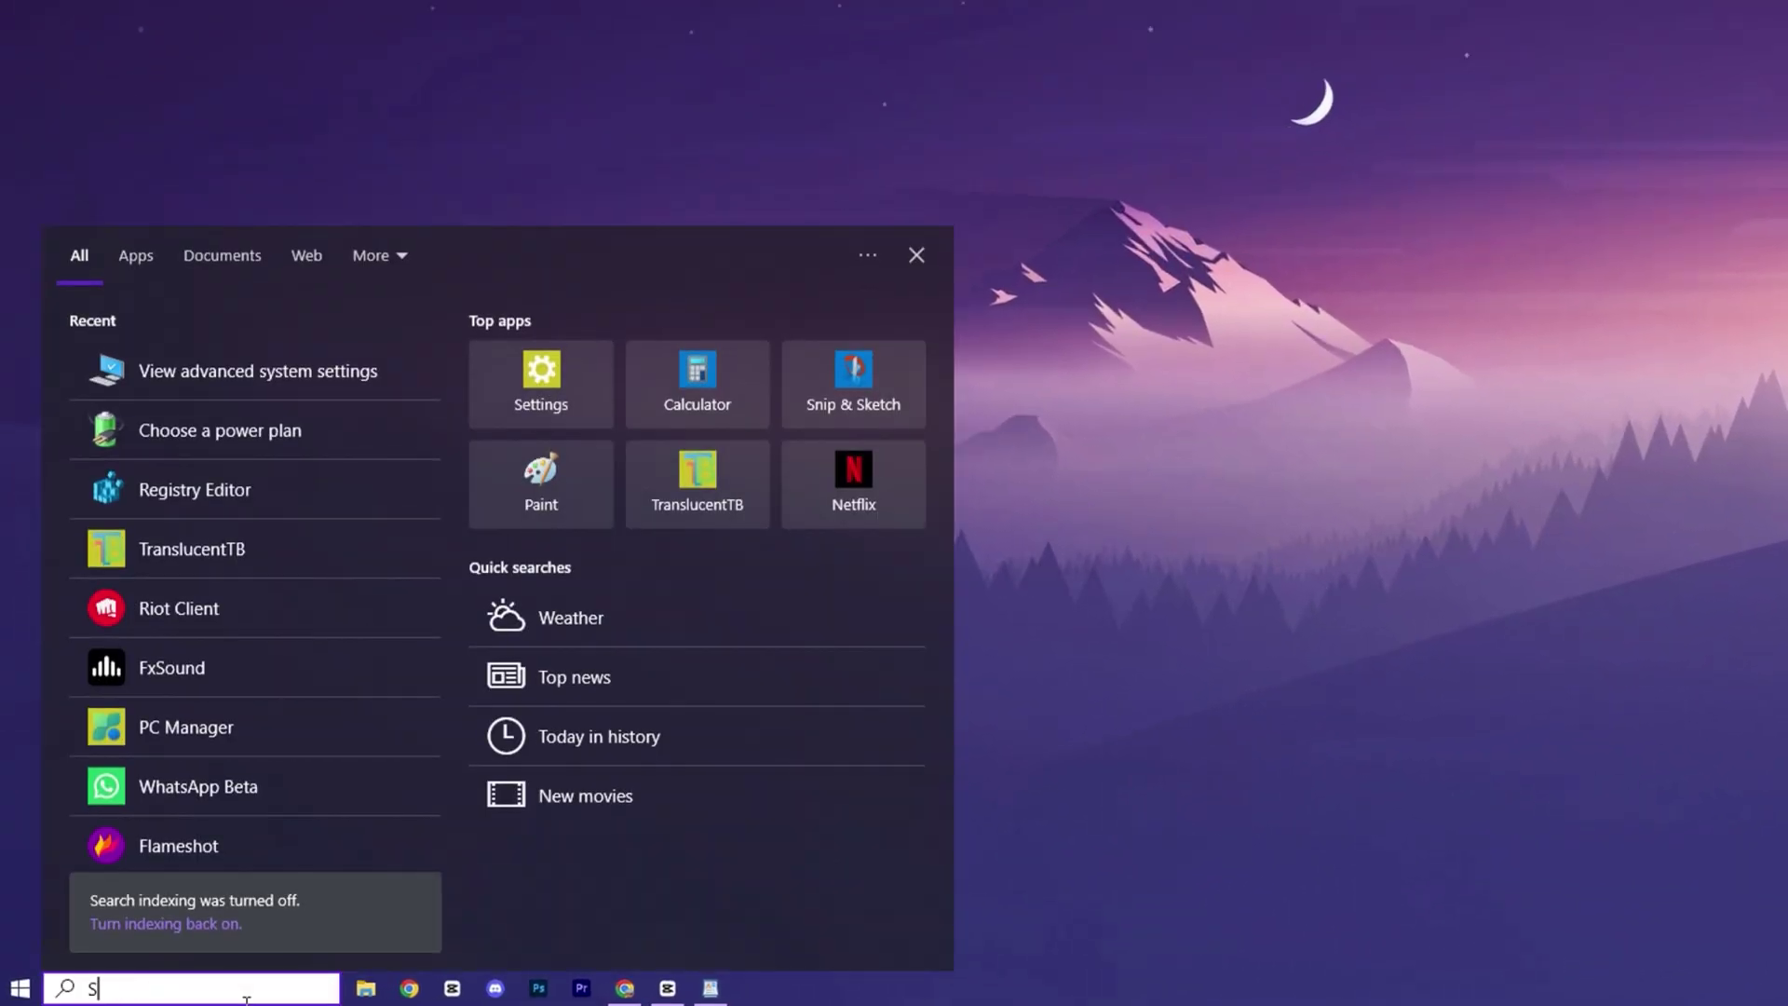
text(SYSTEM CO)
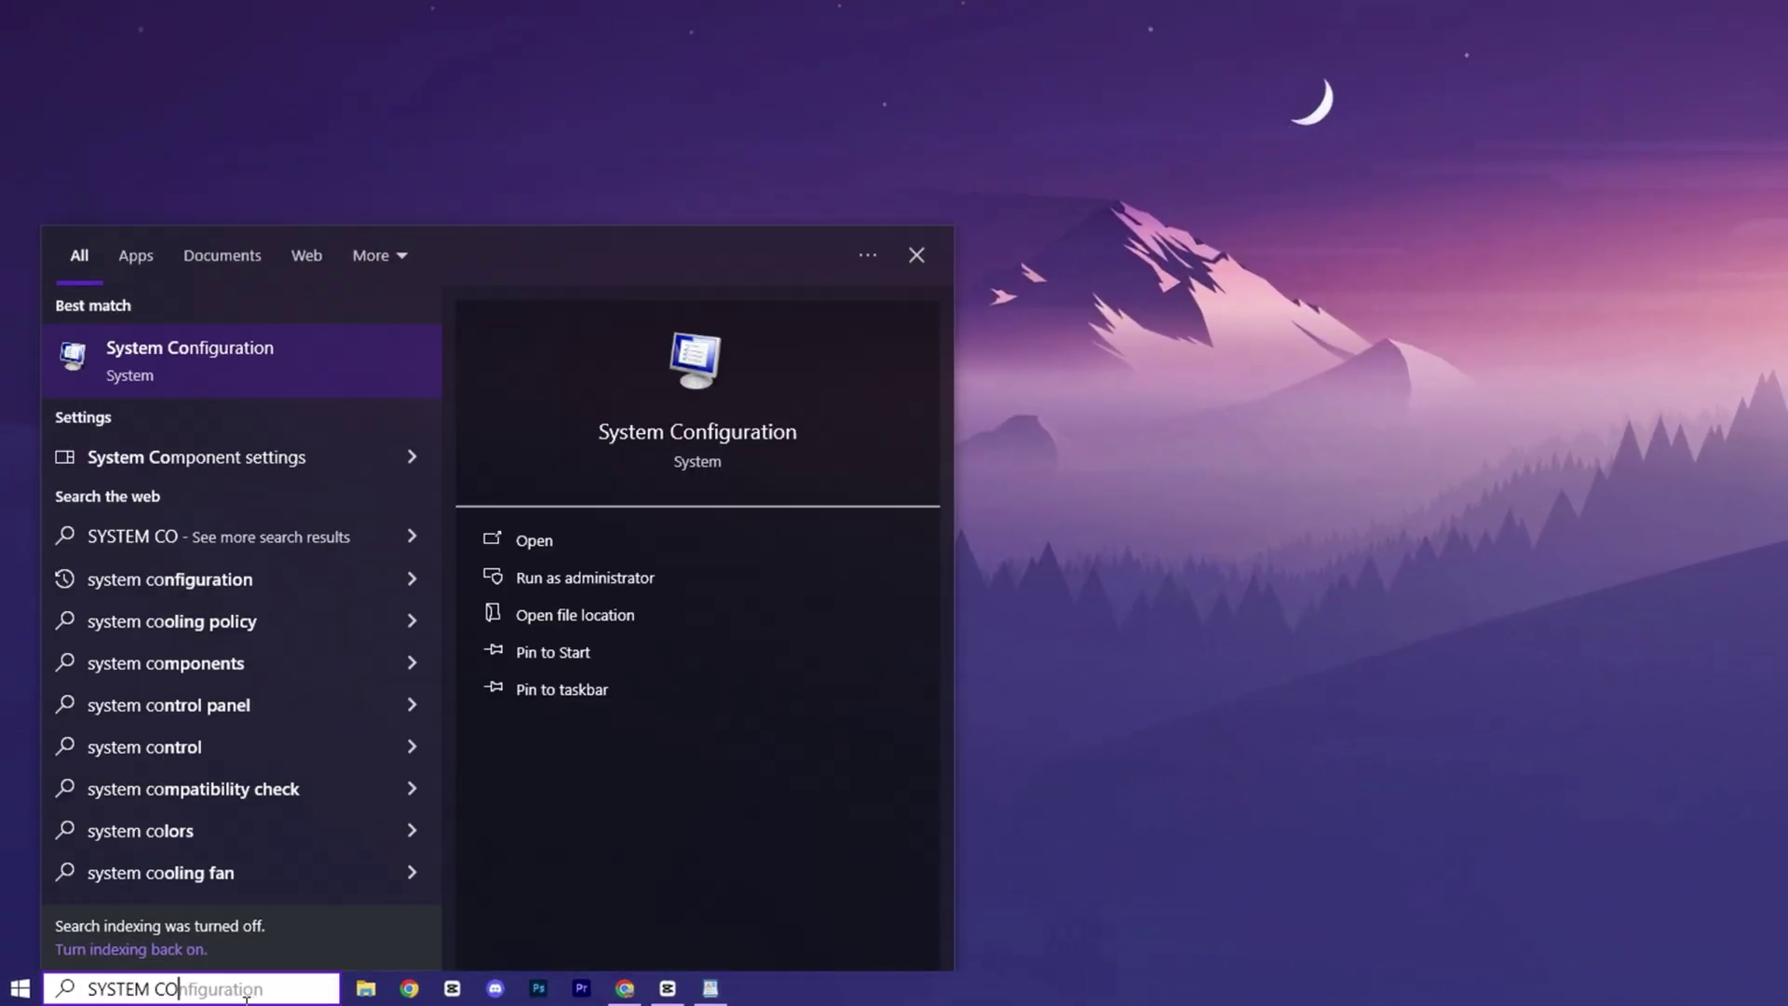
click(259, 371)
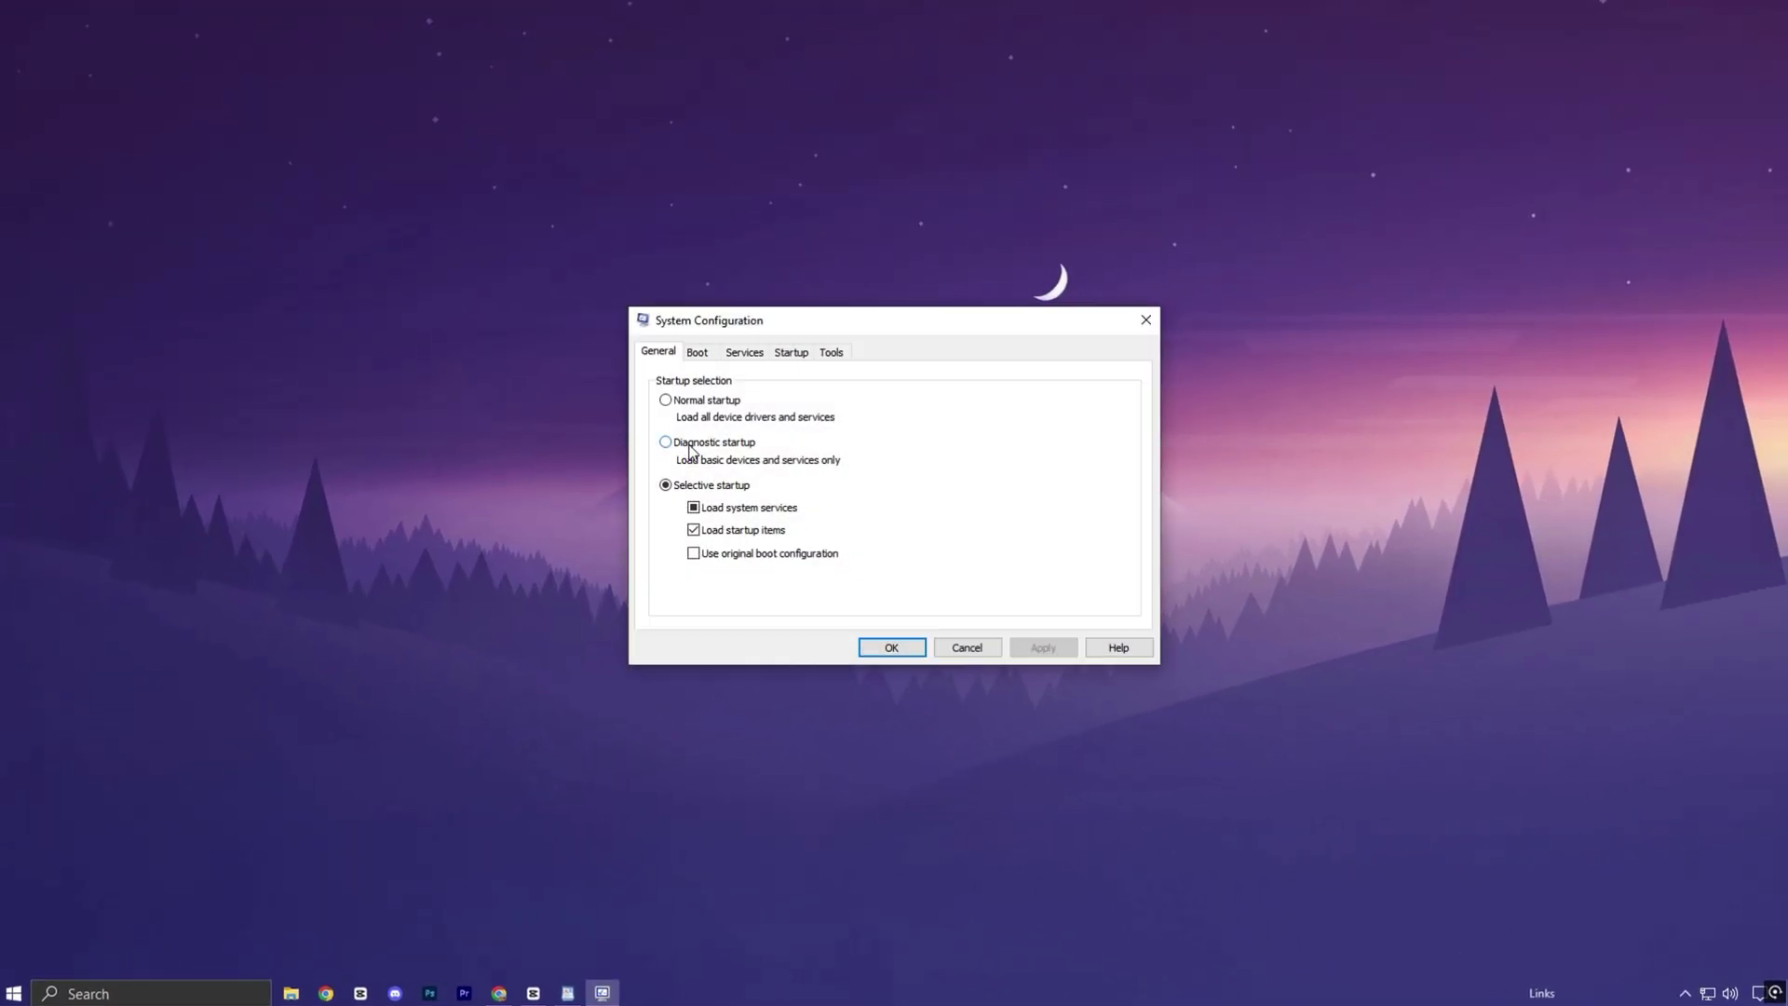
click(695, 351)
click(674, 486)
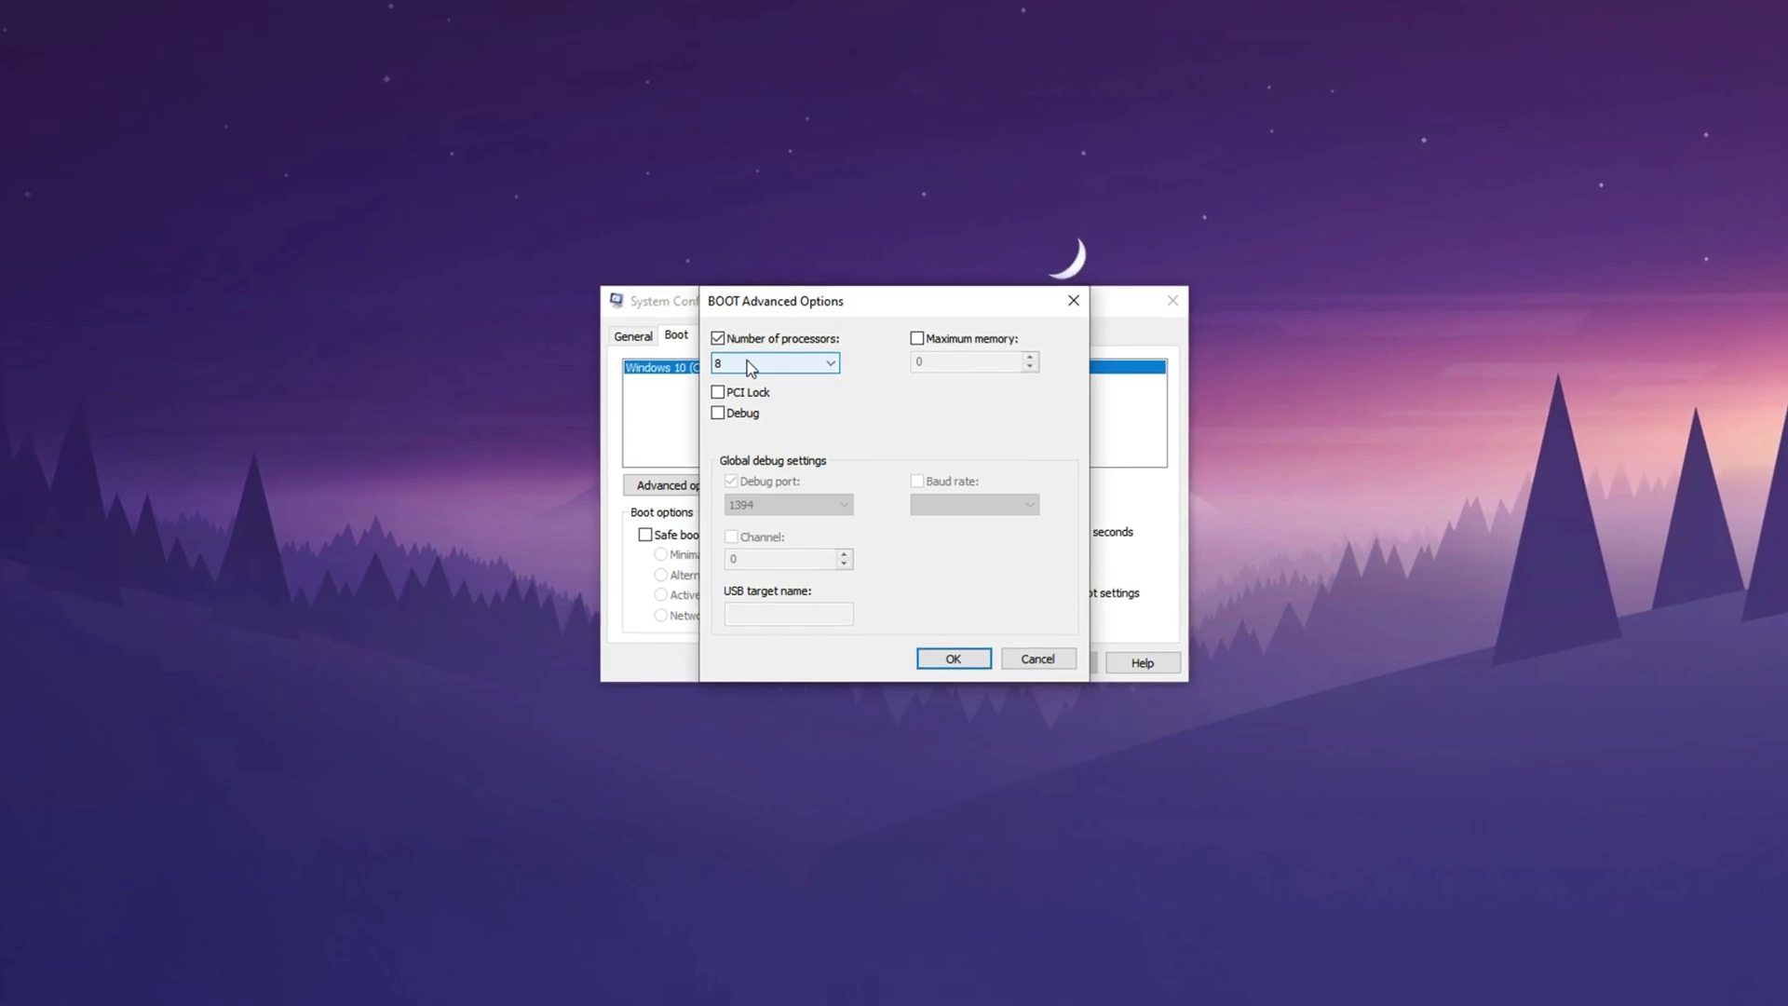
Step: Set the number of boot processors to 8, switch Debug on and back off, and accept the advanced boot options
click(750, 368)
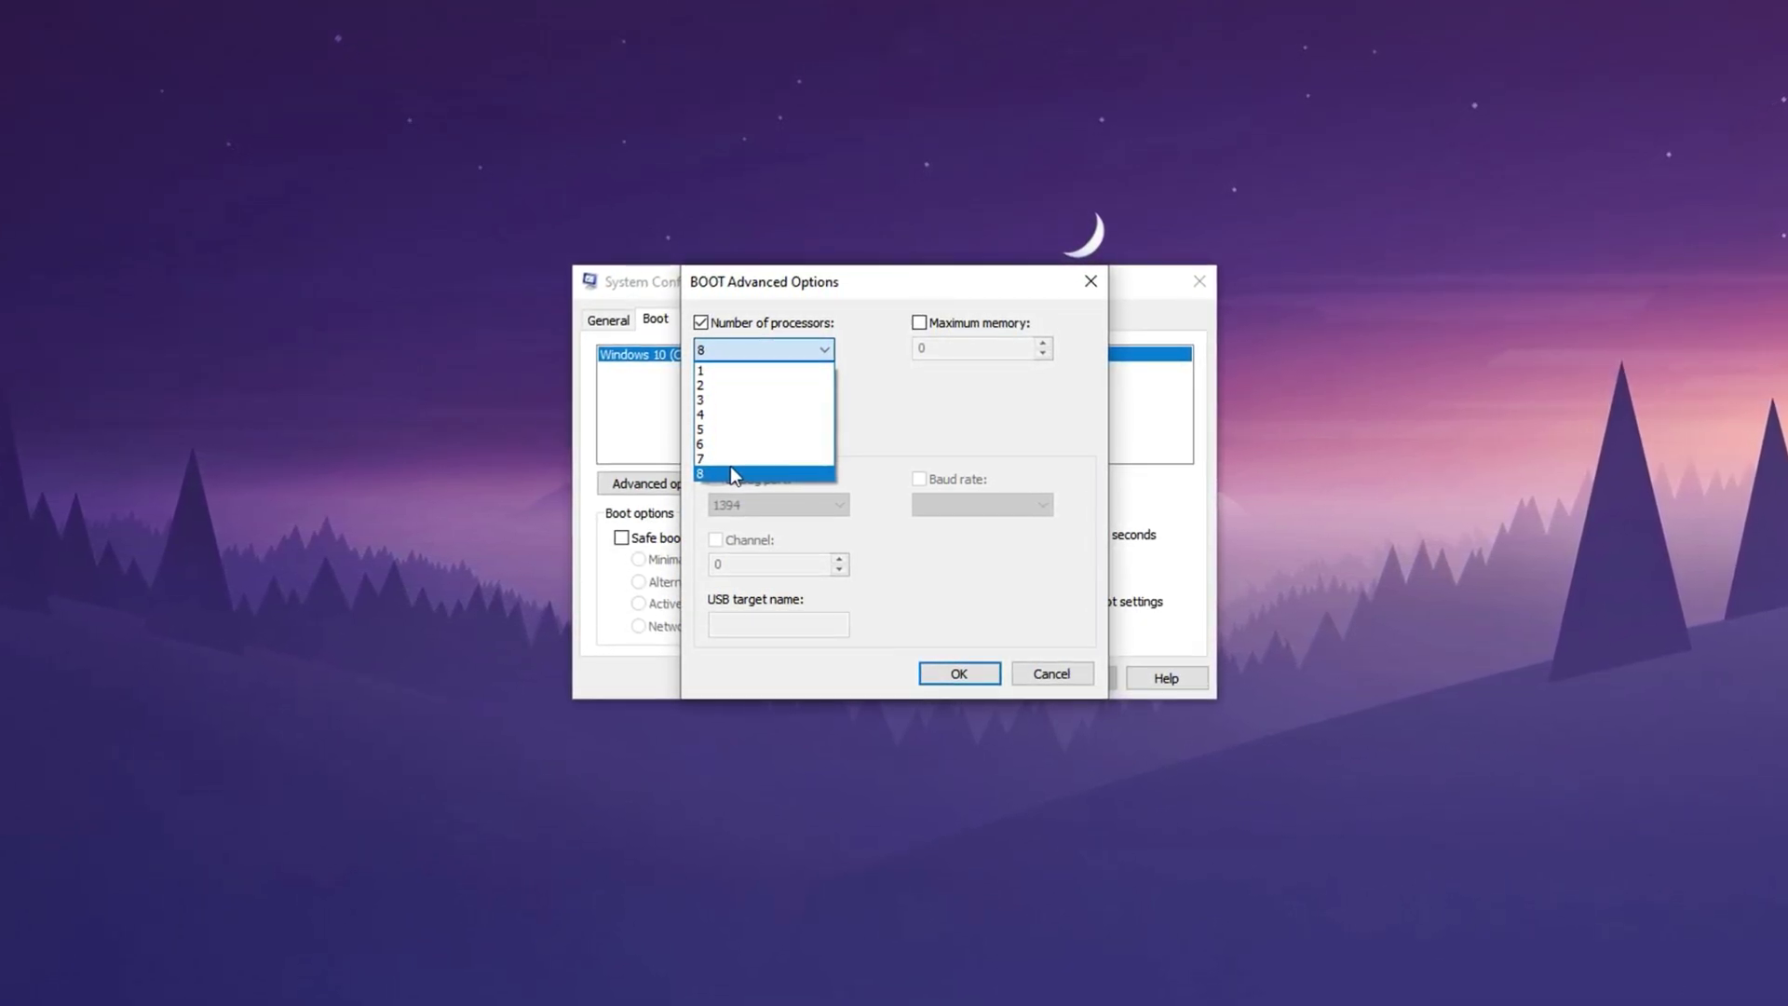
click(728, 471)
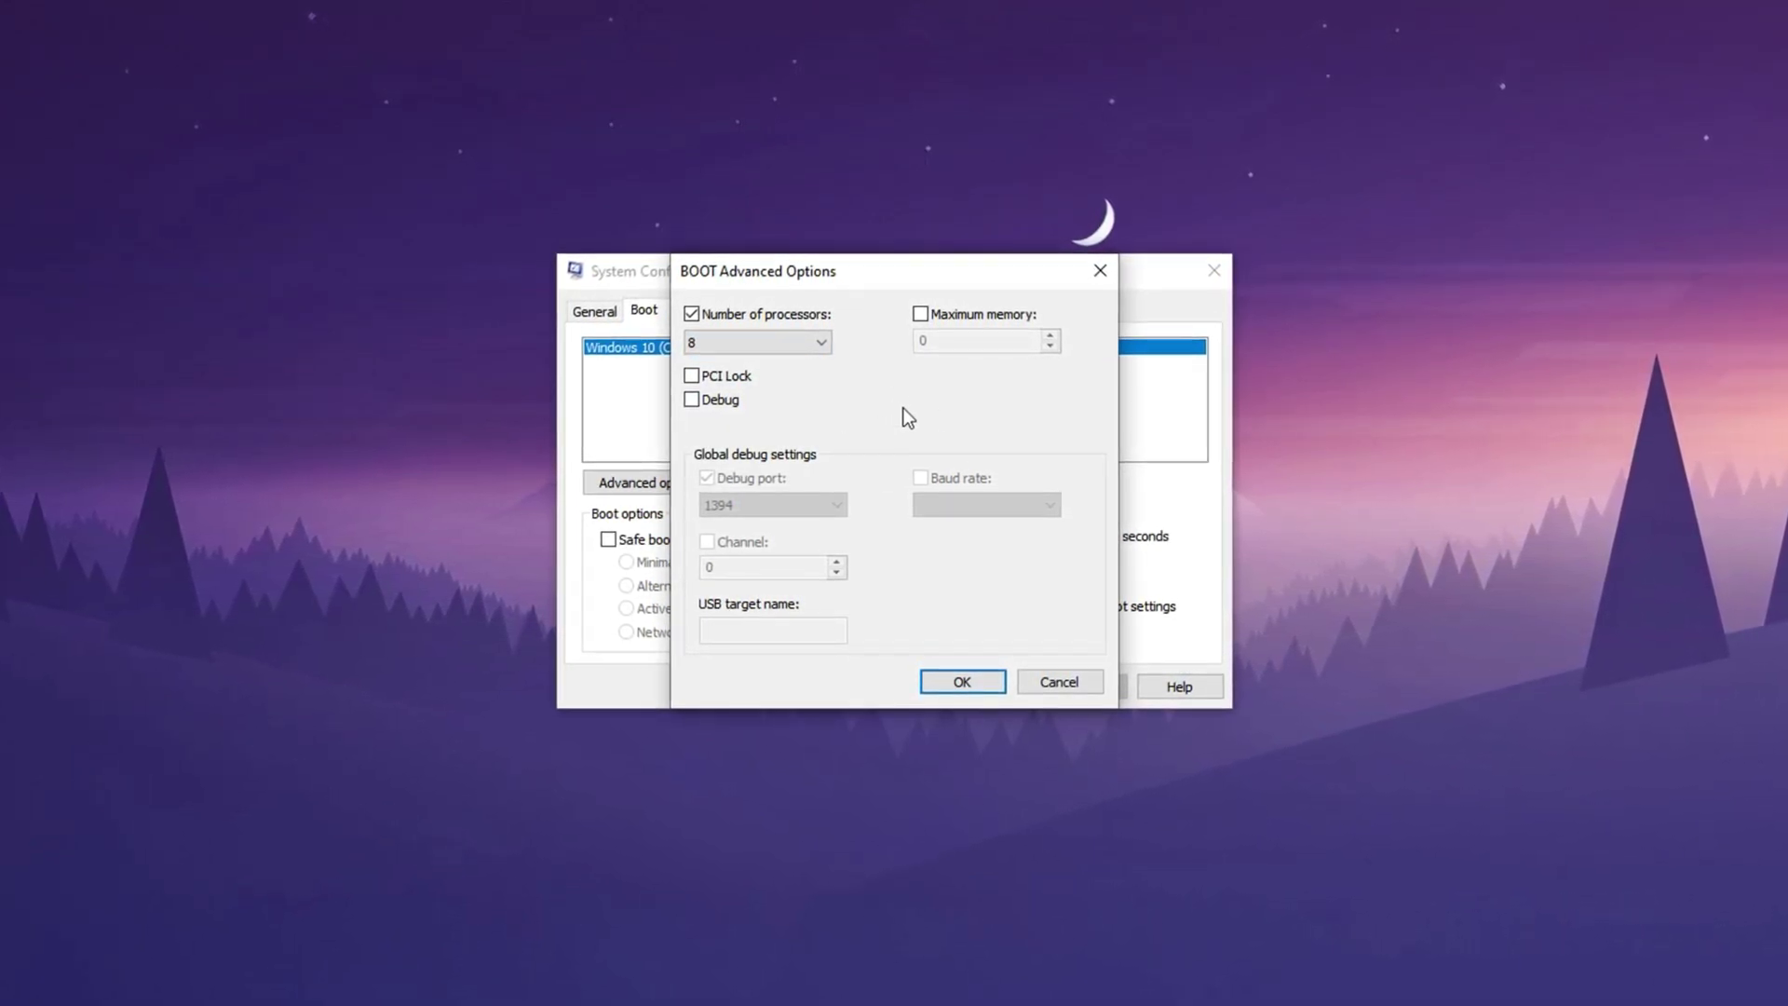
key(alt+d)
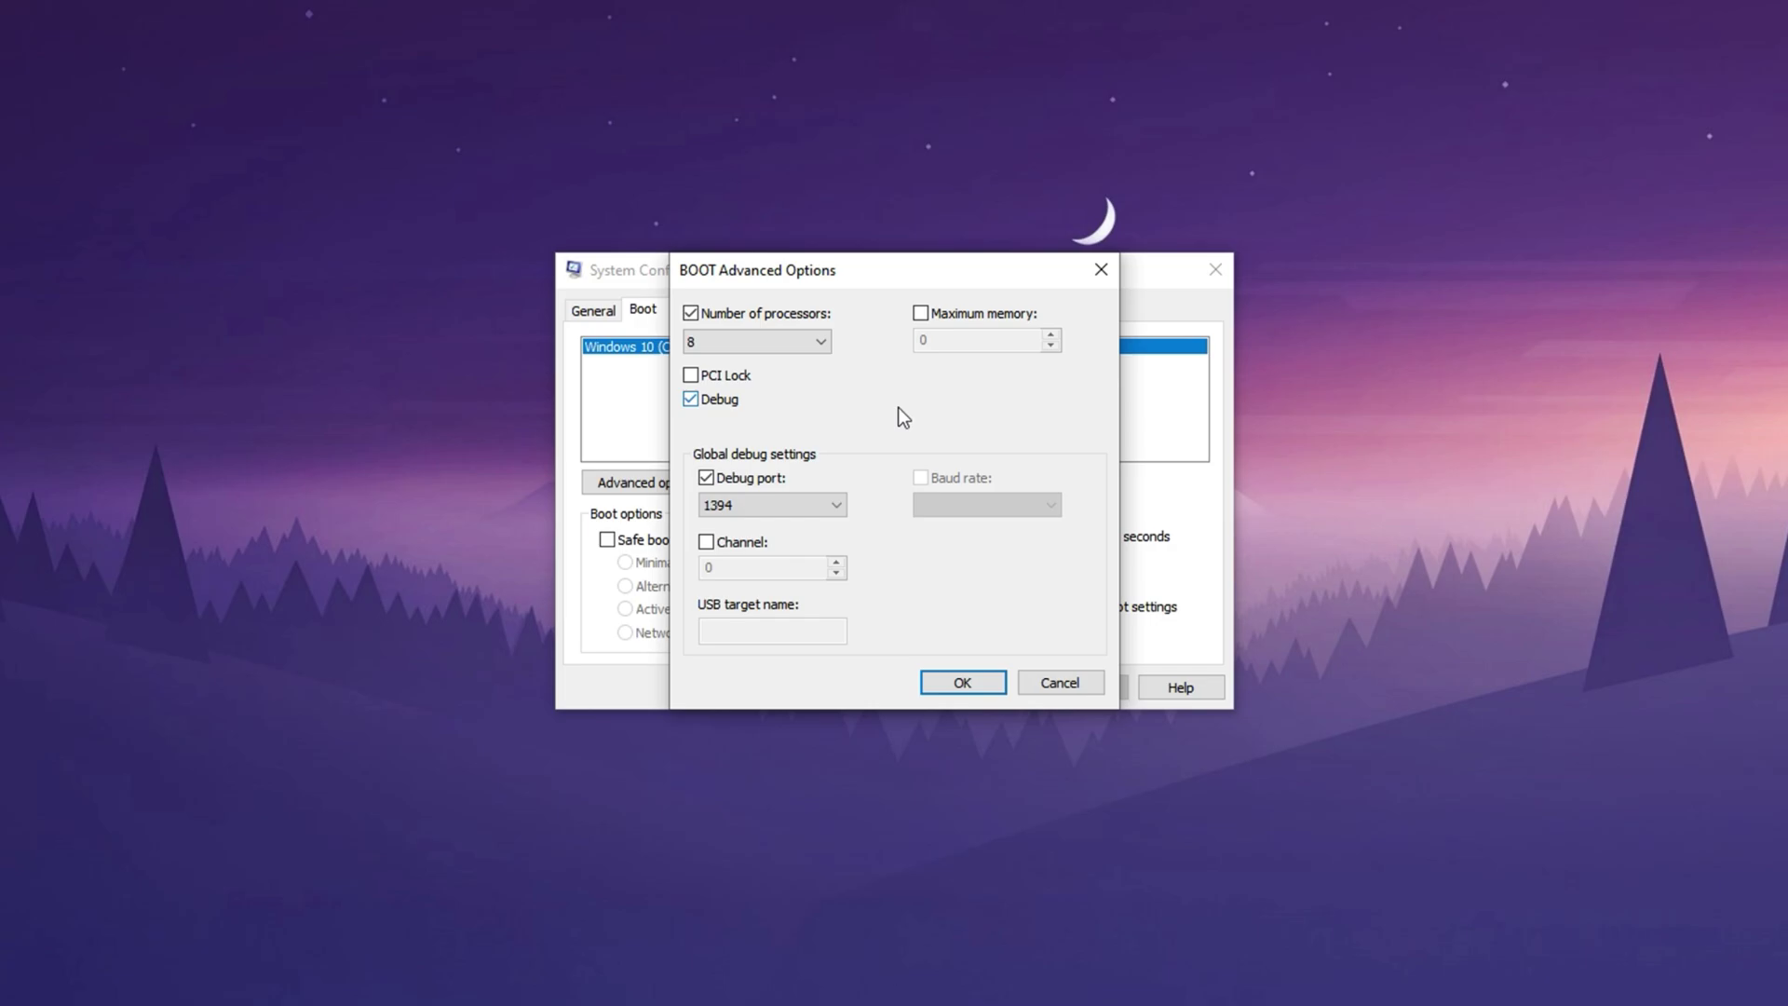
click(689, 400)
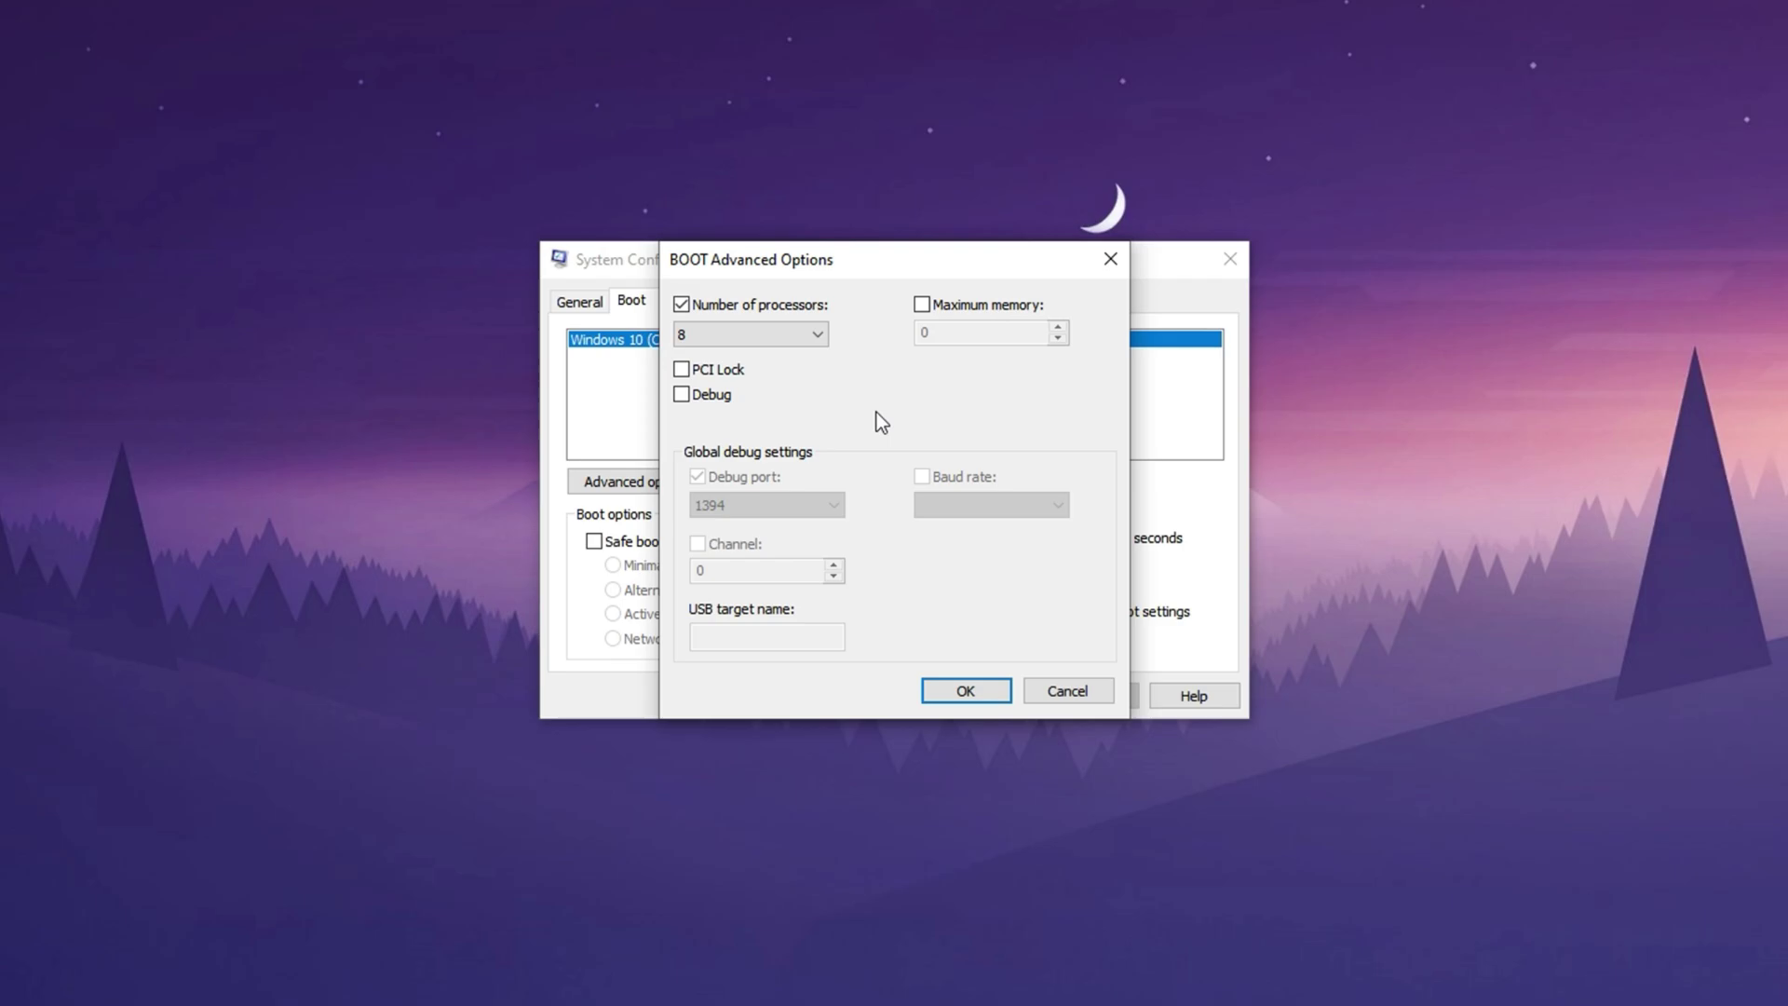
click(960, 694)
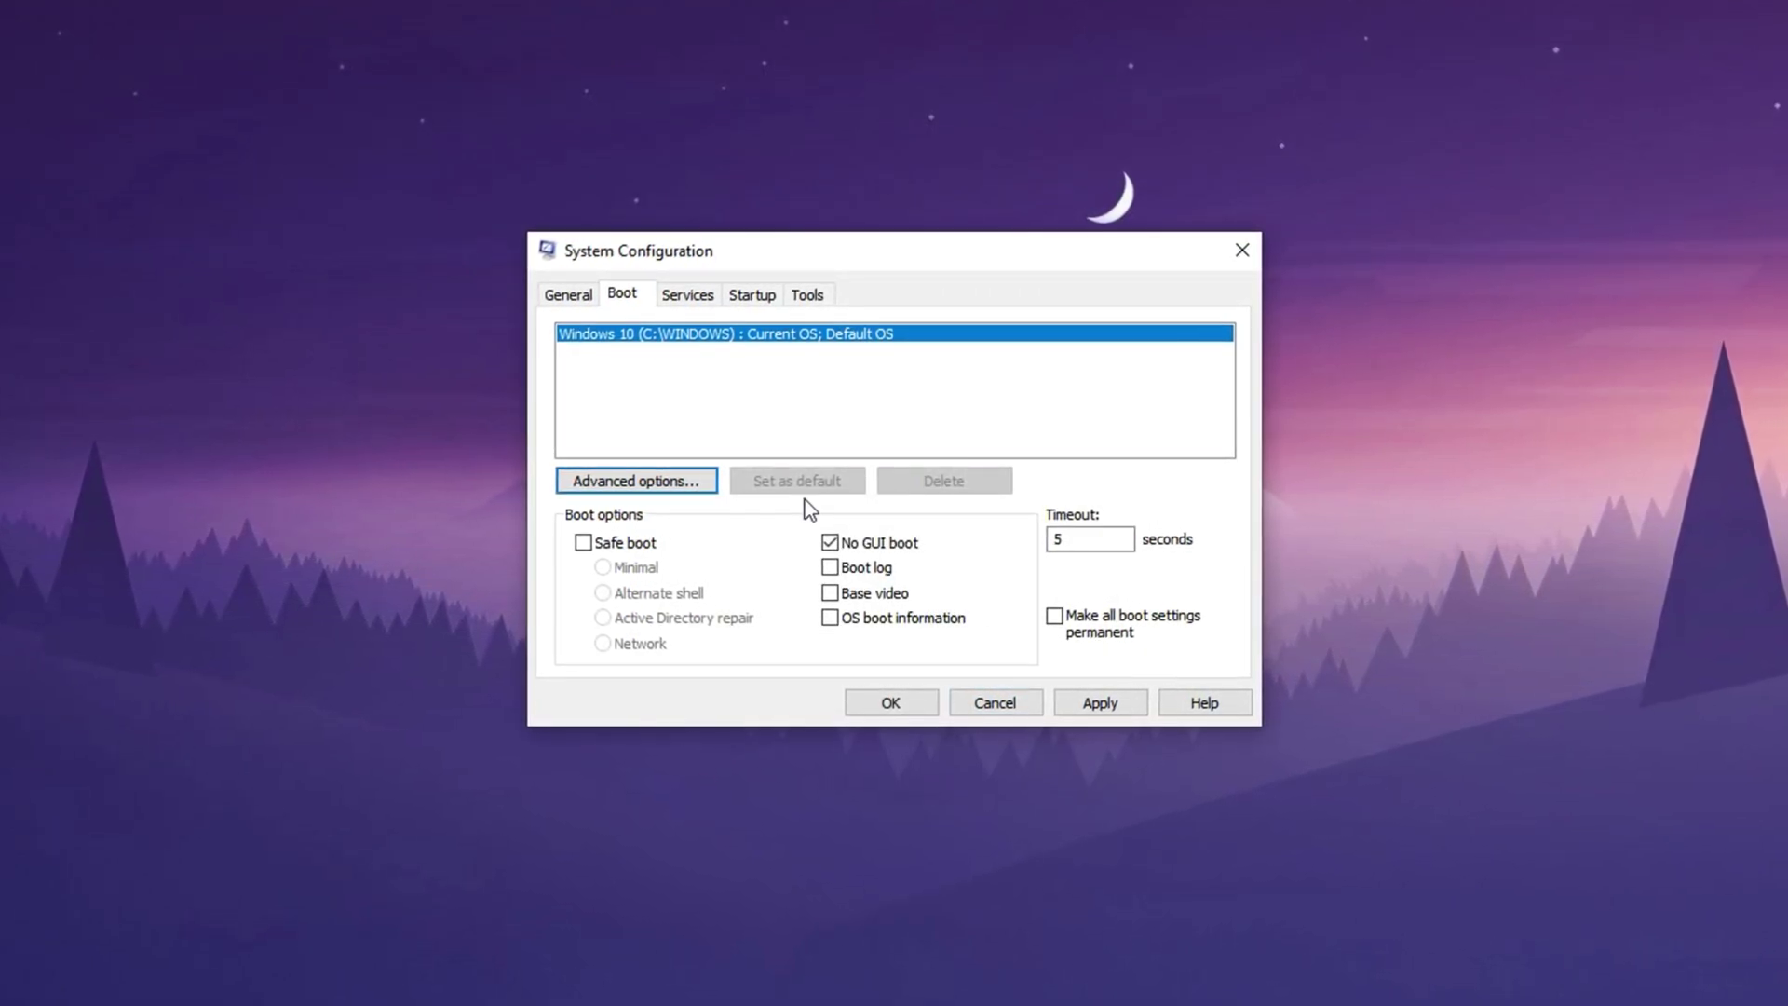
Step: Hide all Microsoft services in System Configuration and look through the remaining third-party services
click(684, 292)
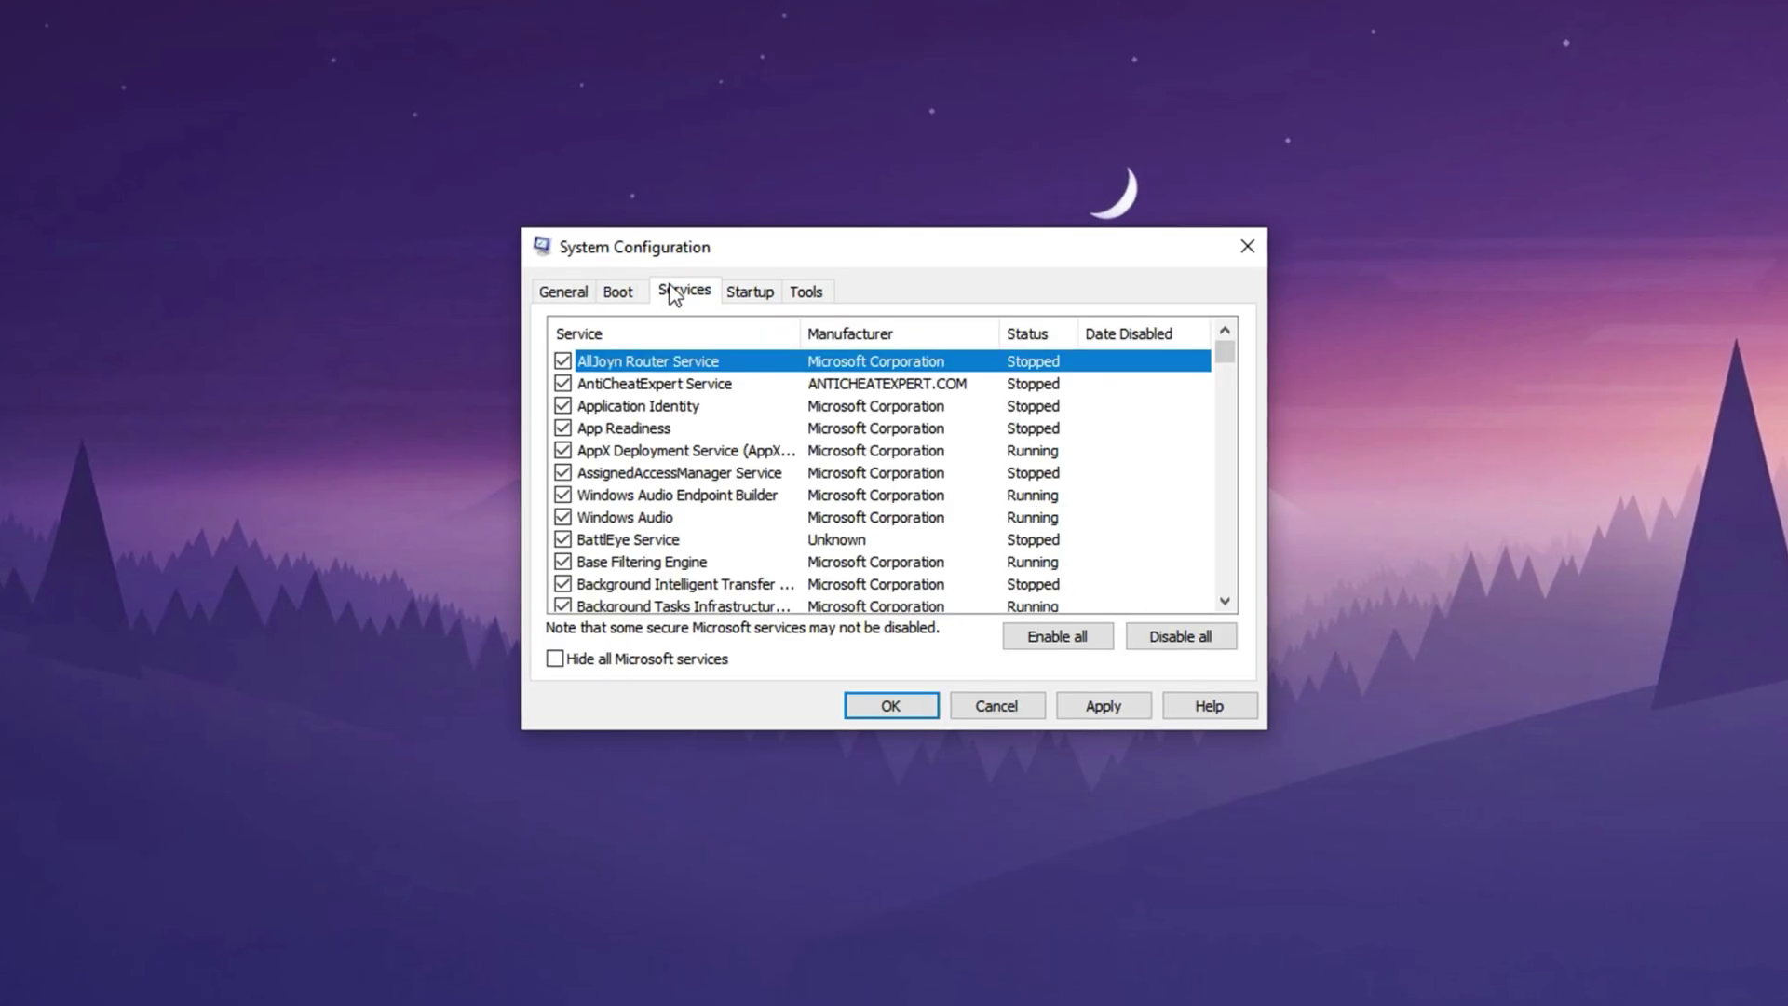
click(560, 666)
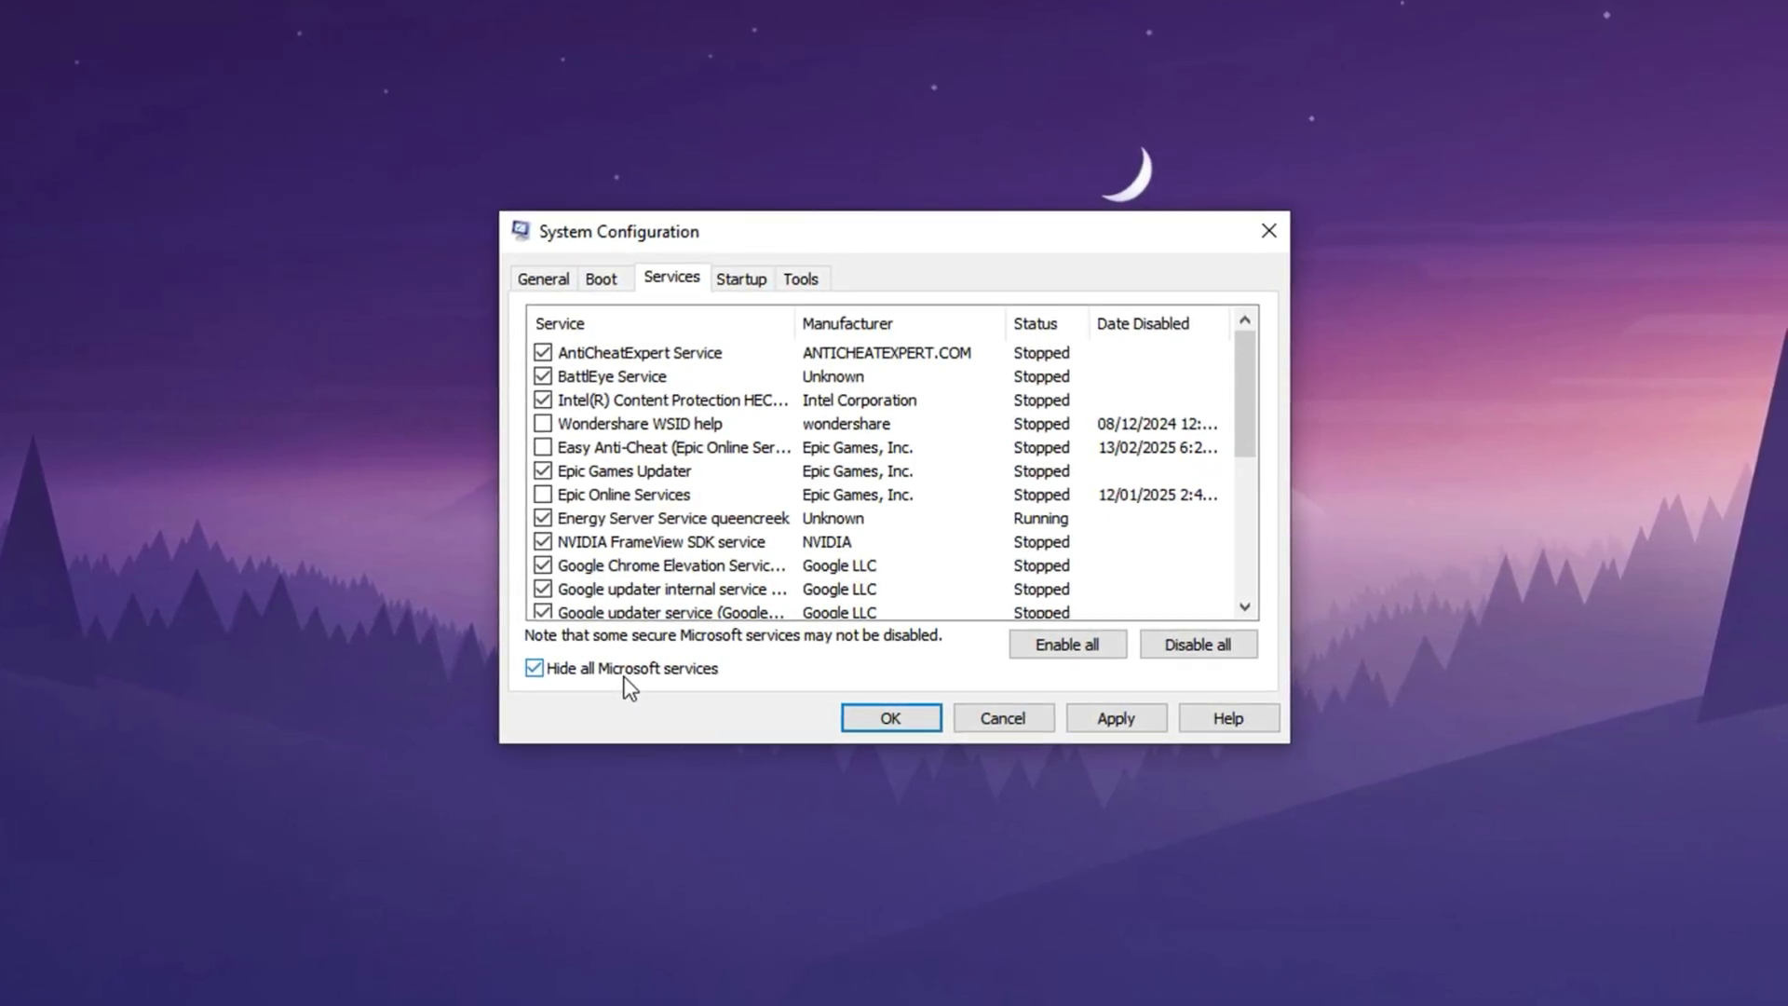
scroll(745, 484, down, 4)
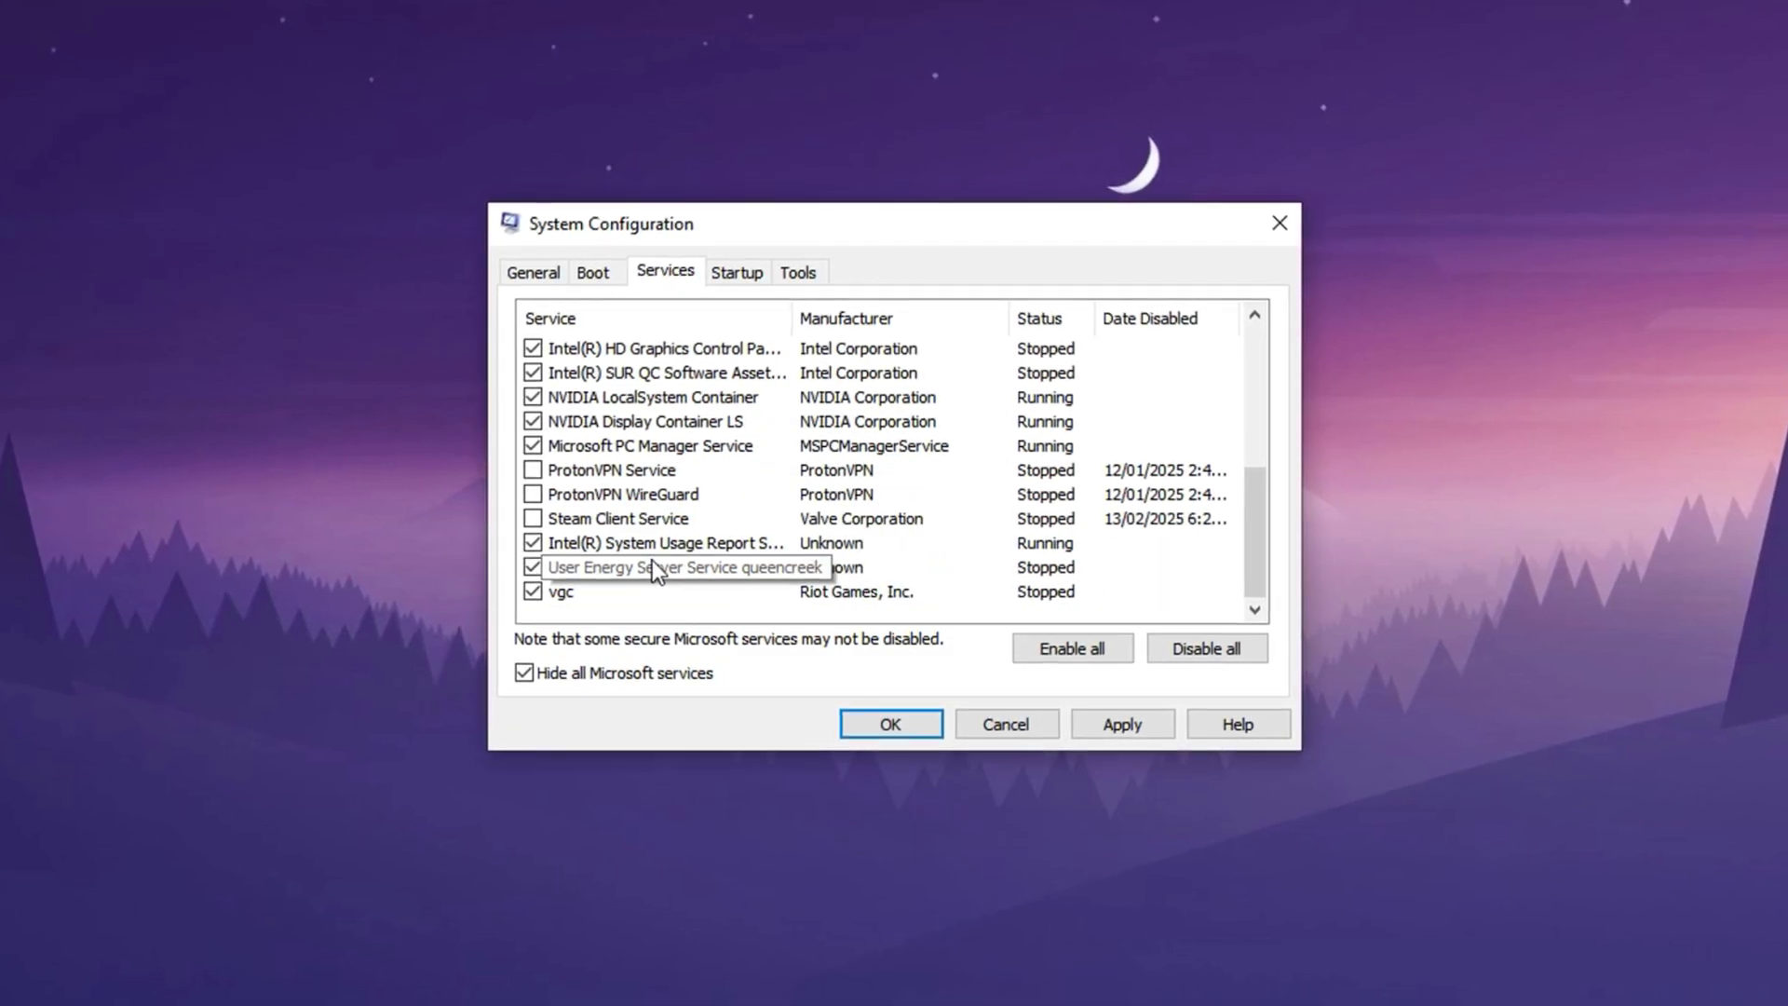
scroll(640, 499, up, 5)
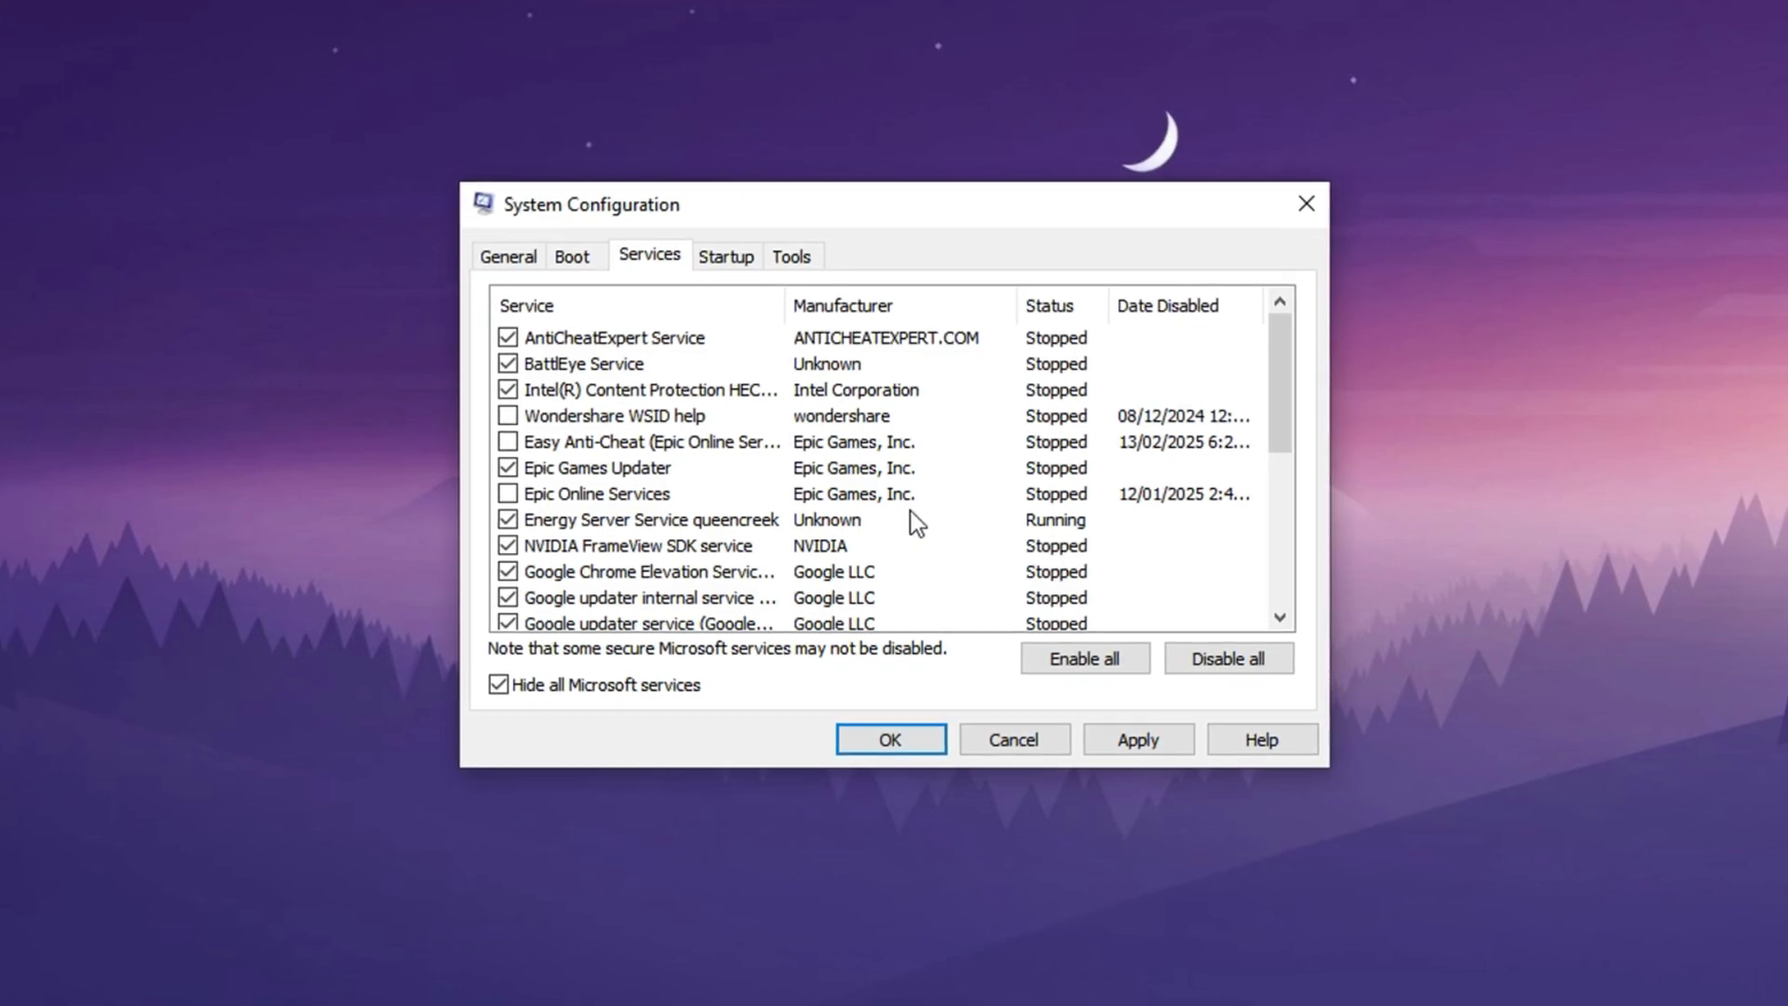
Step: Apply the System Configuration changes, close it and choose to restart the computer
click(1114, 751)
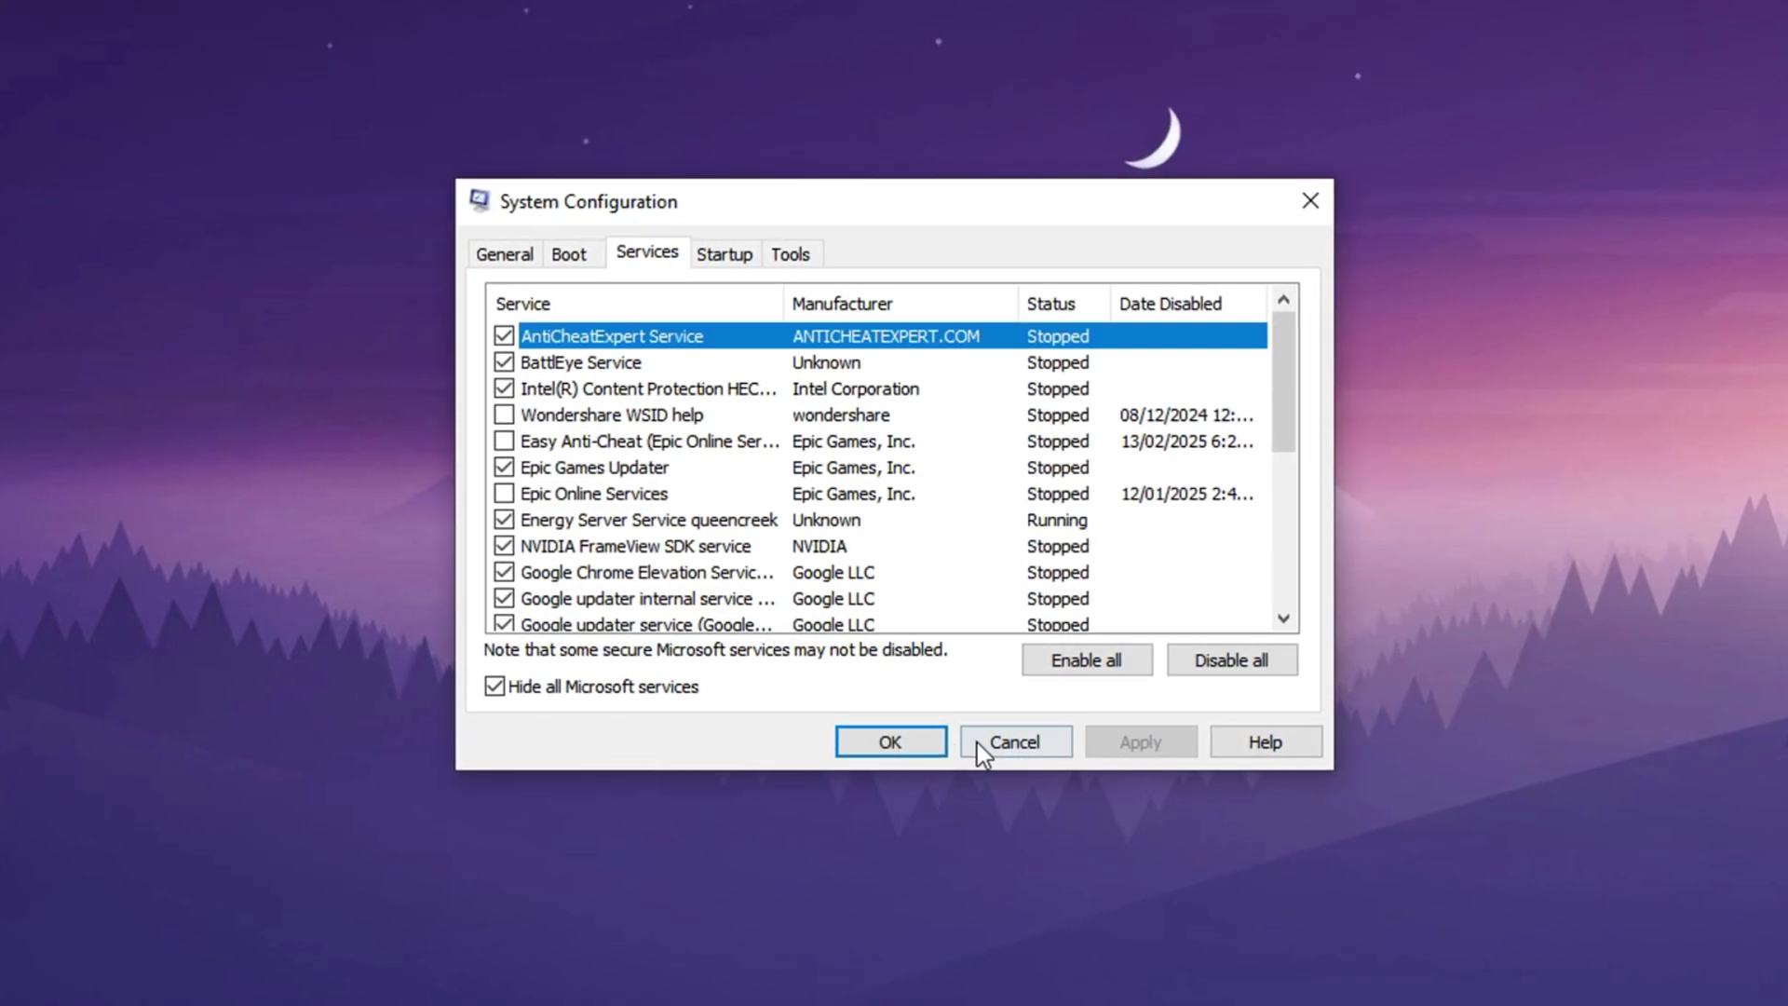
click(908, 746)
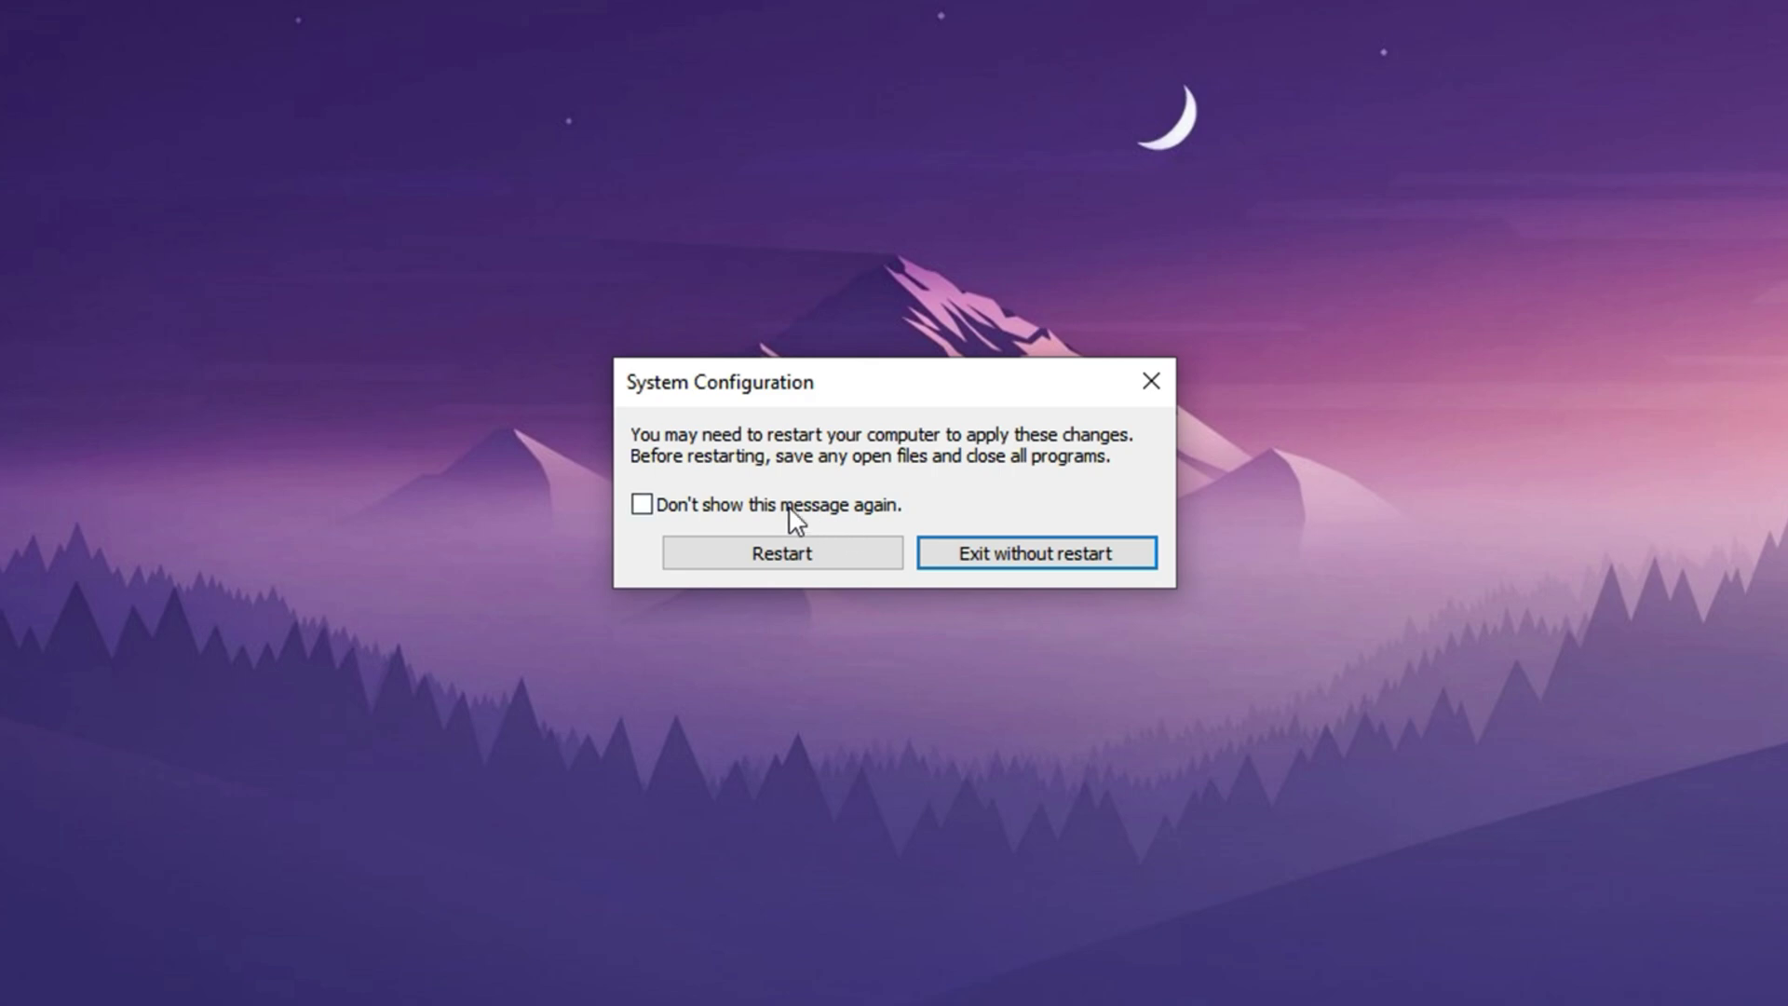
click(754, 550)
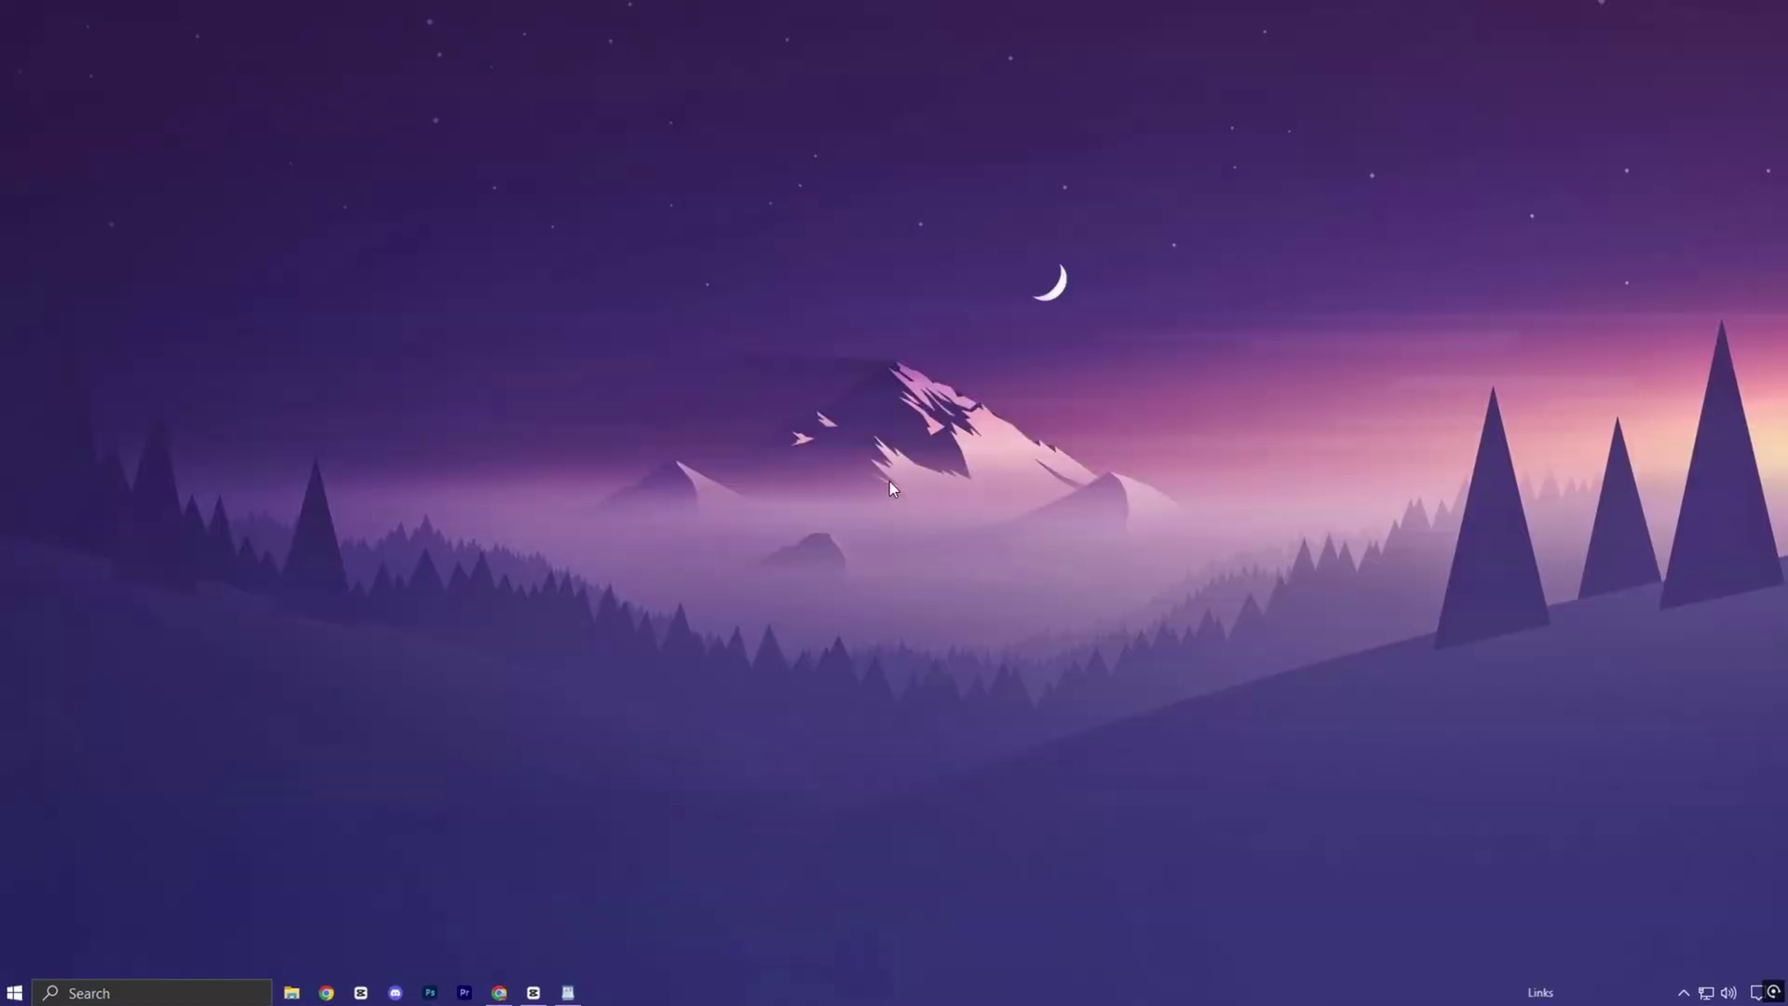
Step: Open the Services console with the Run command services.msc
key(super+r)
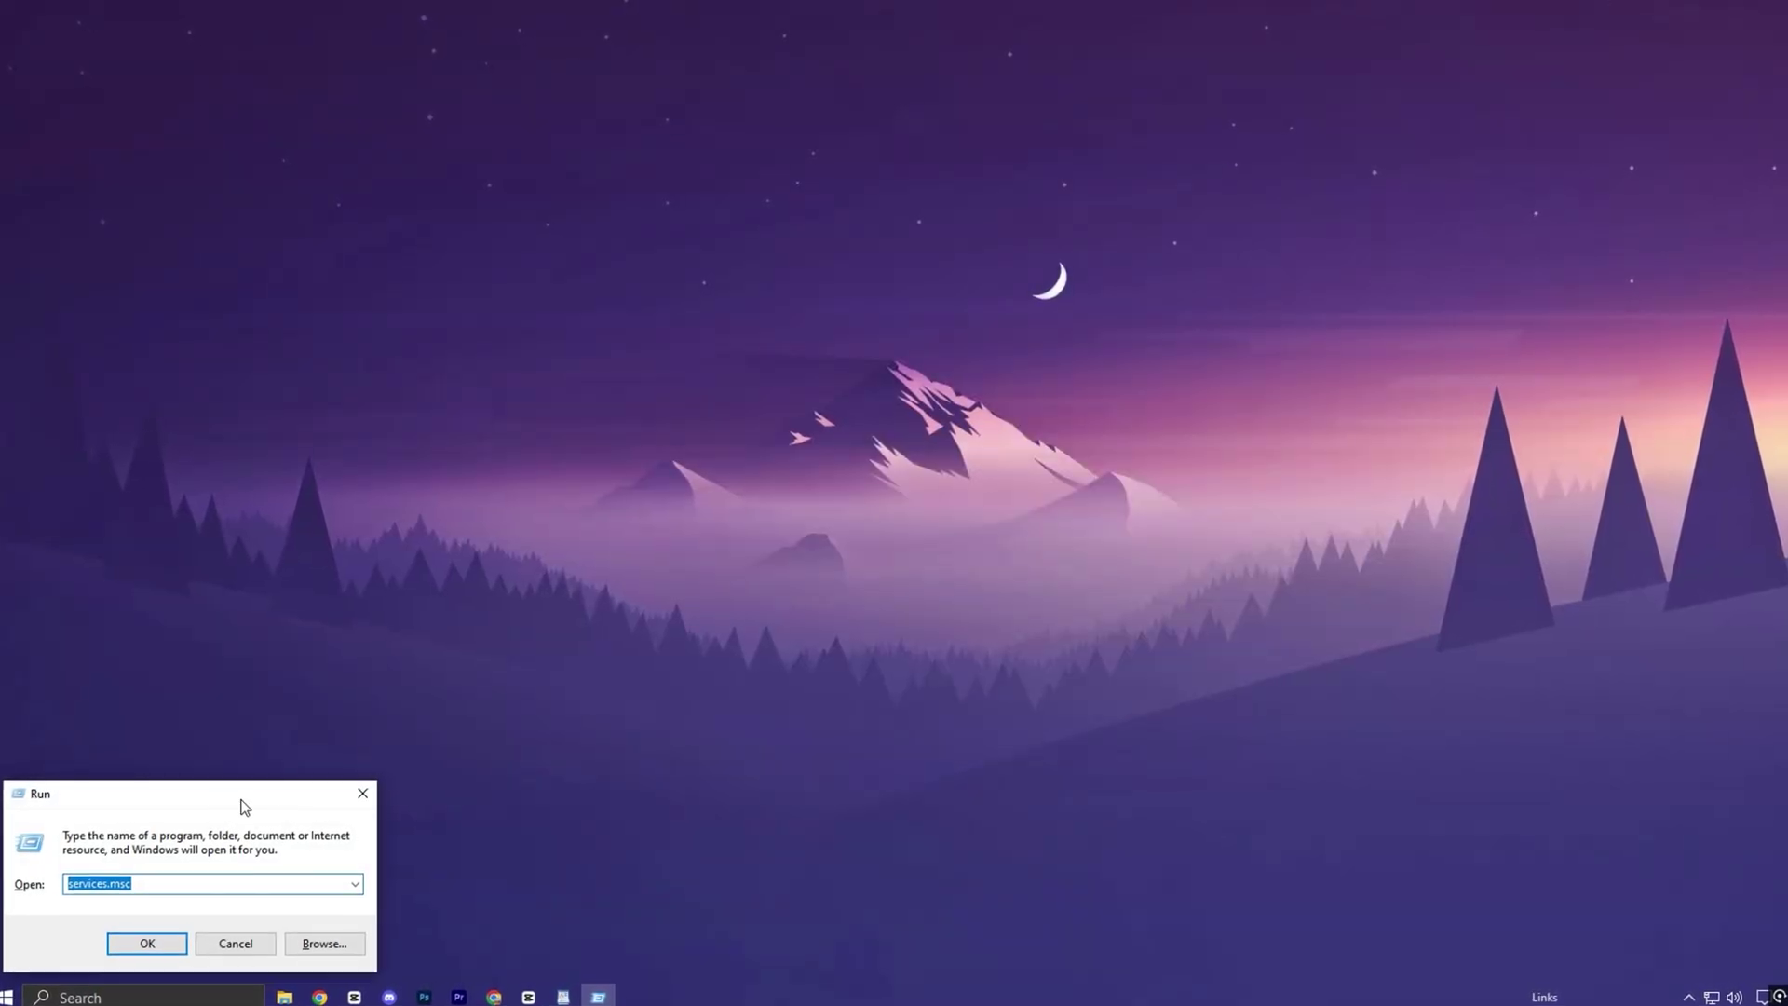
drag(239, 803, 886, 305)
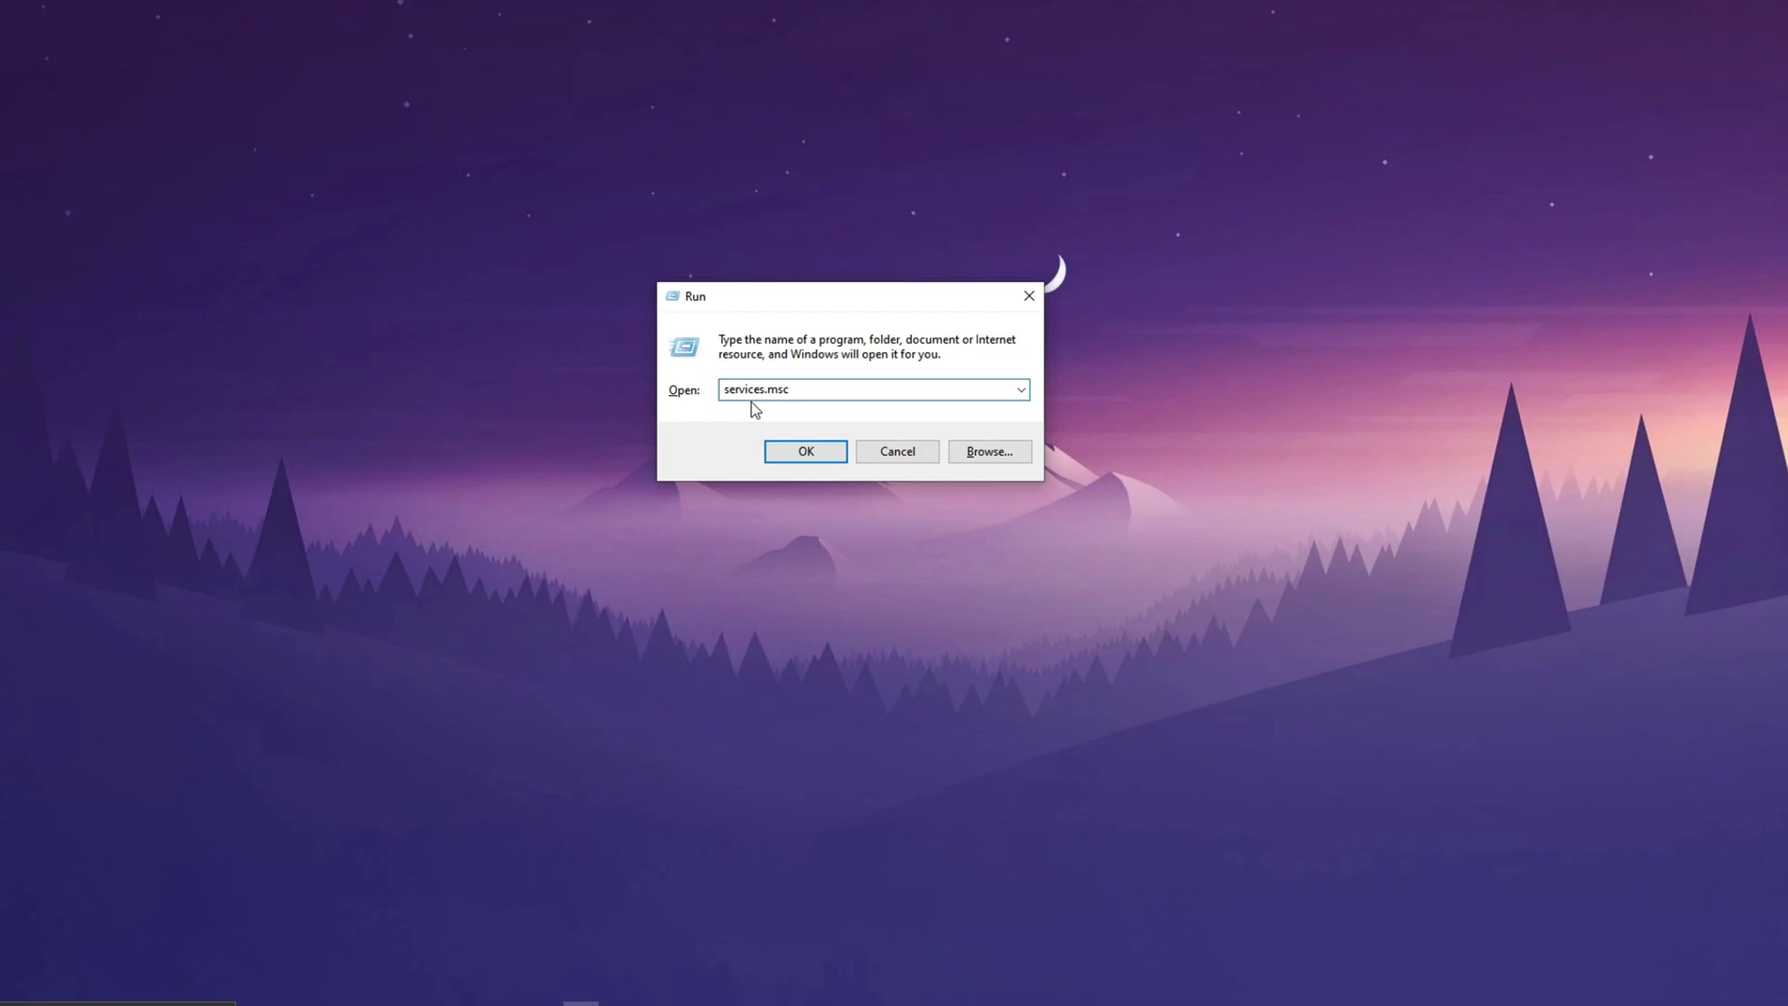
click(784, 451)
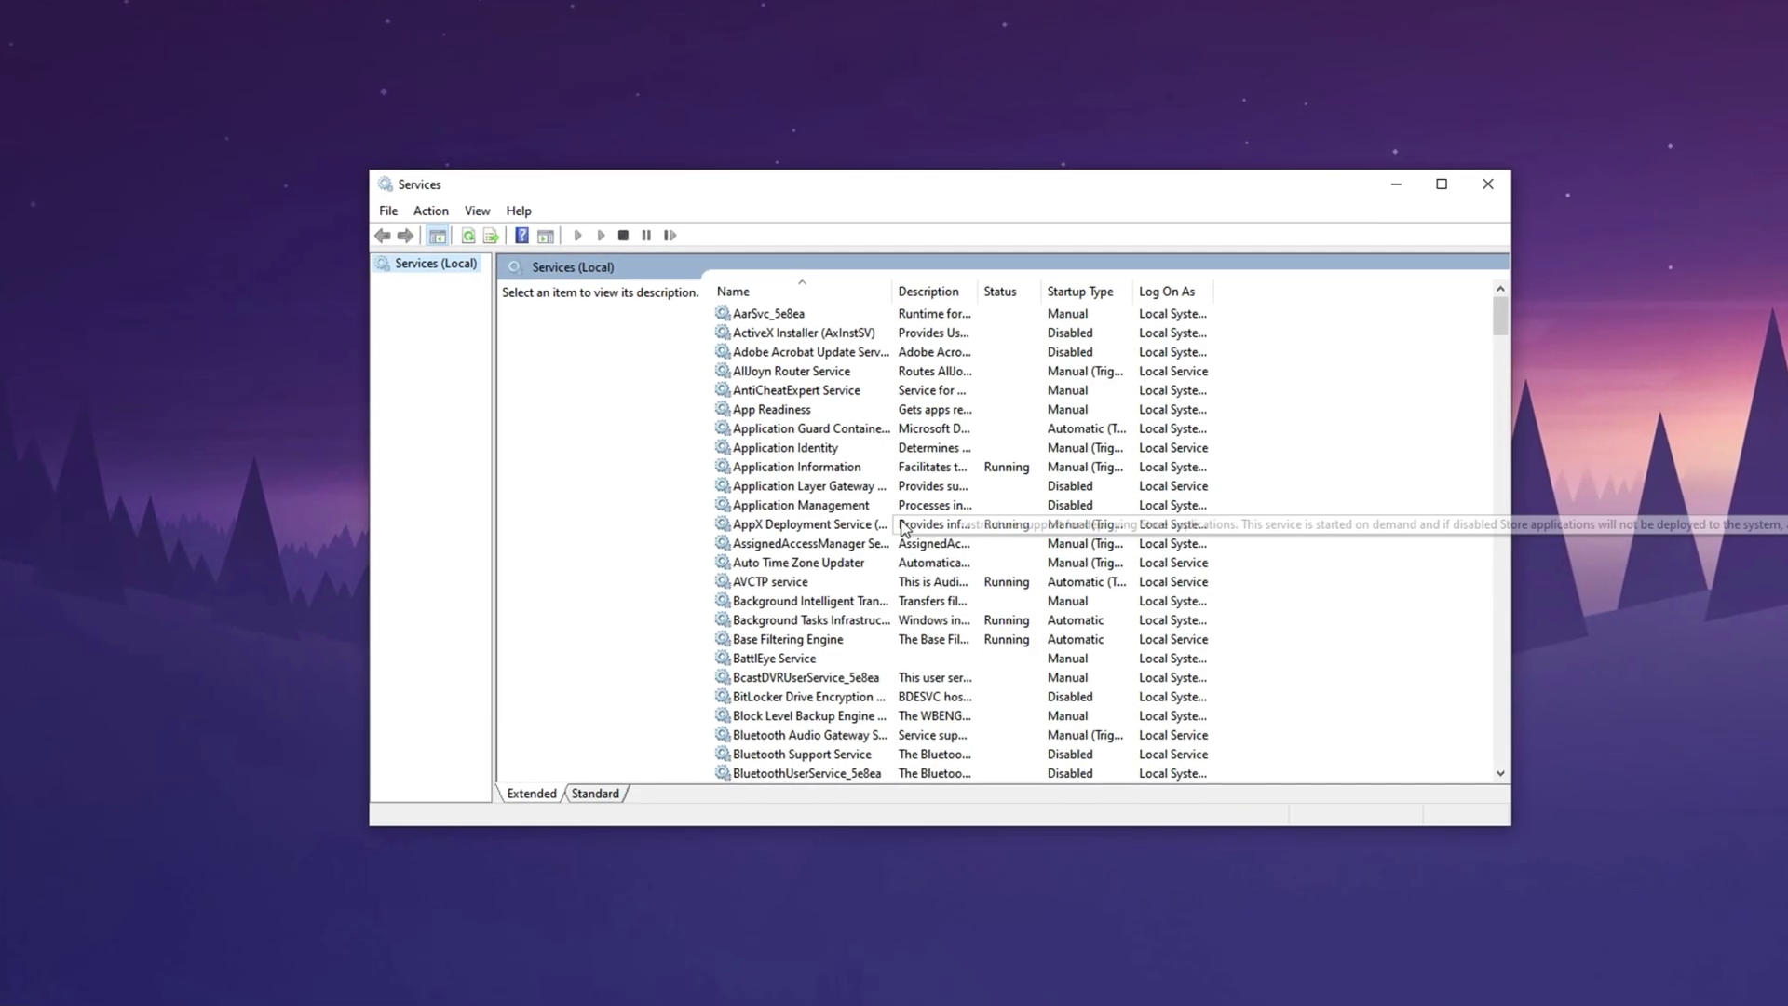
Step: Set the startup type of the Connected User Experiences and Telemetry service to Disabled and accept its properties
scroll(845, 544, down, 5)
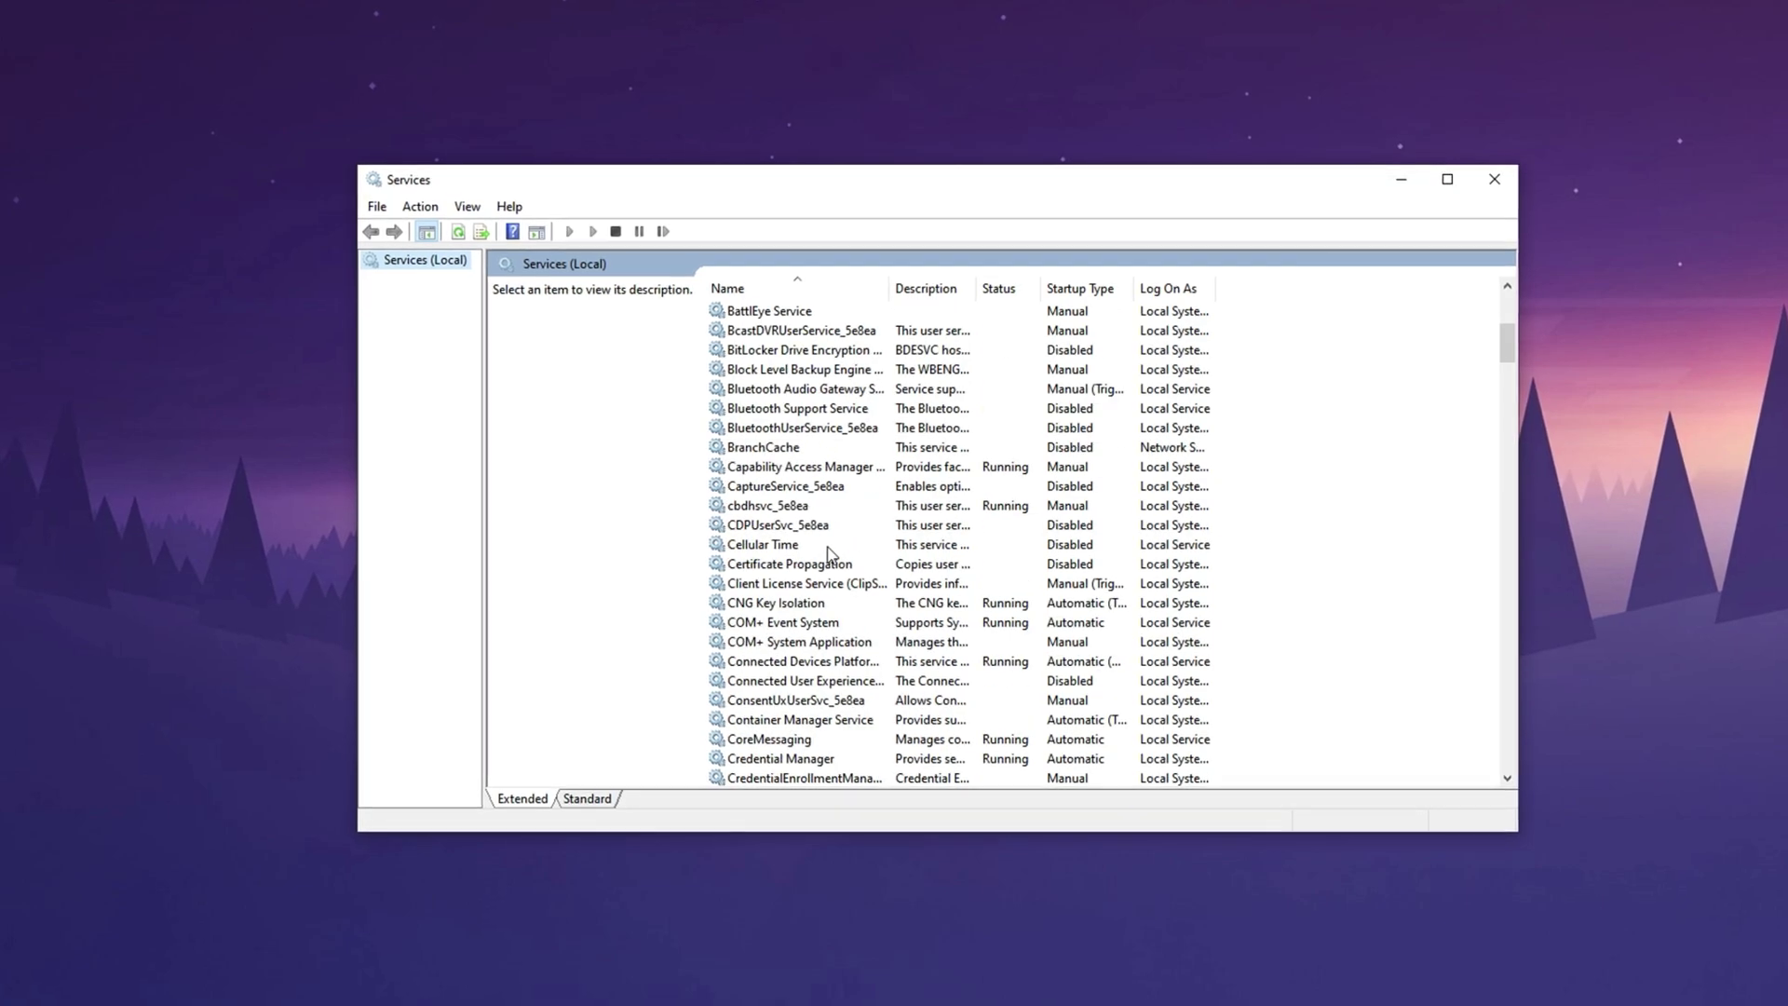
scroll(830, 554, up, 2)
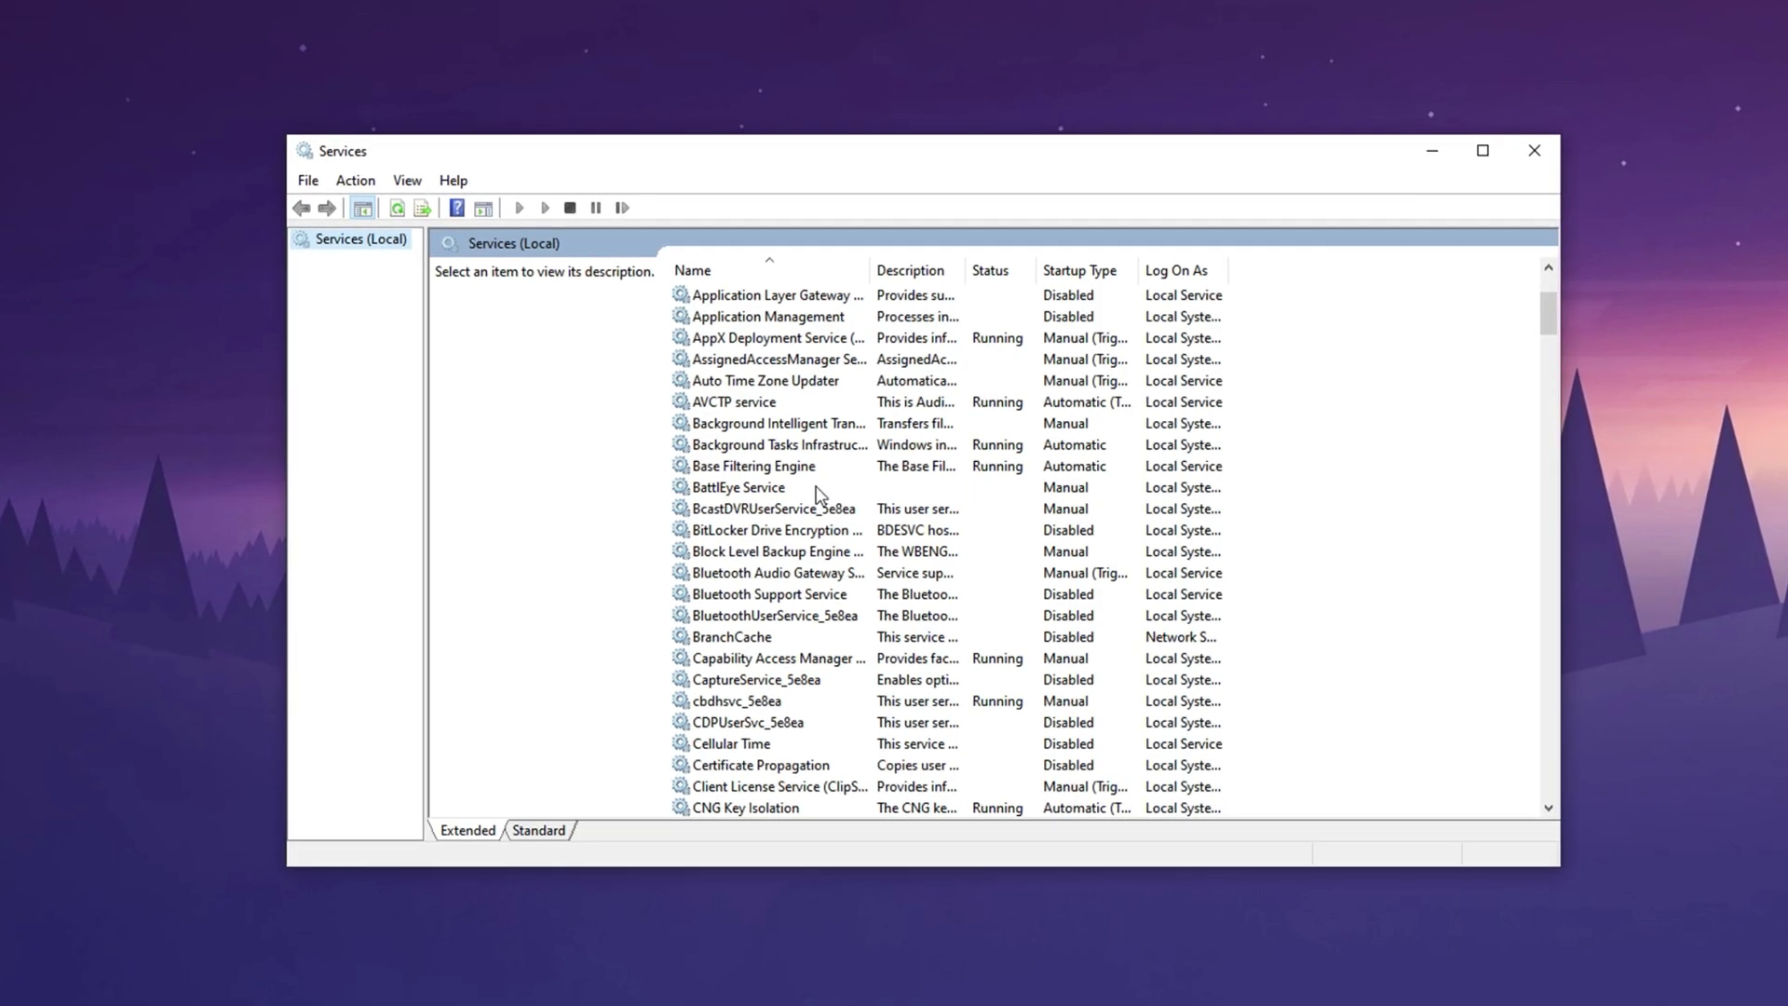
scroll(818, 536, down, 3)
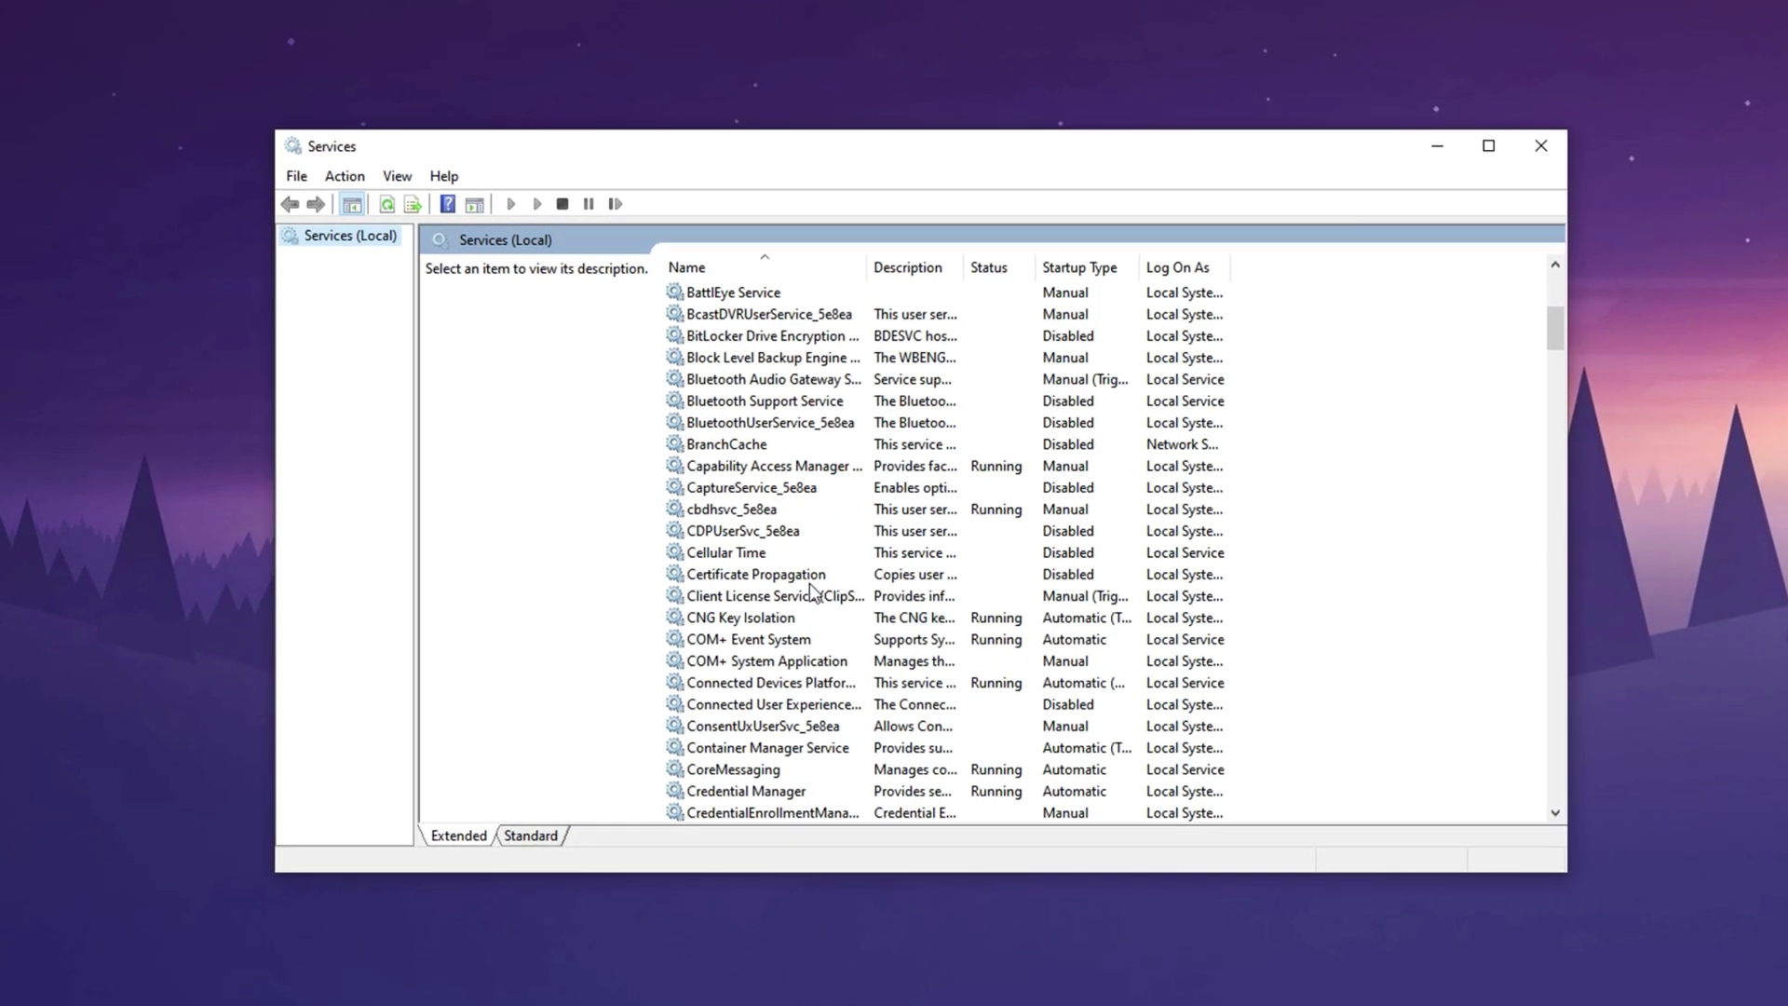
click(805, 706)
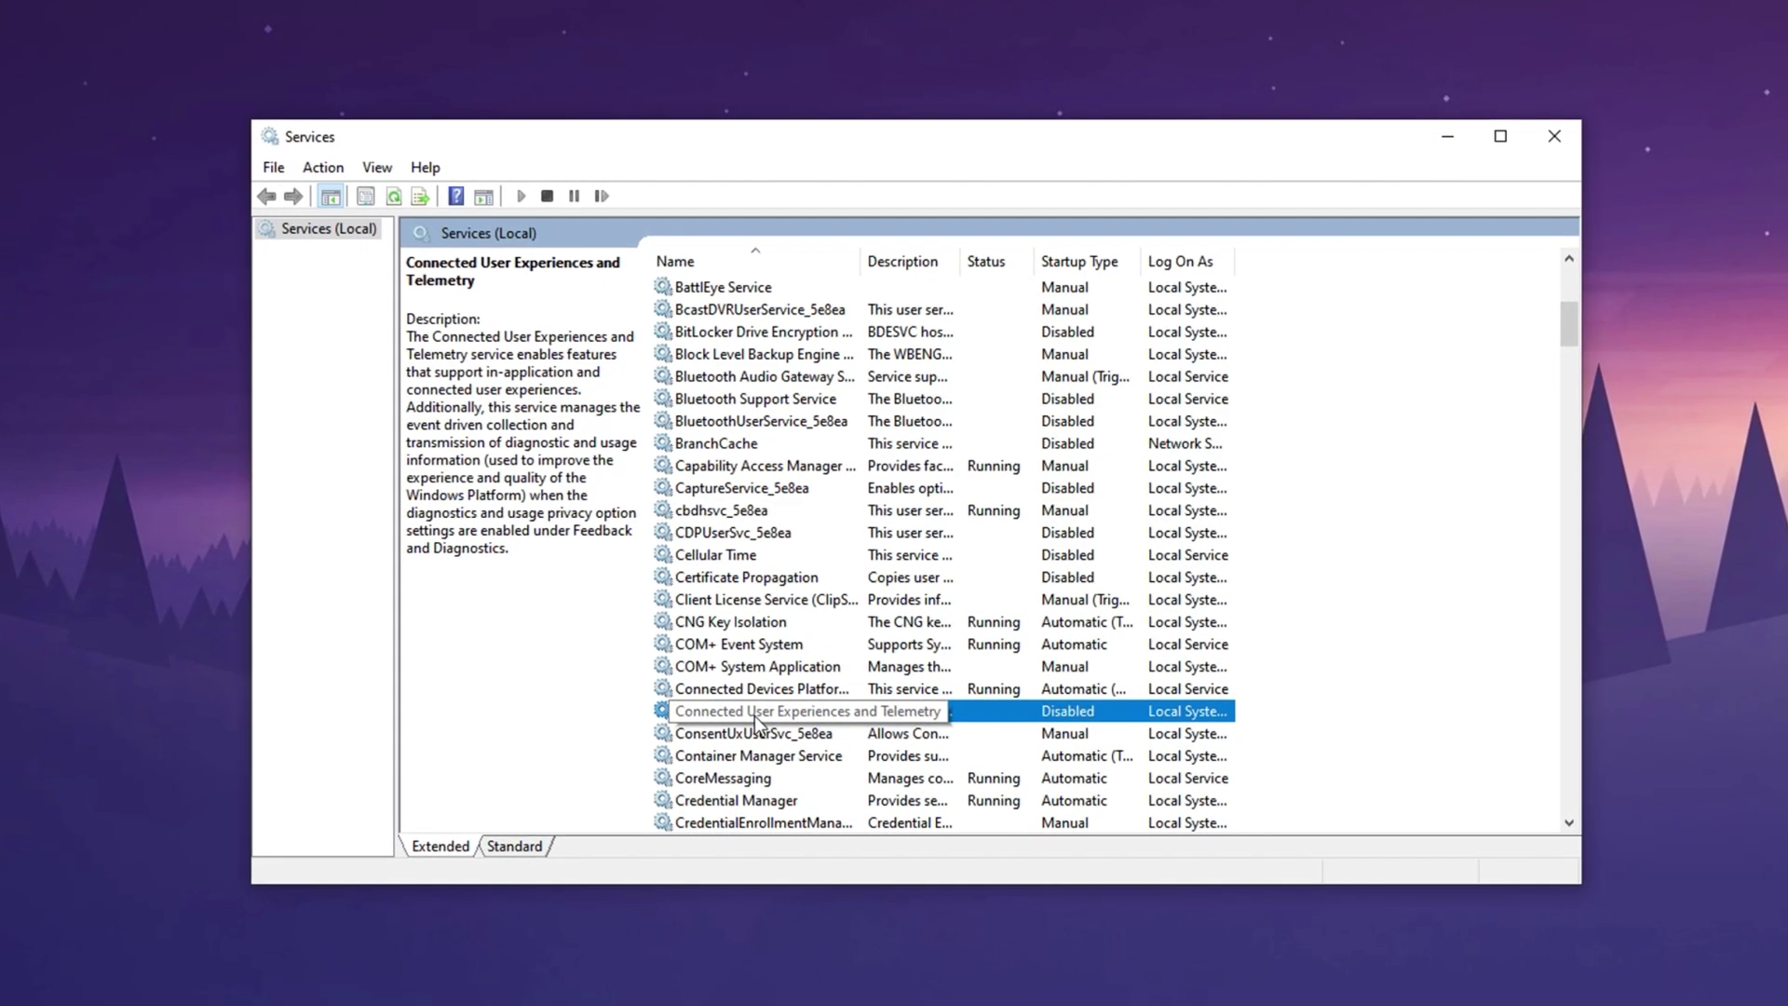
scroll(754, 724, down, 1)
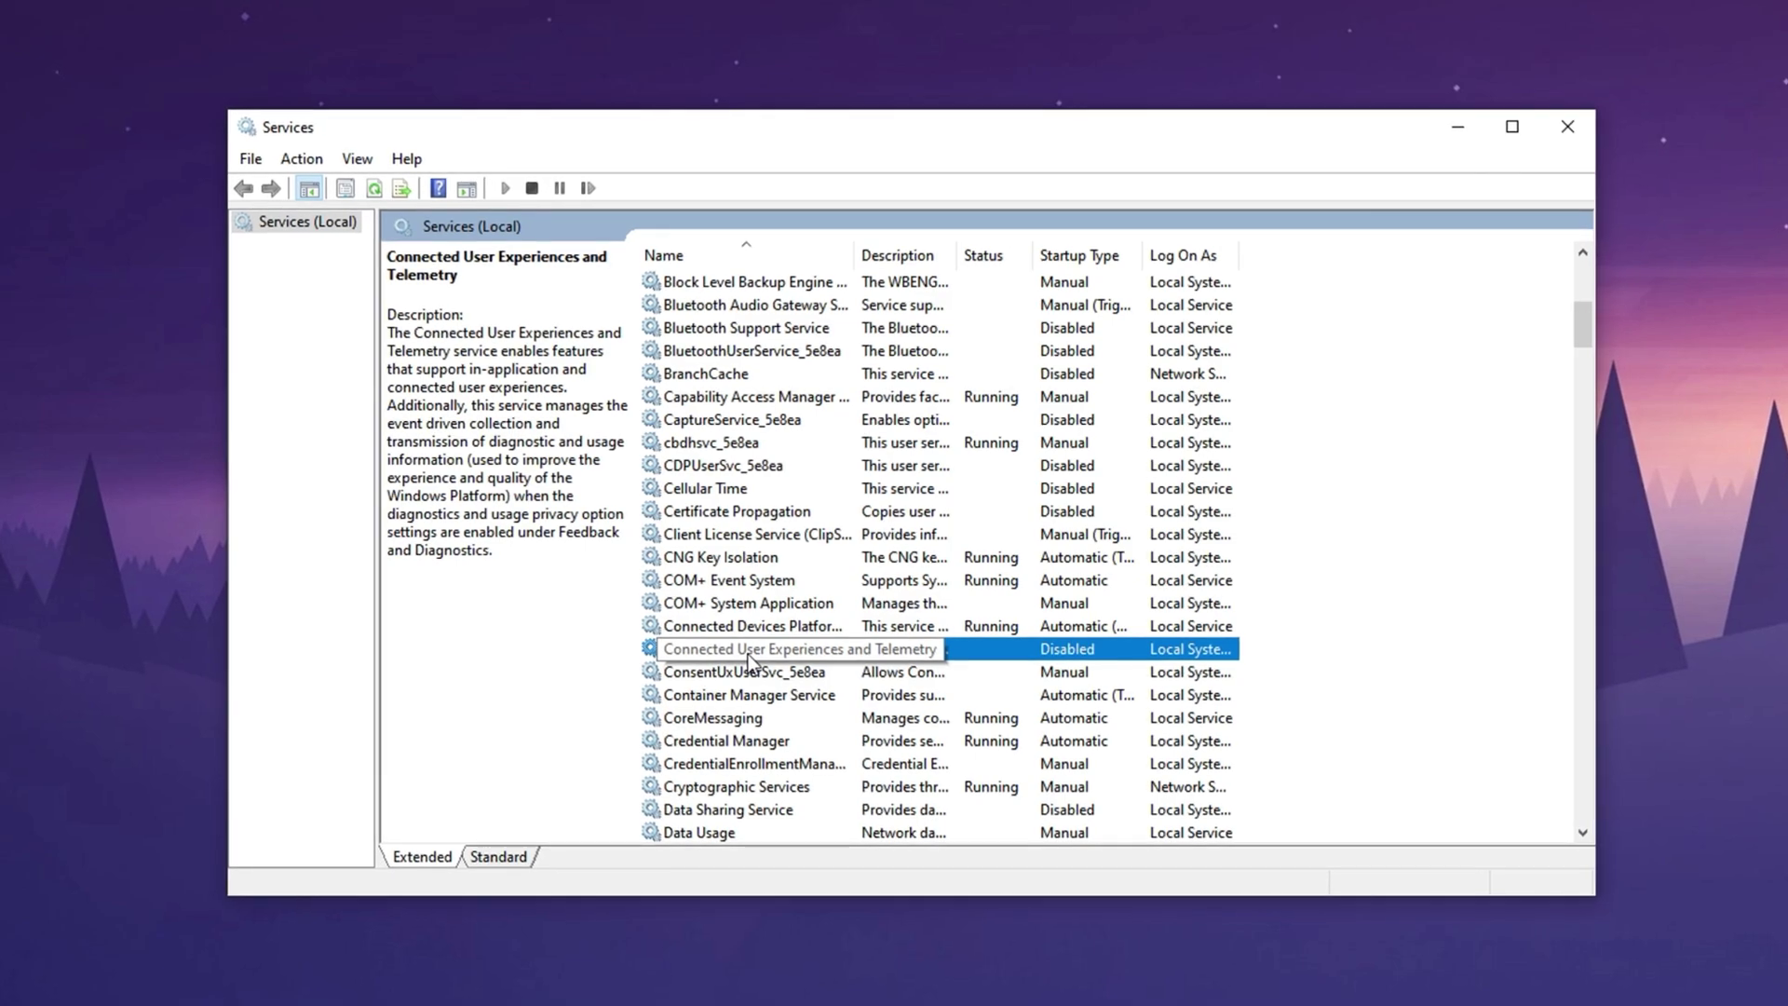
right_click(747, 654)
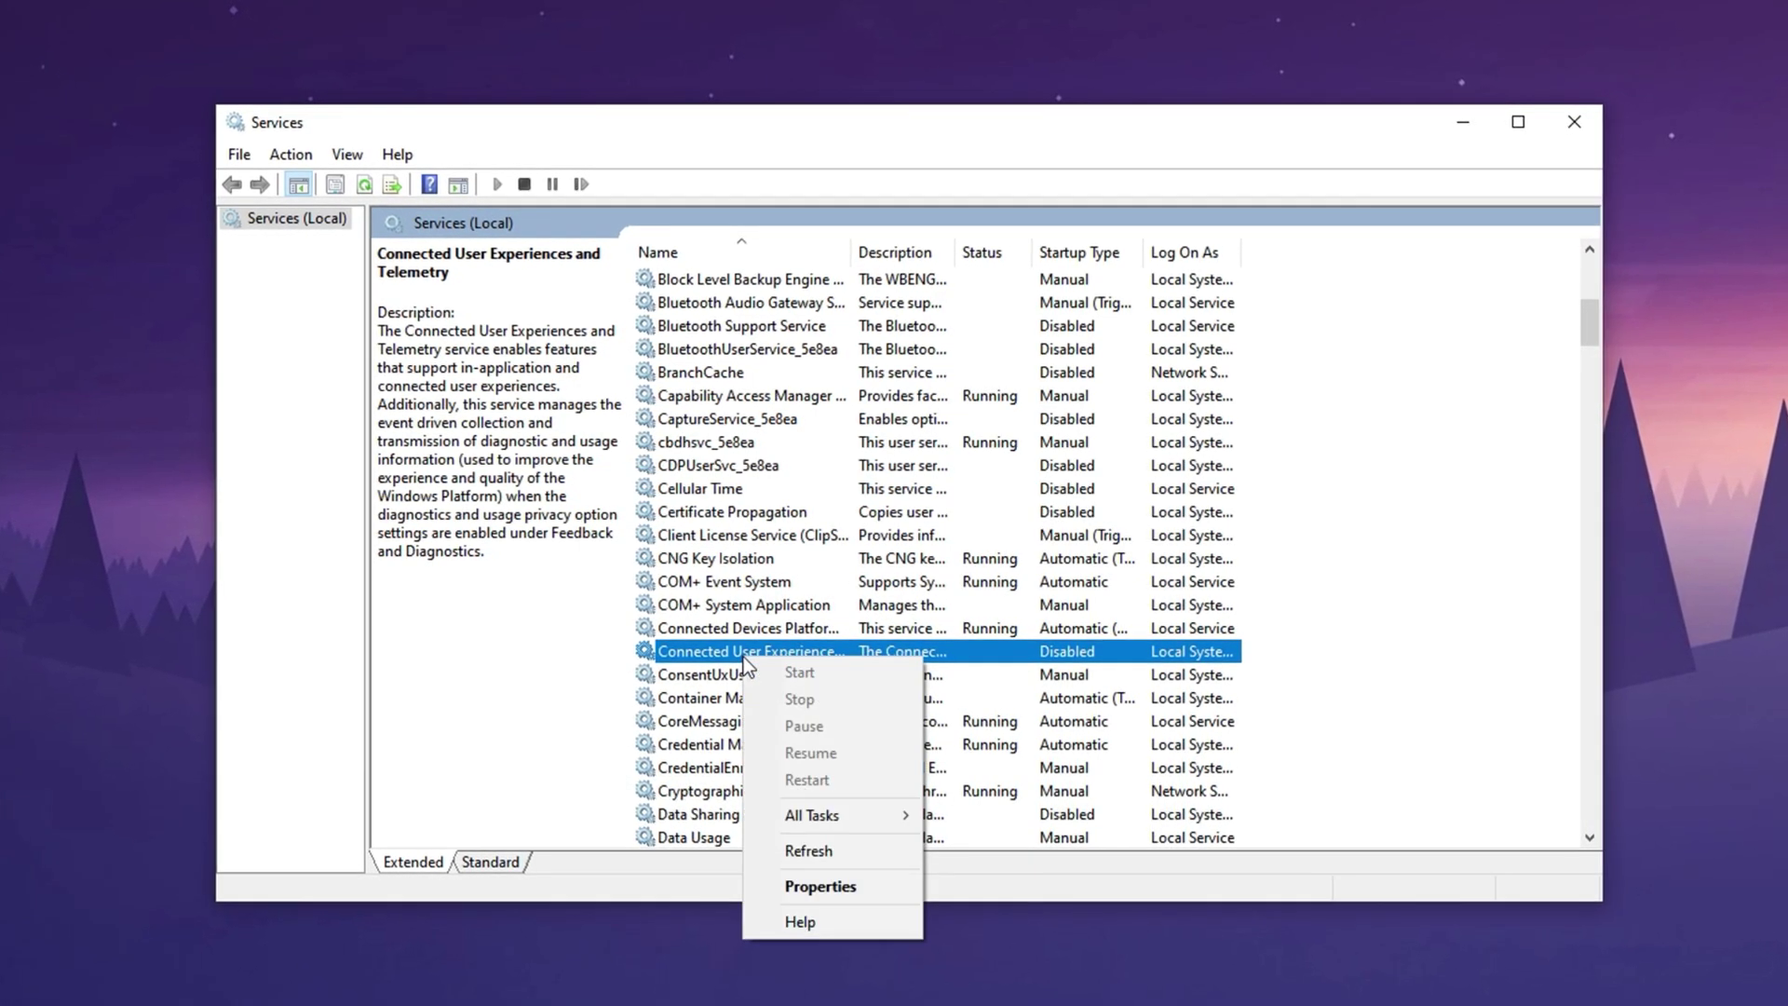
click(817, 884)
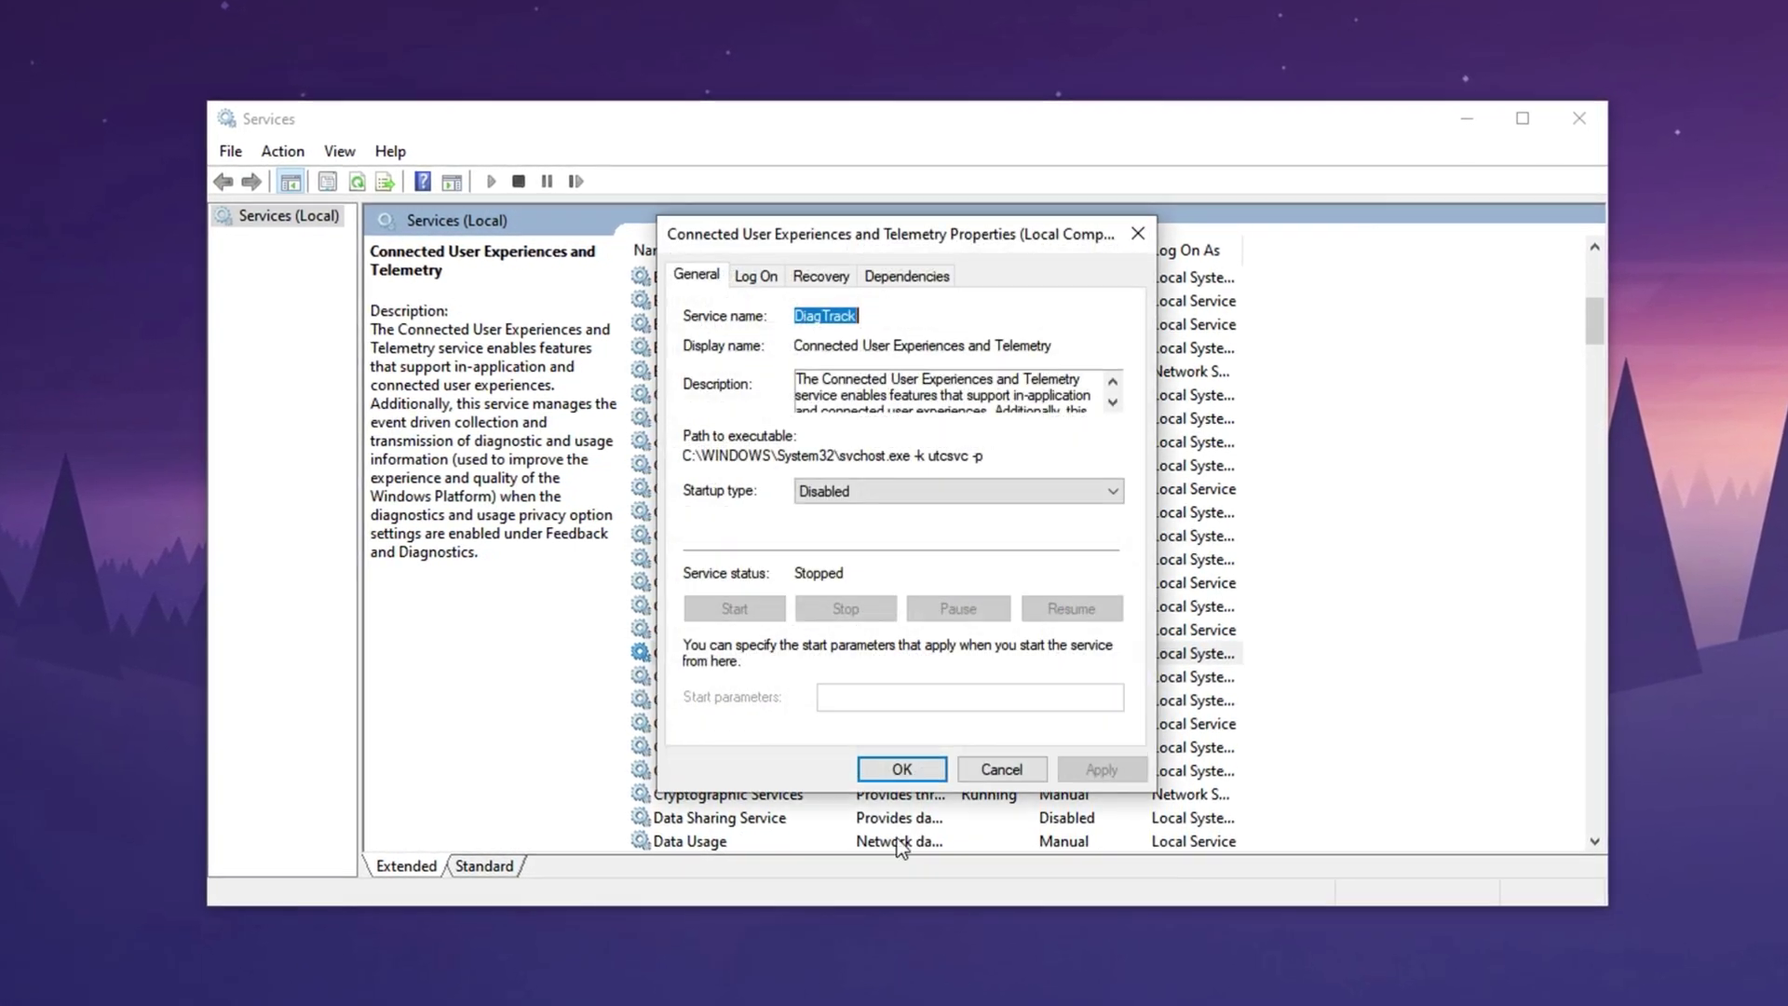
click(862, 488)
click(862, 488)
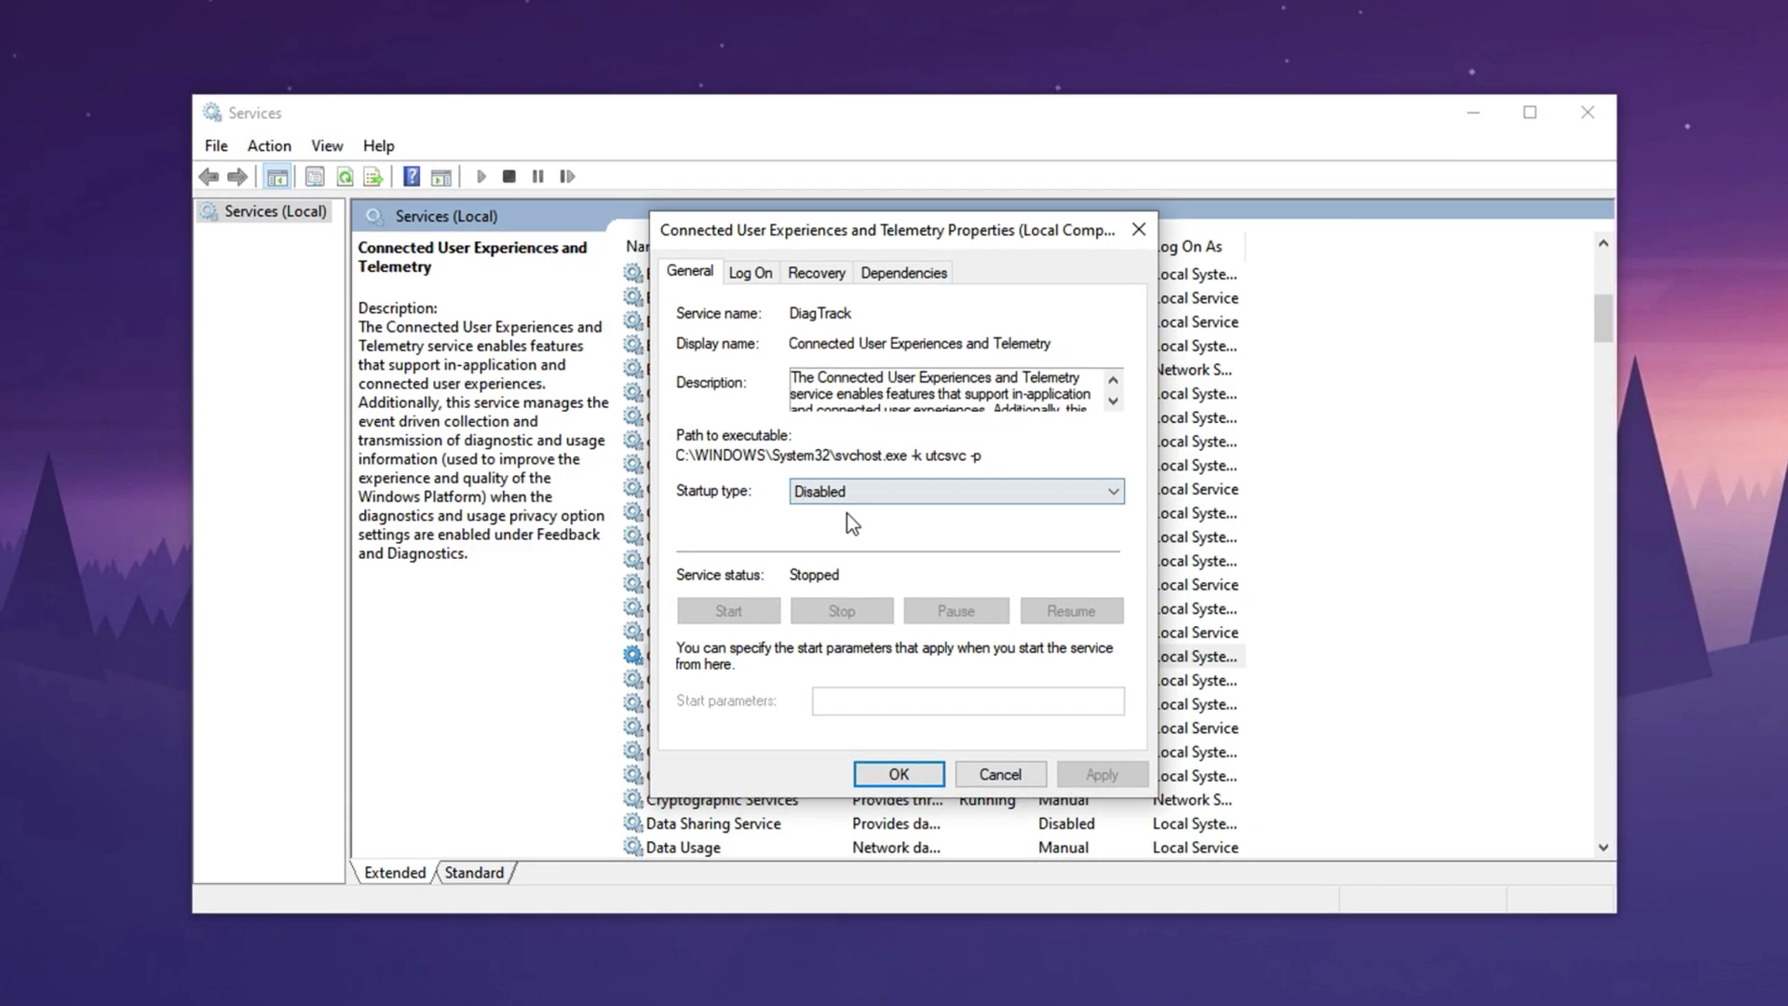
click(897, 774)
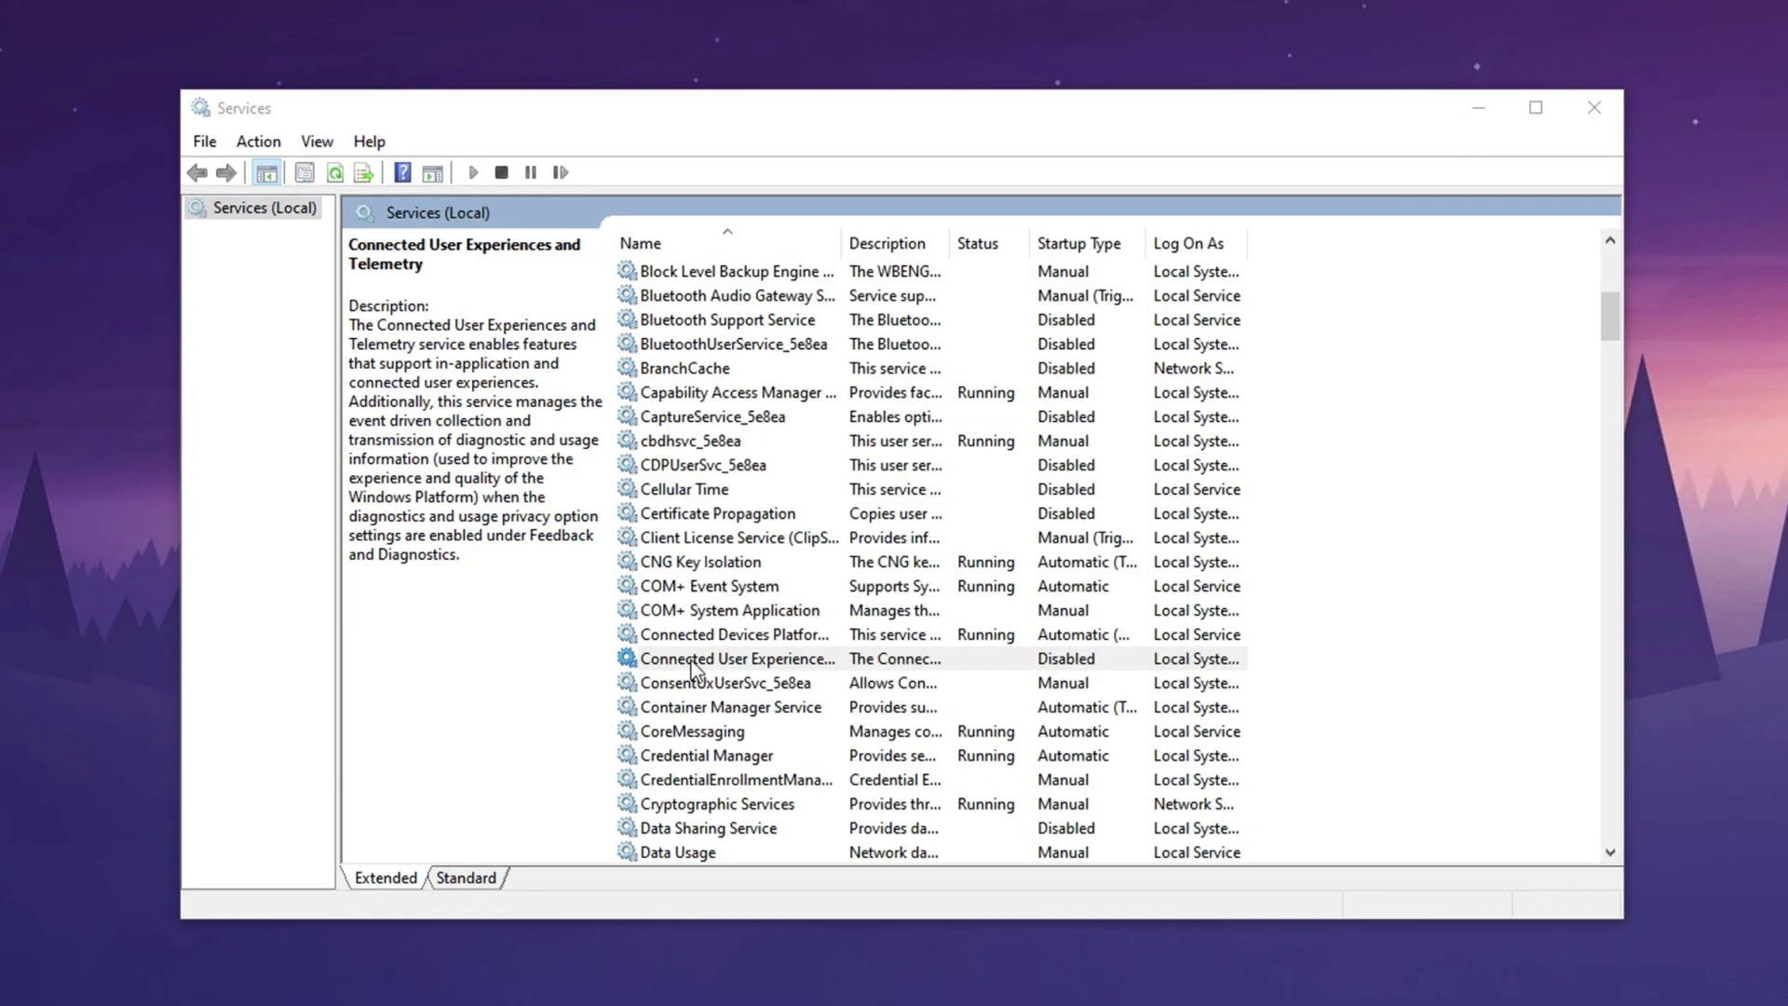
Step: Find the Downloaded Maps Manager service, check the startup type in its properties and accept the dialog
key(d)
scroll(691, 661, down, 11)
click(701, 665)
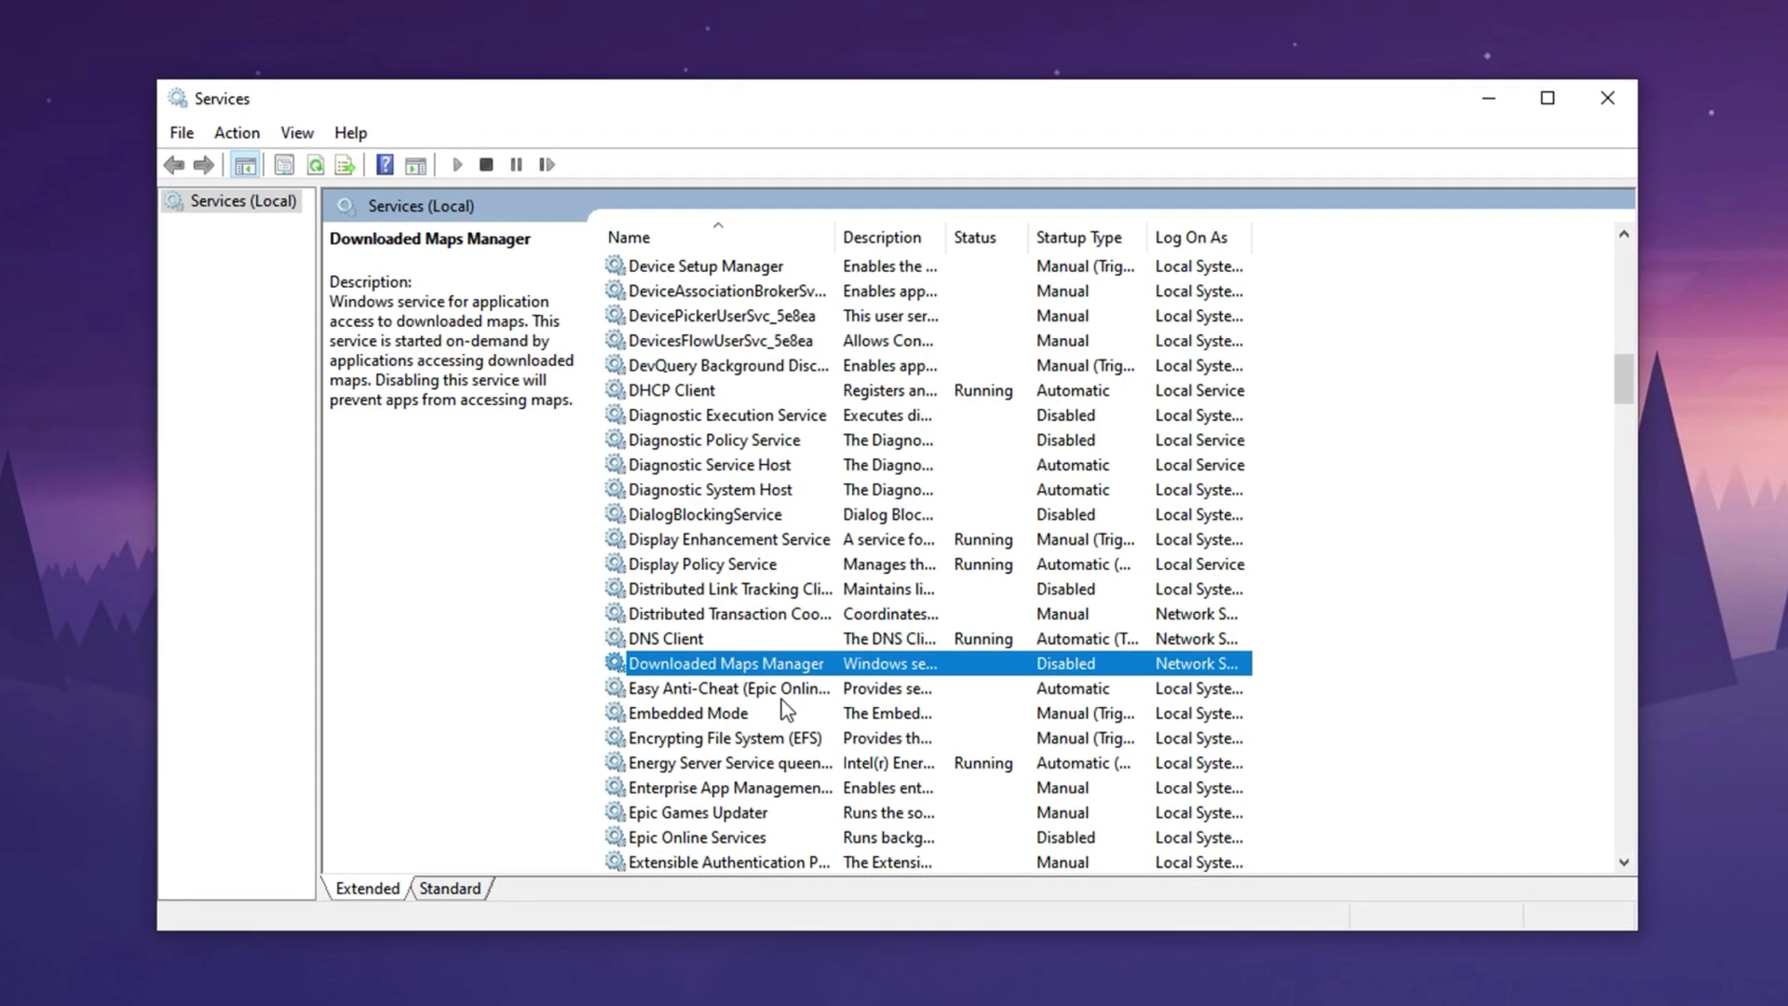
right_click(719, 668)
click(791, 919)
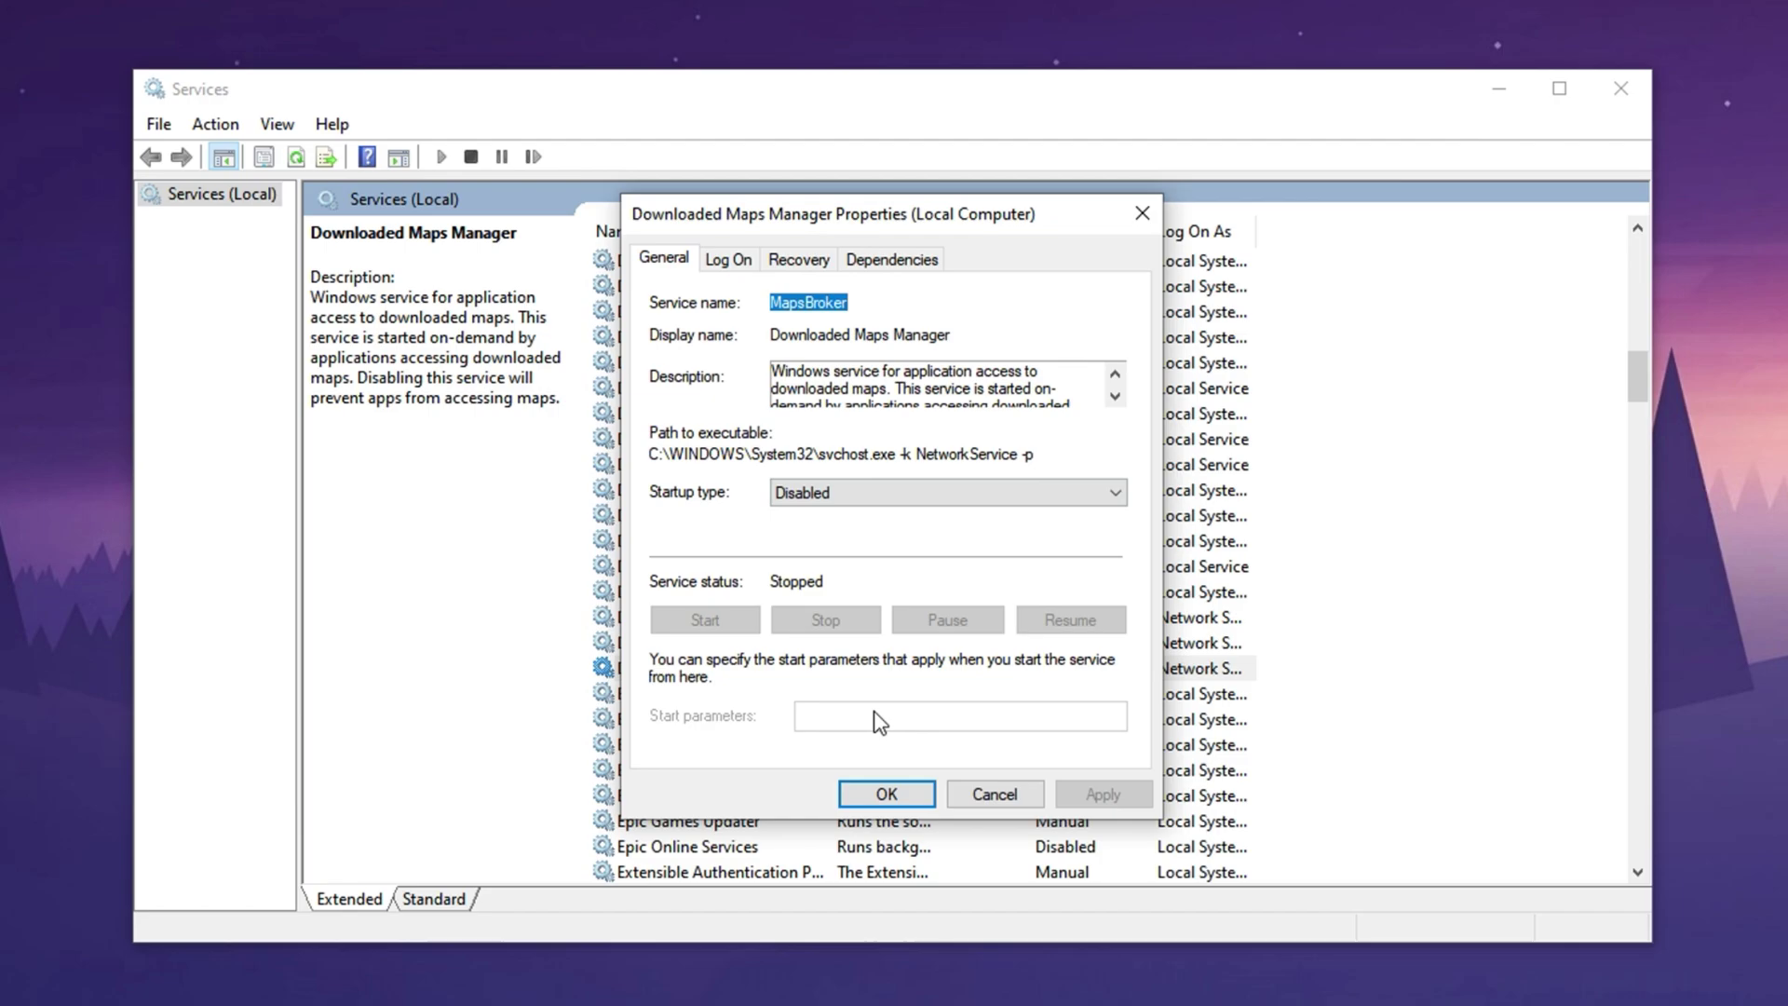
click(888, 793)
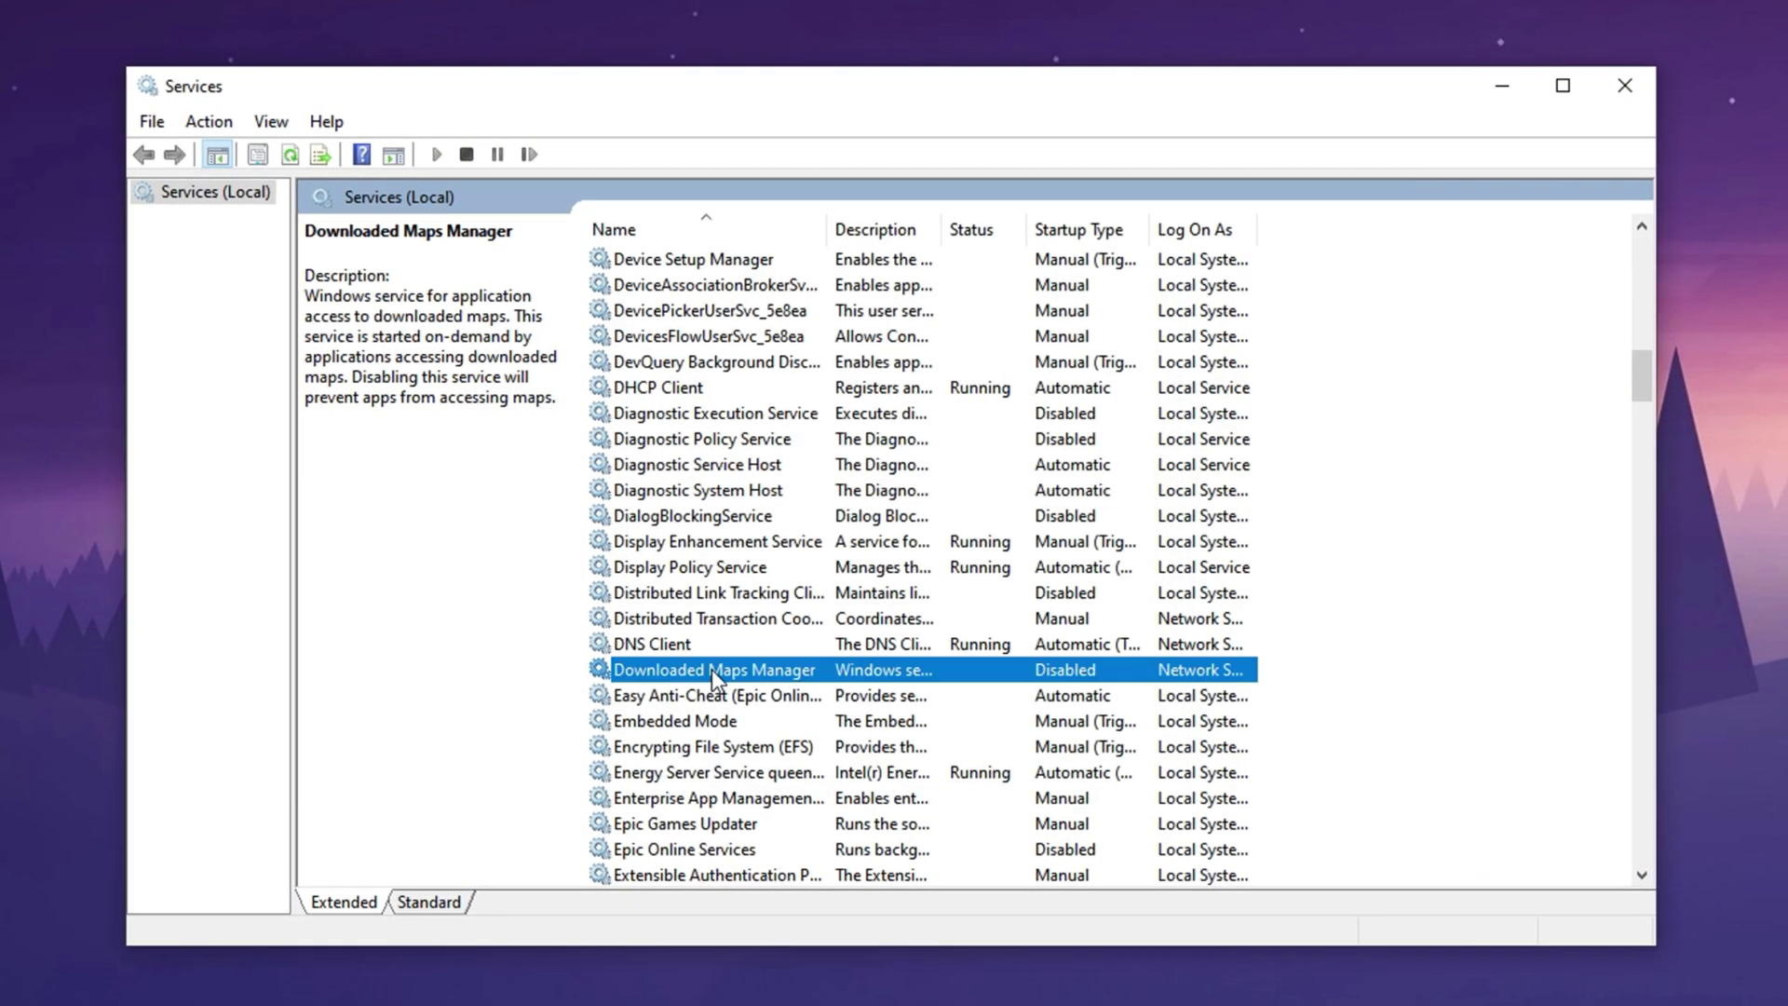
Step: Check the startup types of the Print Spooler, Windows Biometric Service and Windows Insider Service entries
key(p)
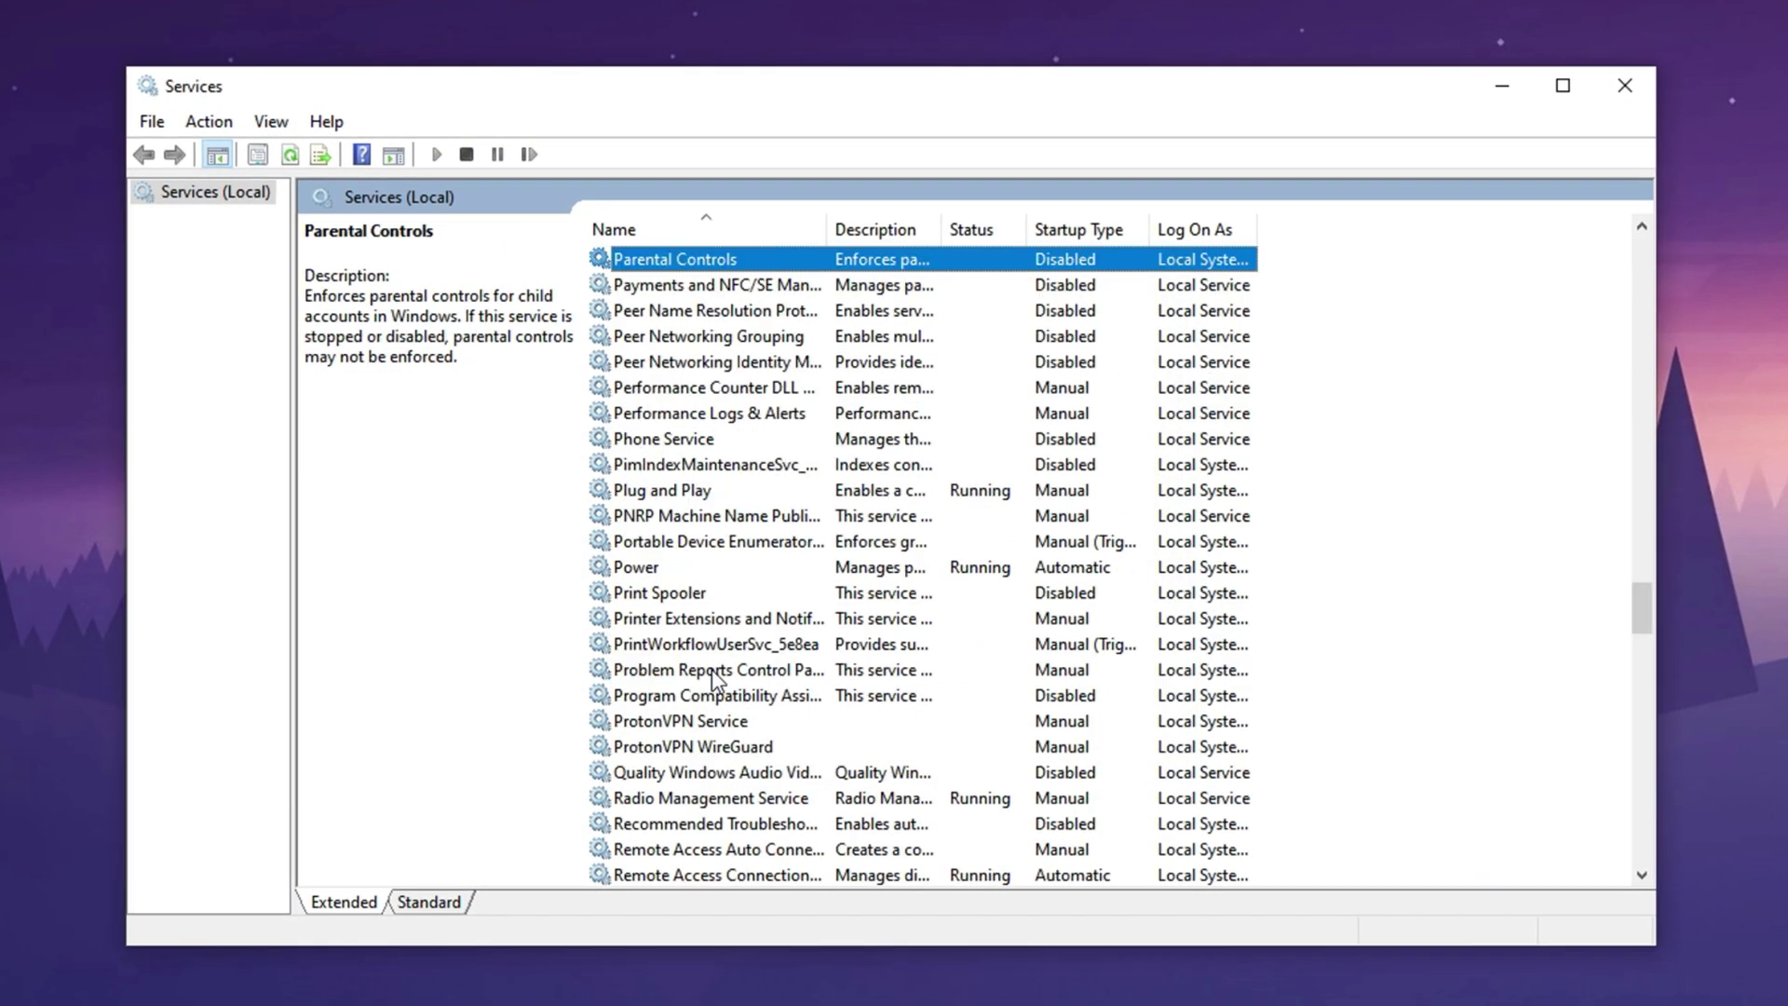
click(693, 596)
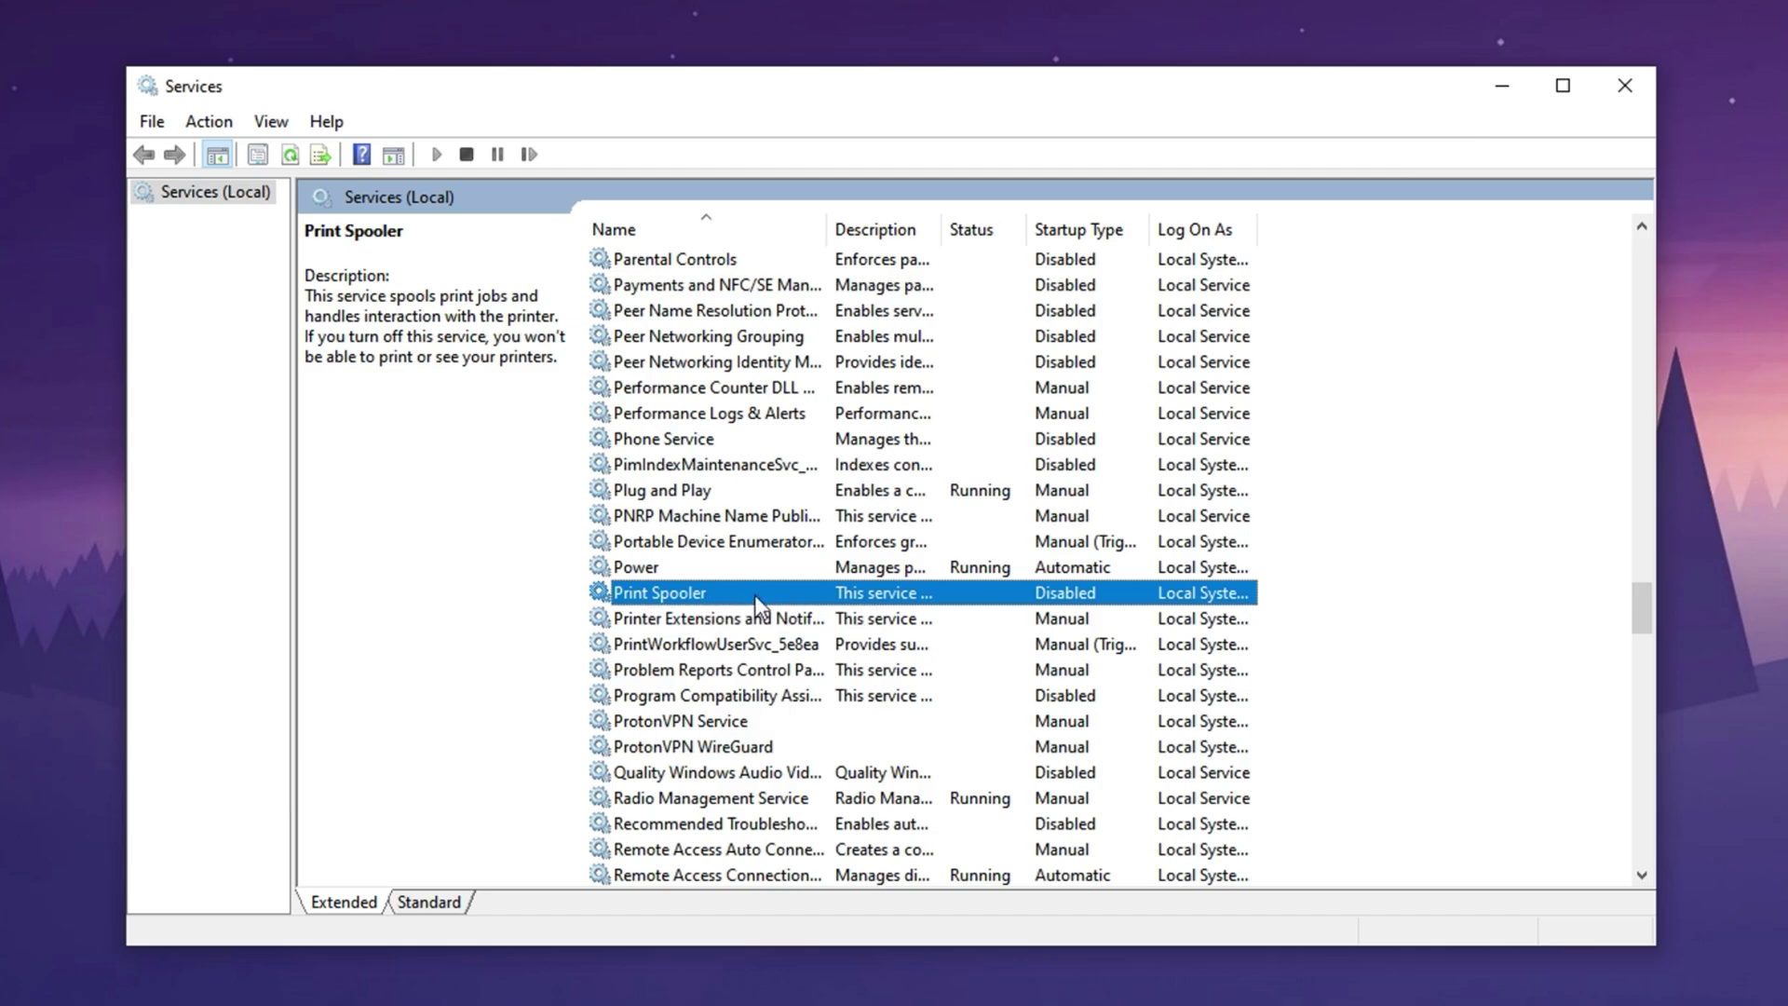
key(w)
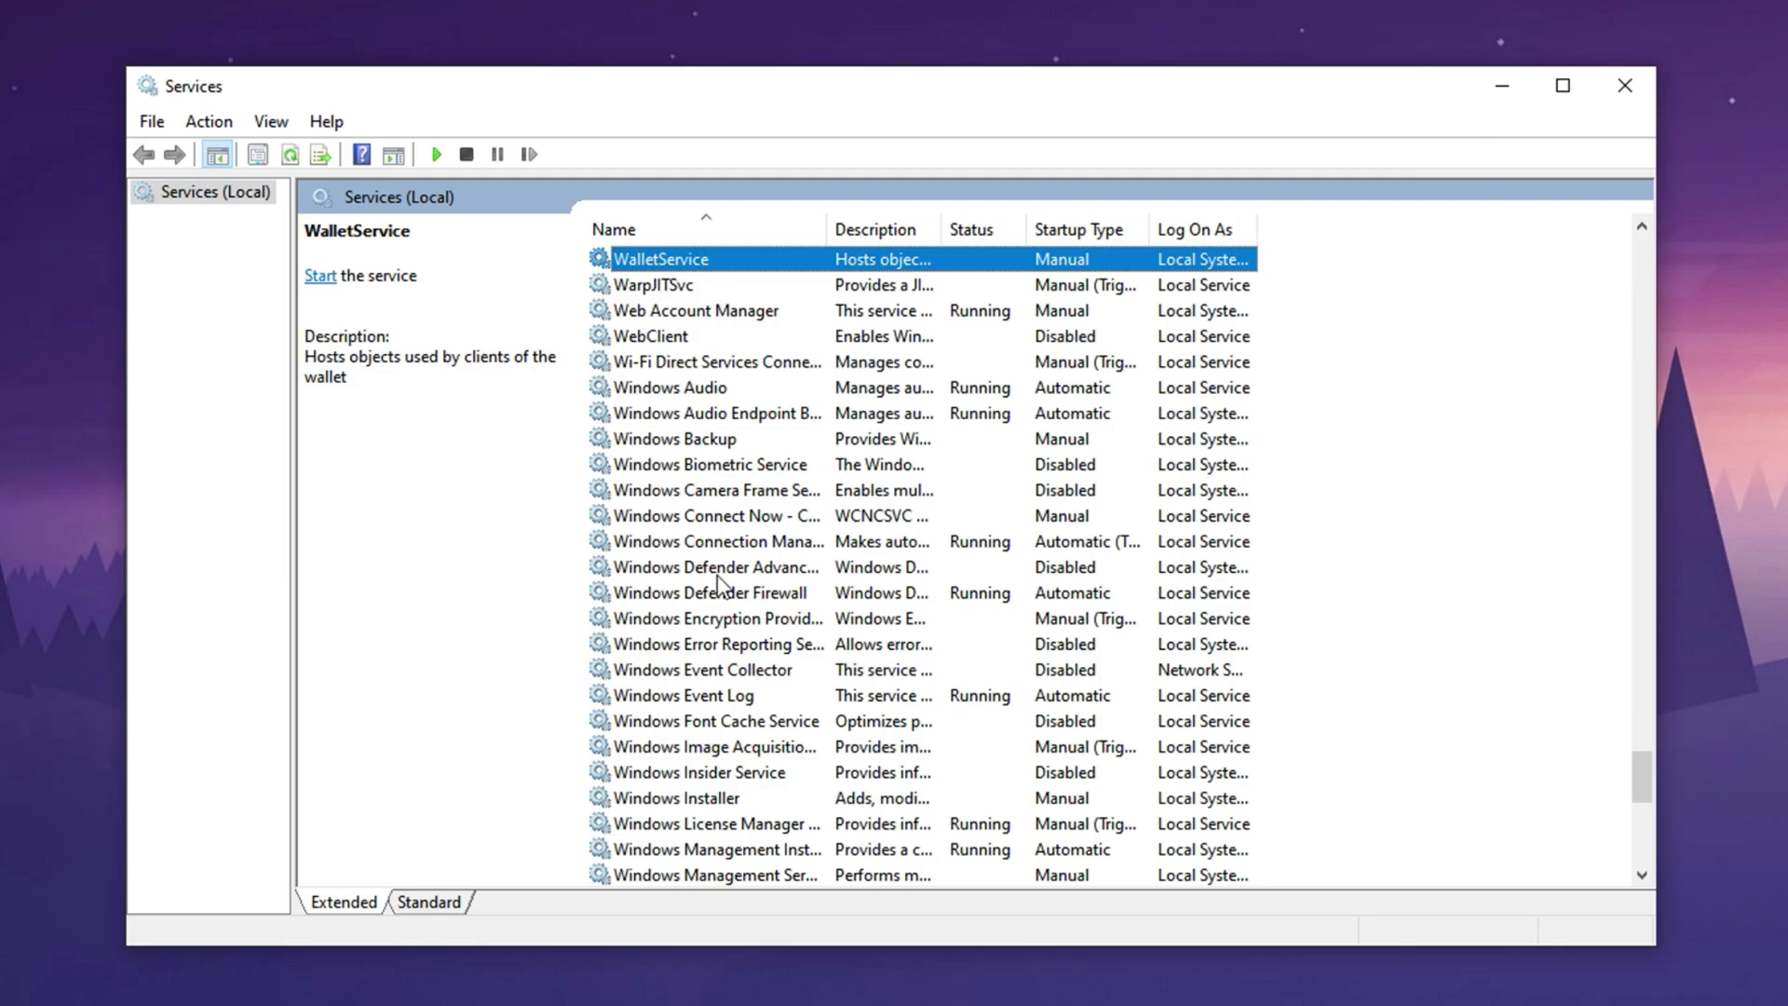
click(699, 473)
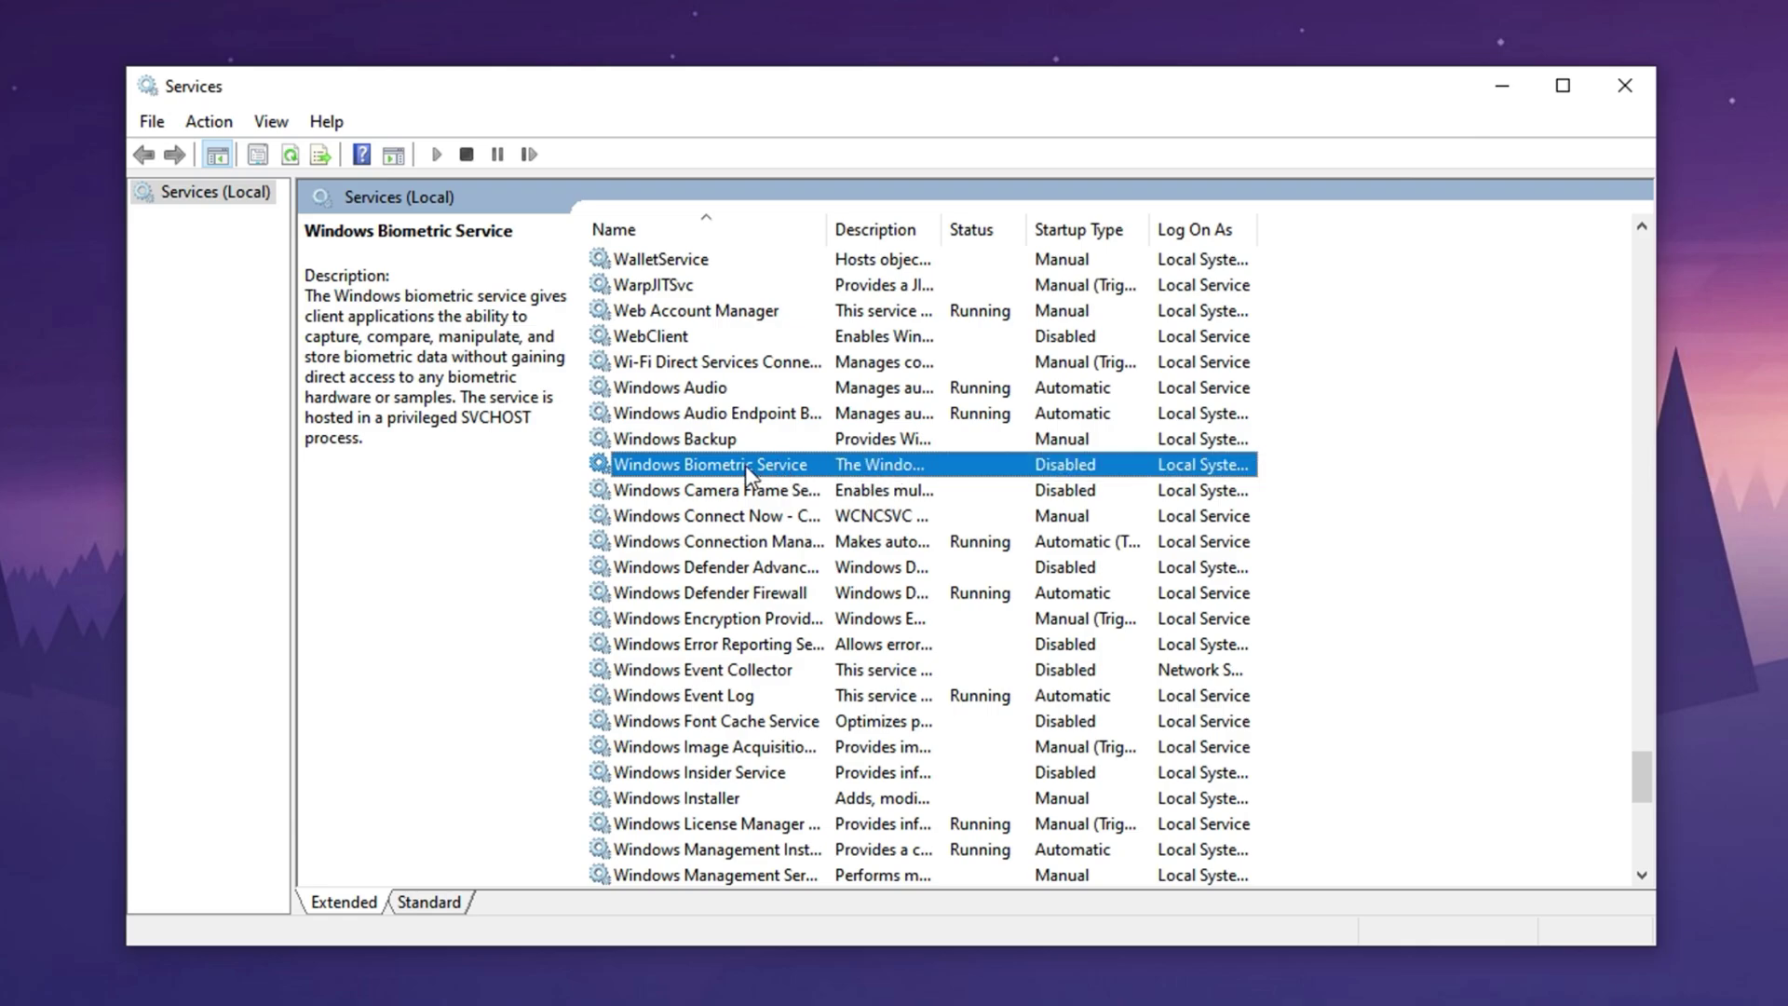
click(713, 781)
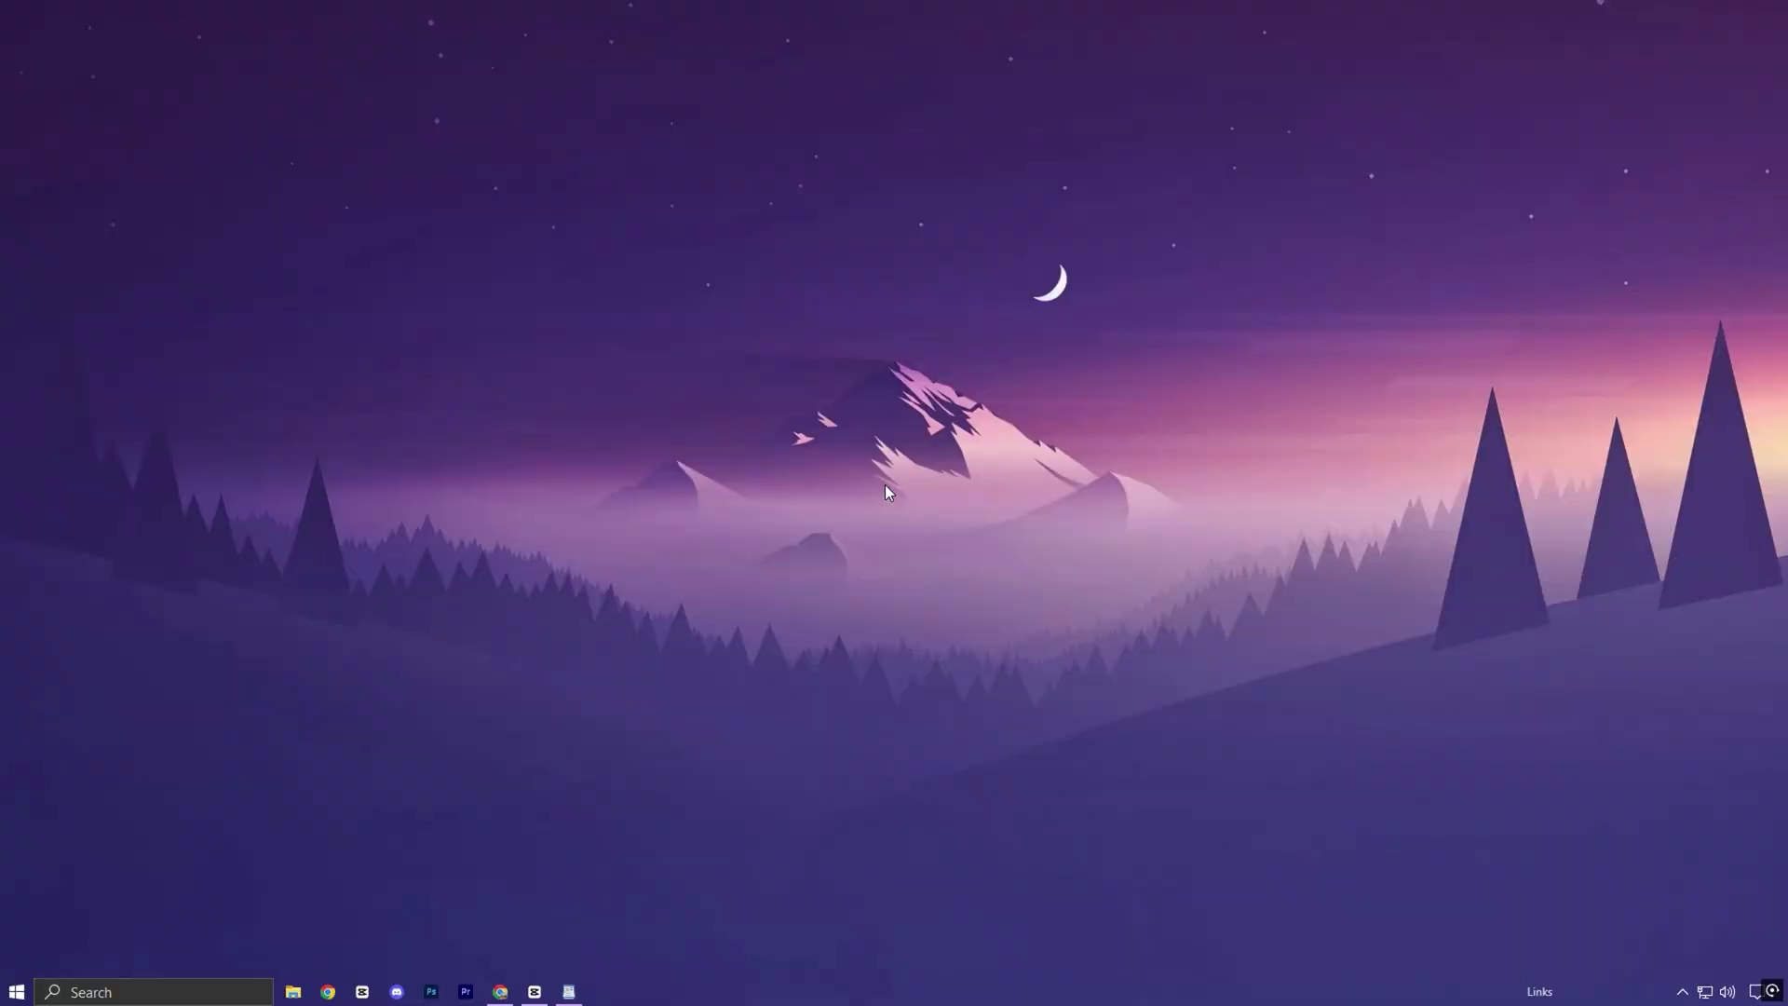
Step: Open the Windows Temp folder with the Run command temp
key(super+r)
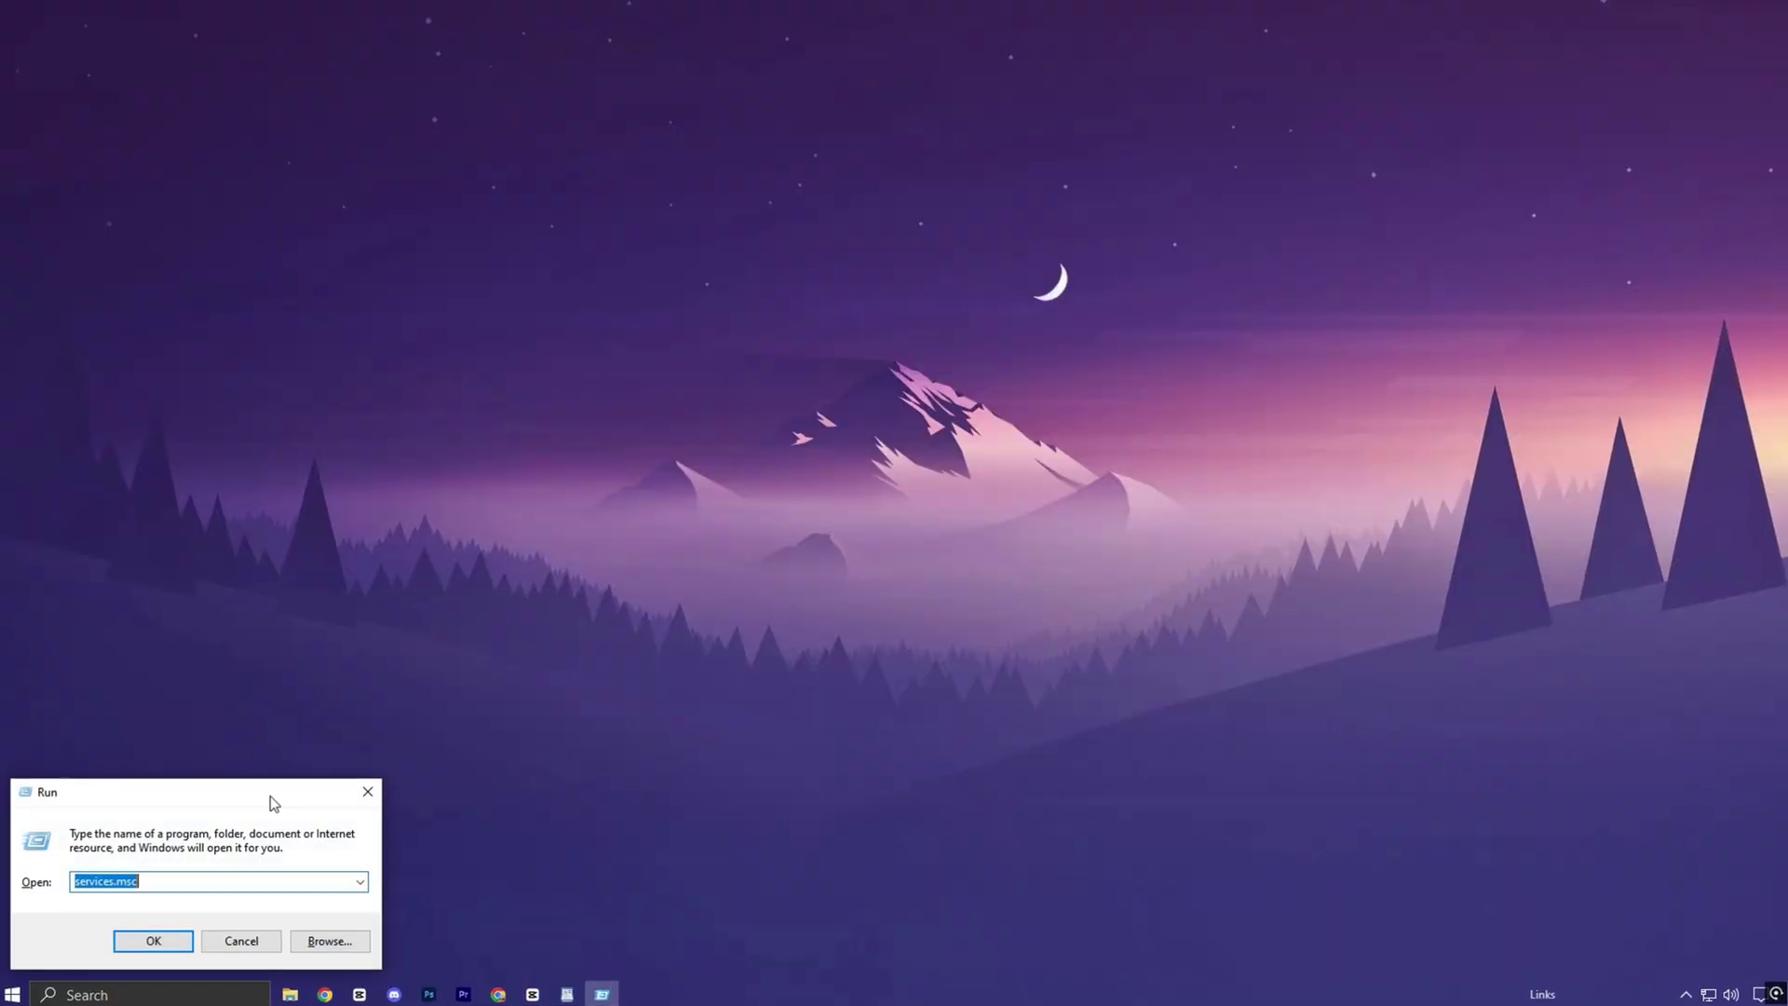
drag(220, 806, 906, 277)
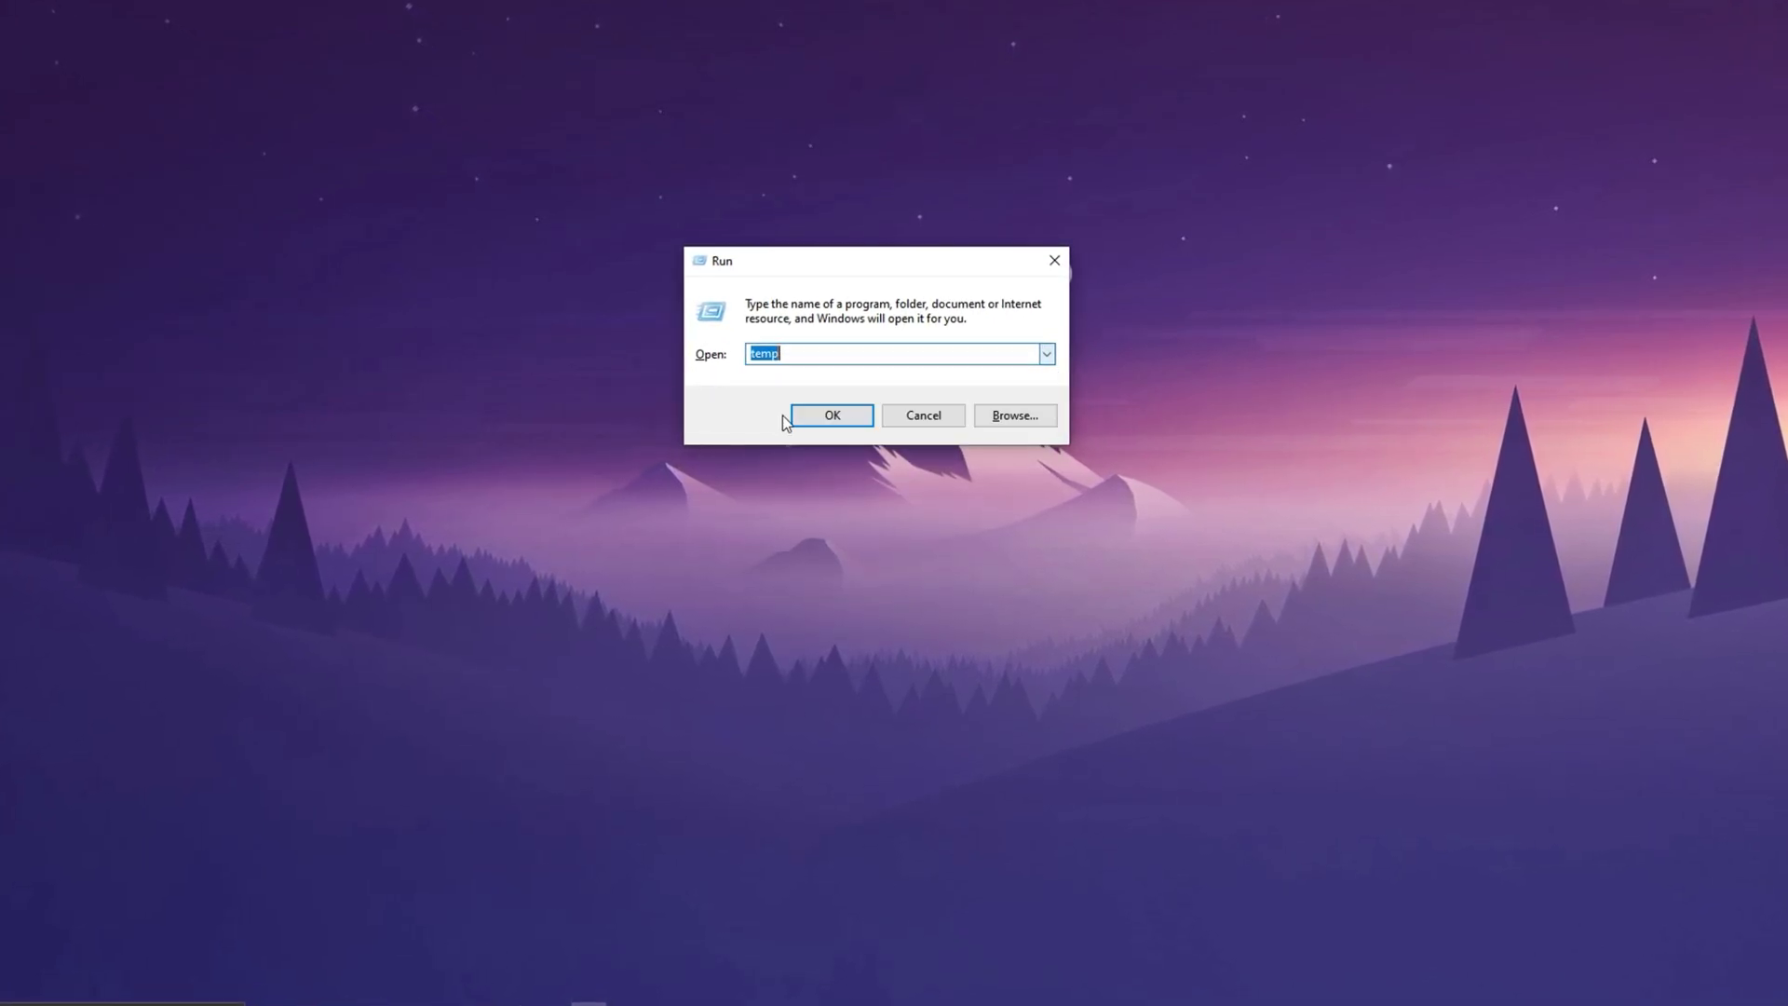
click(831, 415)
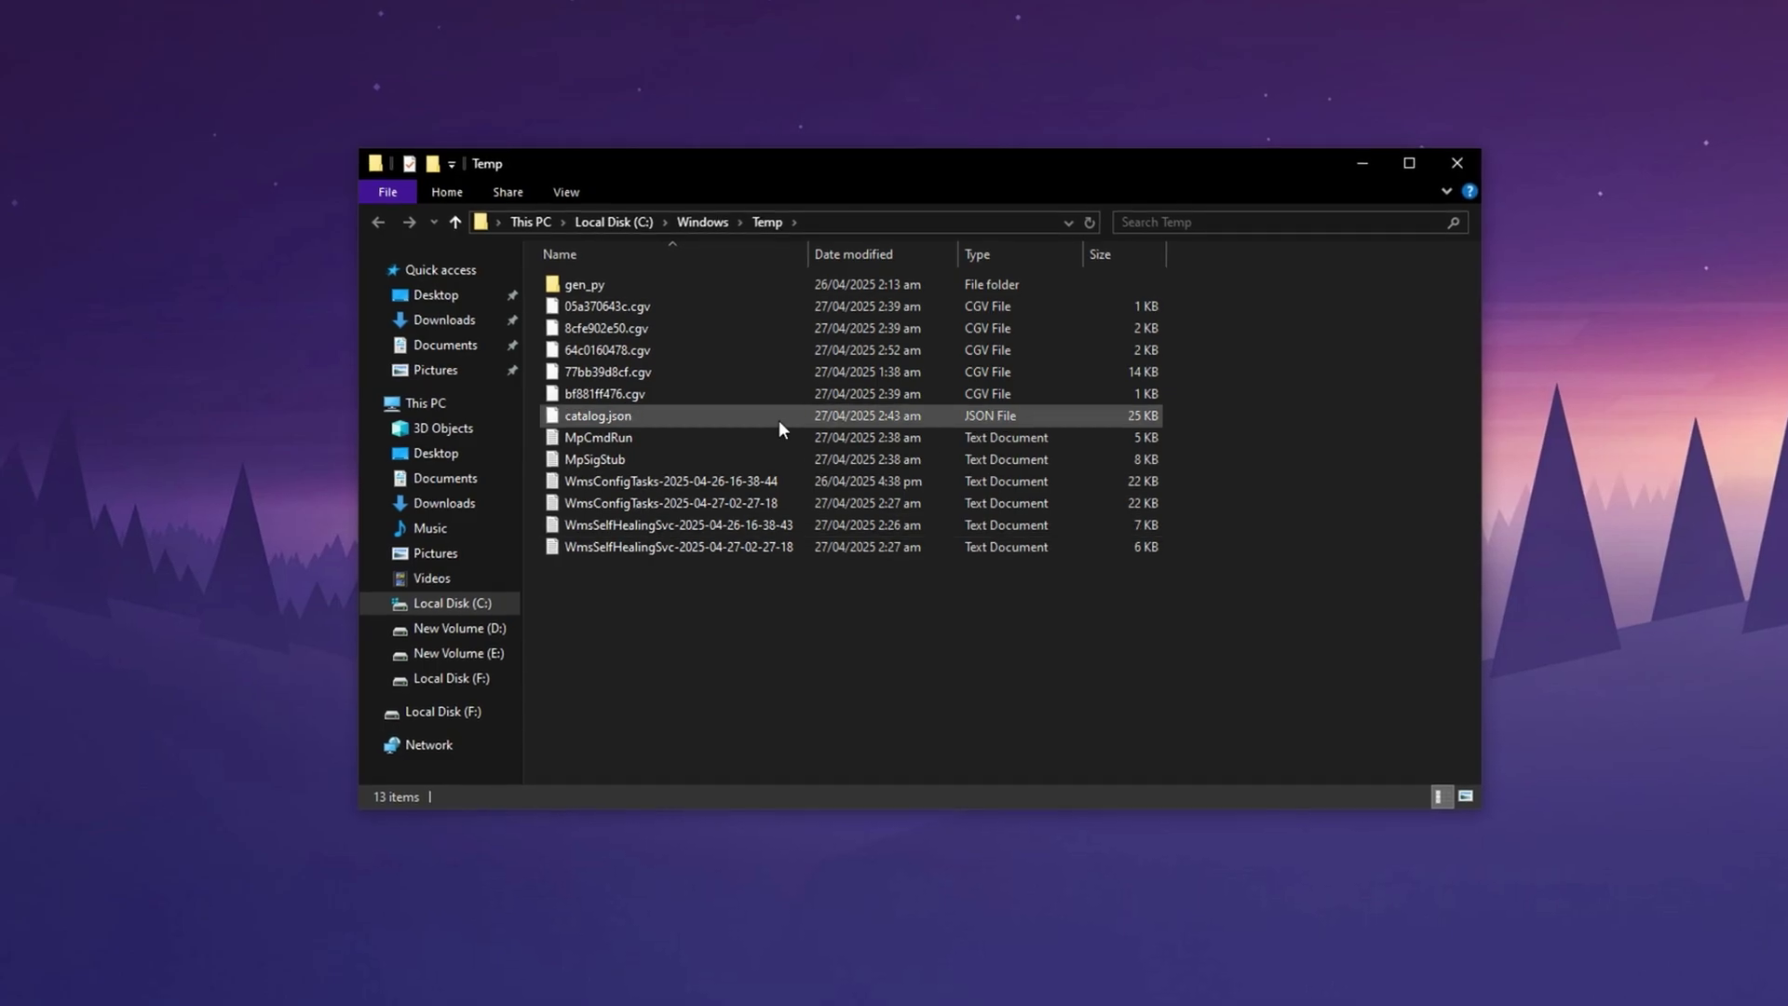
Step: Delete all items in the Windows Temp folder, skipping files that are in use, and close the folder
key(ctrl+a)
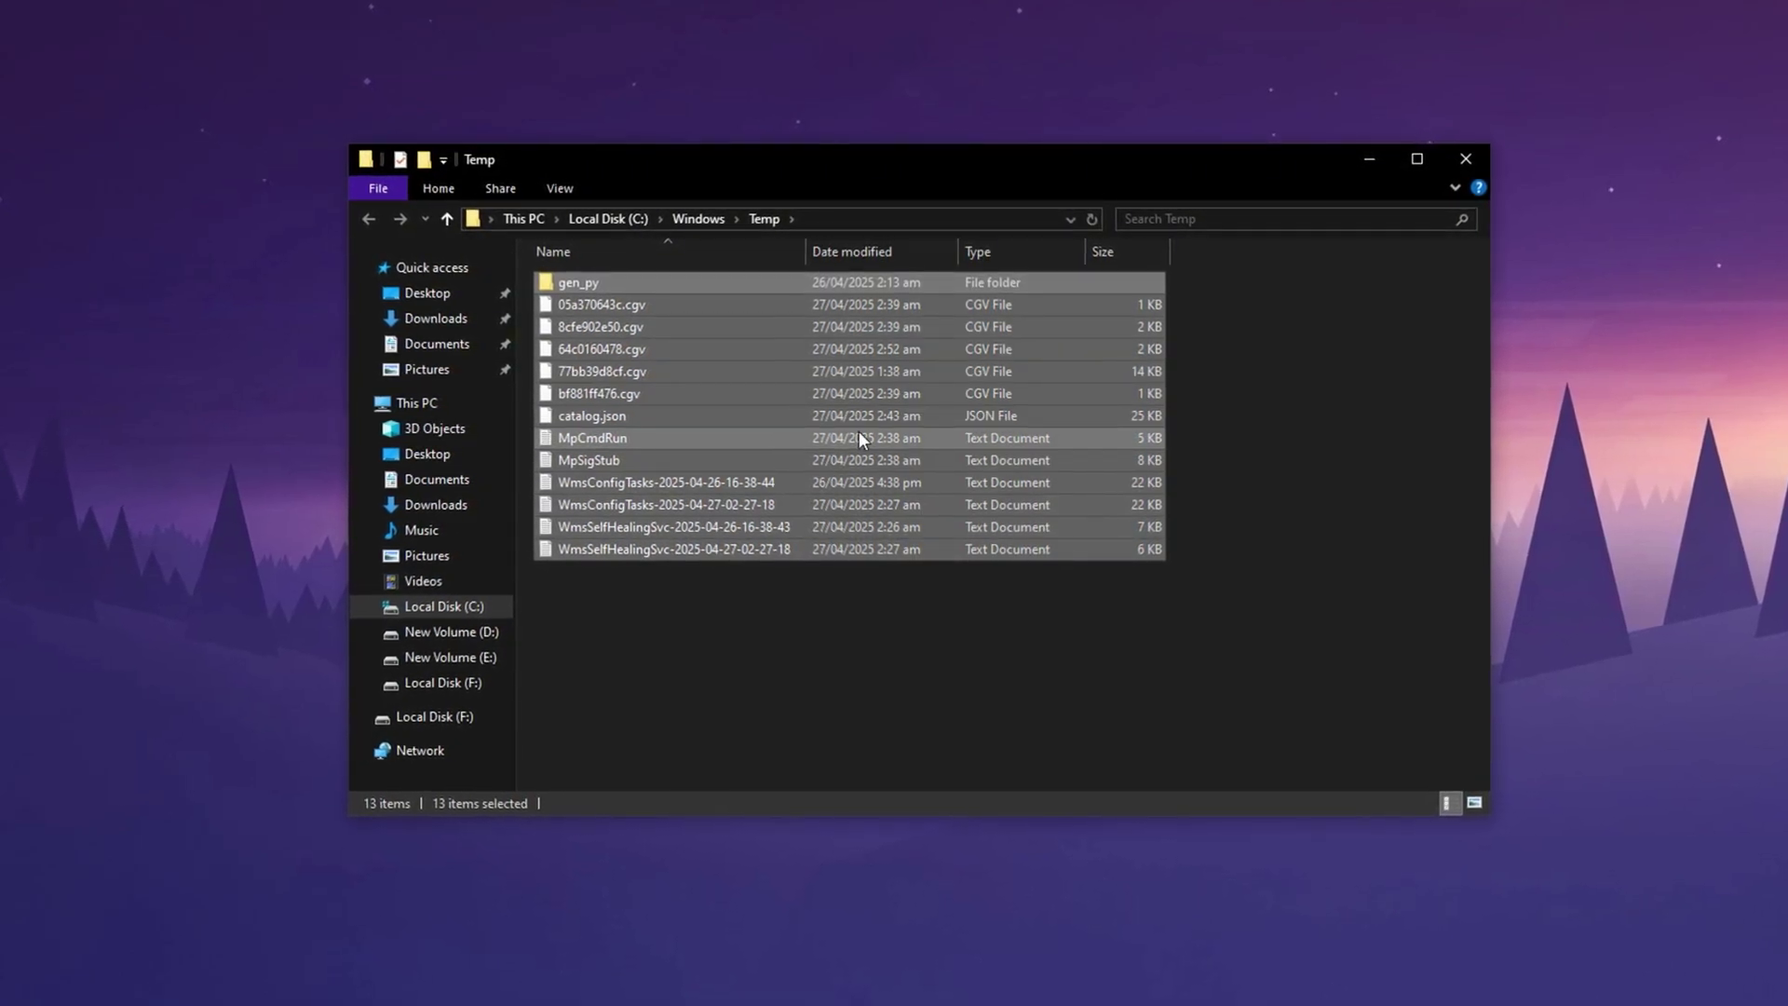
key(Delete)
drag(275, 224, 777, 238)
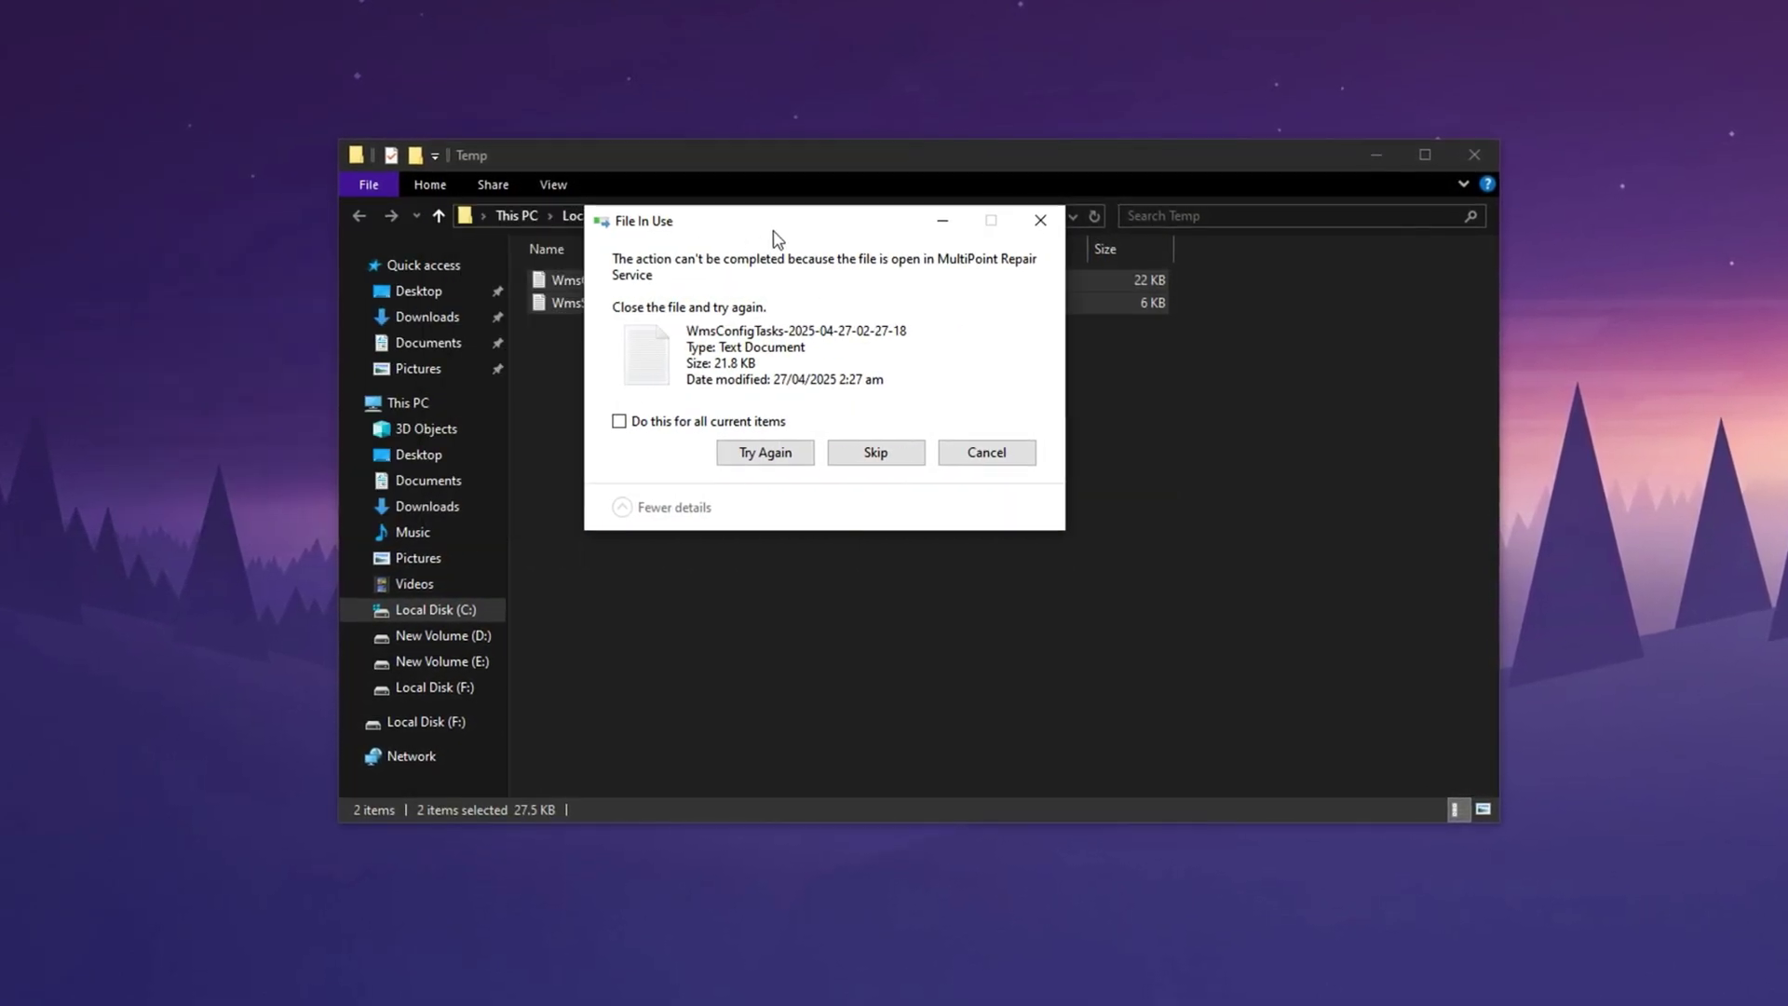
click(901, 456)
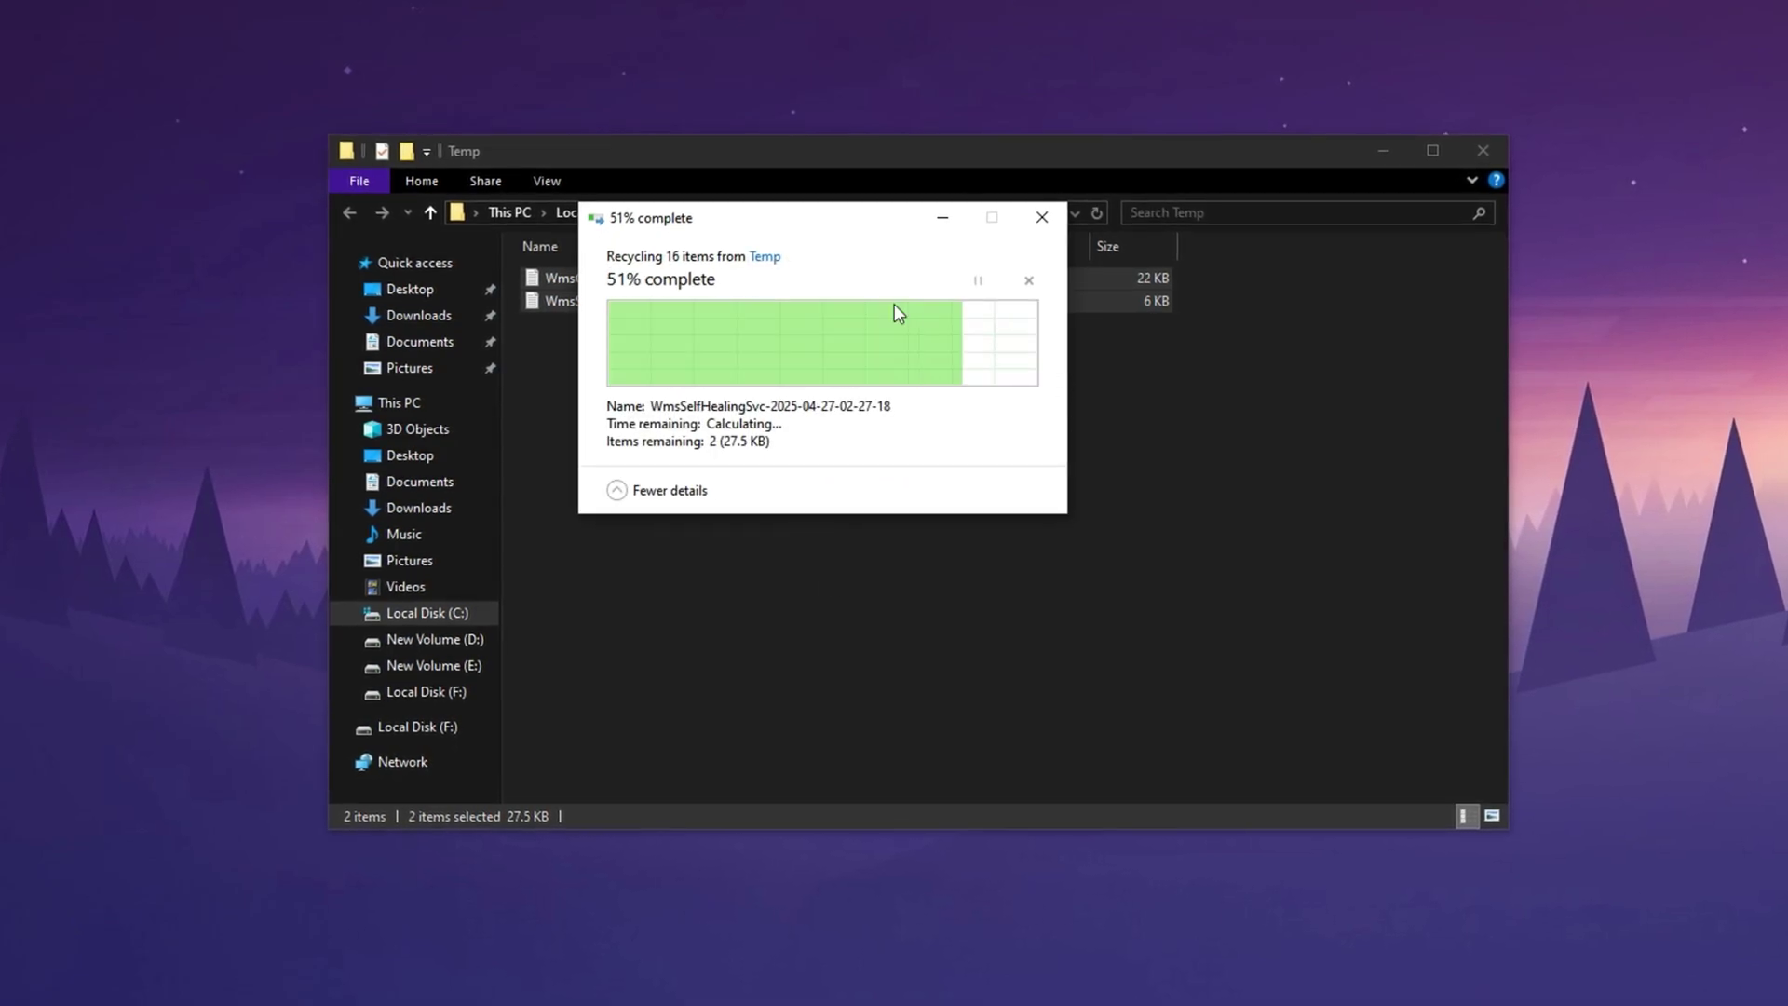
click(899, 421)
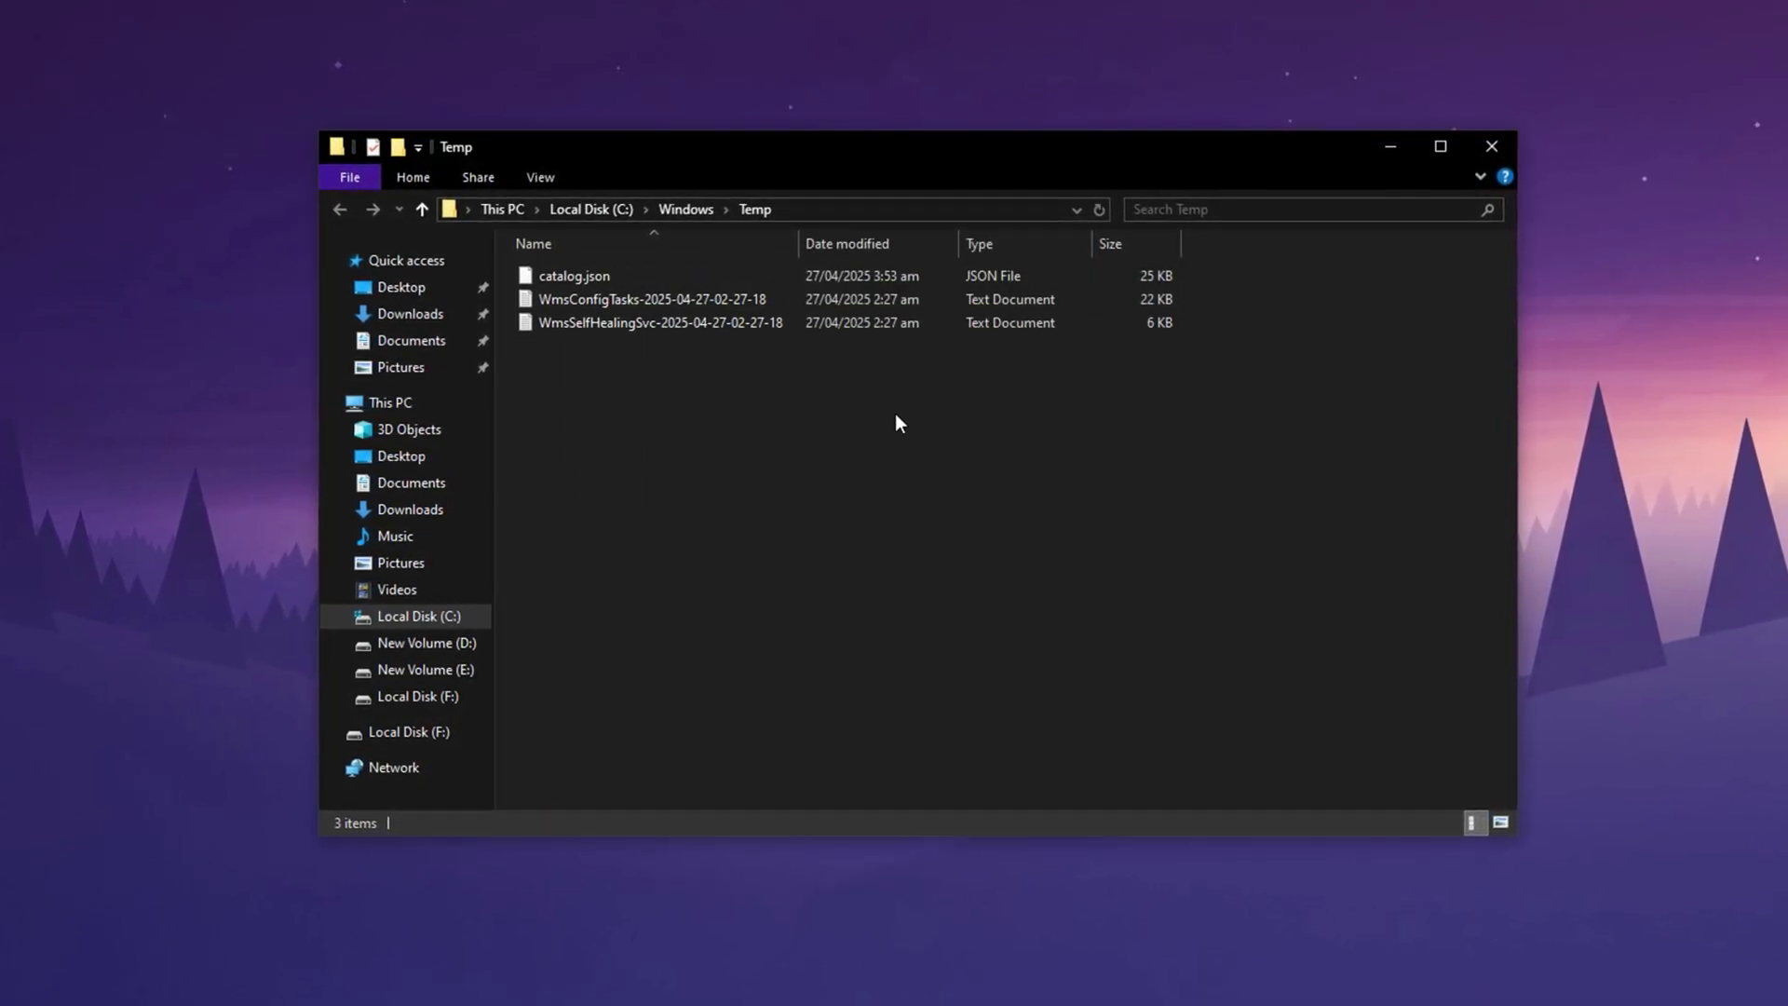
click(1496, 143)
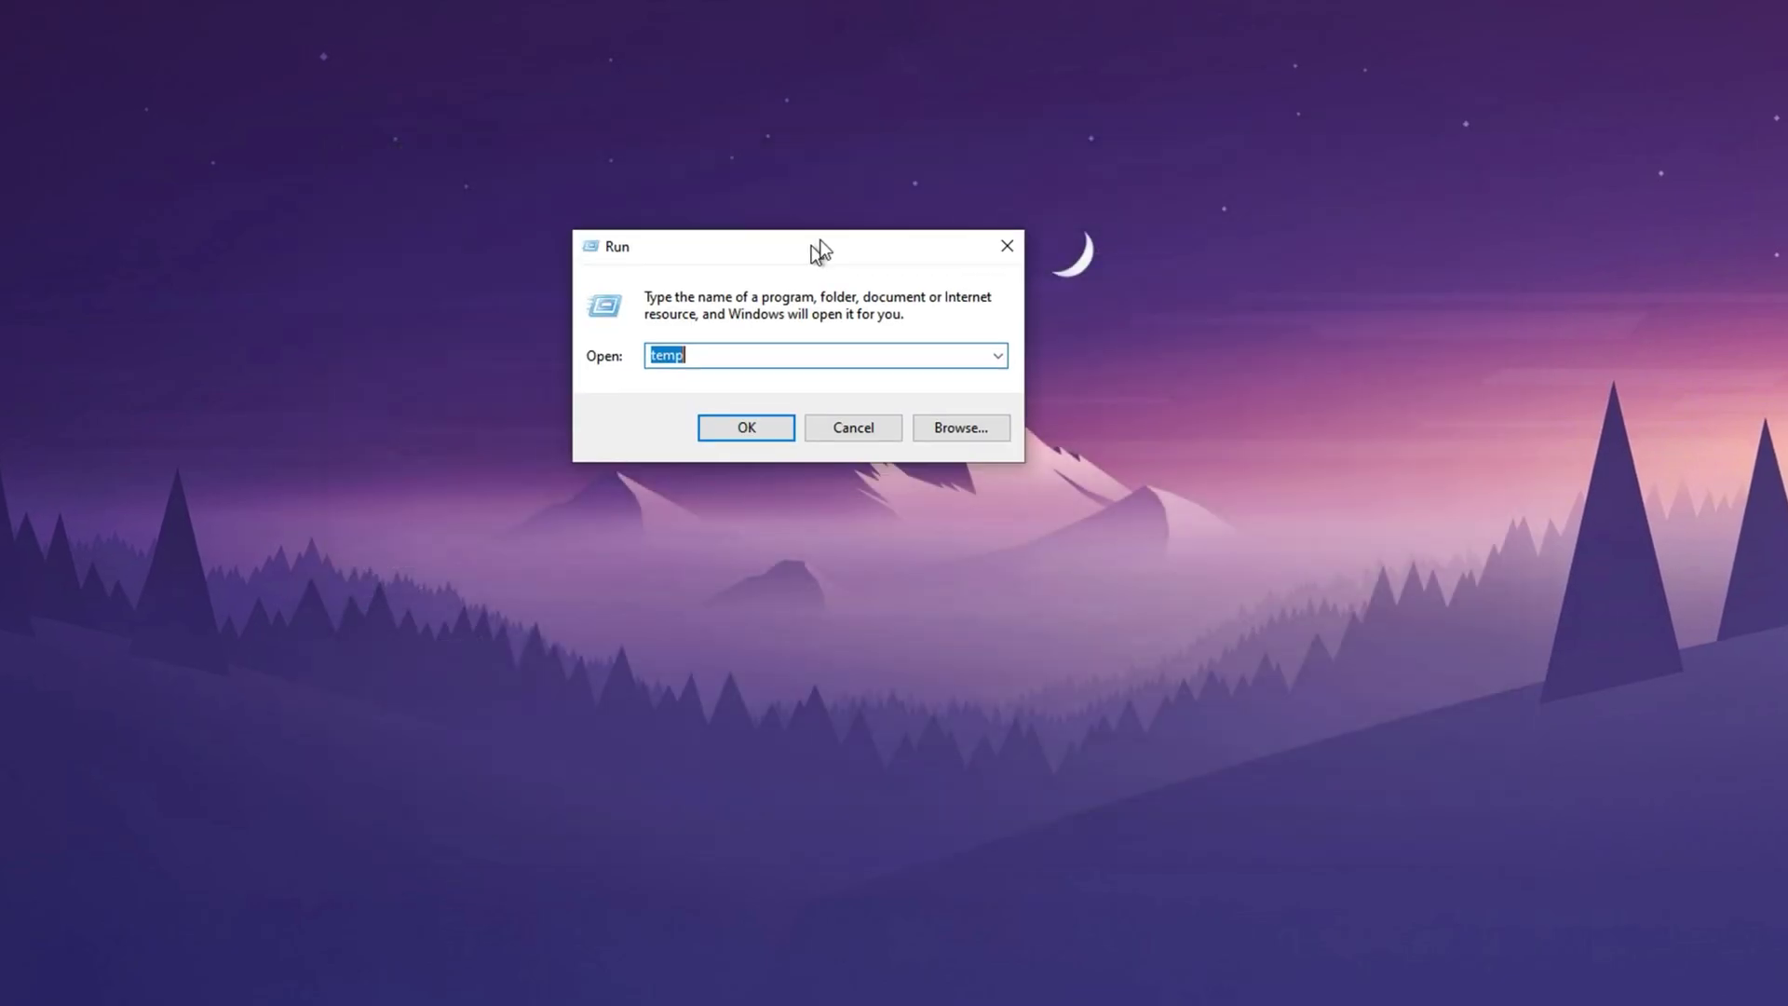
Step: Open the user's local Temp folder with the Run command %temp%
drag(819, 250, 862, 224)
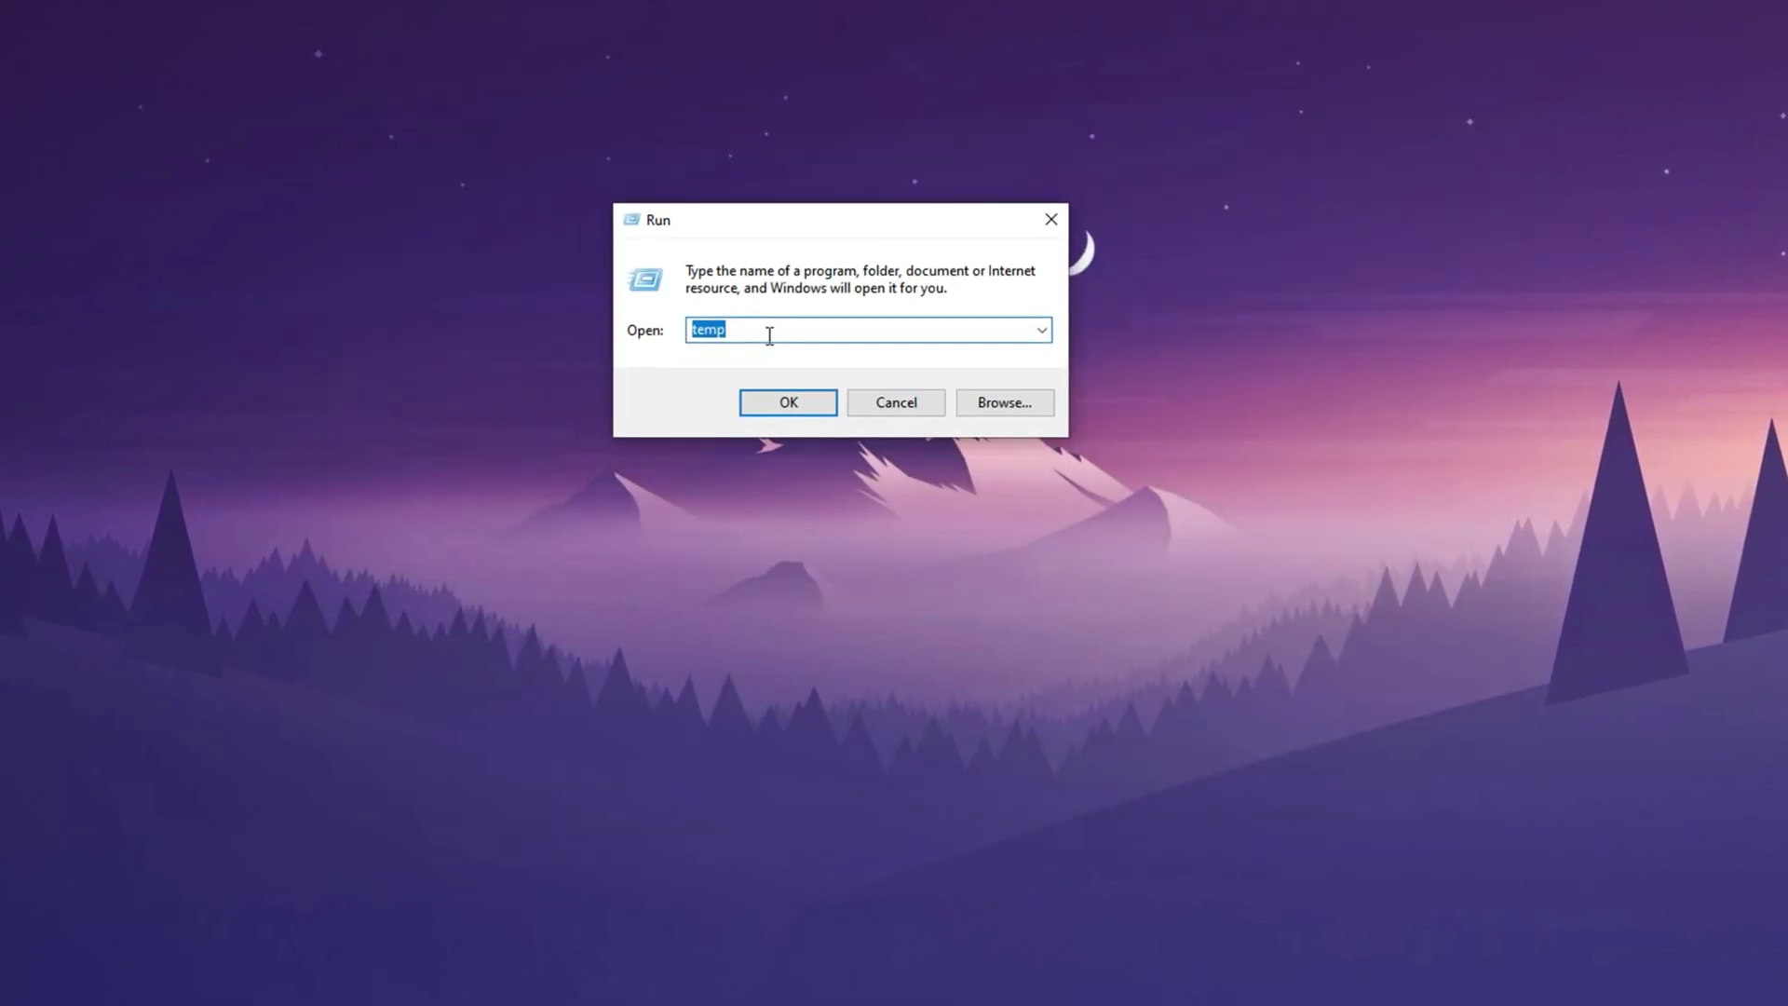
click(1043, 328)
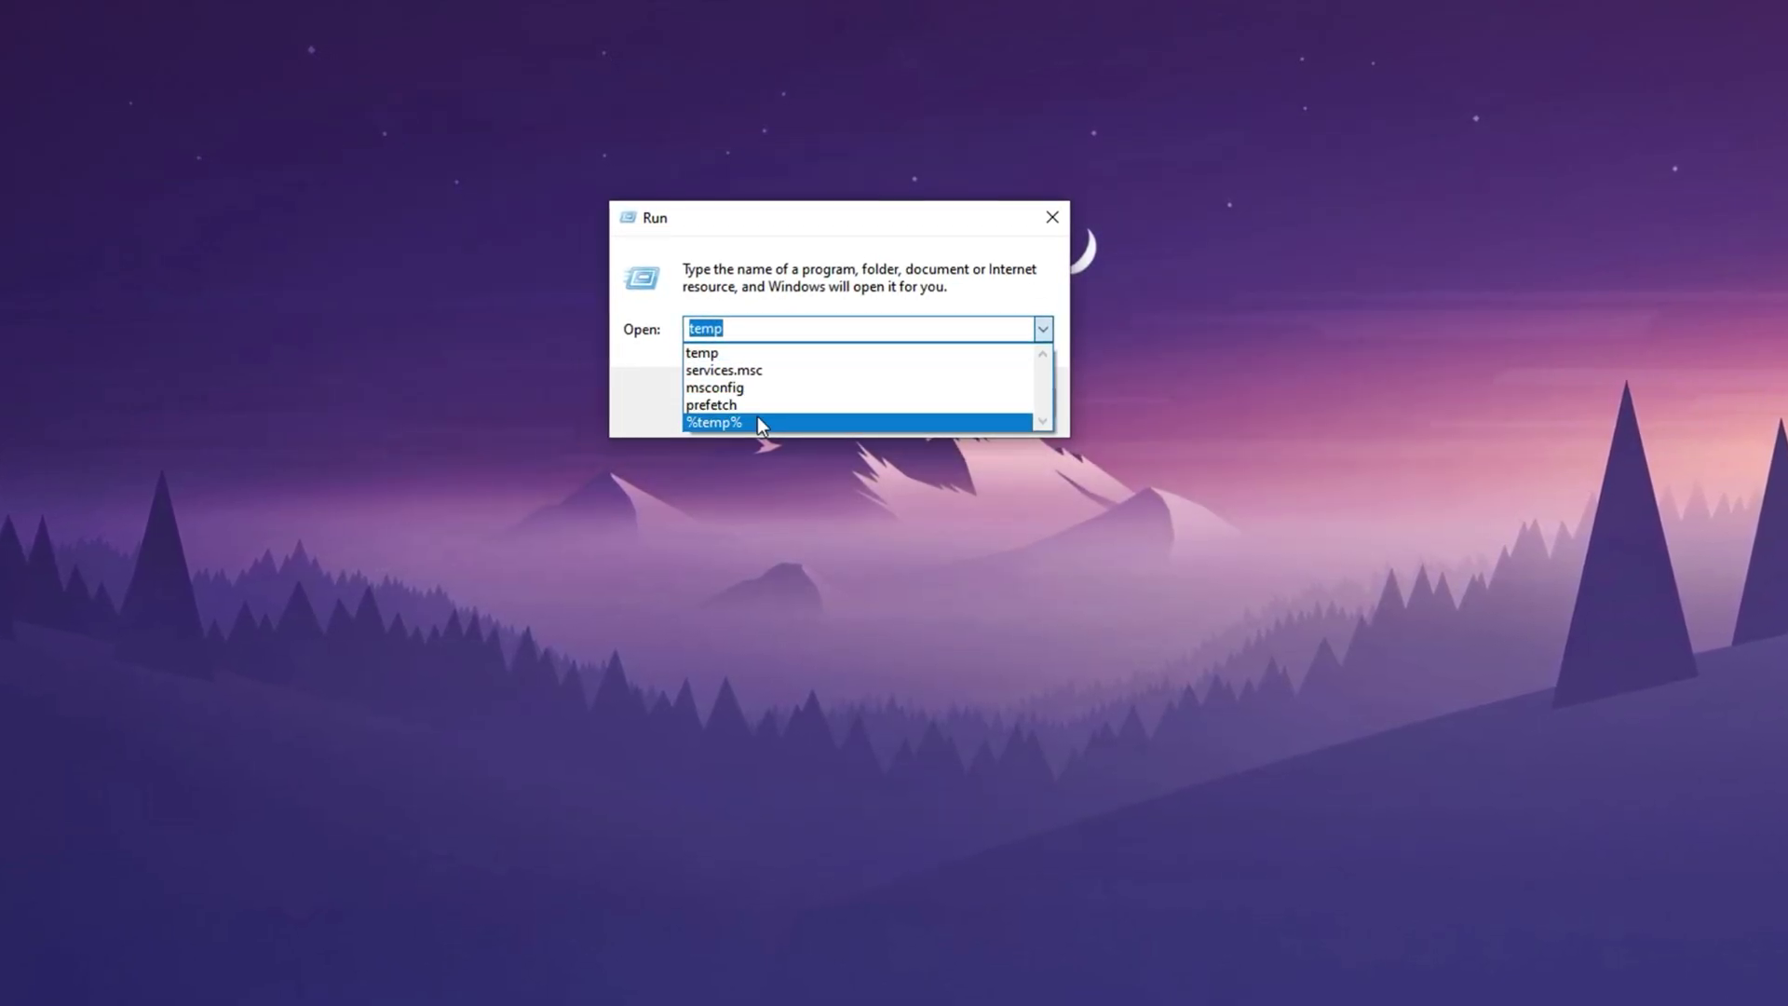
click(745, 421)
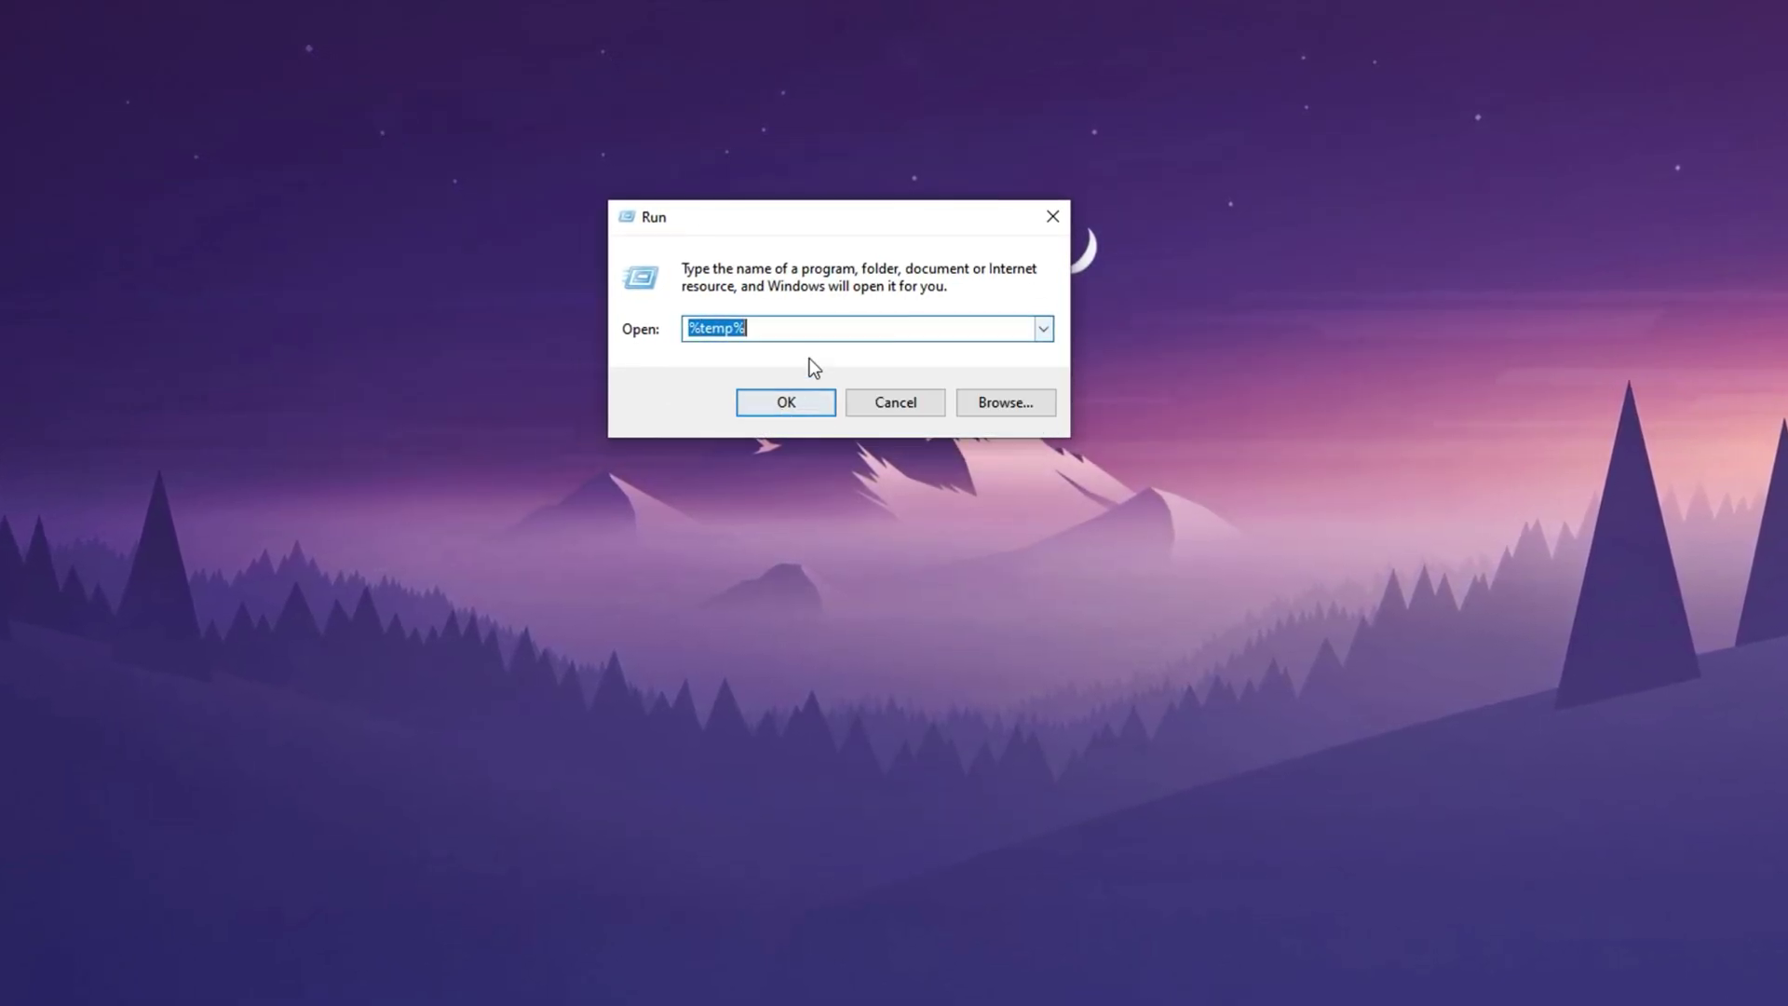
click(784, 404)
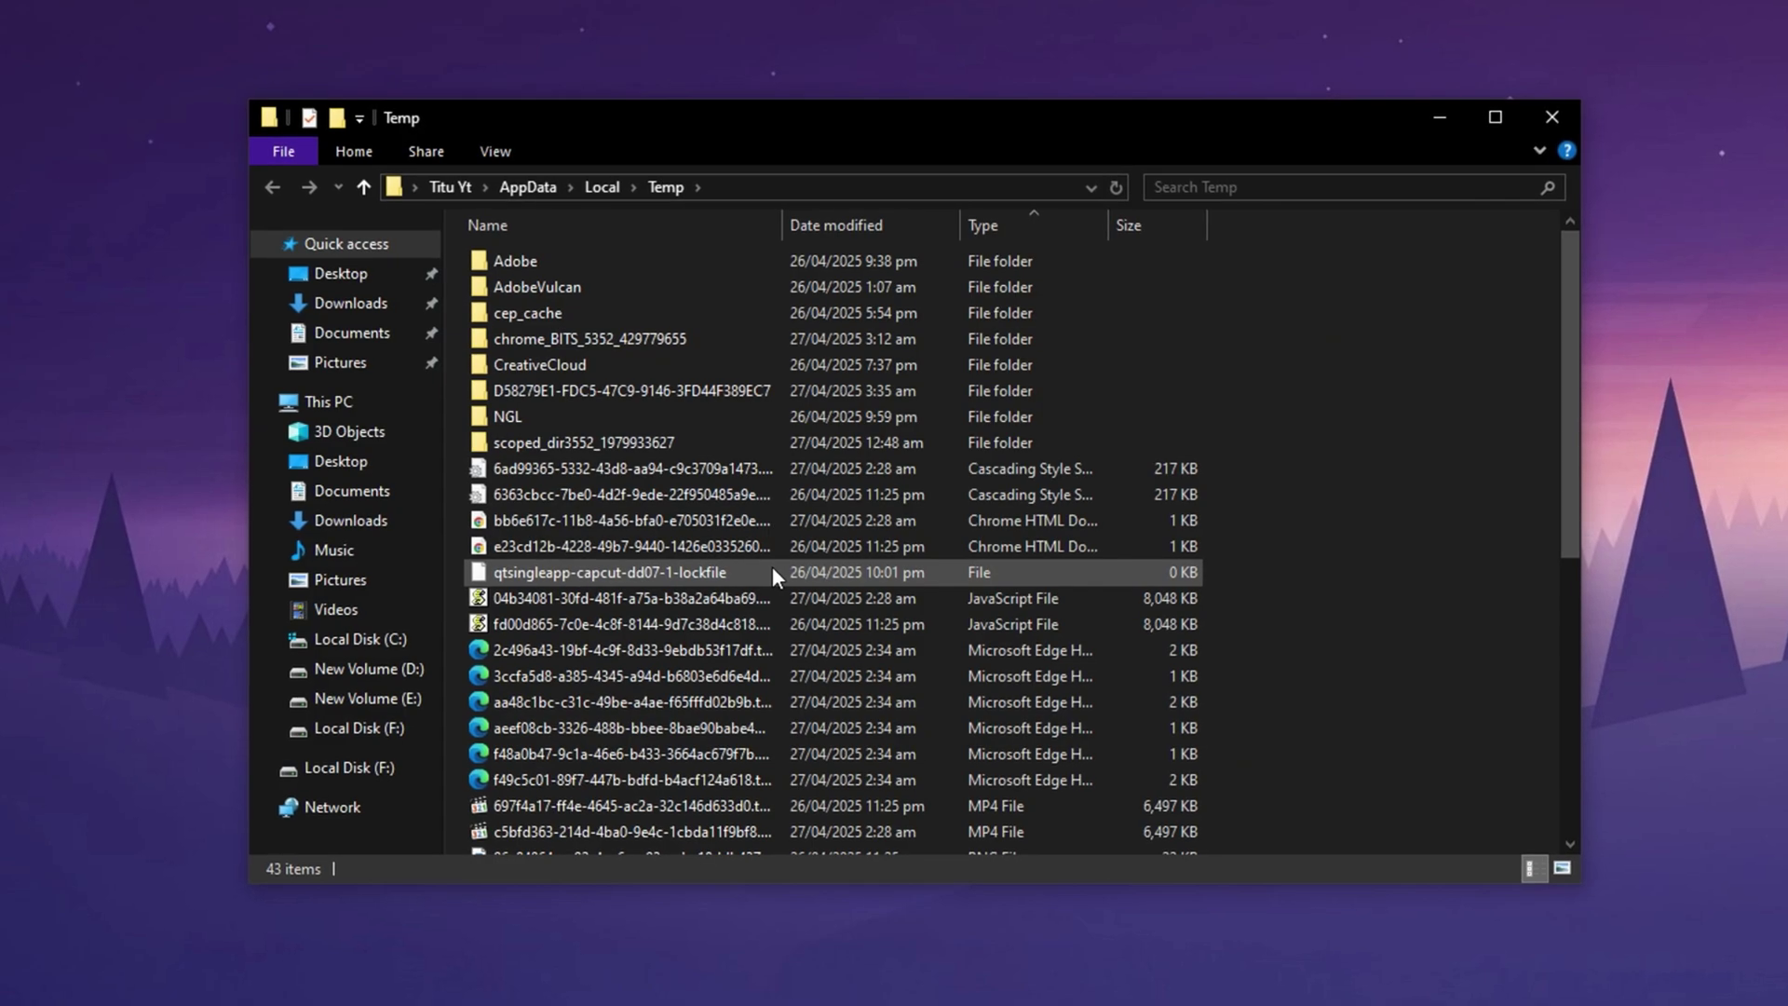
Step: Delete everything in the user's local Temp folder, skipping all items that are in use
key(ctrl+a)
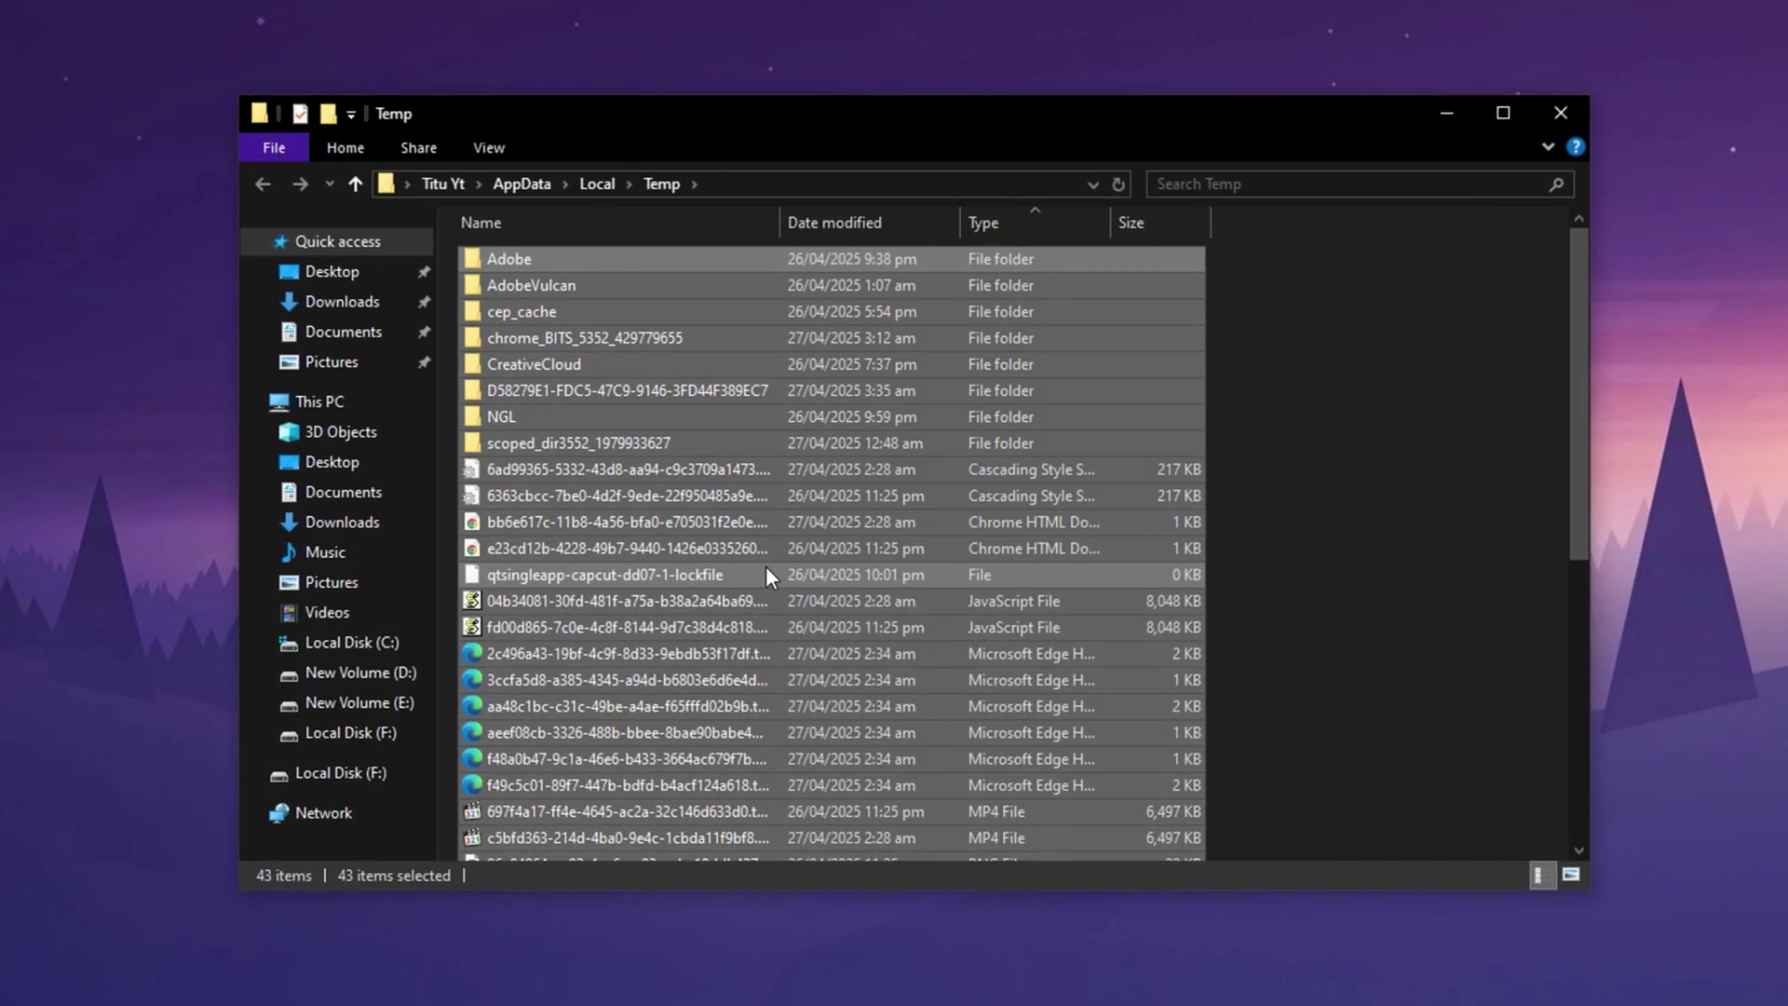
key(Delete)
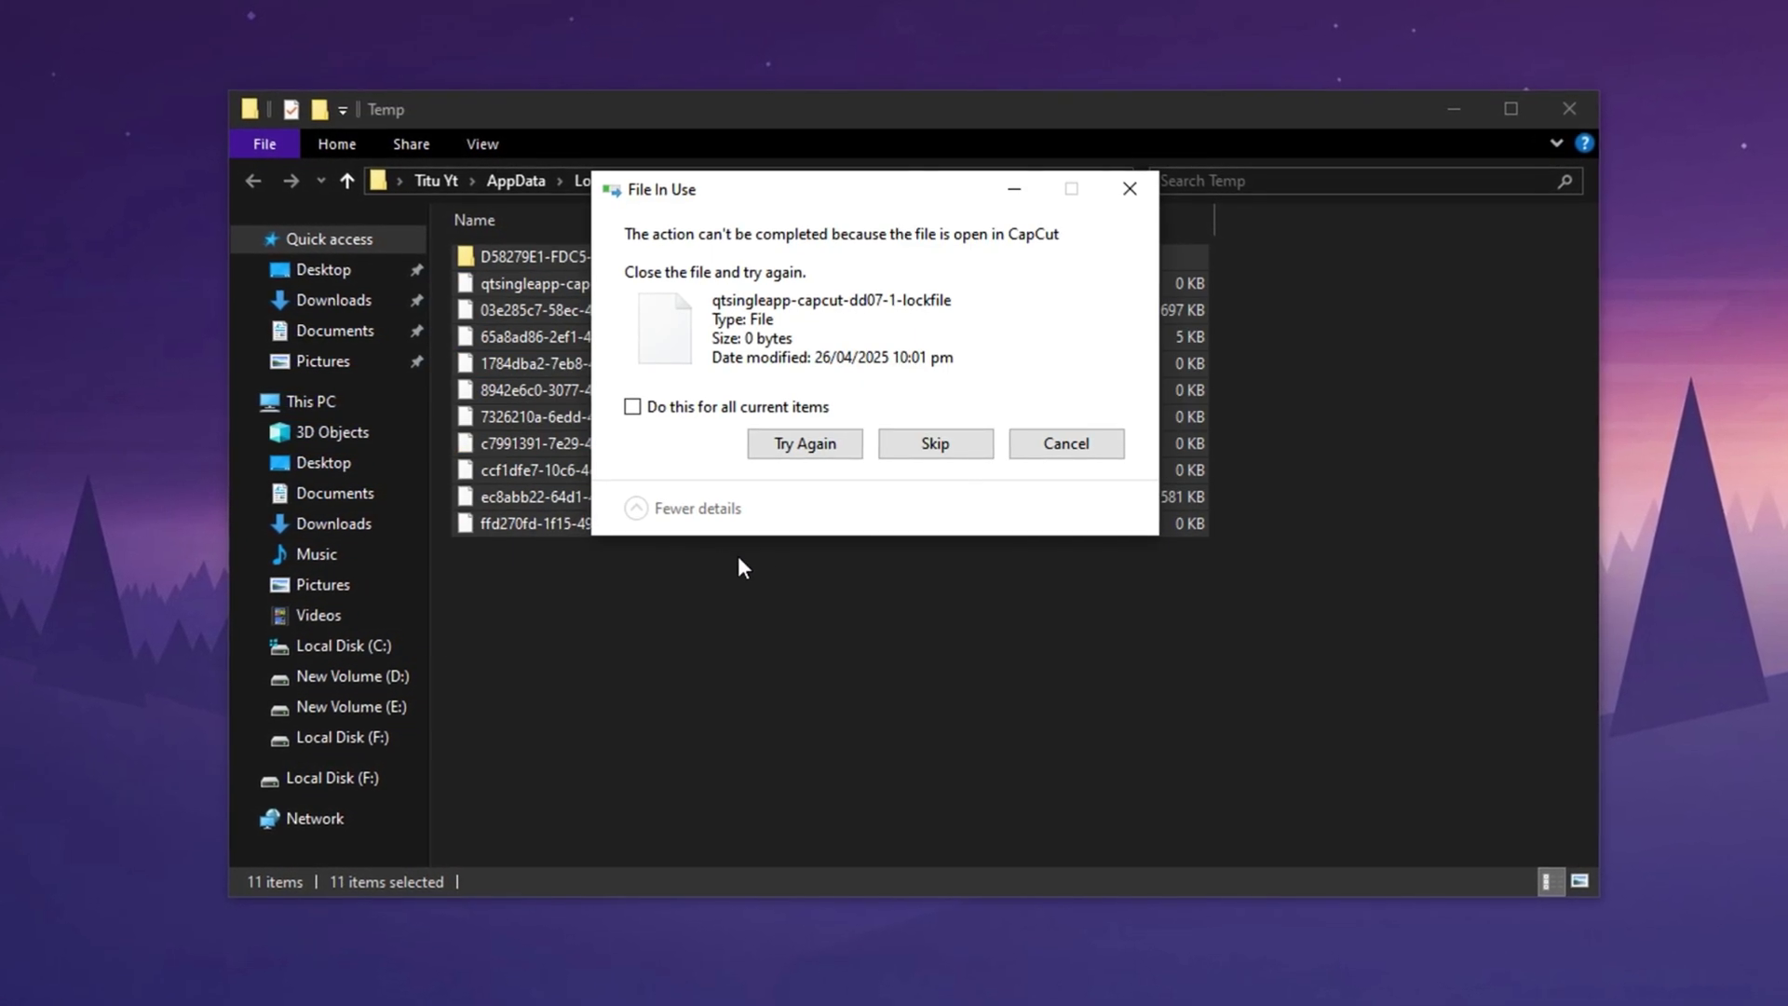
click(680, 415)
click(933, 442)
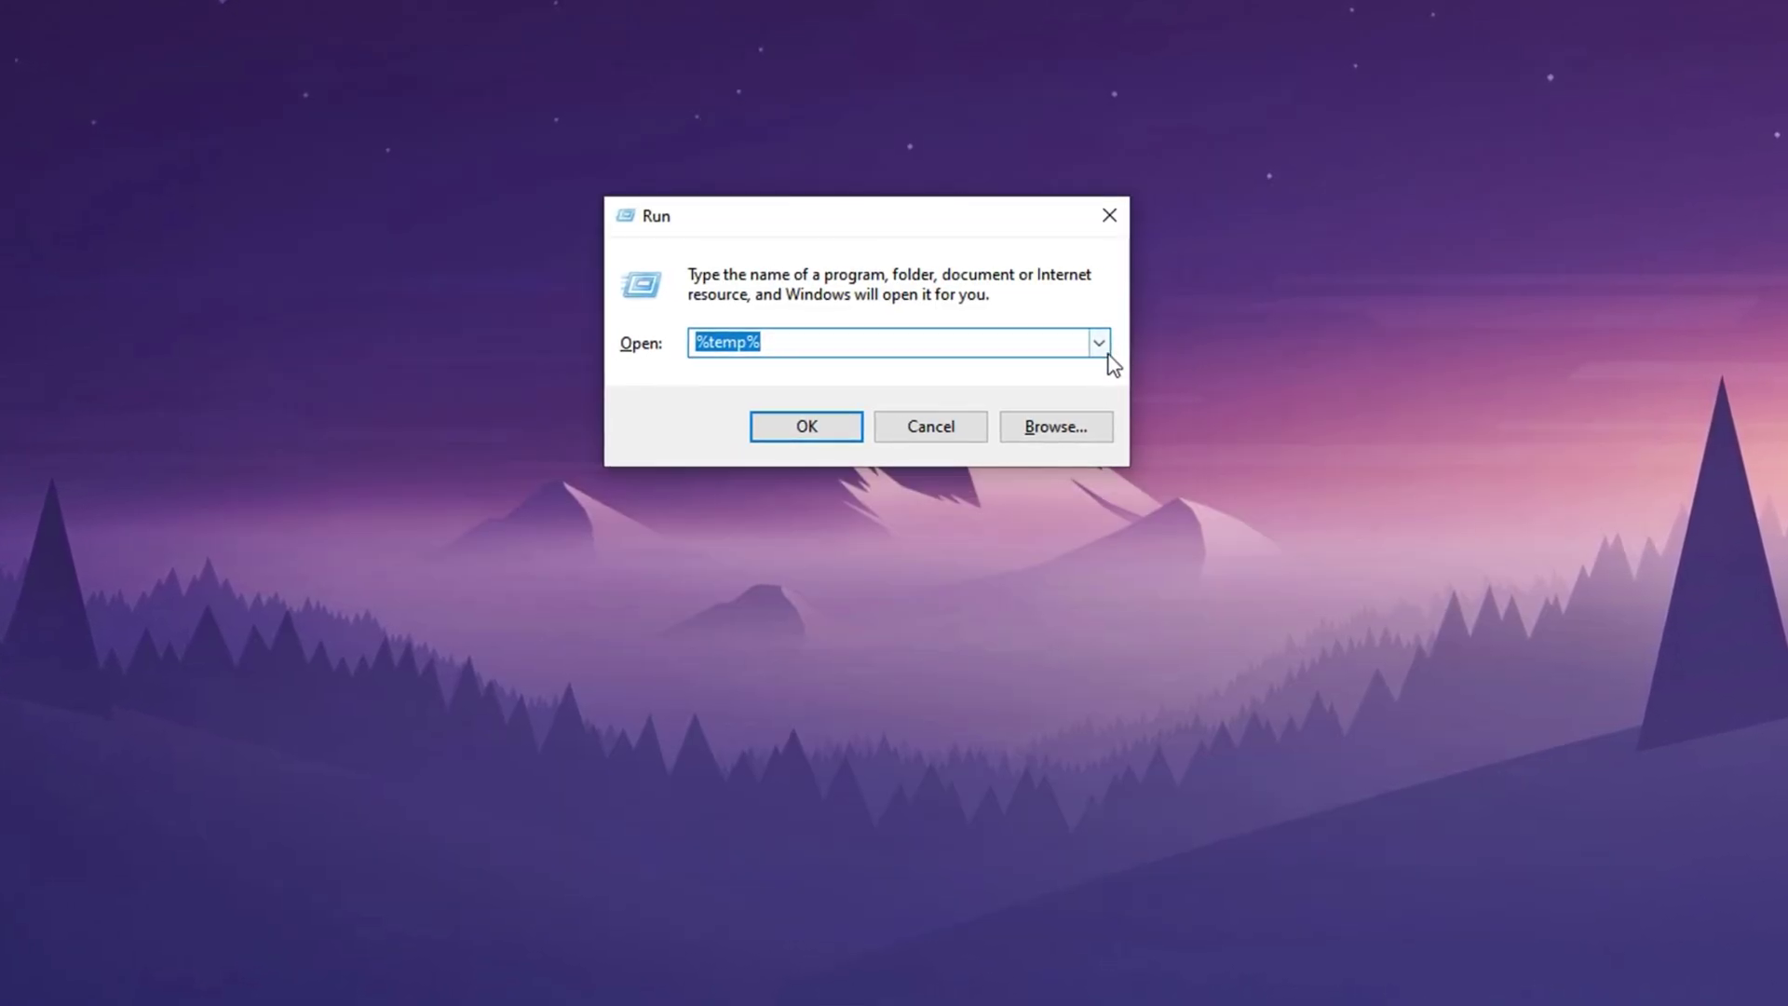
Step: Open the Windows Prefetch folder with the Run command prefetch
click(1104, 348)
click(811, 454)
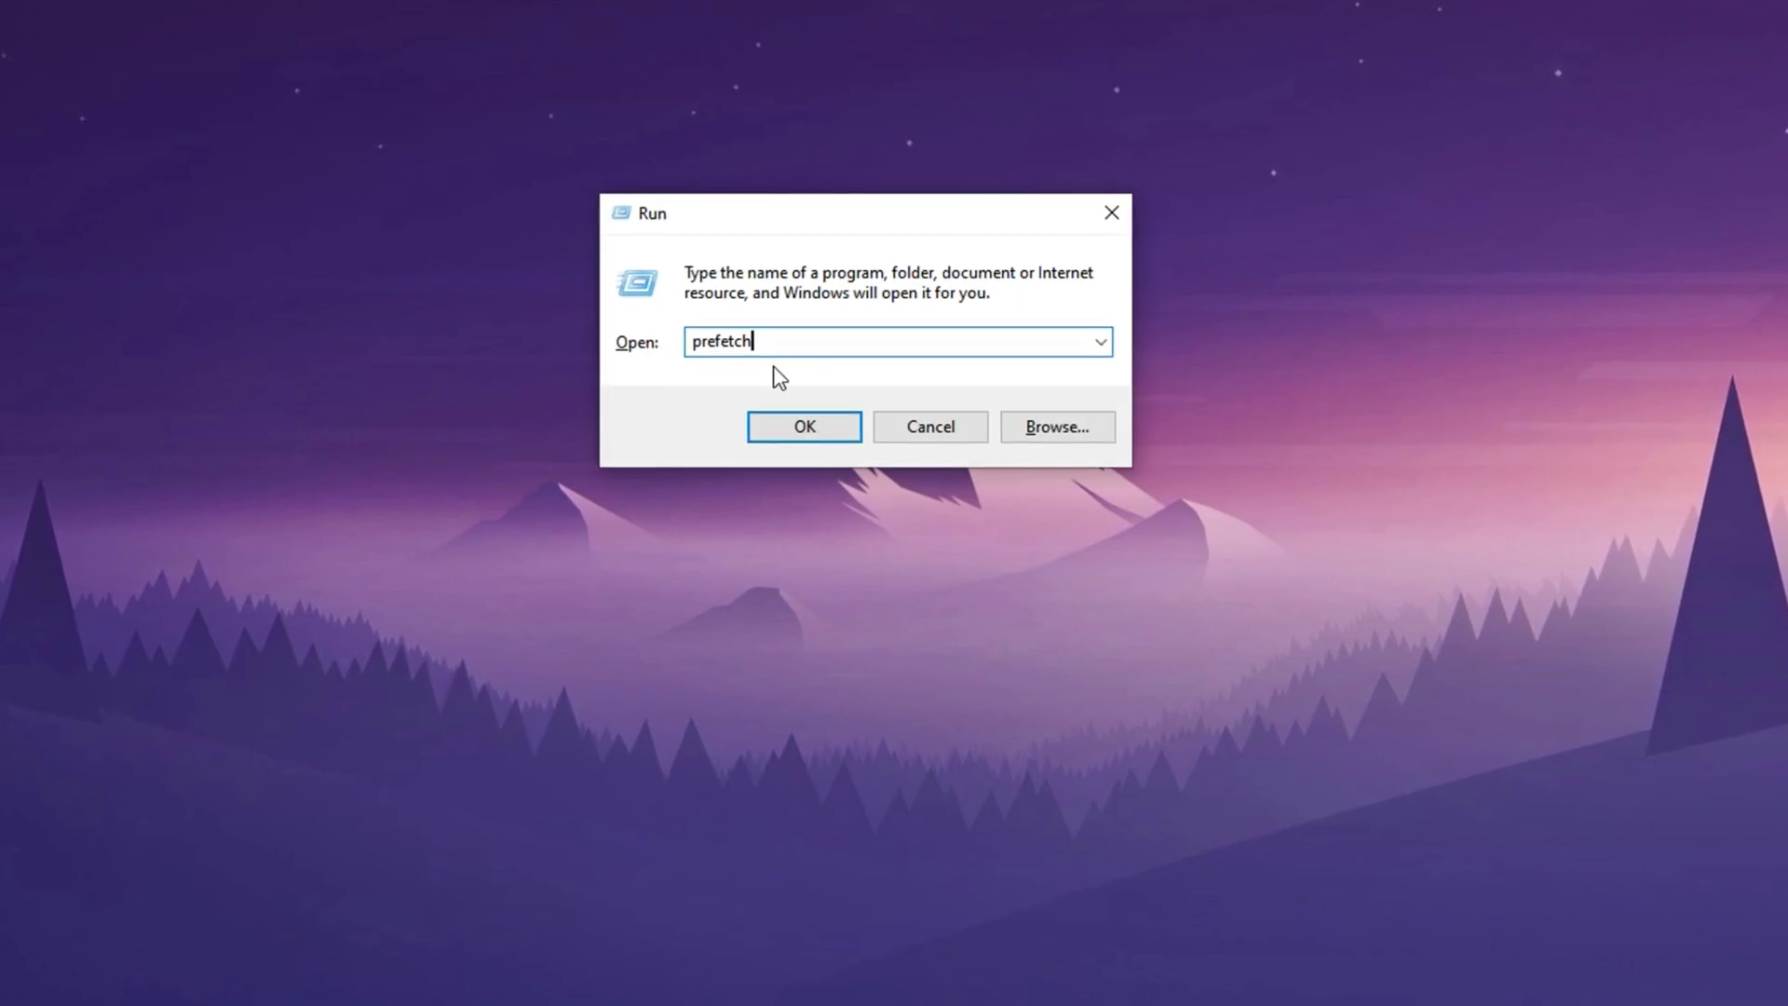
click(813, 438)
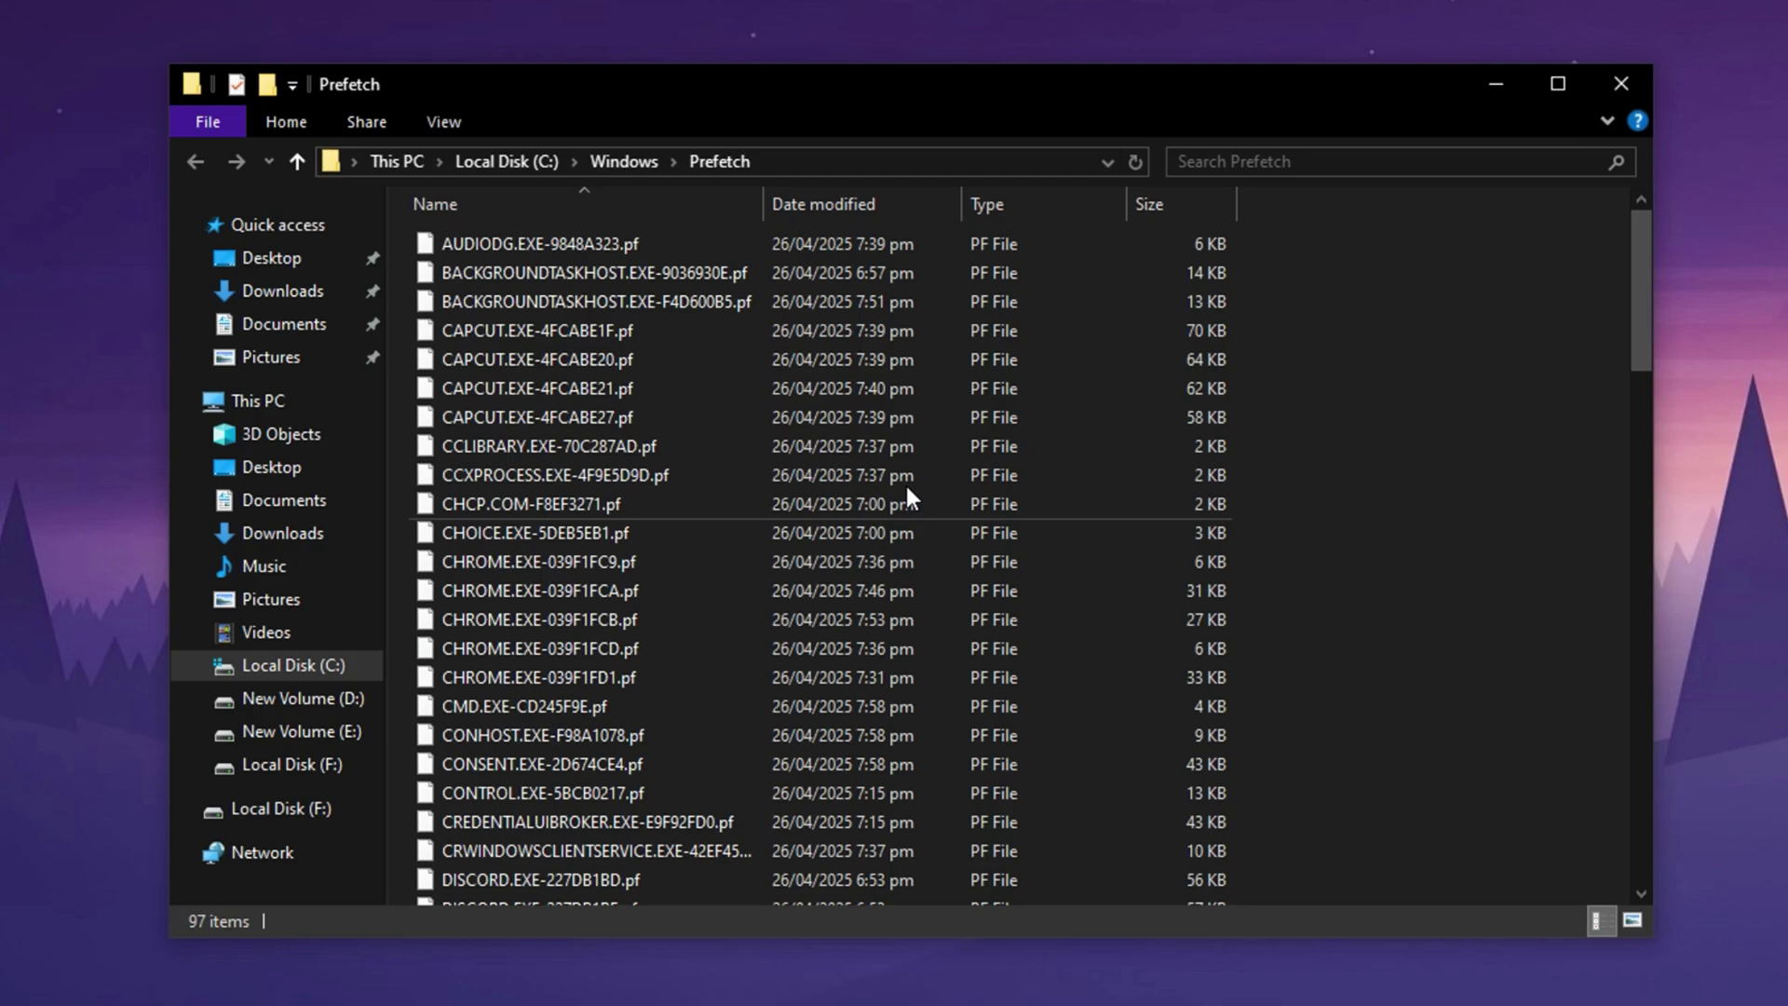
Step: Delete all files in the Windows Prefetch folder and close the folder
scroll(784, 544, down, 9)
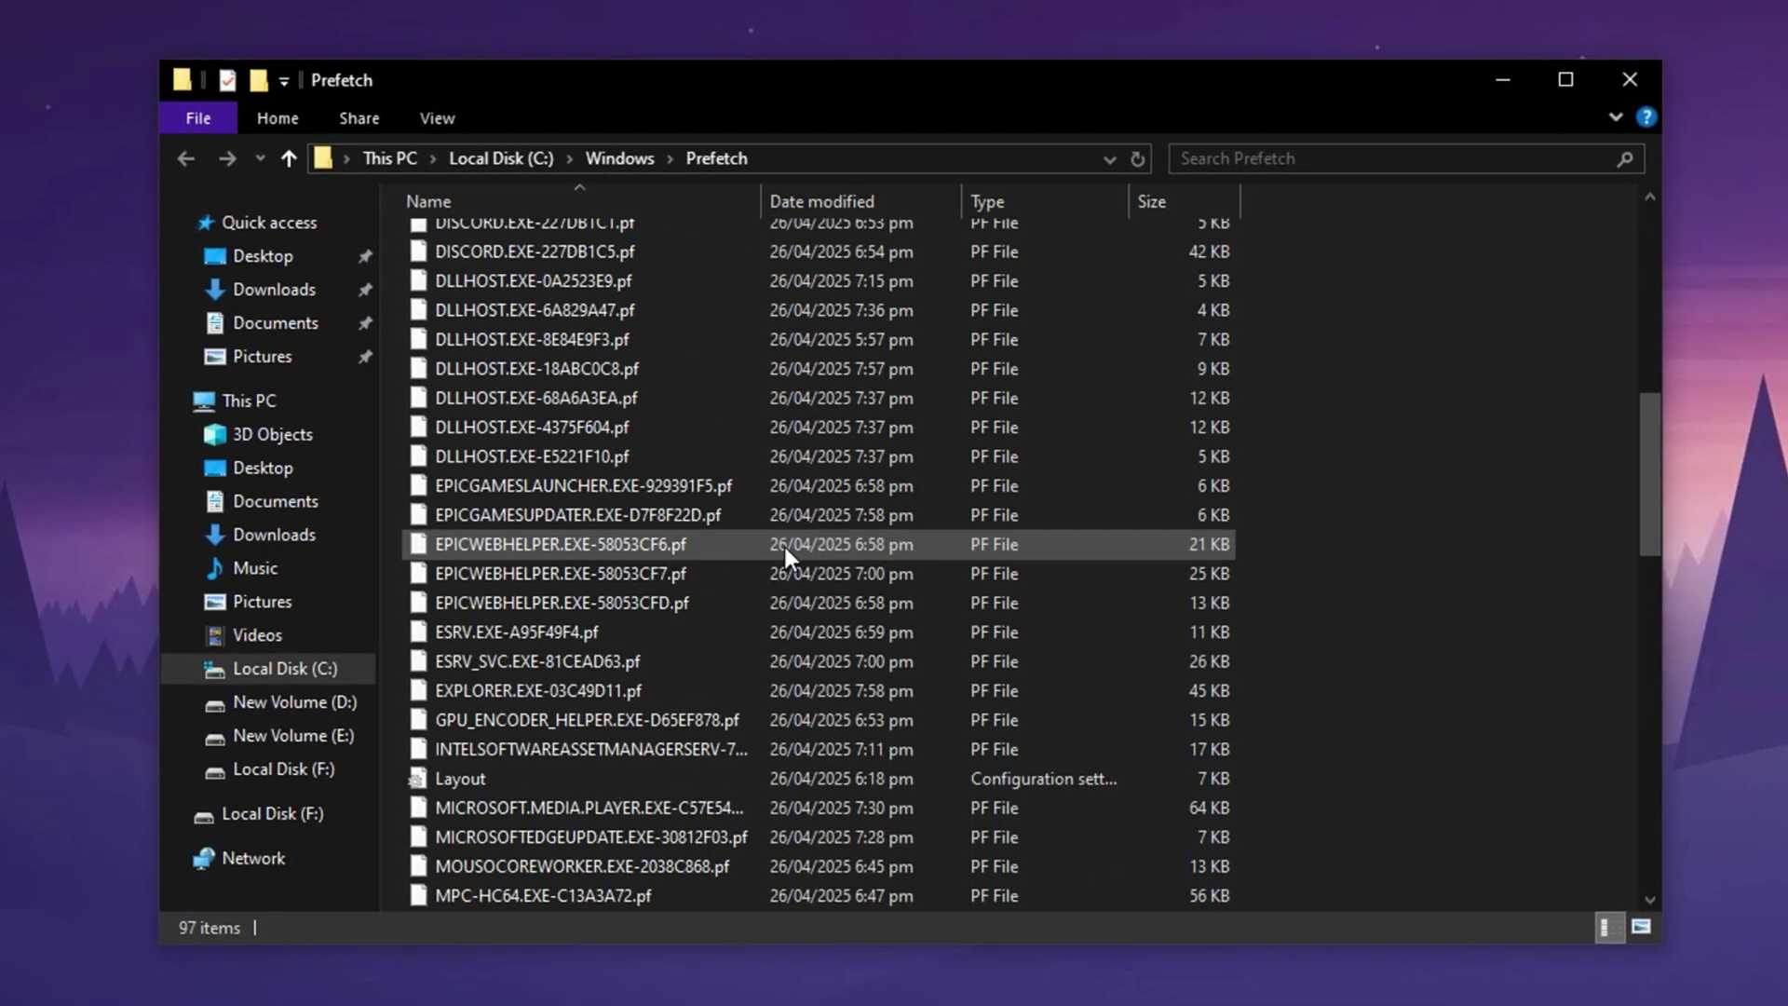
scroll(784, 547, up, 5)
scroll(784, 548, up, 5)
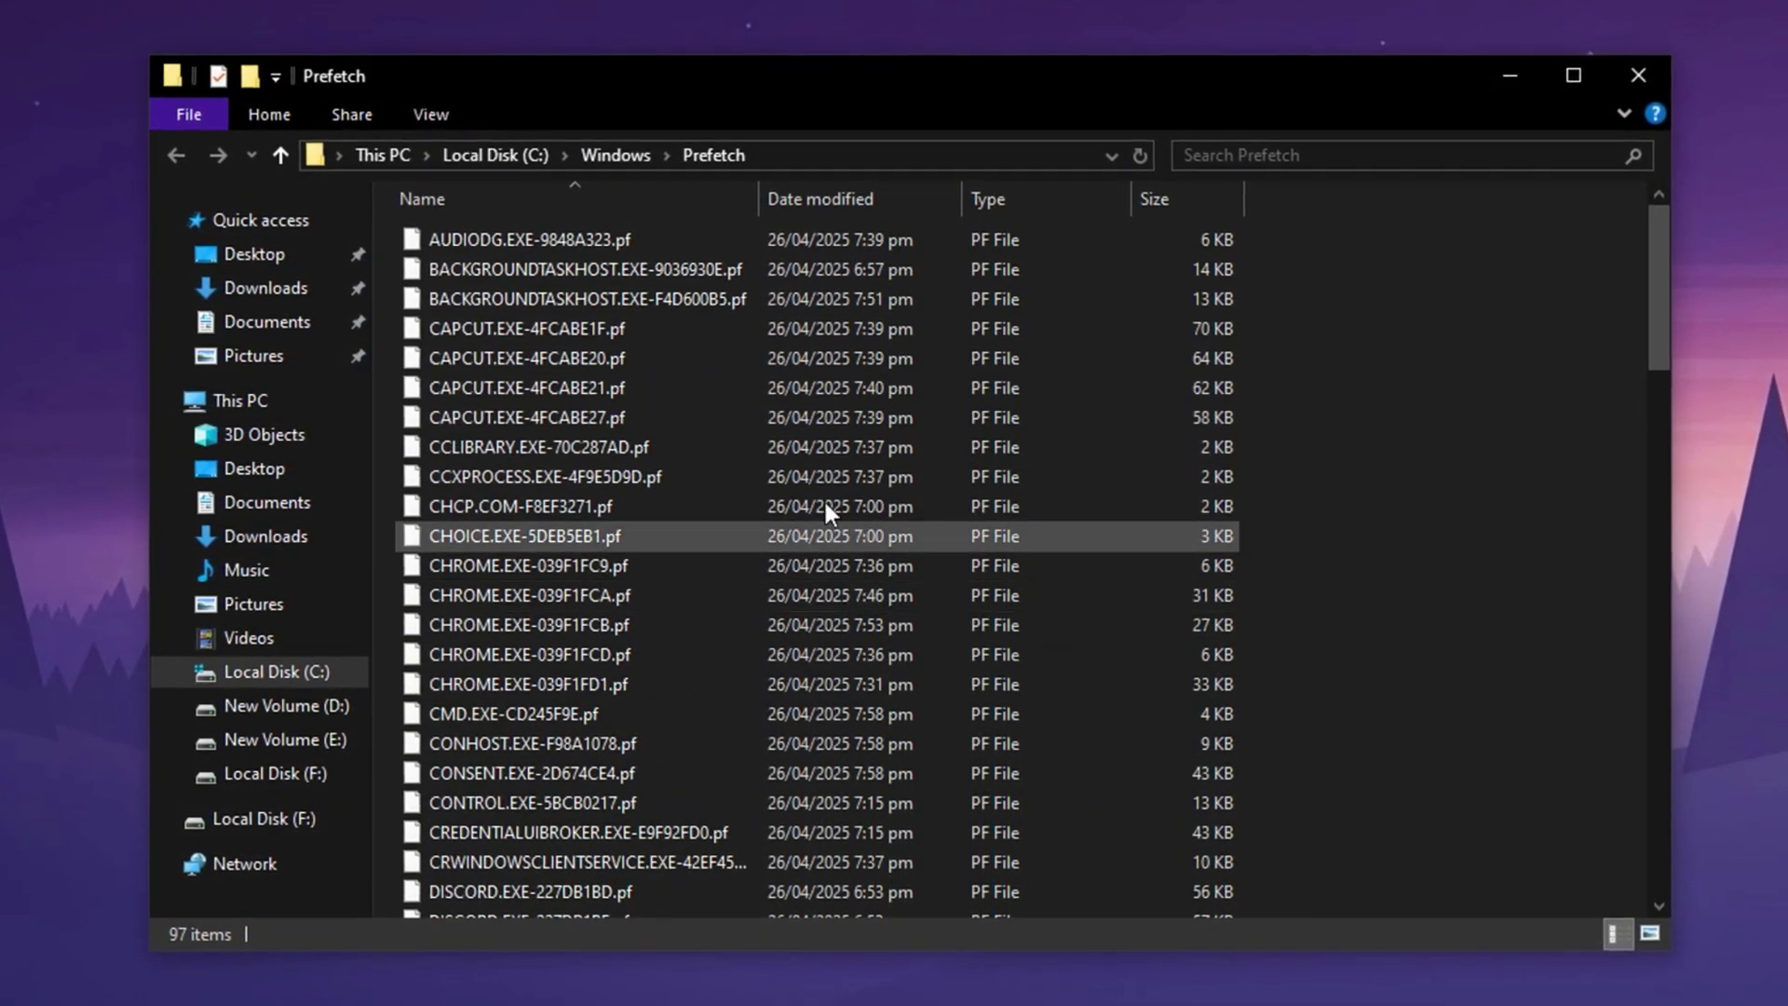
key(ctrl+a)
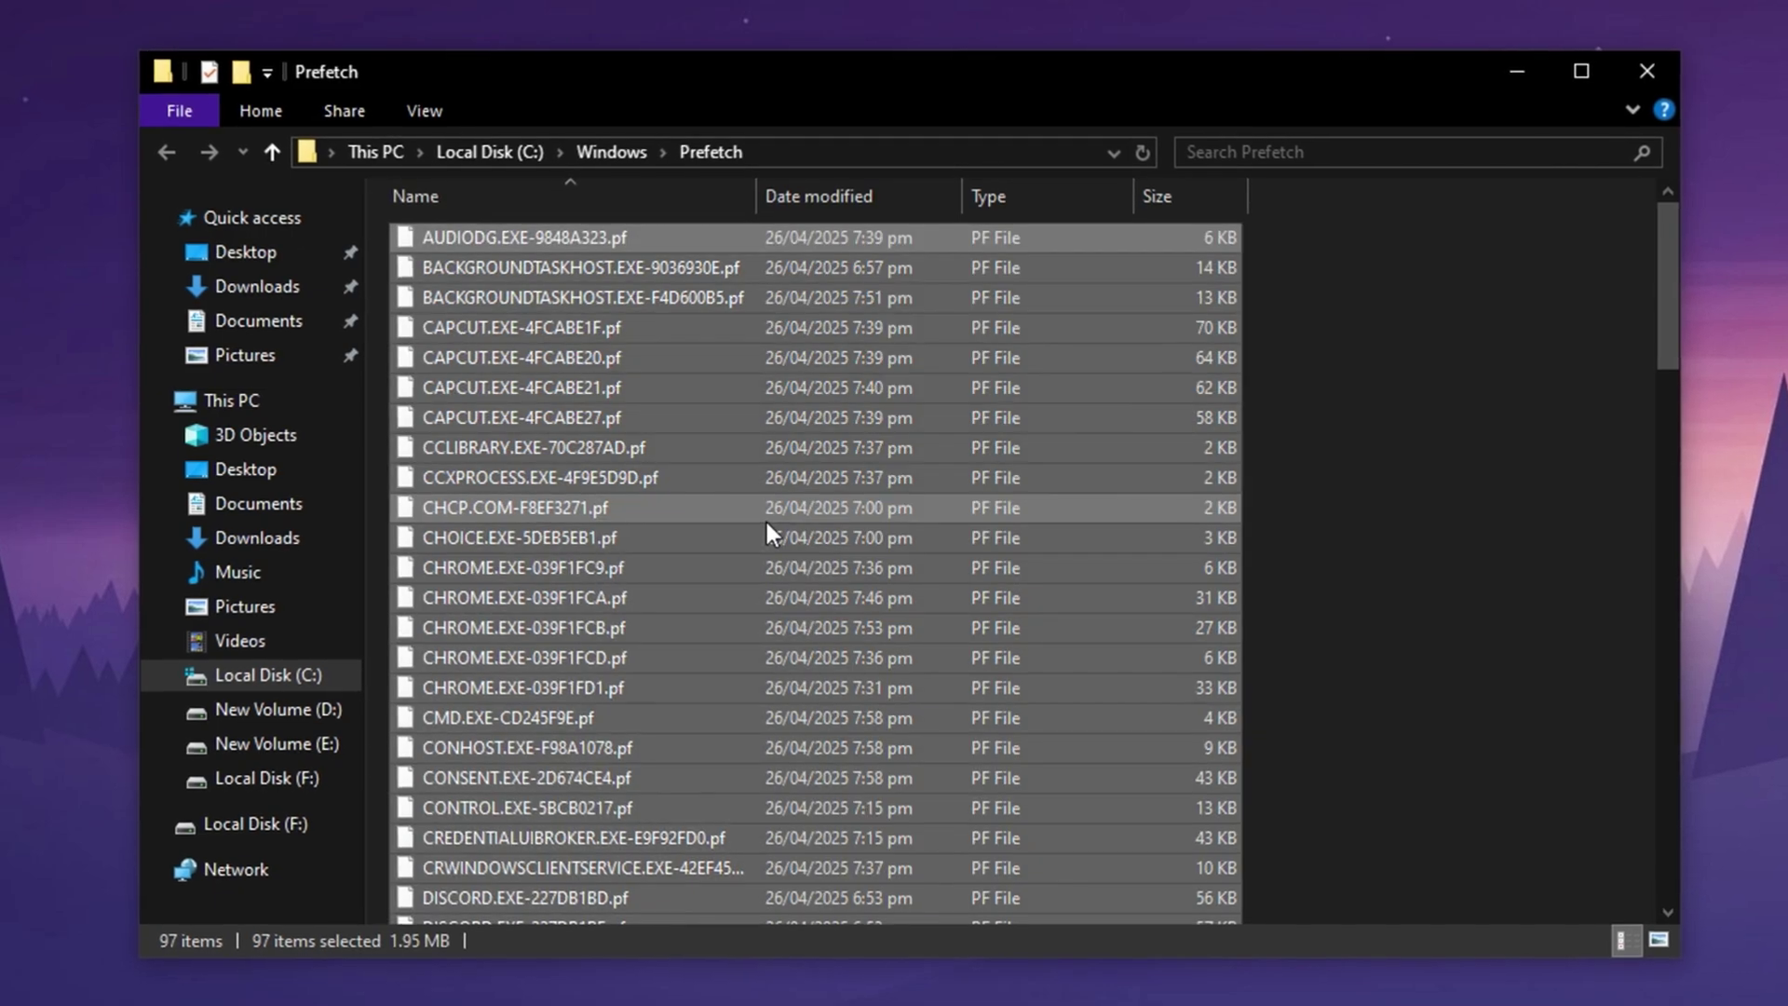
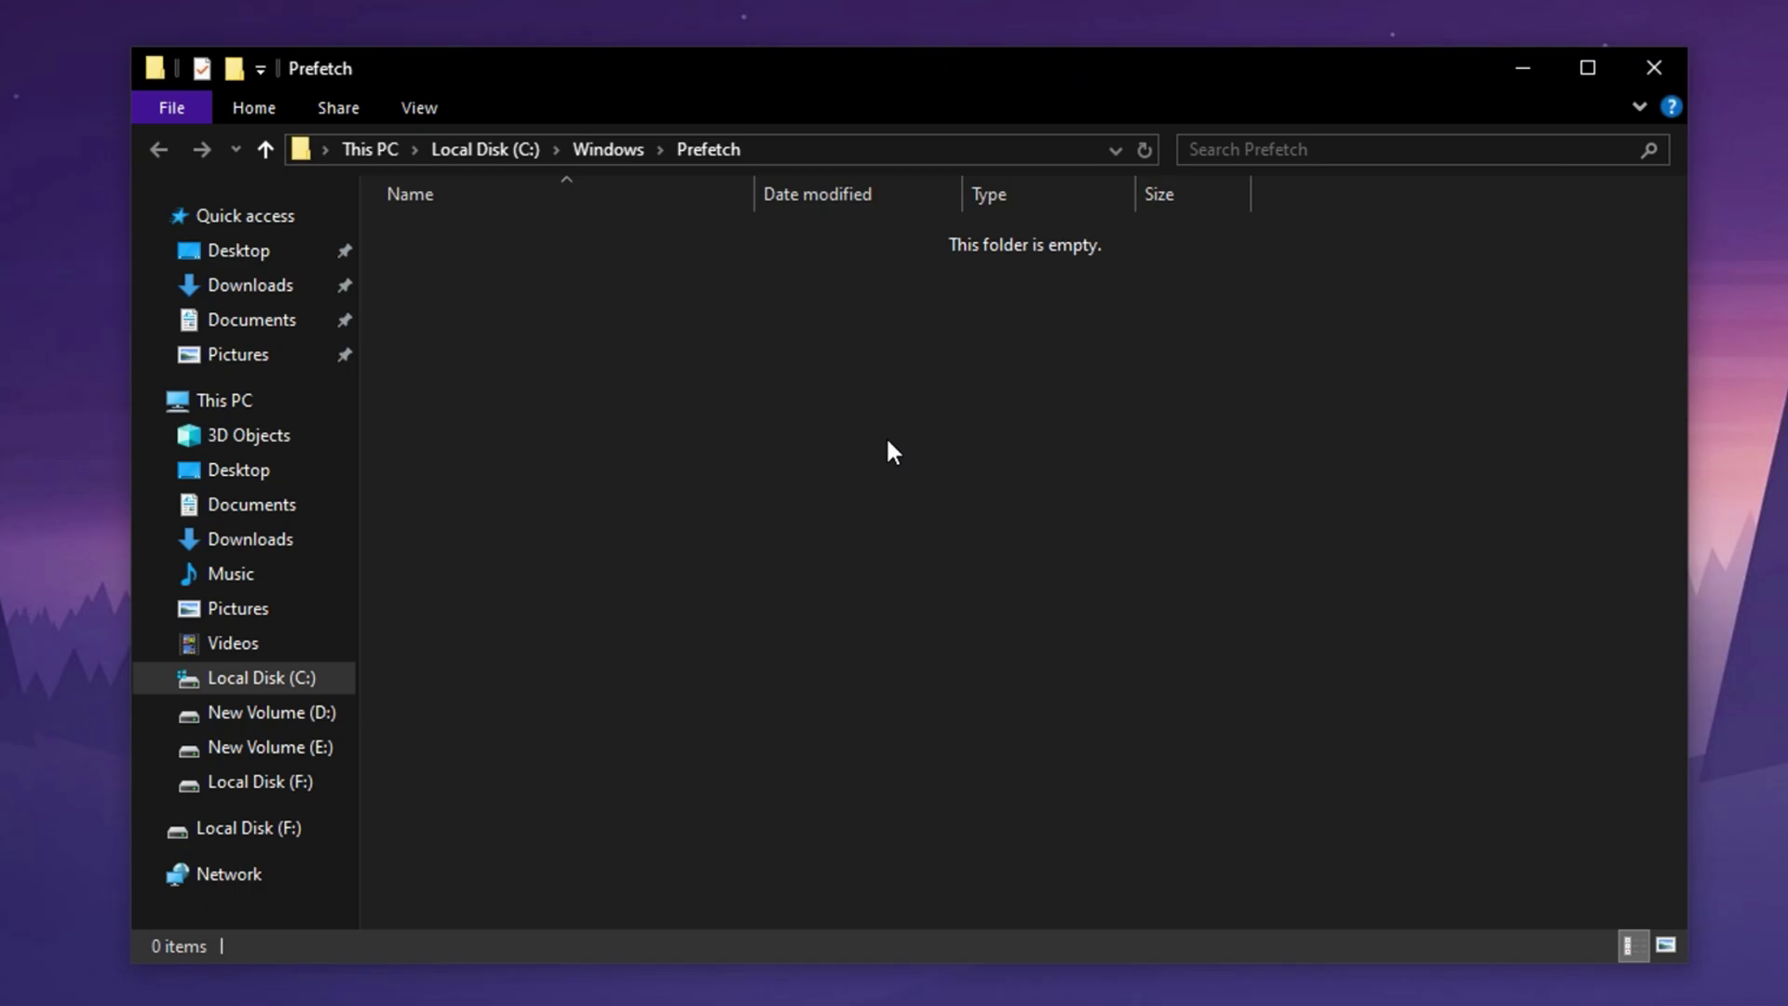
click(1653, 68)
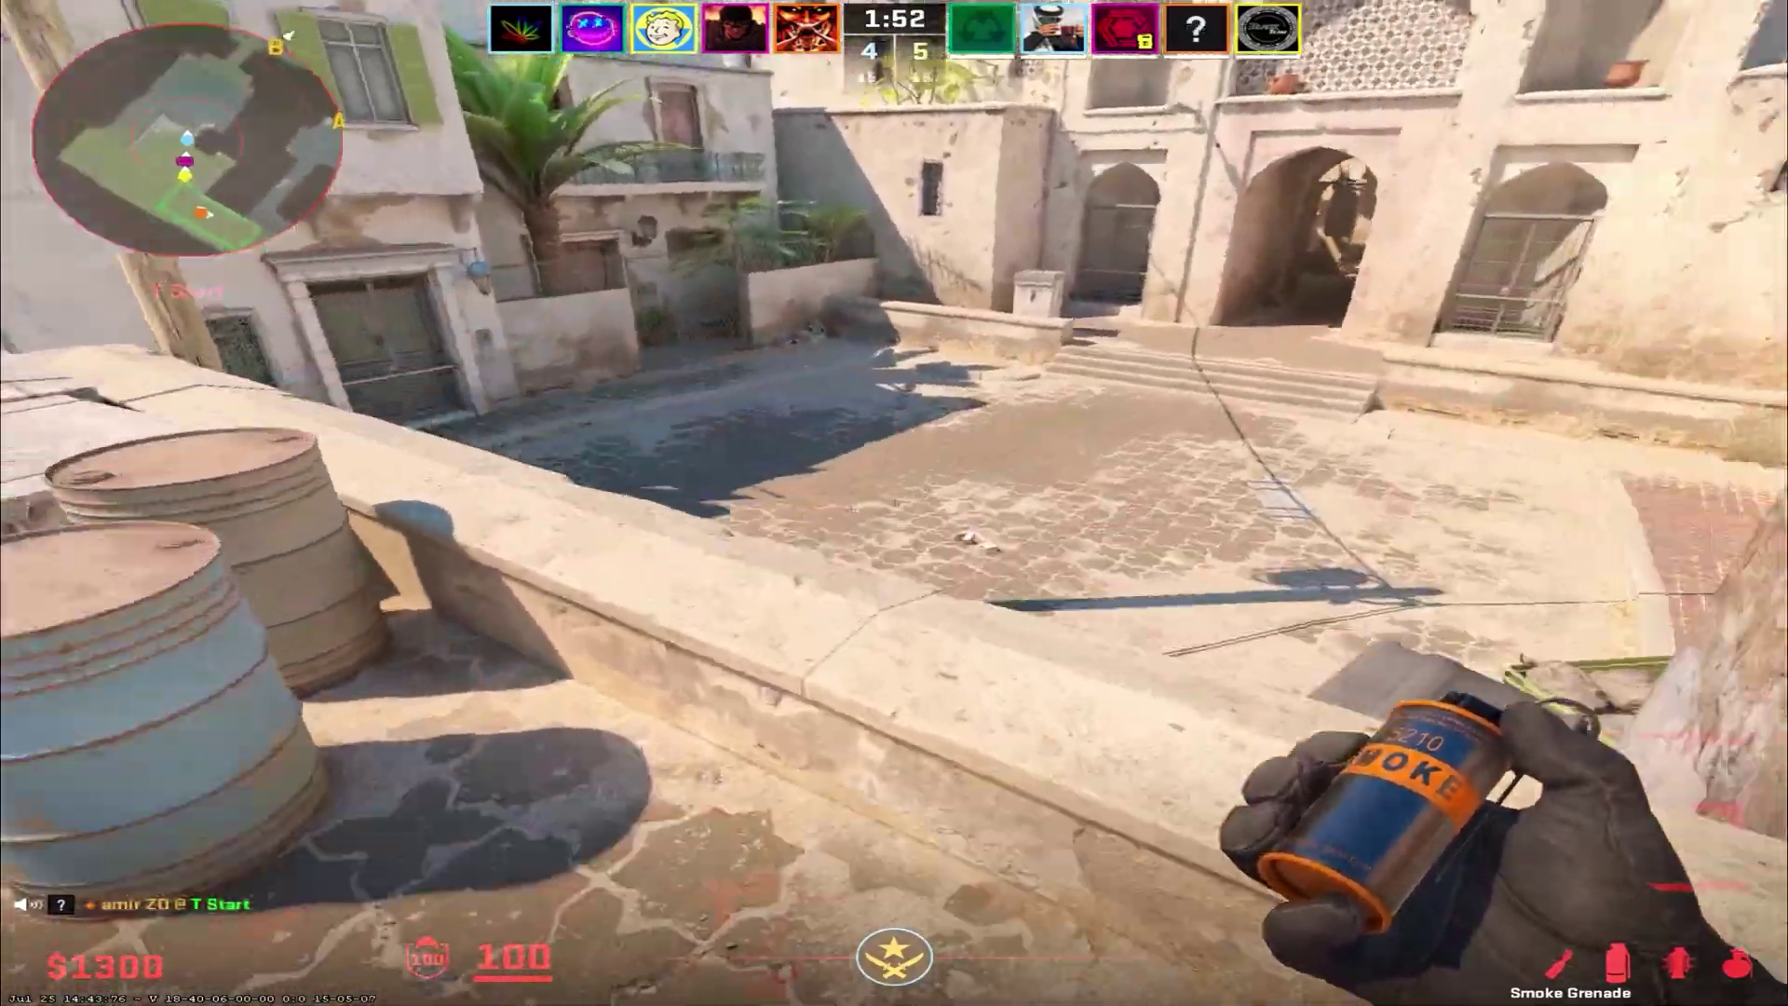
key(g)
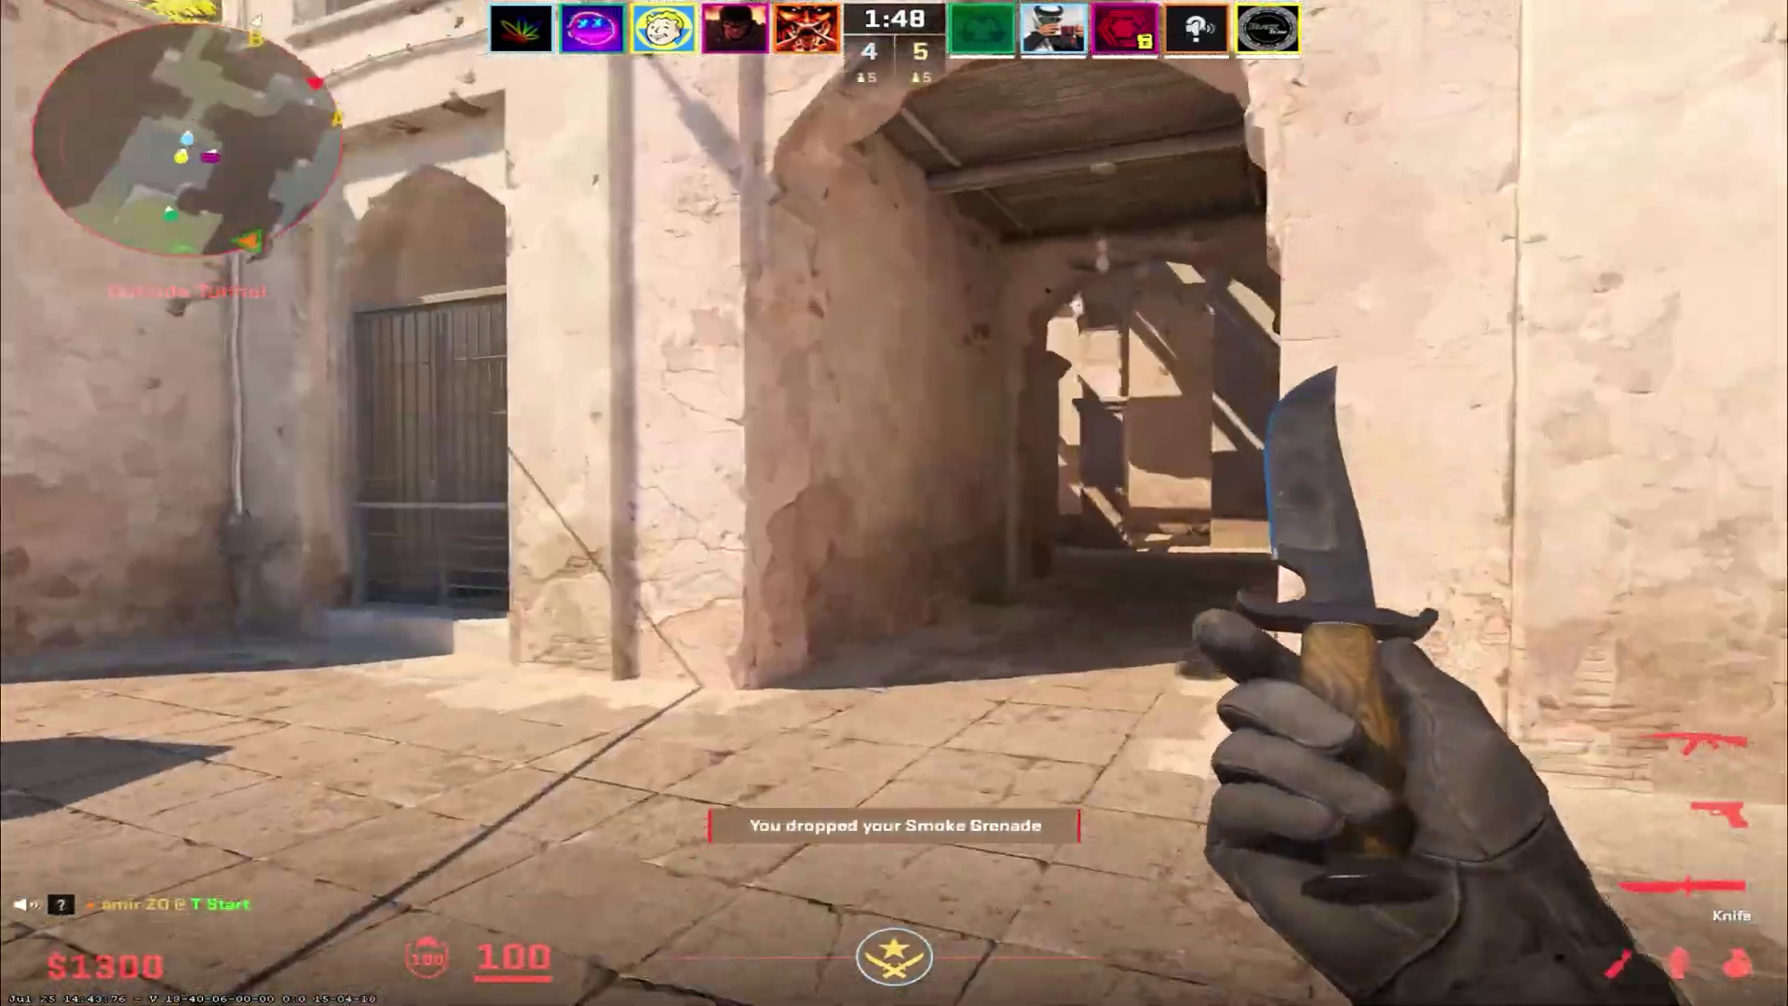
key(4)
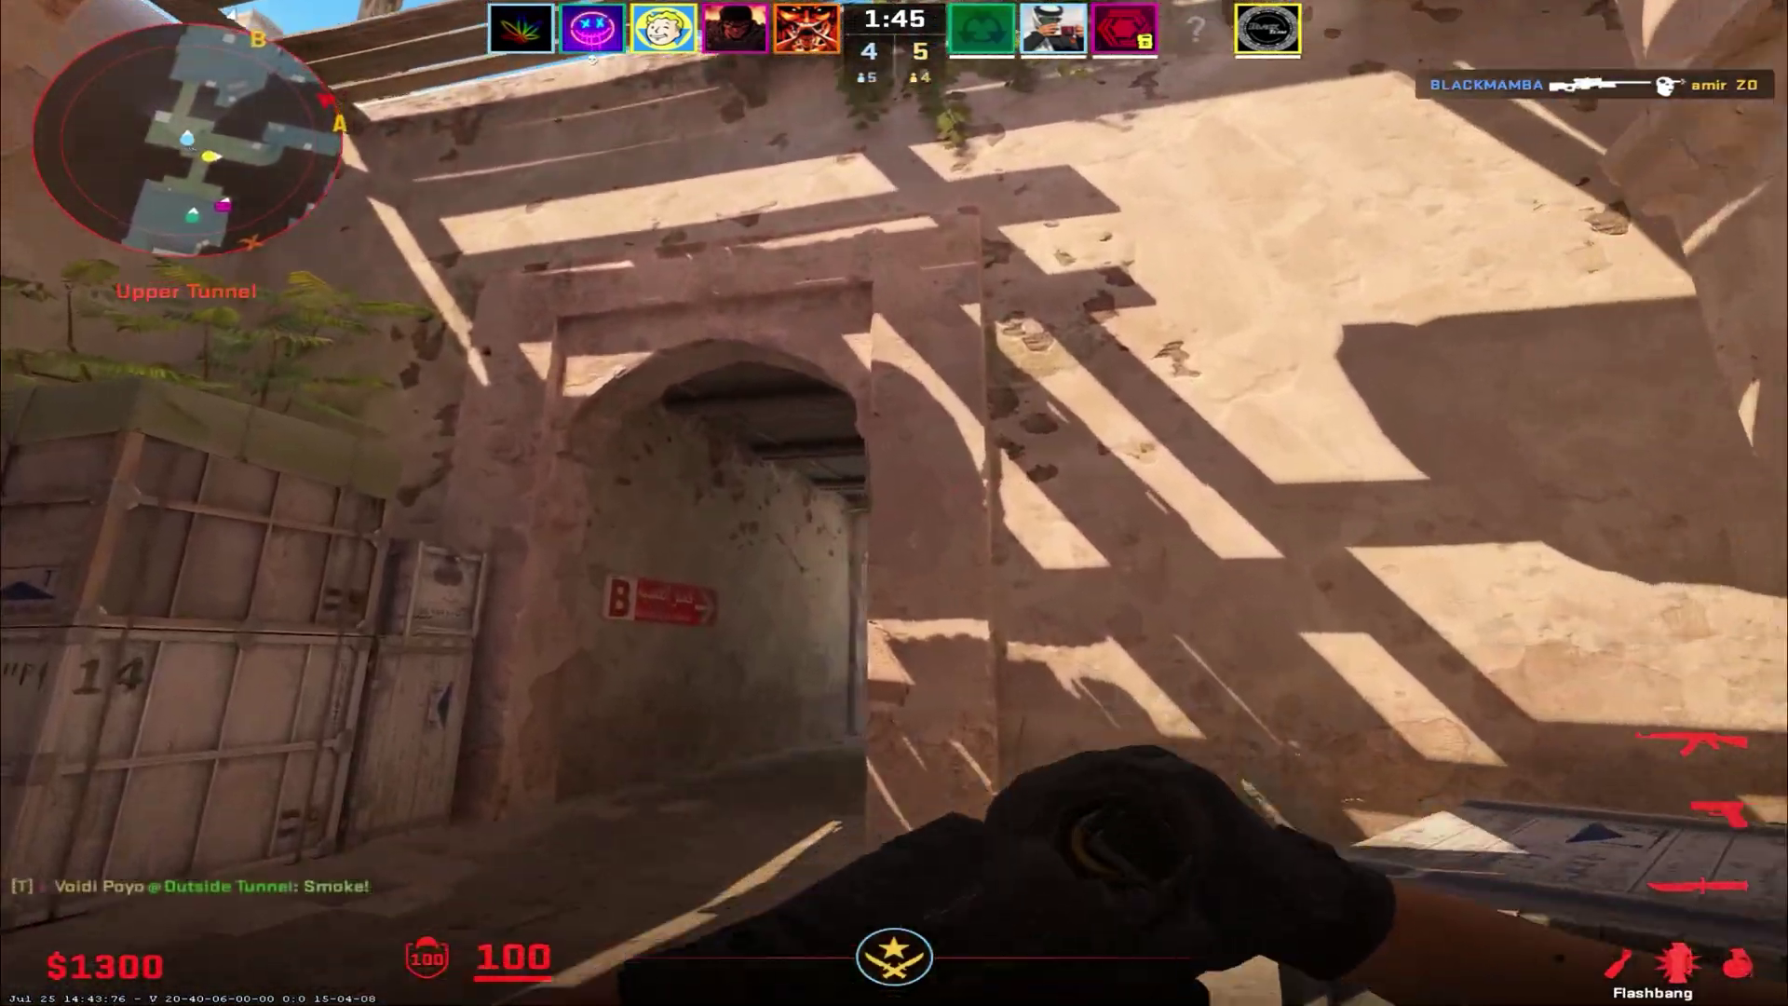
click(894, 503)
key(1)
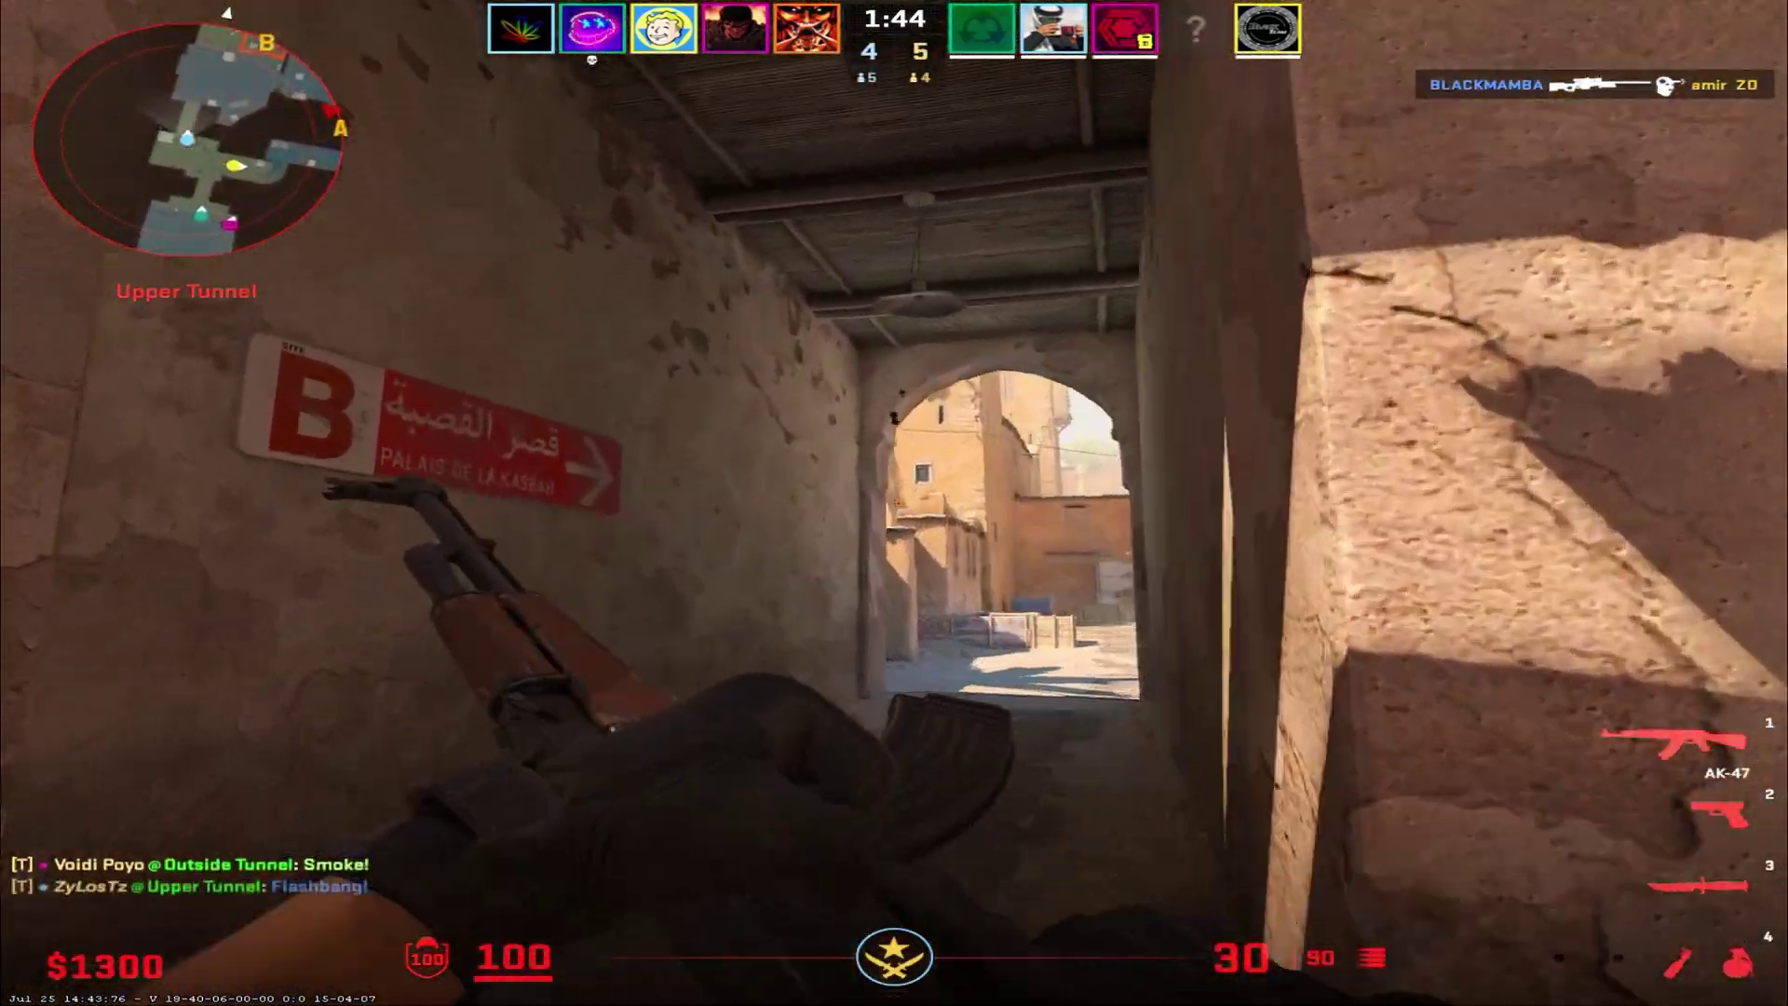